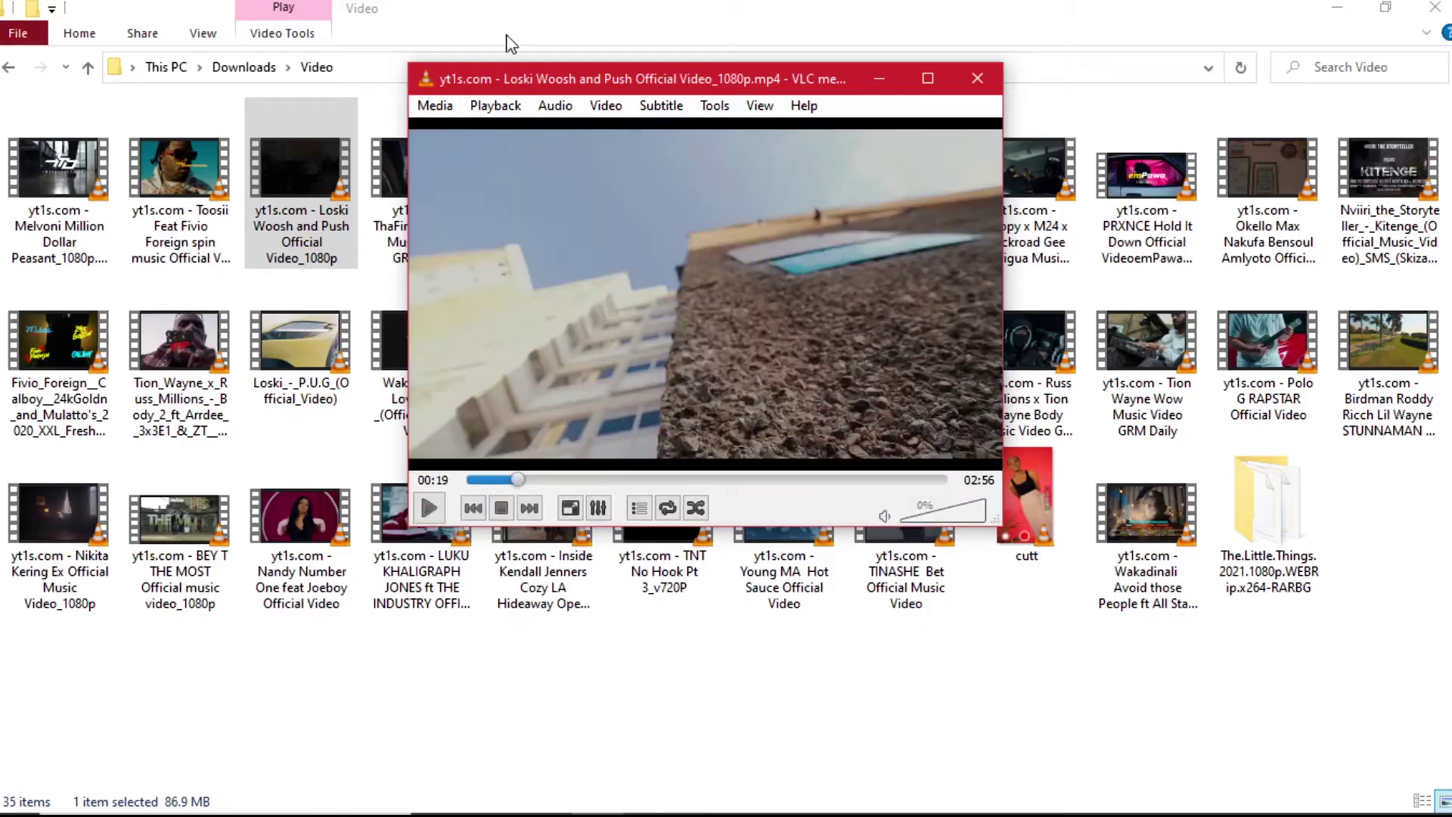
# Play the Loski Woosh and Push reference video in full screen.
pyautogui.moveTo(551, 83); pyautogui.dragTo(556, 190)
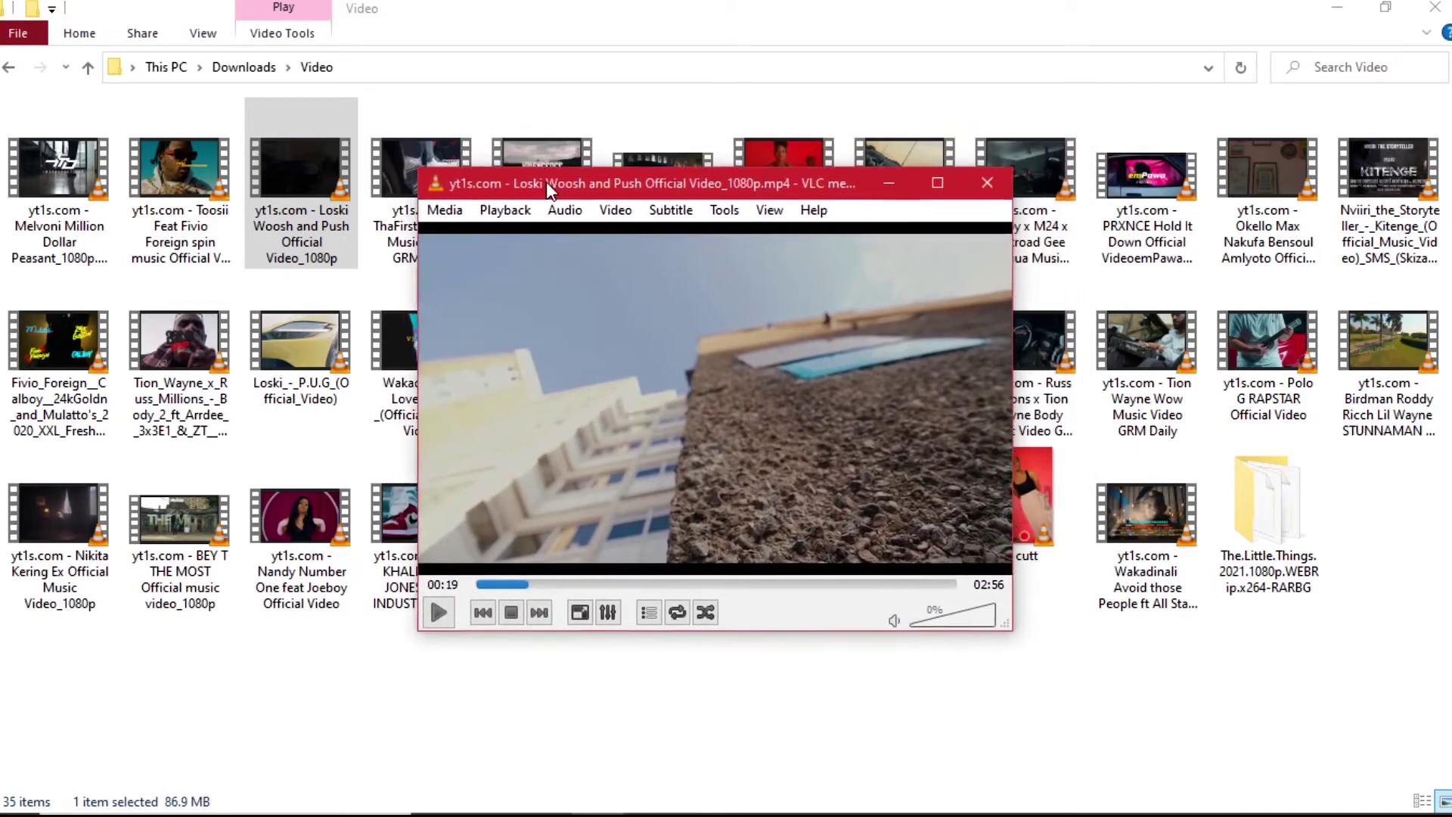
pyautogui.doubleClick(617, 457)
pyautogui.press('space')
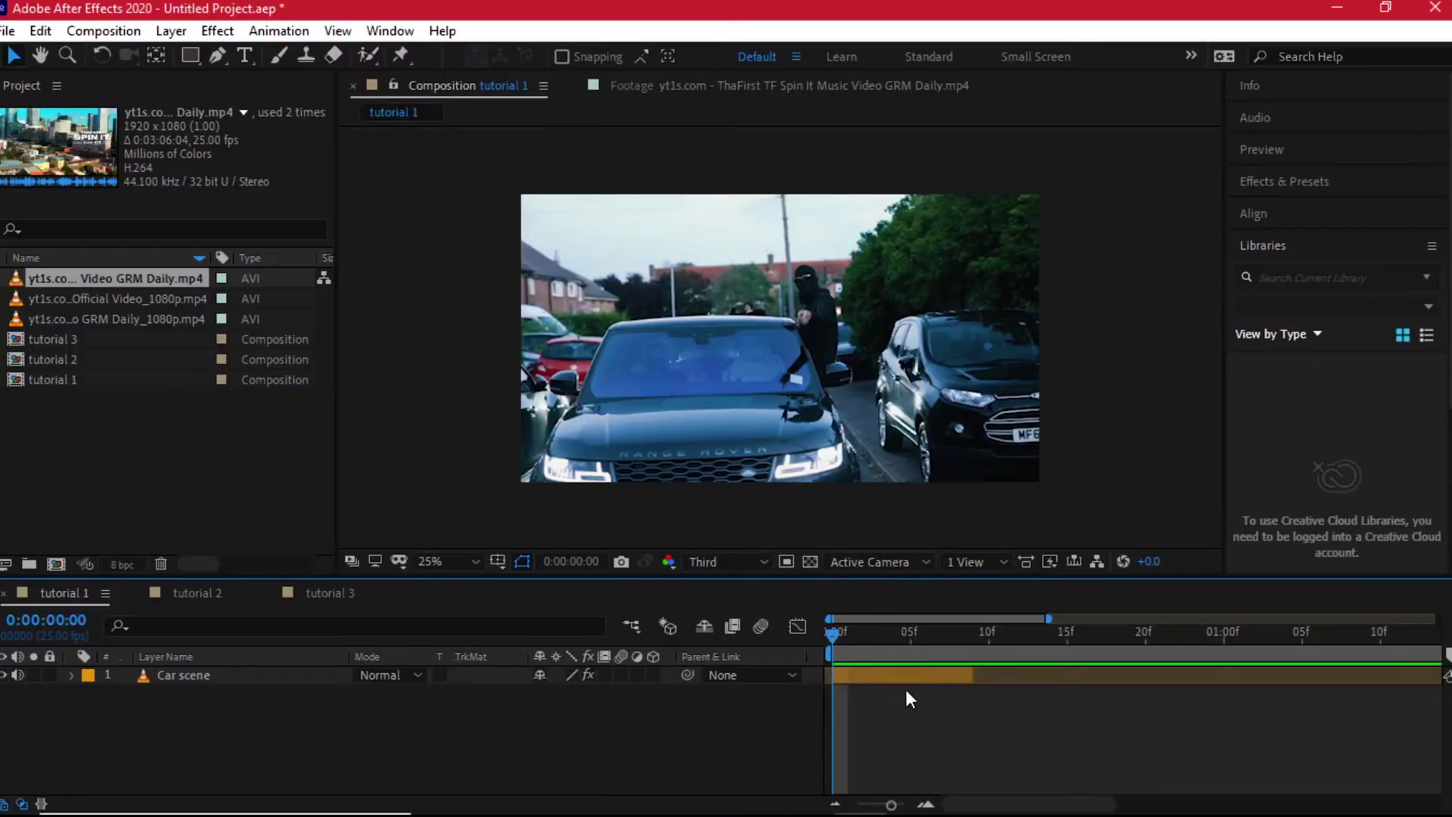
# In After Effects, scrub and preview the opening frames of the Car scene layer in the tutorial 1 composition.
pyautogui.click(853, 641)
pyautogui.moveTo(851, 642); pyautogui.dragTo(784, 644)
pyautogui.press('space')
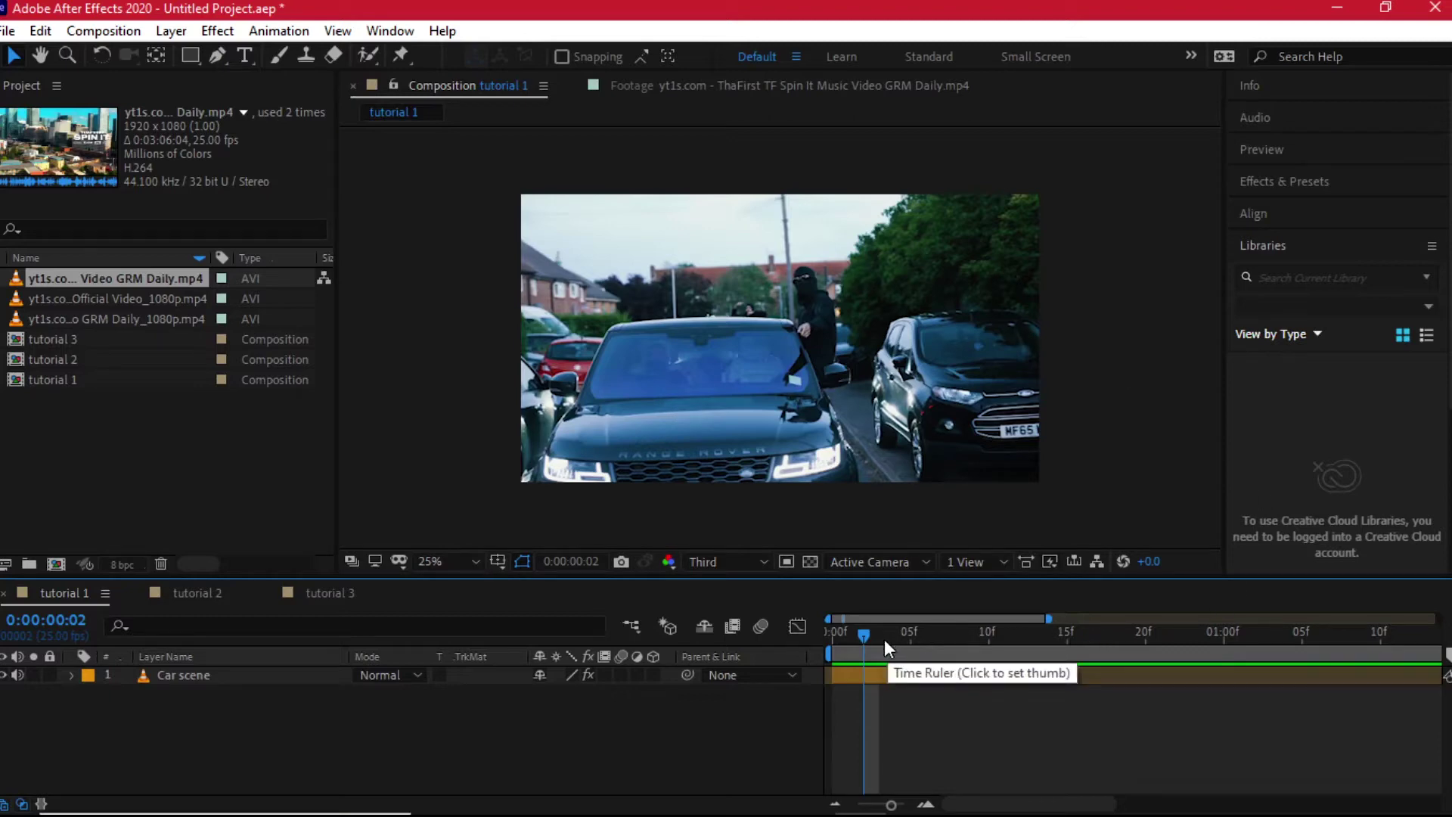
pyautogui.click(837, 641)
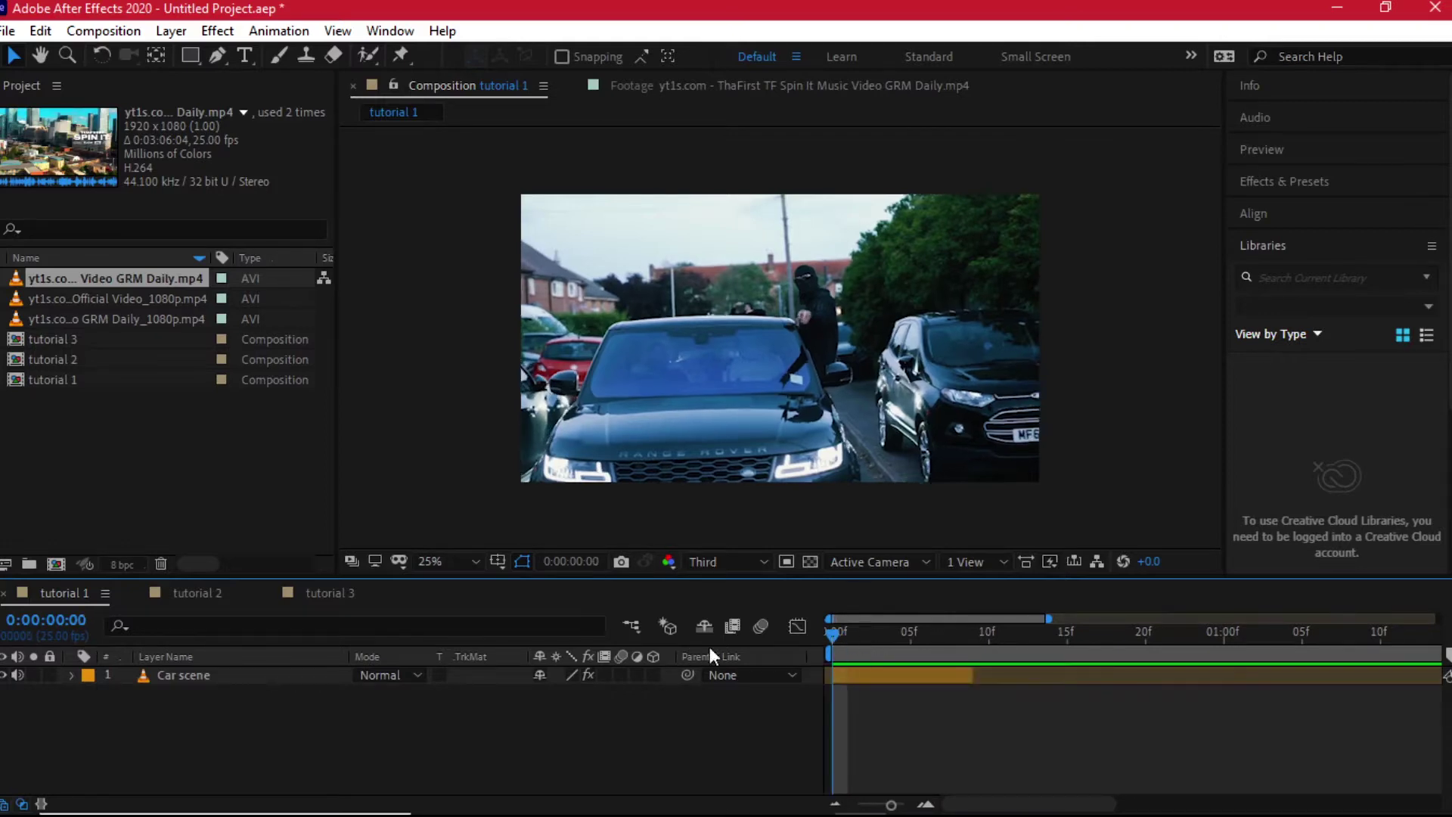
pyautogui.click(856, 672)
pyautogui.moveTo(830, 633)
pyautogui.mouseDown()
pyautogui.moveTo(937, 636)
pyautogui.moveTo(823, 650)
pyautogui.mouseUp()
pyautogui.click(841, 688)
pyautogui.click(785, 670)
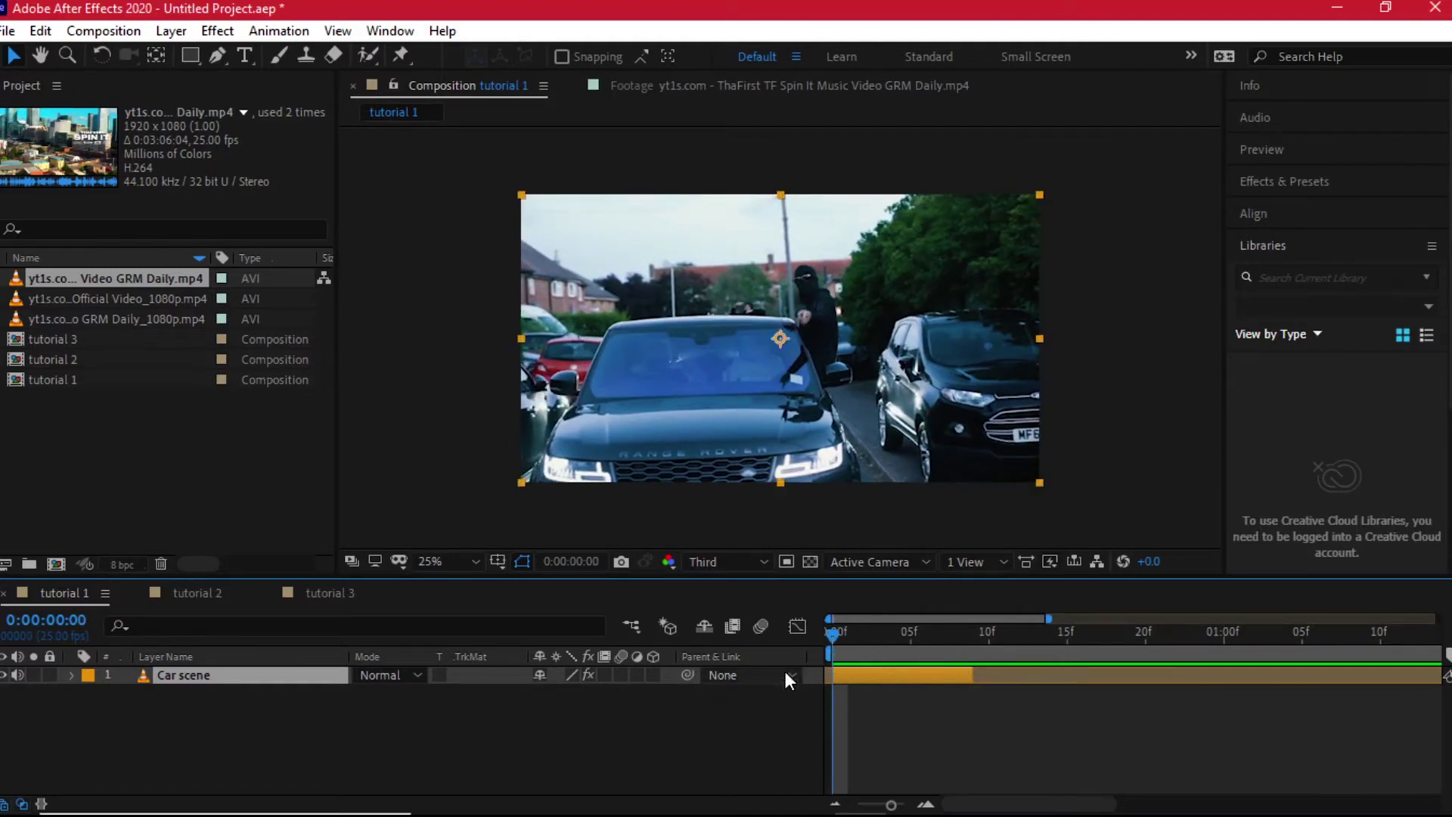
pyautogui.click(690, 605)
pyautogui.click(638, 307)
pyautogui.press('space')
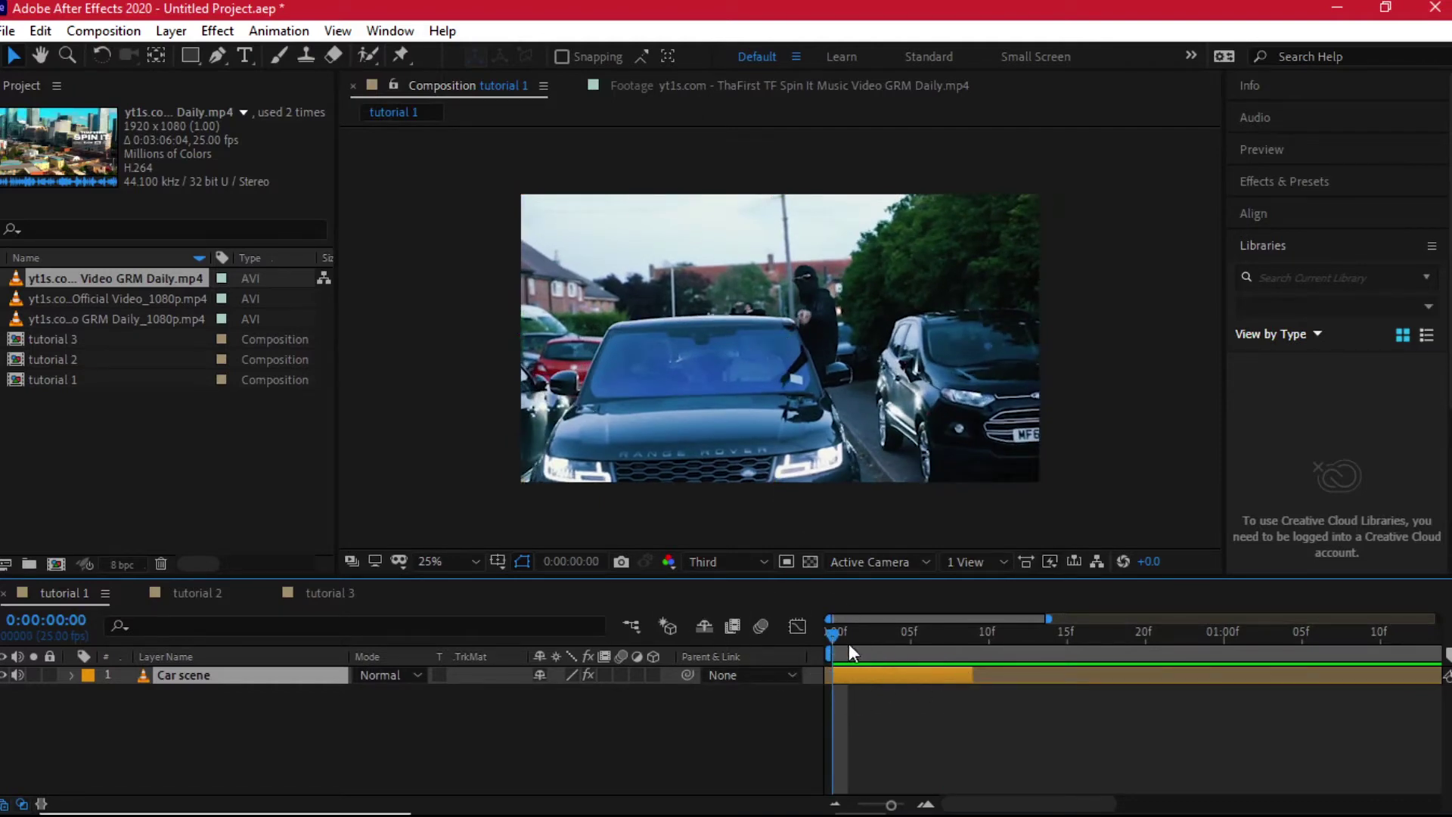
# Open the Car scene layer at its first frame and paint a Roto Brush selection over the front Range Rover.
pyautogui.moveTo(850, 653); pyautogui.dragTo(819, 647)
pyautogui.click(366, 53)
pyautogui.doubleClick(241, 674)
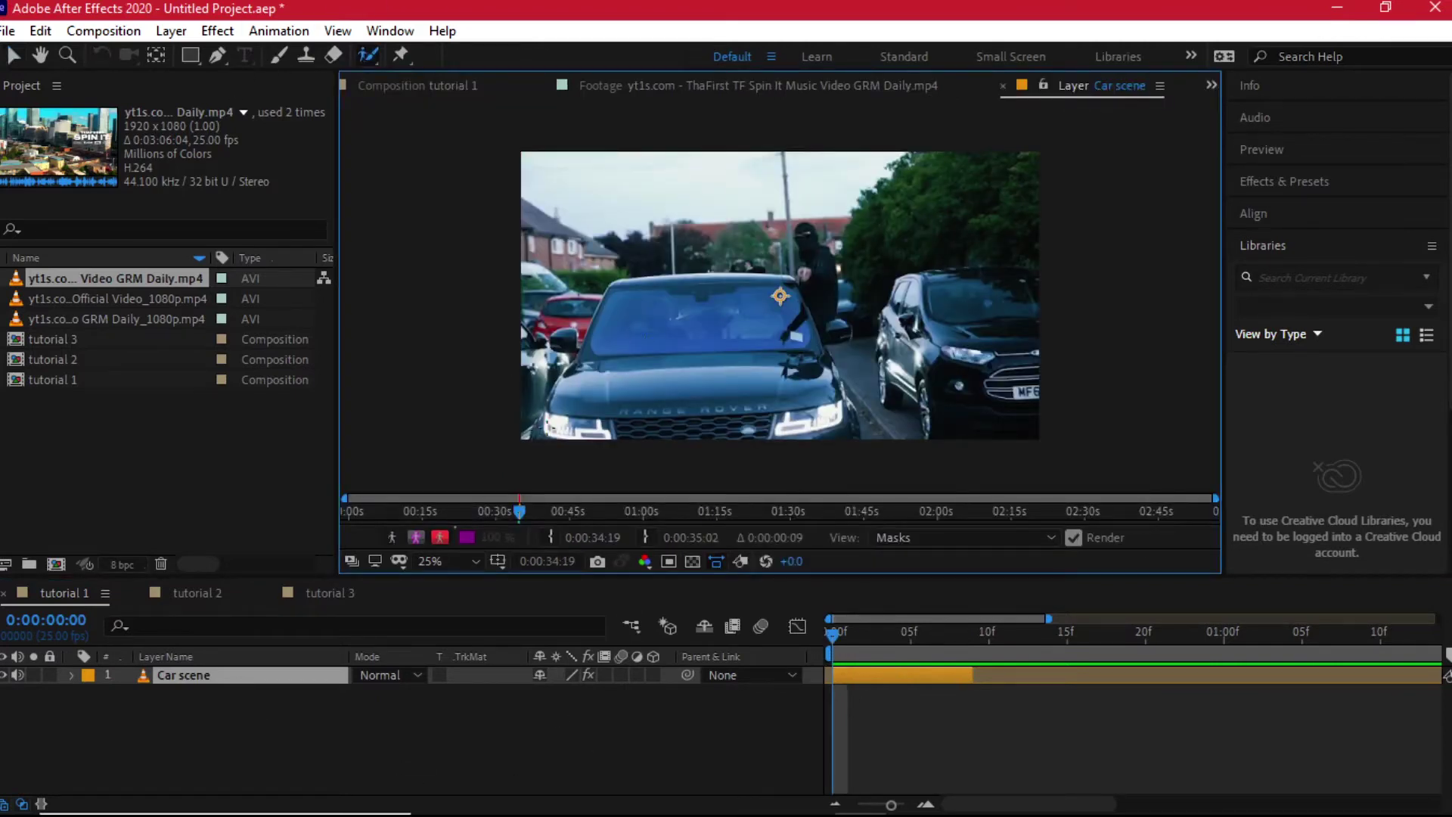
pyautogui.moveTo(534, 429)
pyautogui.mouseDown()
pyautogui.moveTo(576, 349)
pyautogui.moveTo(698, 269)
pyautogui.moveTo(819, 368)
pyautogui.mouseUp()
pyautogui.moveTo(838, 452); pyautogui.dragTo(838, 454)
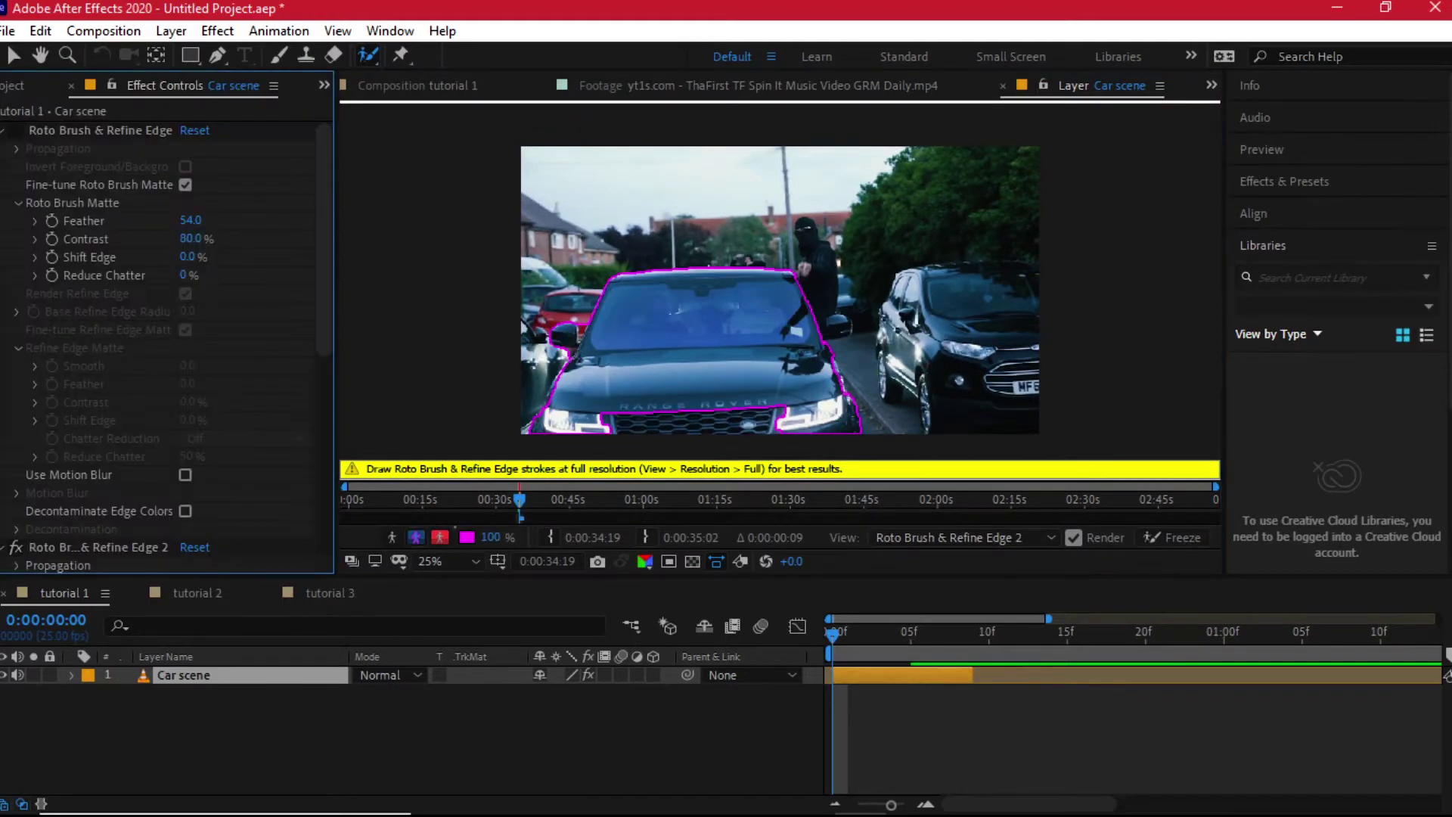
# Extend the Roto Brush selection over the masked man and the Range Rover mirror beside him.
pyautogui.scroll(1, 573, 352)
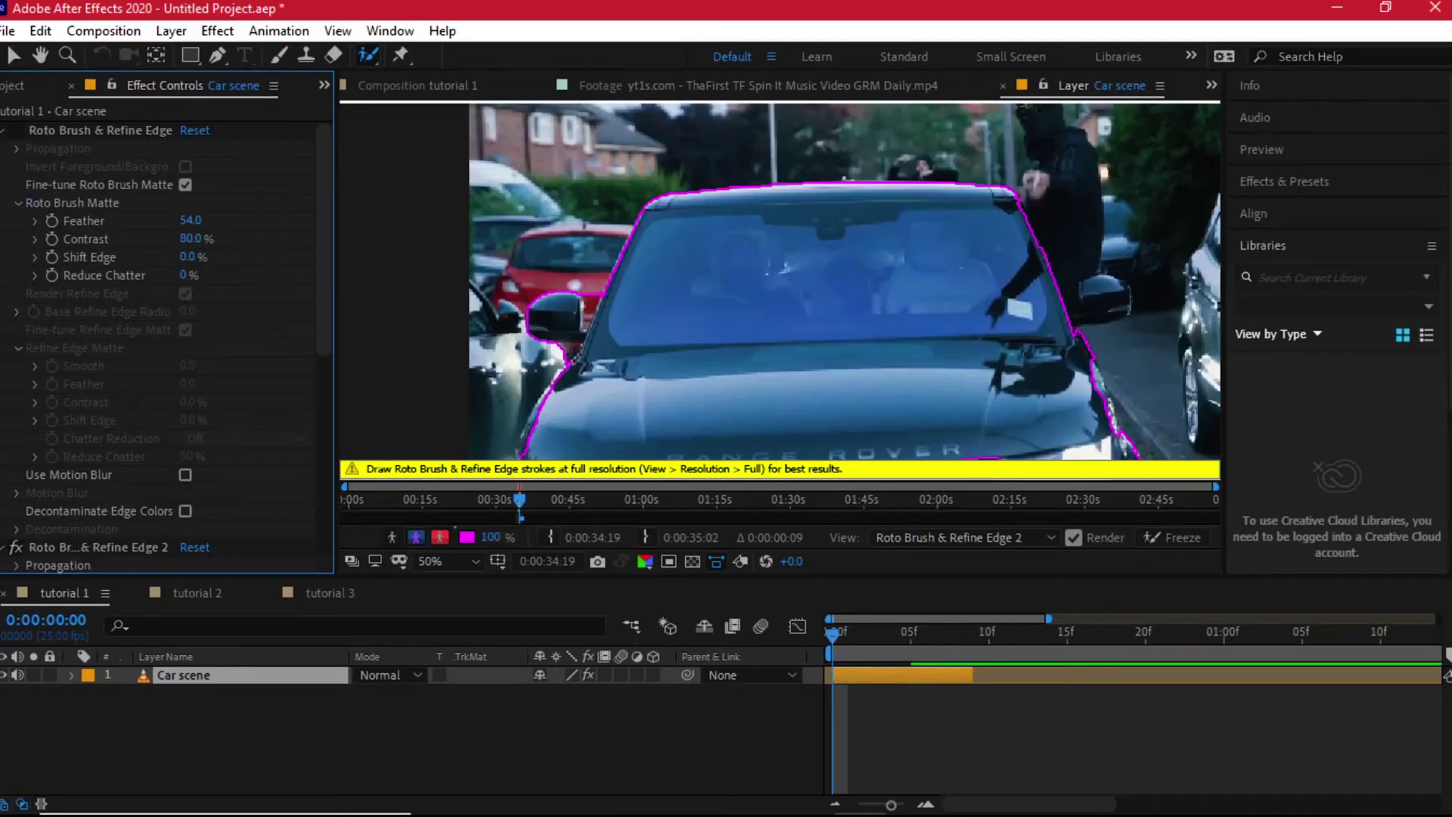
pyautogui.moveTo(567, 354); pyautogui.dragTo(613, 197)
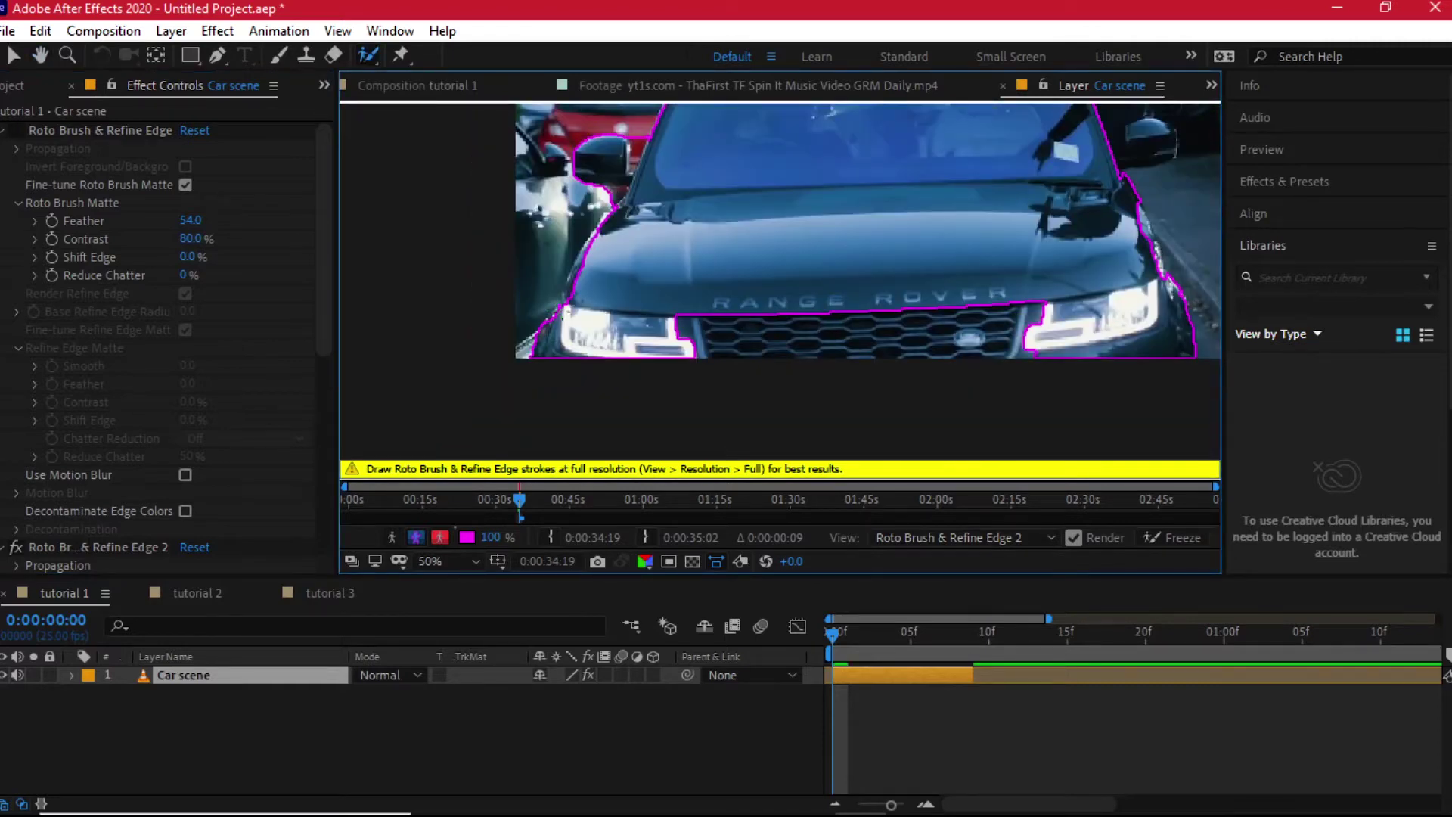
pyautogui.moveTo(767, 201); pyautogui.dragTo(692, 234)
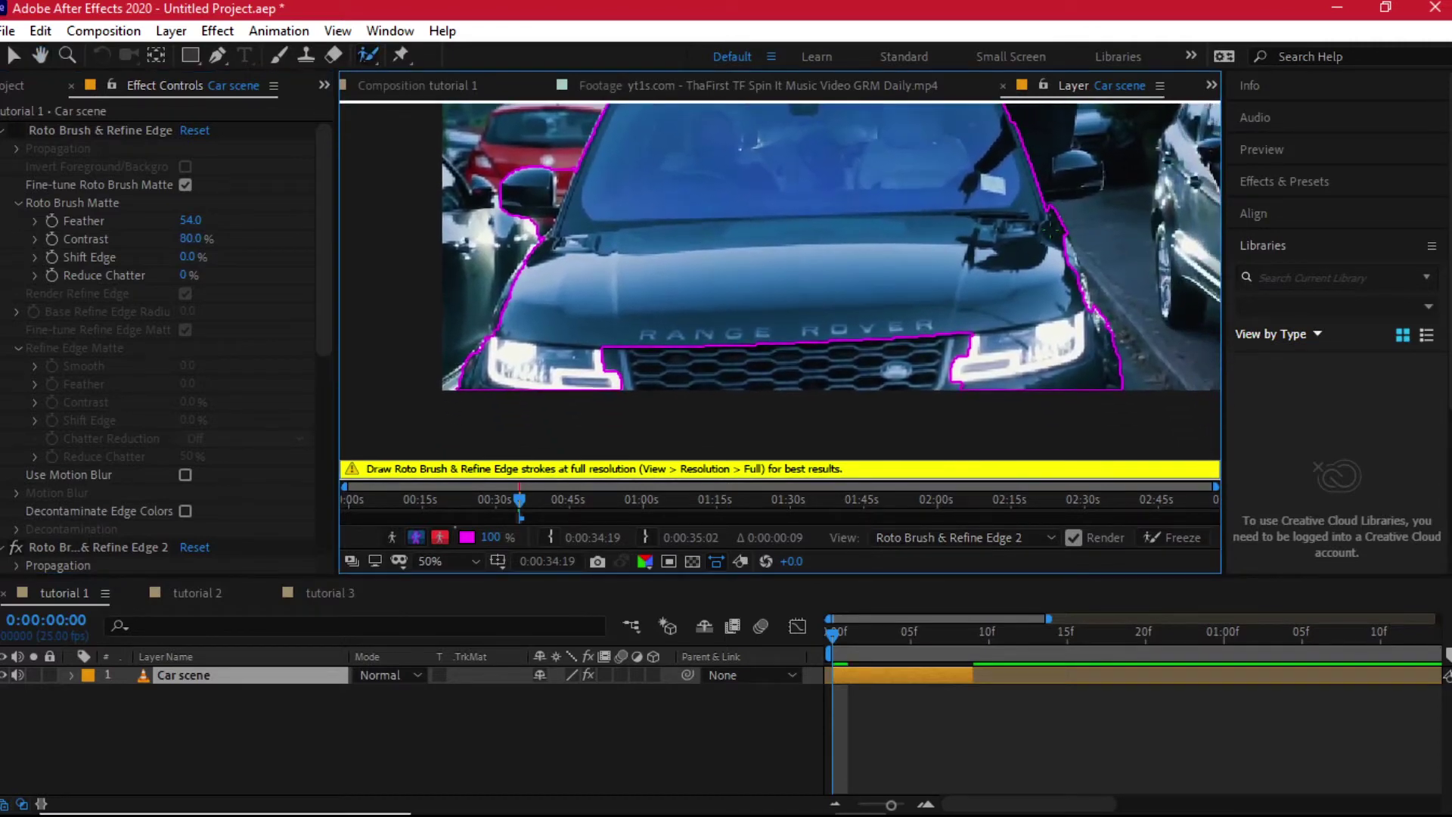
pyautogui.moveTo(1077, 266); pyautogui.dragTo(1095, 355)
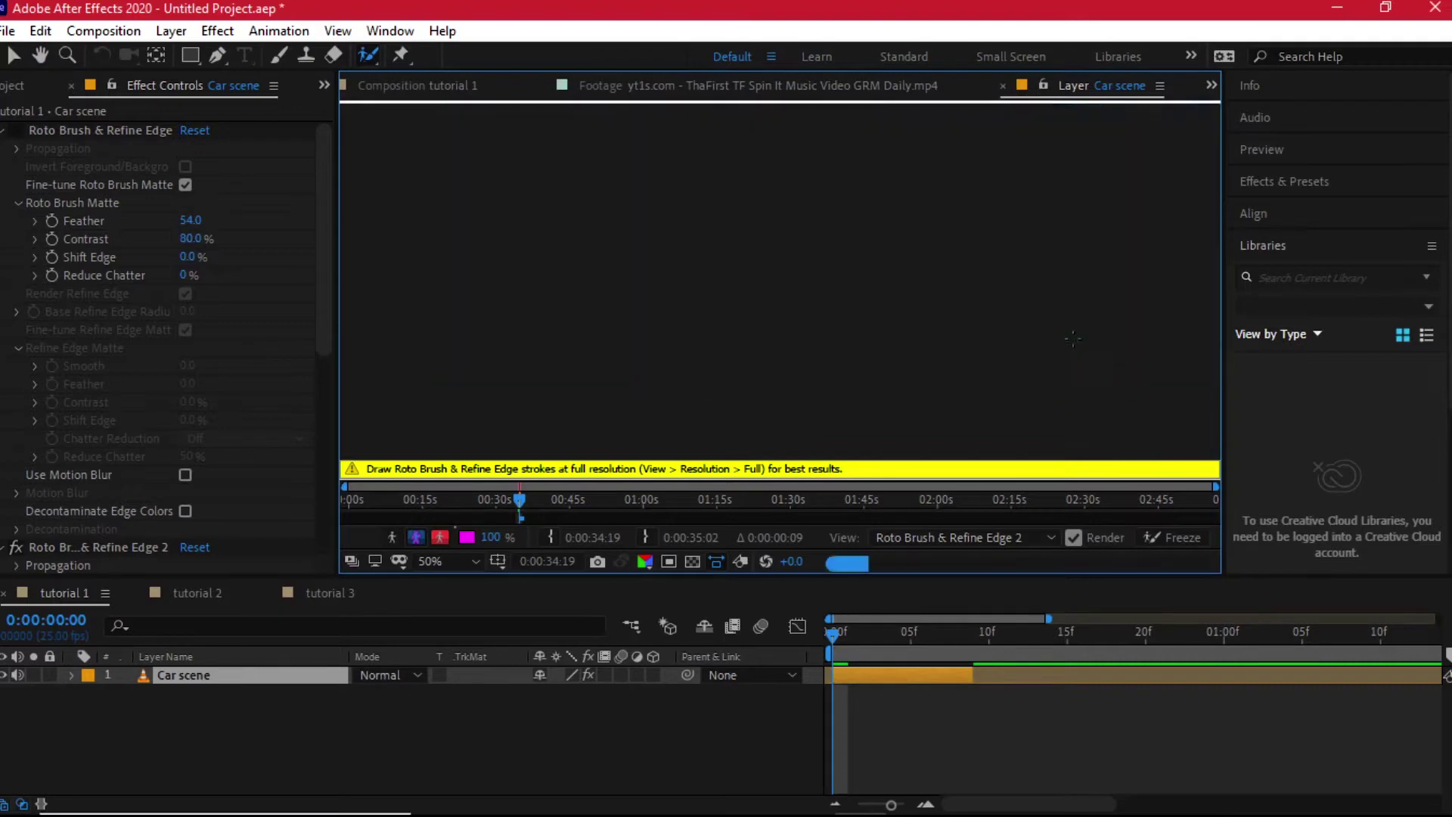
pyautogui.moveTo(957, 185)
pyautogui.mouseDown()
pyautogui.moveTo(915, 376)
pyautogui.moveTo(997, 384)
pyautogui.moveTo(1025, 300)
pyautogui.moveTo(1010, 218)
pyautogui.moveTo(975, 165)
pyautogui.moveTo(974, 257)
pyautogui.mouseUp()
pyautogui.moveTo(997, 386); pyautogui.dragTo(997, 388)
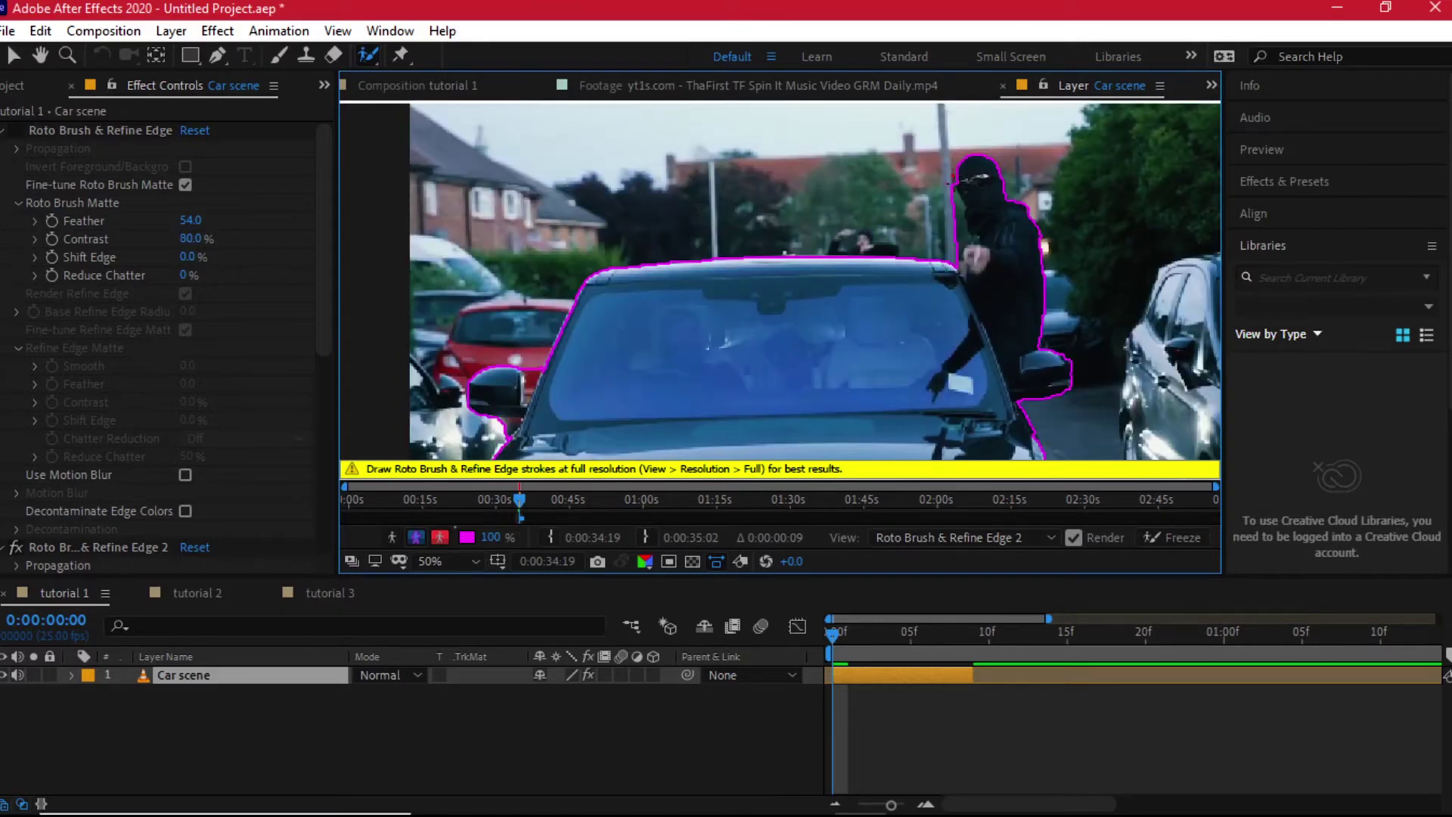
# Add the Range Rover's fender edge beside the red car and its front grille to the Roto Brush selection.
pyautogui.press('h')
pyautogui.scroll(-2, 787, 338)
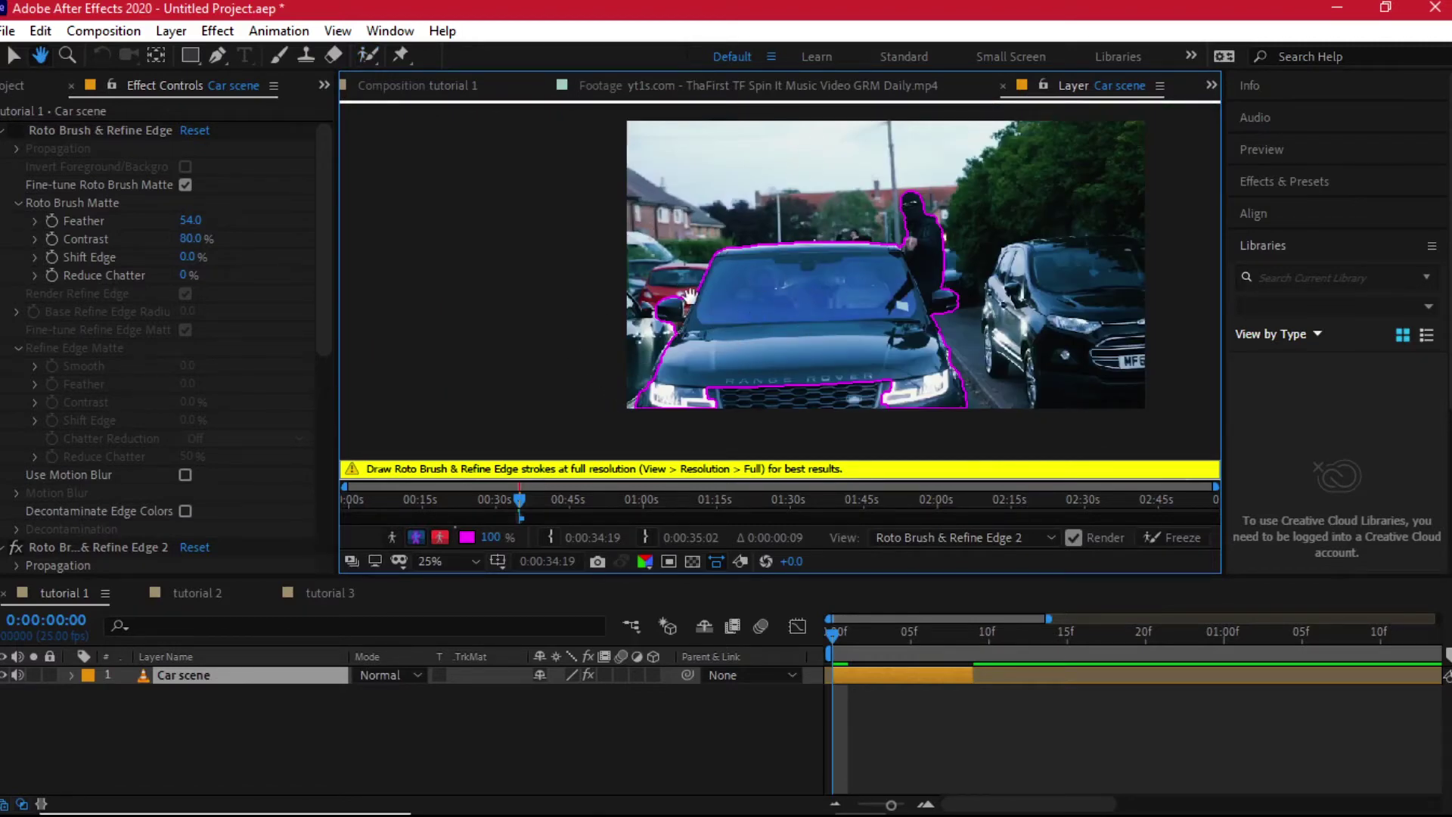
pyautogui.scroll(2, 702, 301)
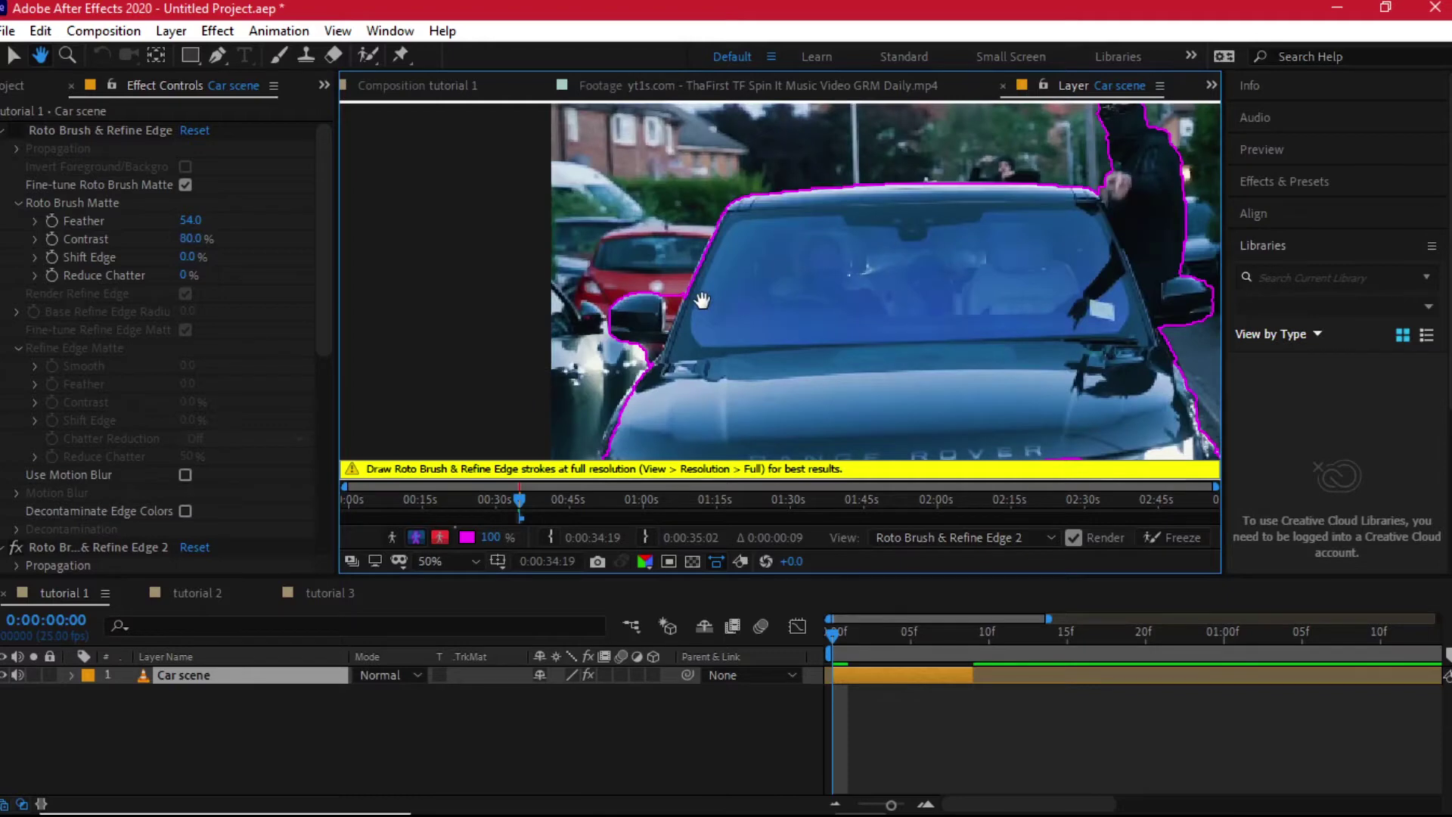
pyautogui.click(369, 54)
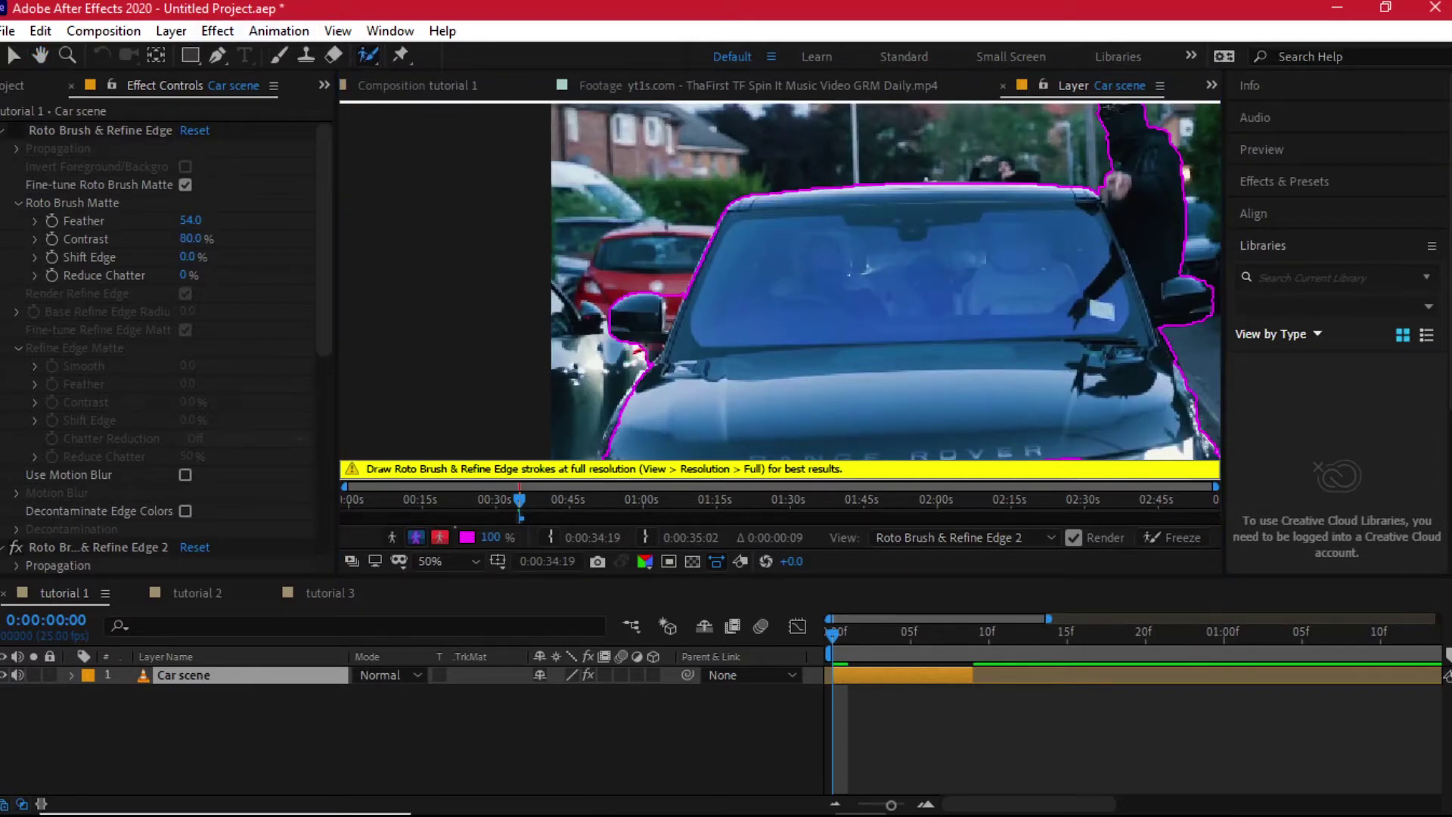
pyautogui.moveTo(645, 353); pyautogui.dragTo(640, 369)
pyautogui.moveTo(730, 370); pyautogui.dragTo(781, 215)
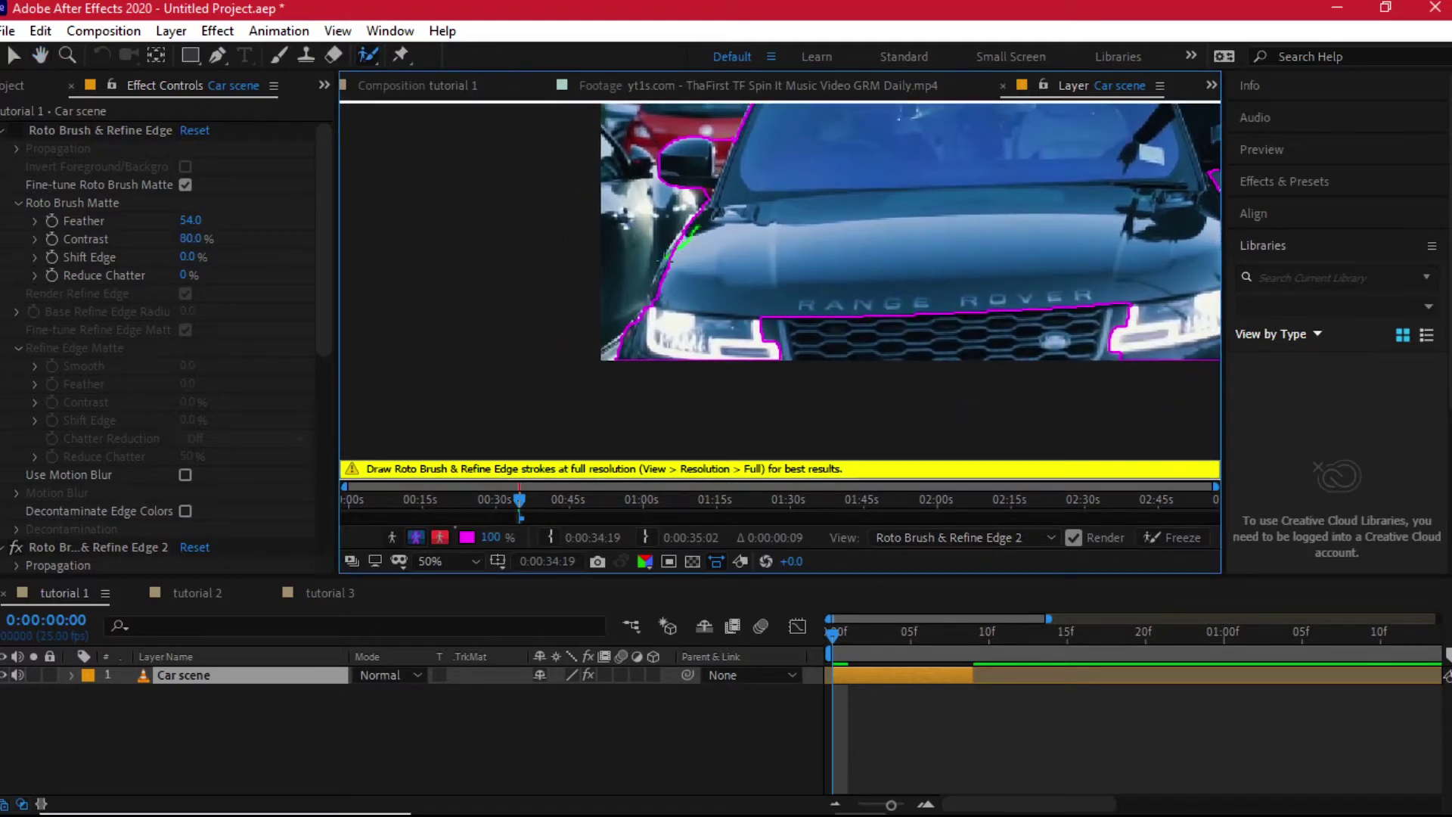
pyautogui.moveTo(737, 327); pyautogui.dragTo(1089, 325)
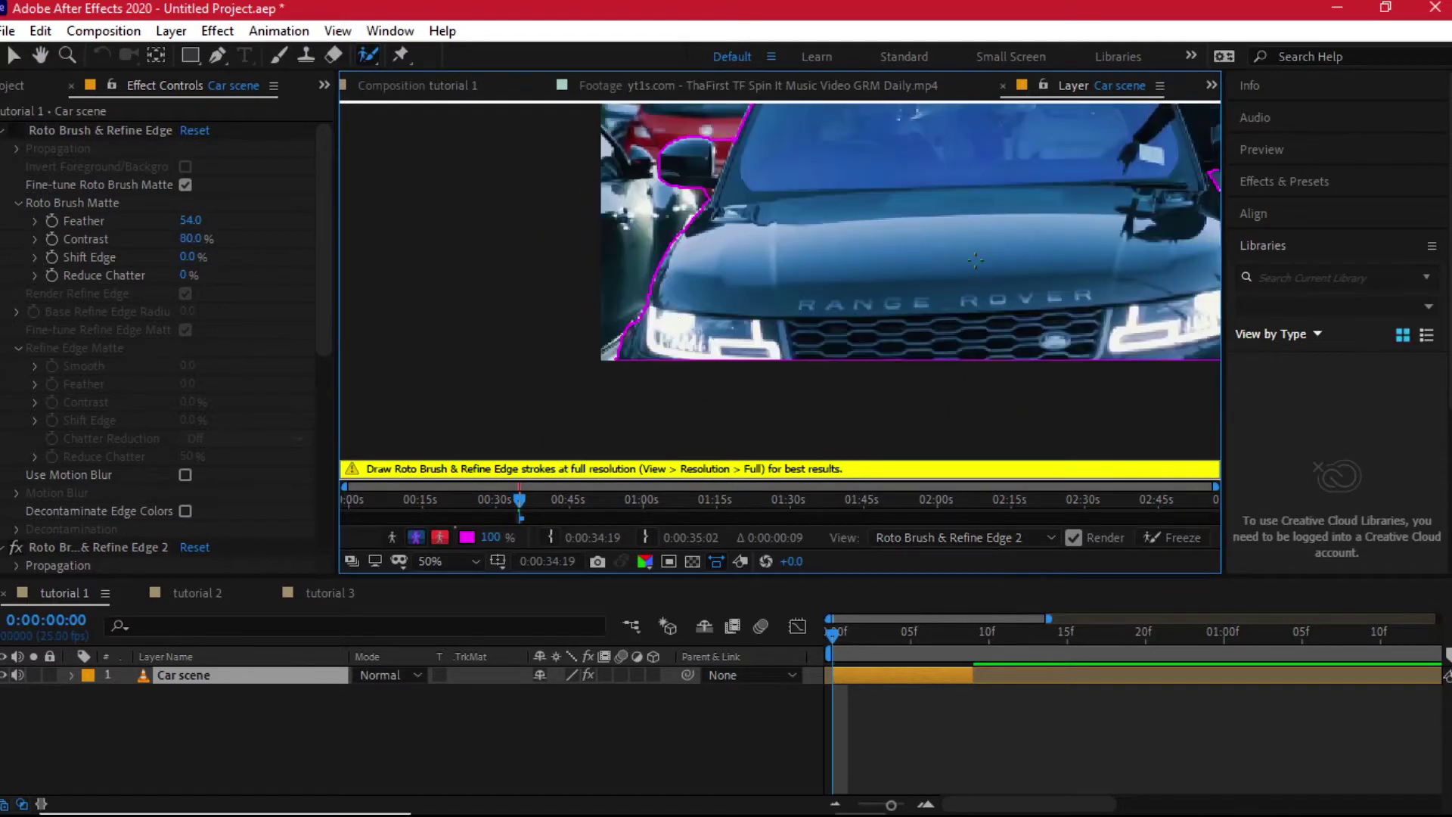
# Check the outline around the car and man, and freeze the Roto Brush propagation.
pyautogui.scroll(-1, 976, 261)
pyautogui.moveTo(976, 260); pyautogui.dragTo(747, 312)
pyautogui.scroll(1, 776, 284)
pyautogui.scroll(-1, 756, 348)
pyautogui.scroll(2, 797, 348)
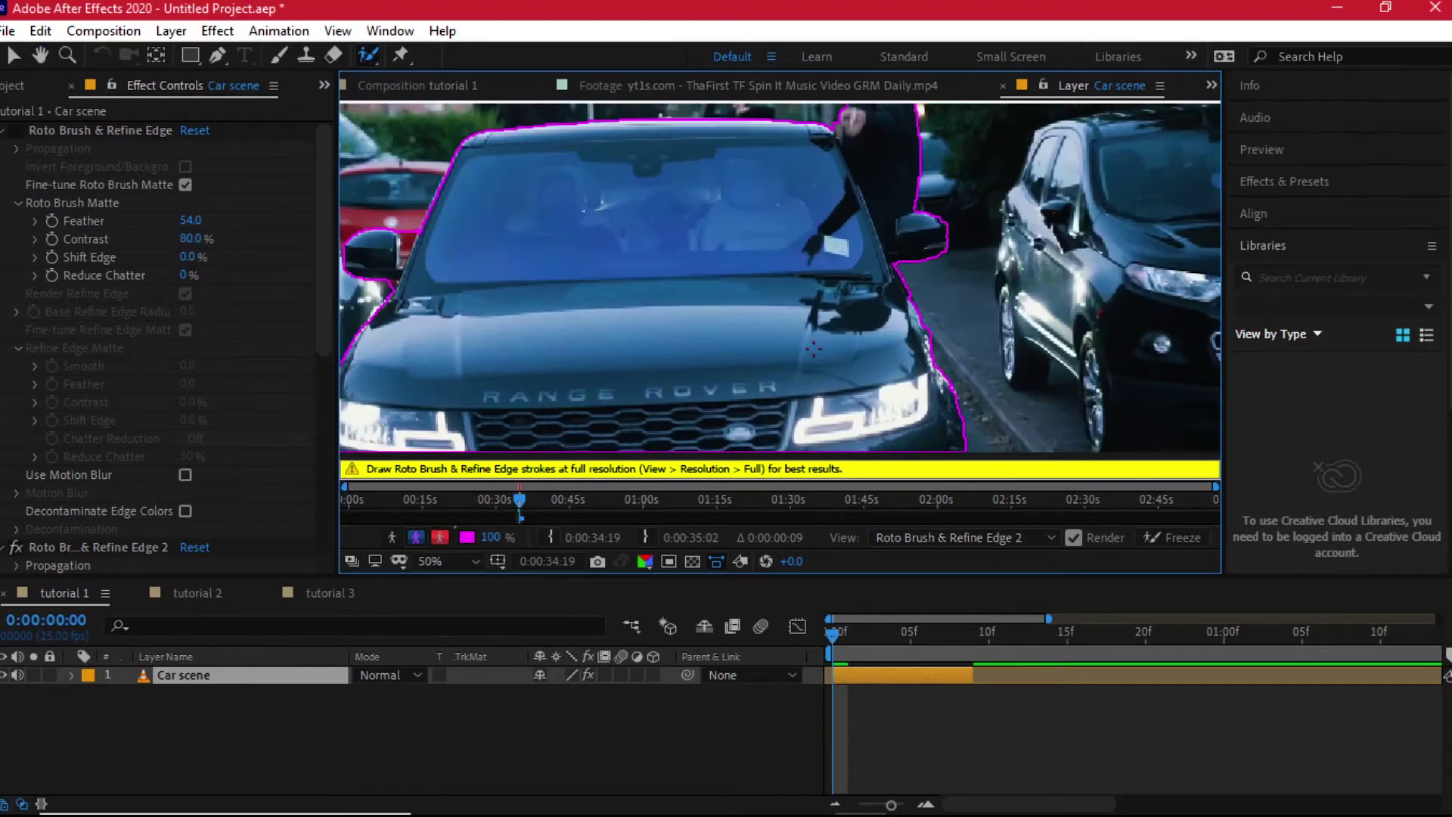
pyautogui.scroll(-2, 639, 261)
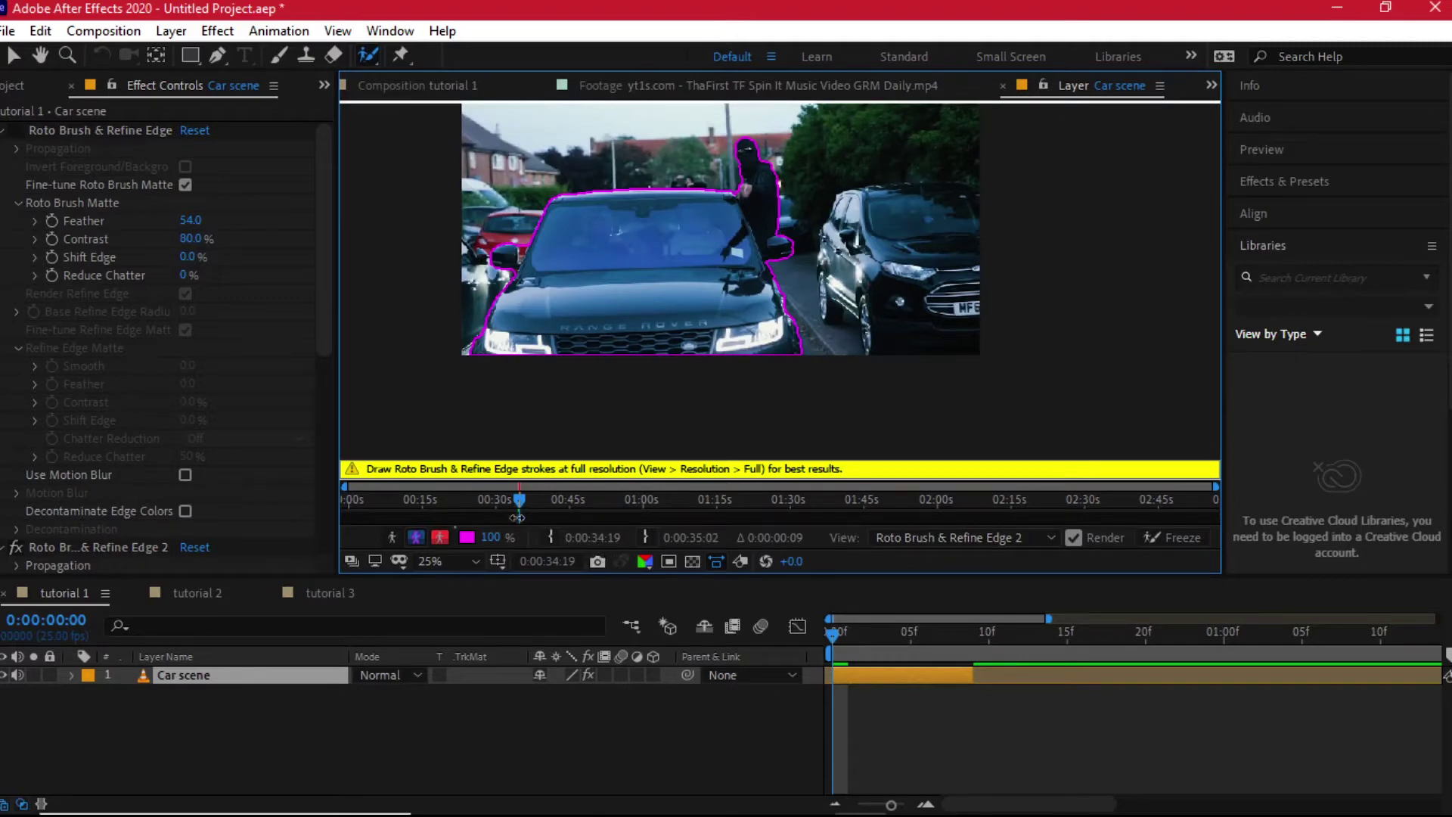
pyautogui.click(12, 56)
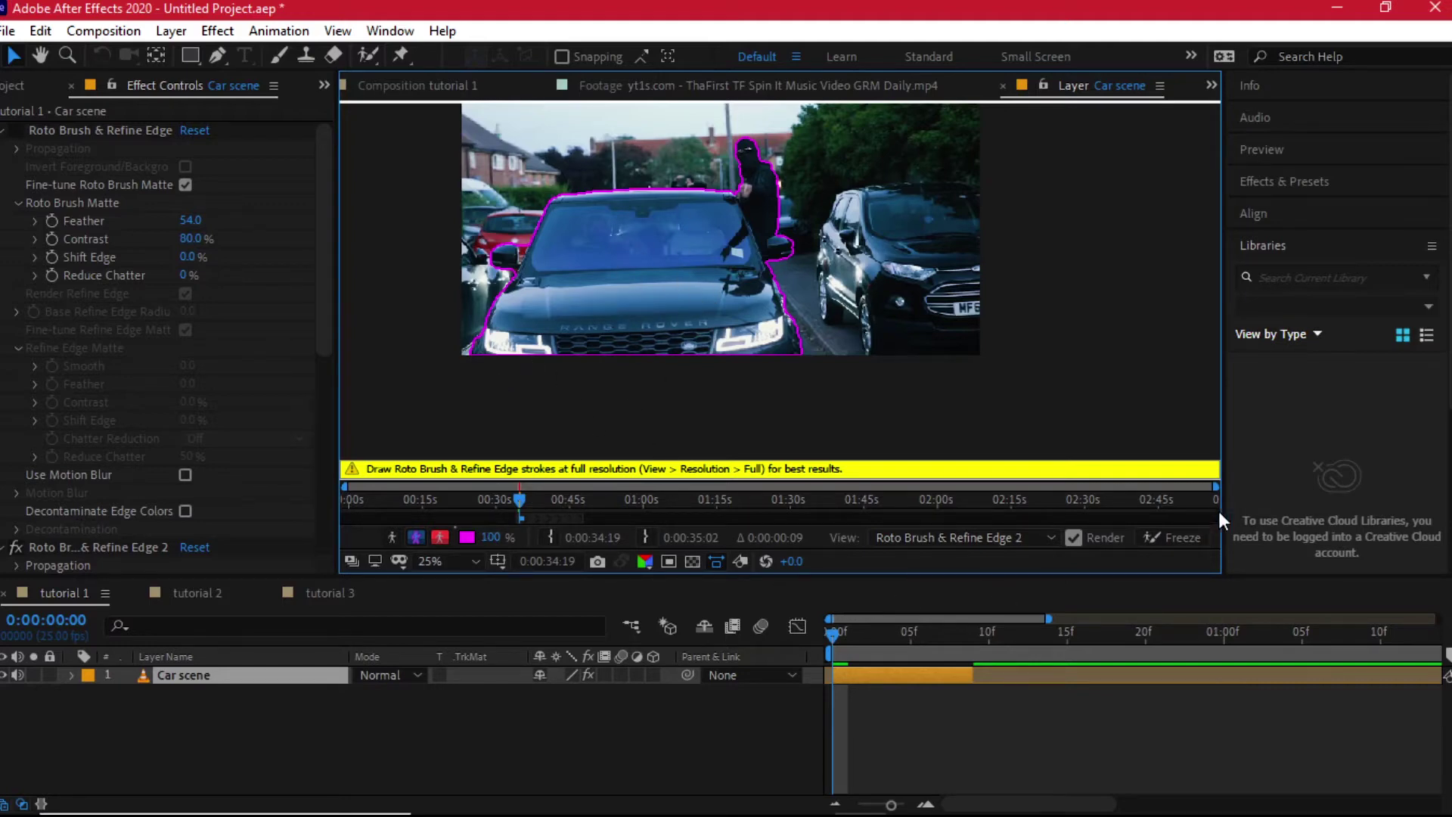
pyautogui.click(1180, 537)
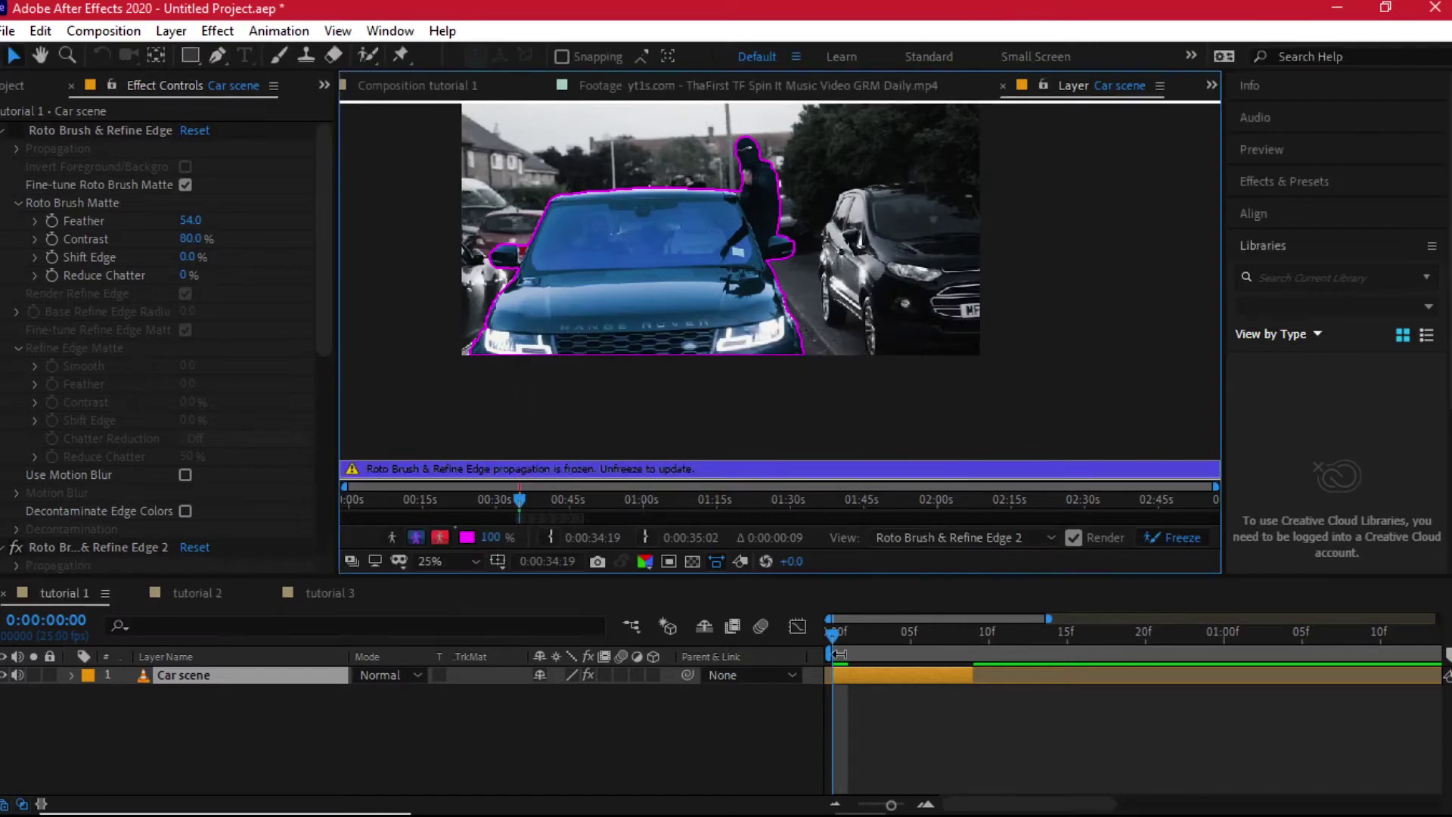
# Return to the tutorial 1 composition and scrub its first frames to inspect the car cut-out.
pyautogui.moveTo(855, 656); pyautogui.dragTo(818, 650)
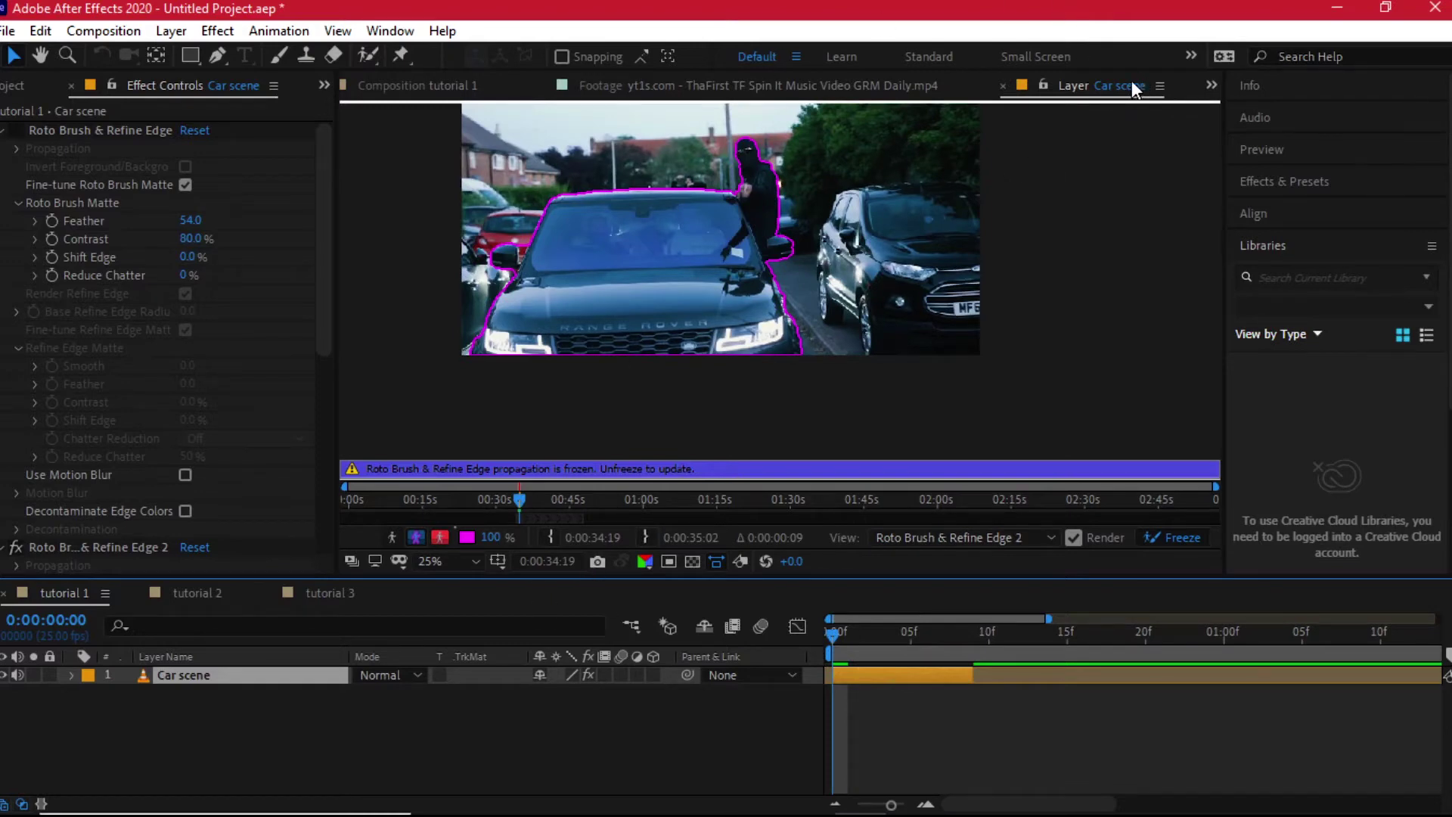
pyautogui.click(417, 84)
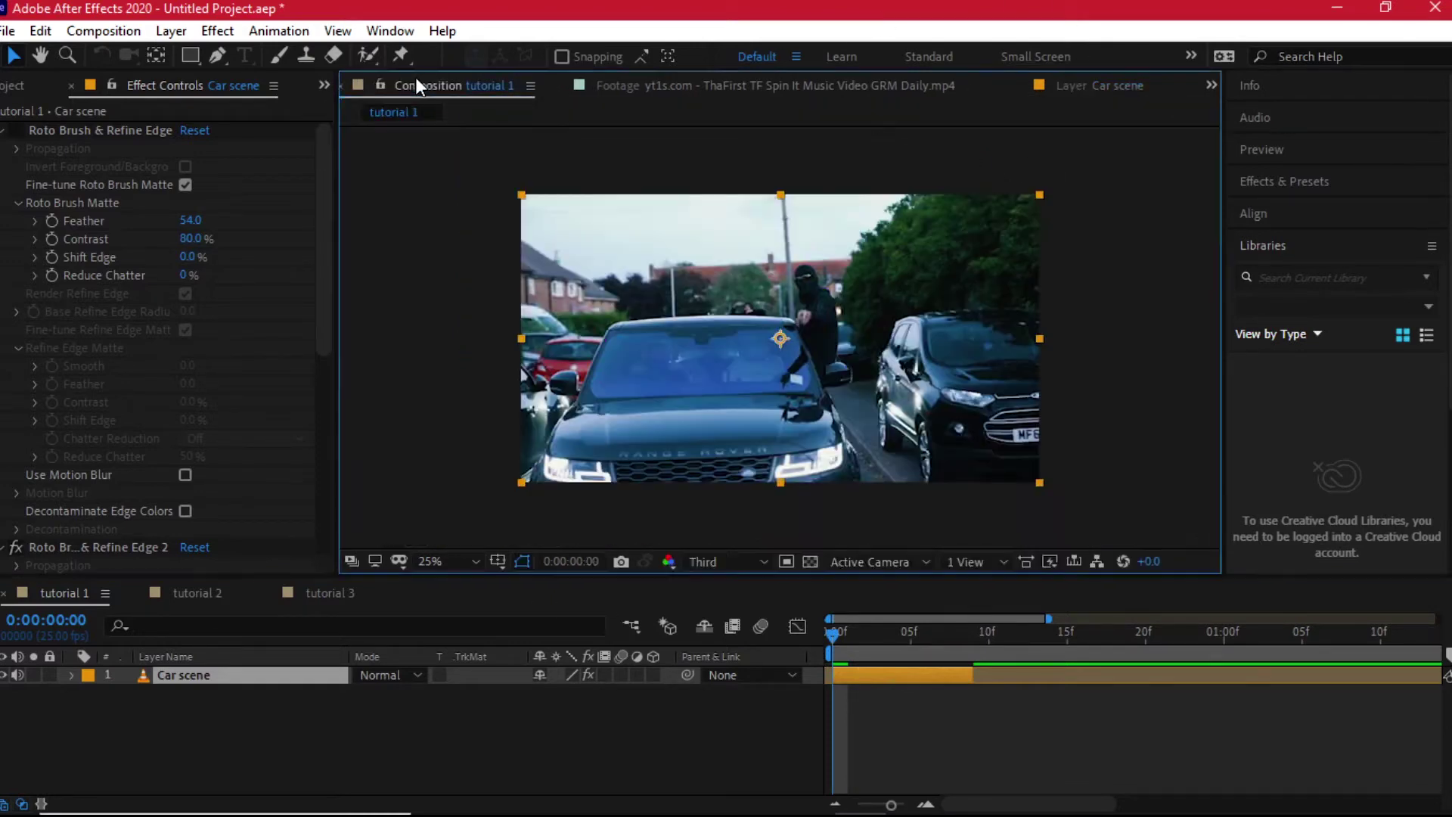
pyautogui.moveTo(841, 635); pyautogui.dragTo(910, 637)
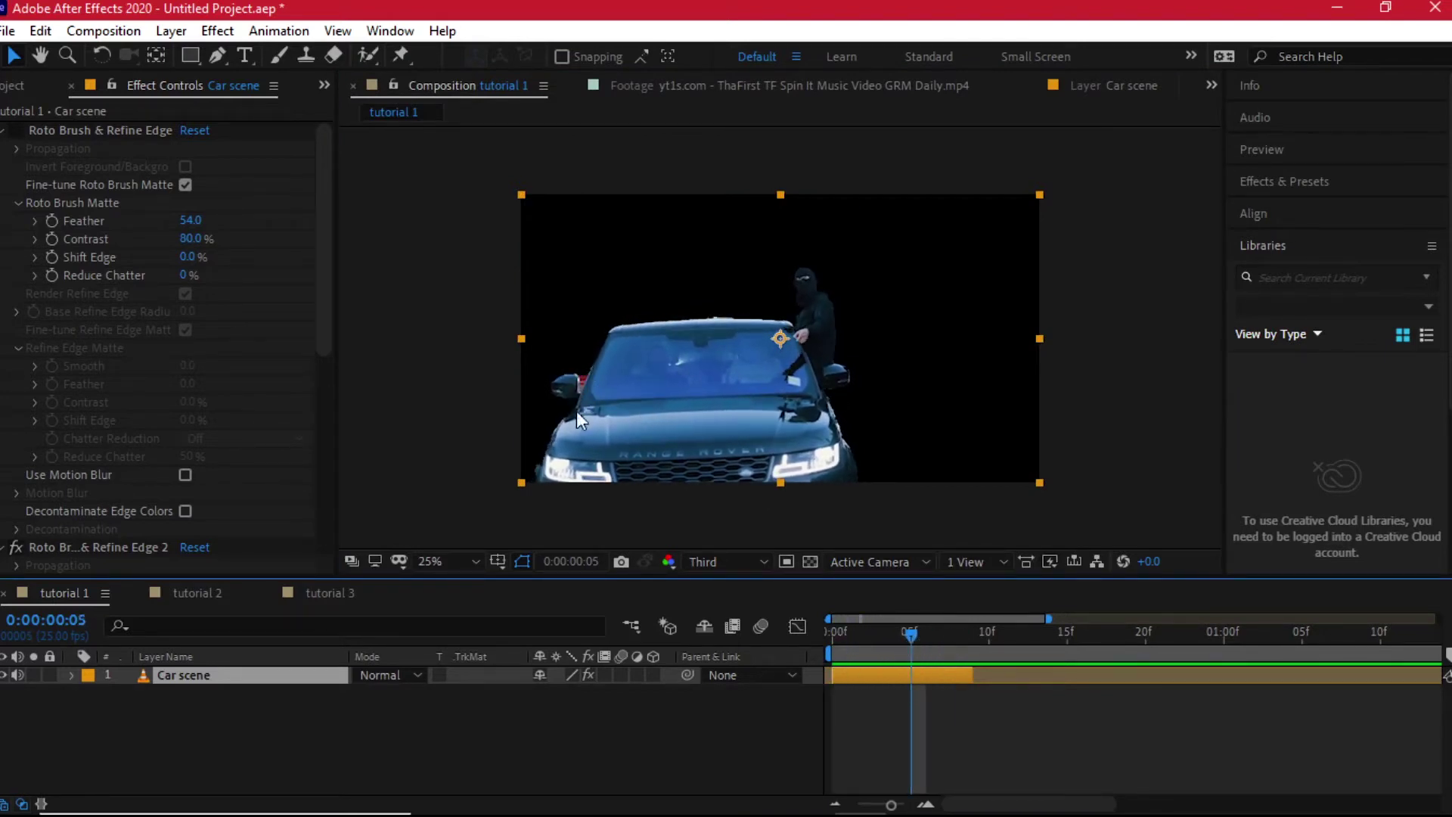
pyautogui.moveTo(862, 638)
pyautogui.mouseDown()
pyautogui.moveTo(819, 659)
pyautogui.moveTo(918, 661)
pyautogui.moveTo(845, 669)
pyautogui.moveTo(881, 666)
pyautogui.mouseUp()
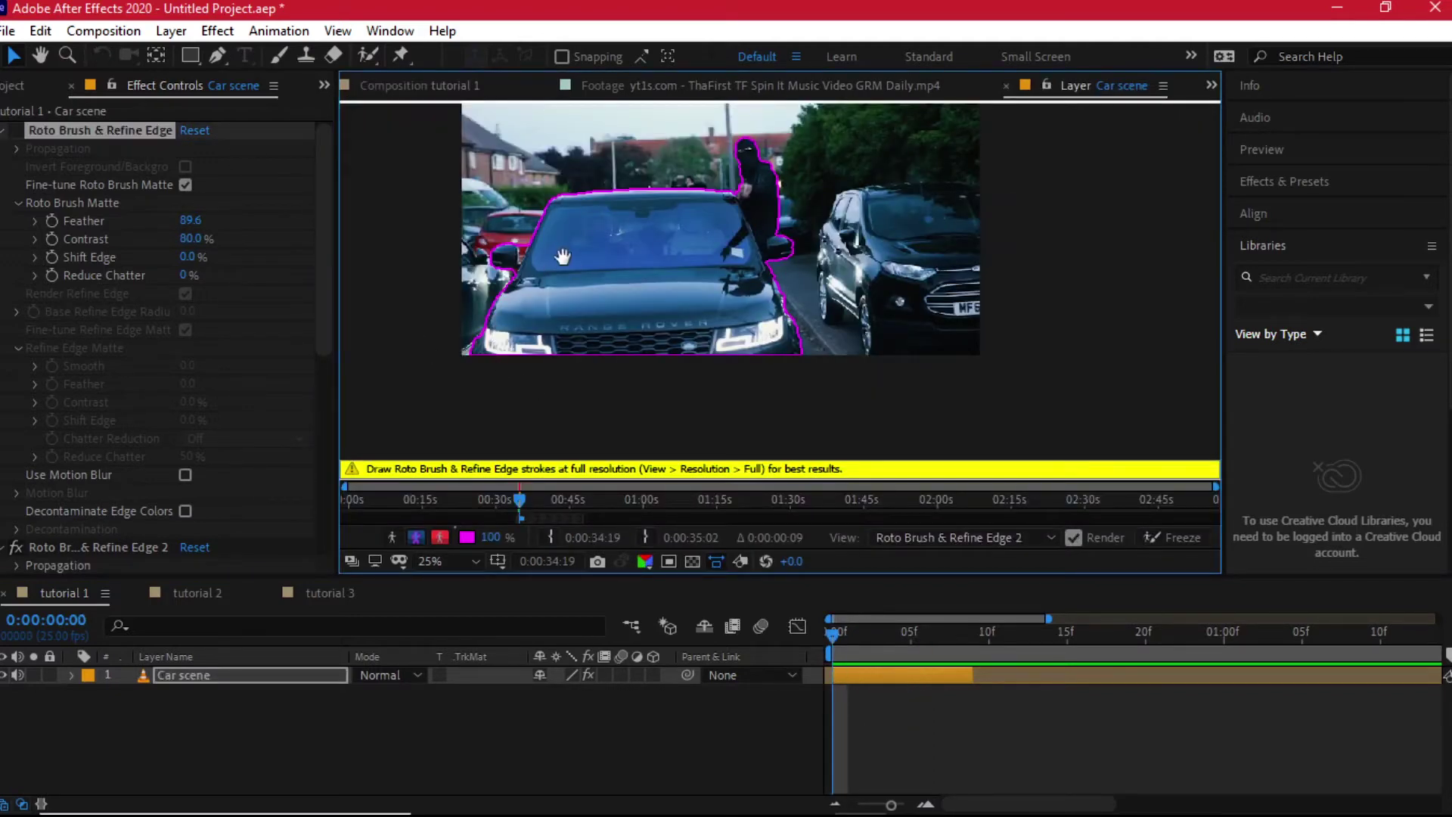
# Subtract the background gaps around the Range Rover mirror nearest the red car from the Roto Brush selection.
pyautogui.scroll(2, 500, 316)
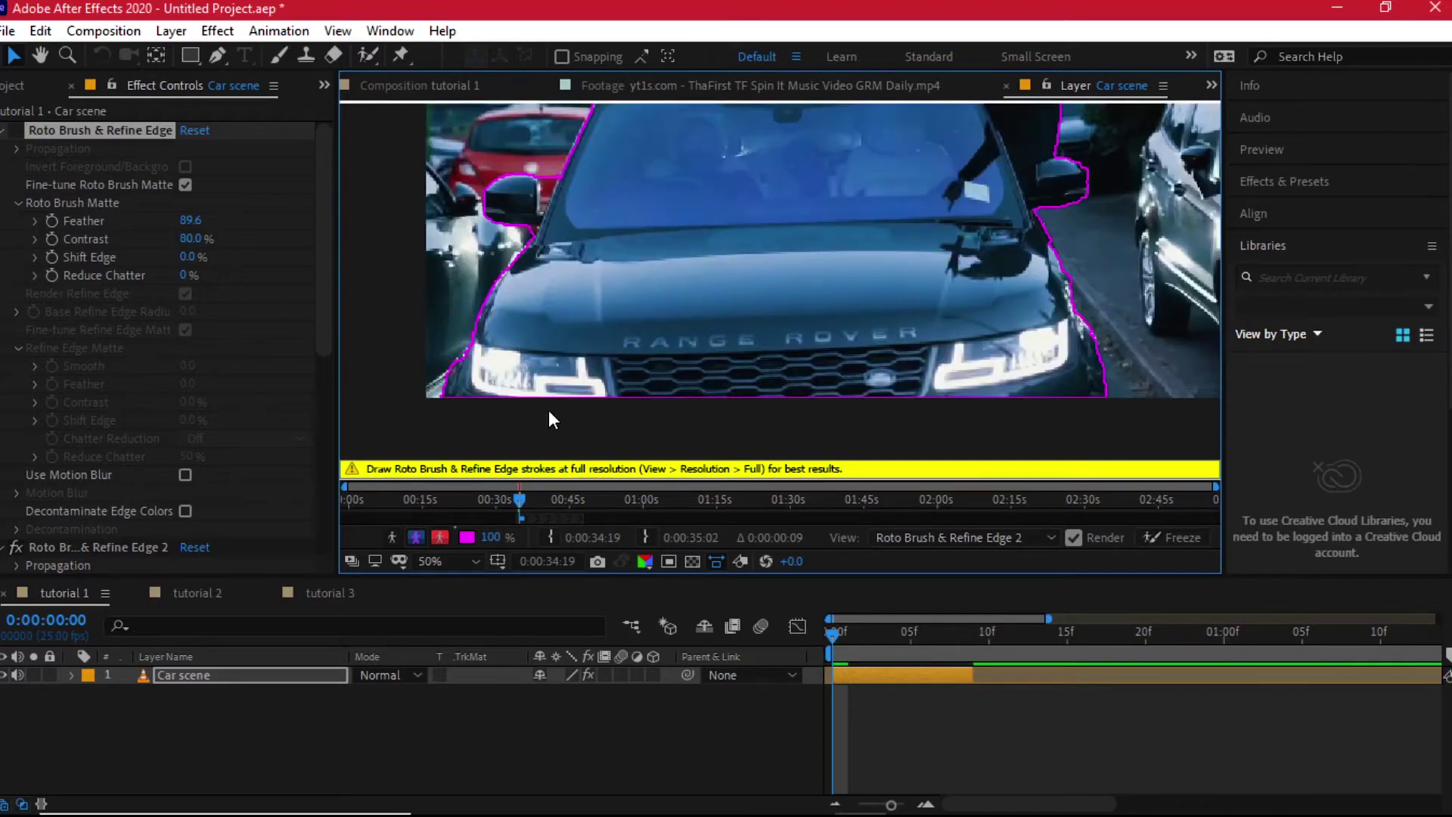
pyautogui.click(368, 55)
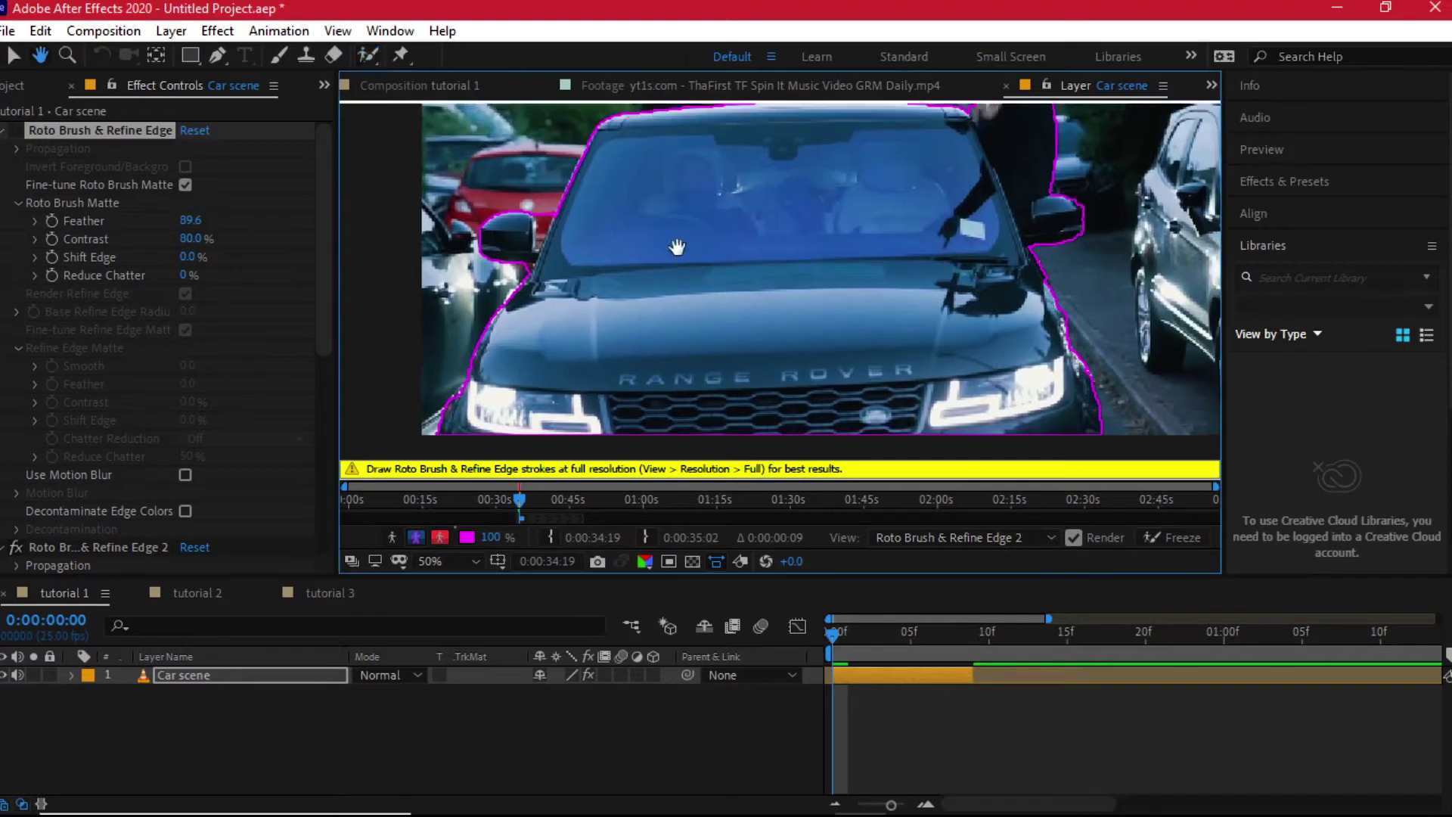
pyautogui.scroll(2, 681, 219)
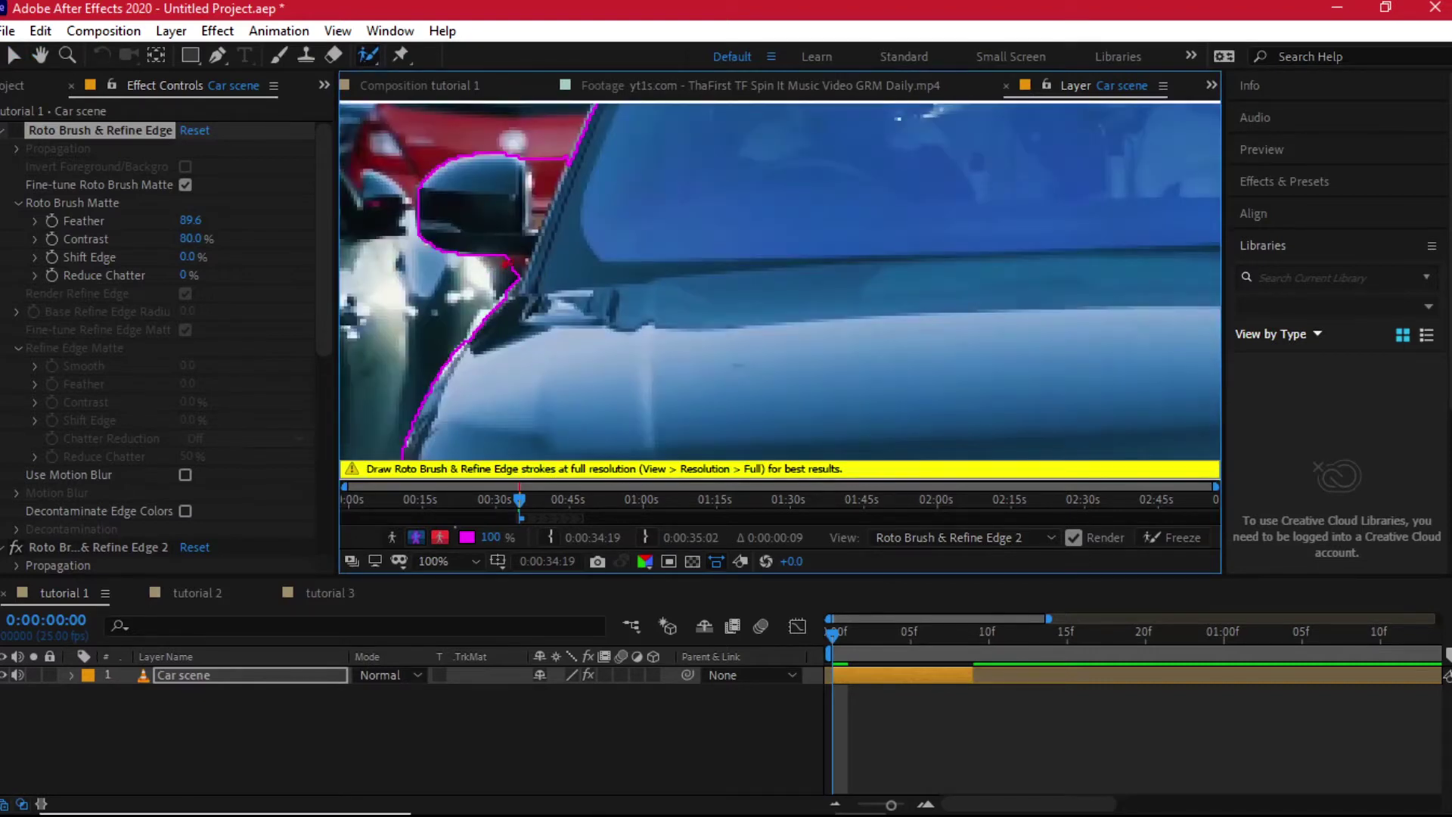
pyautogui.keyDown('alt'); pyautogui.moveTo(526, 260); pyautogui.dragTo(505, 275); pyautogui.keyUp('alt')
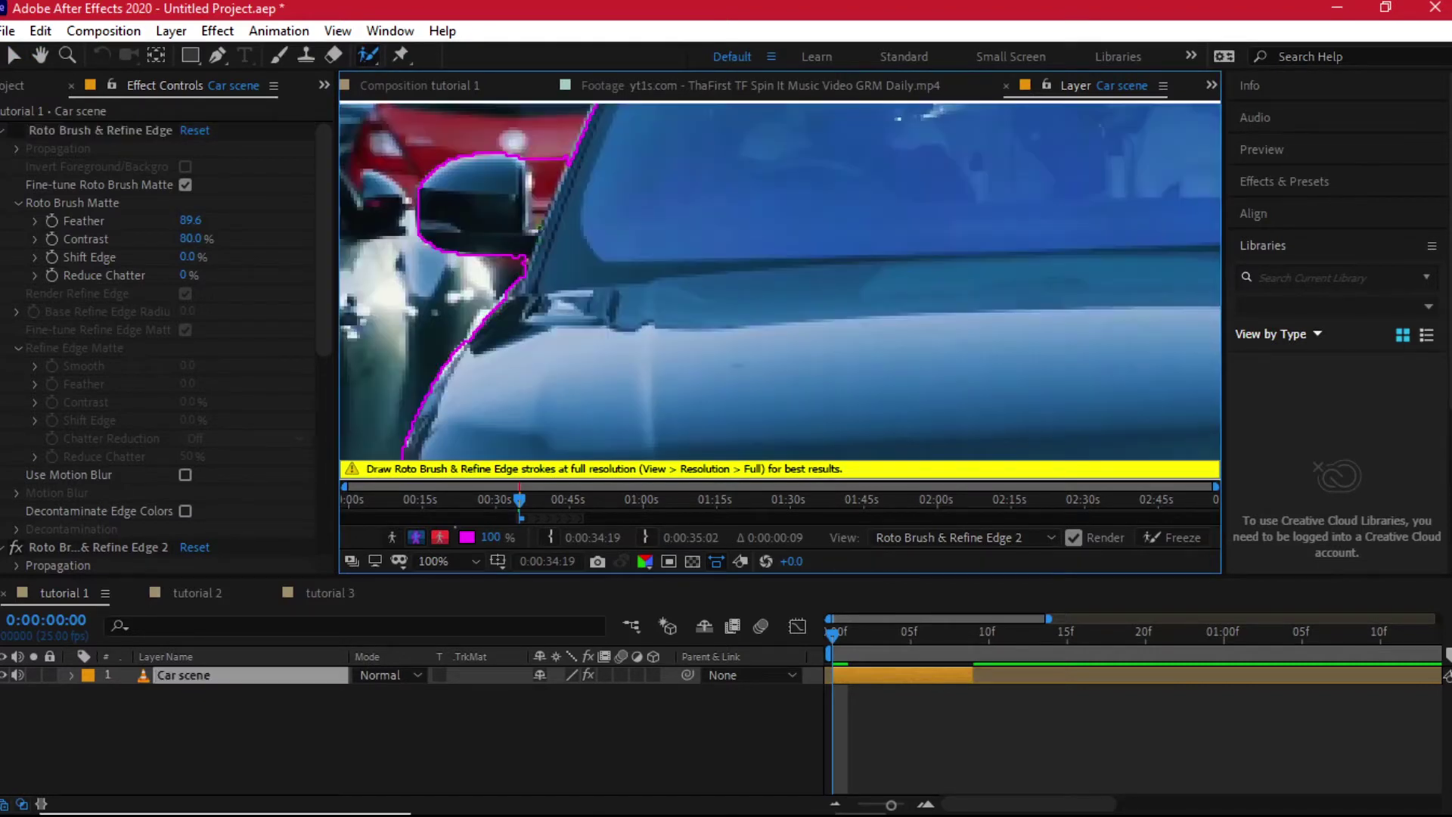
pyautogui.moveTo(540, 177)
pyautogui.keyDown('alt'); pyautogui.mouseDown()
pyautogui.moveTo(540, 211)
pyautogui.moveTo(554, 149)
pyautogui.mouseUp(); pyautogui.keyUp('alt')
pyautogui.moveTo(519, 162); pyautogui.dragTo(525, 200)
pyautogui.scroll(-2, 499, 291)
# Inspect the refined cut-out in the tutorial 1 composition and go back to the Car scene layer view.
pyautogui.click(392, 86)
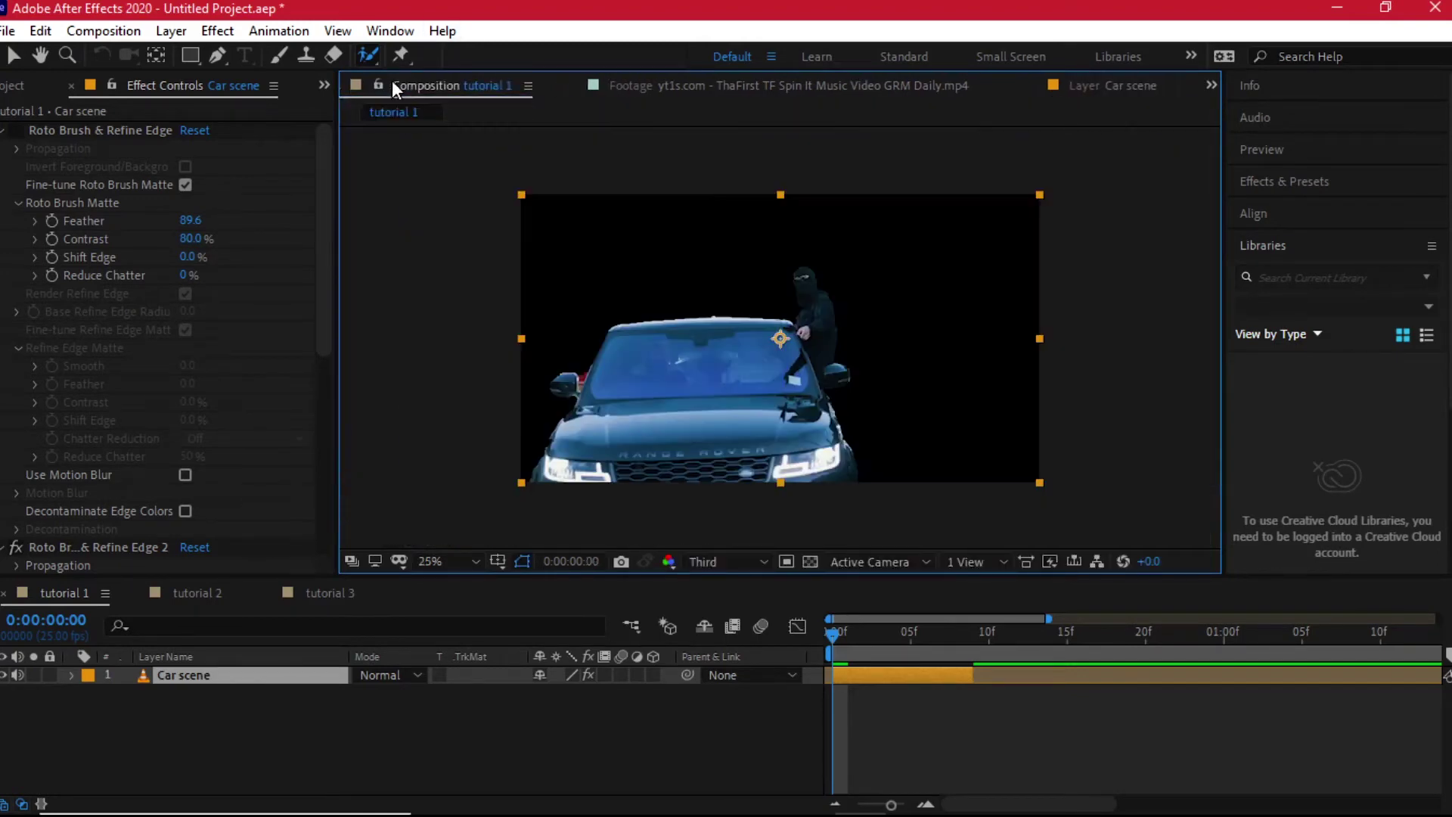
pyautogui.click(718, 561)
pyautogui.click(975, 87)
pyautogui.click(1097, 86)
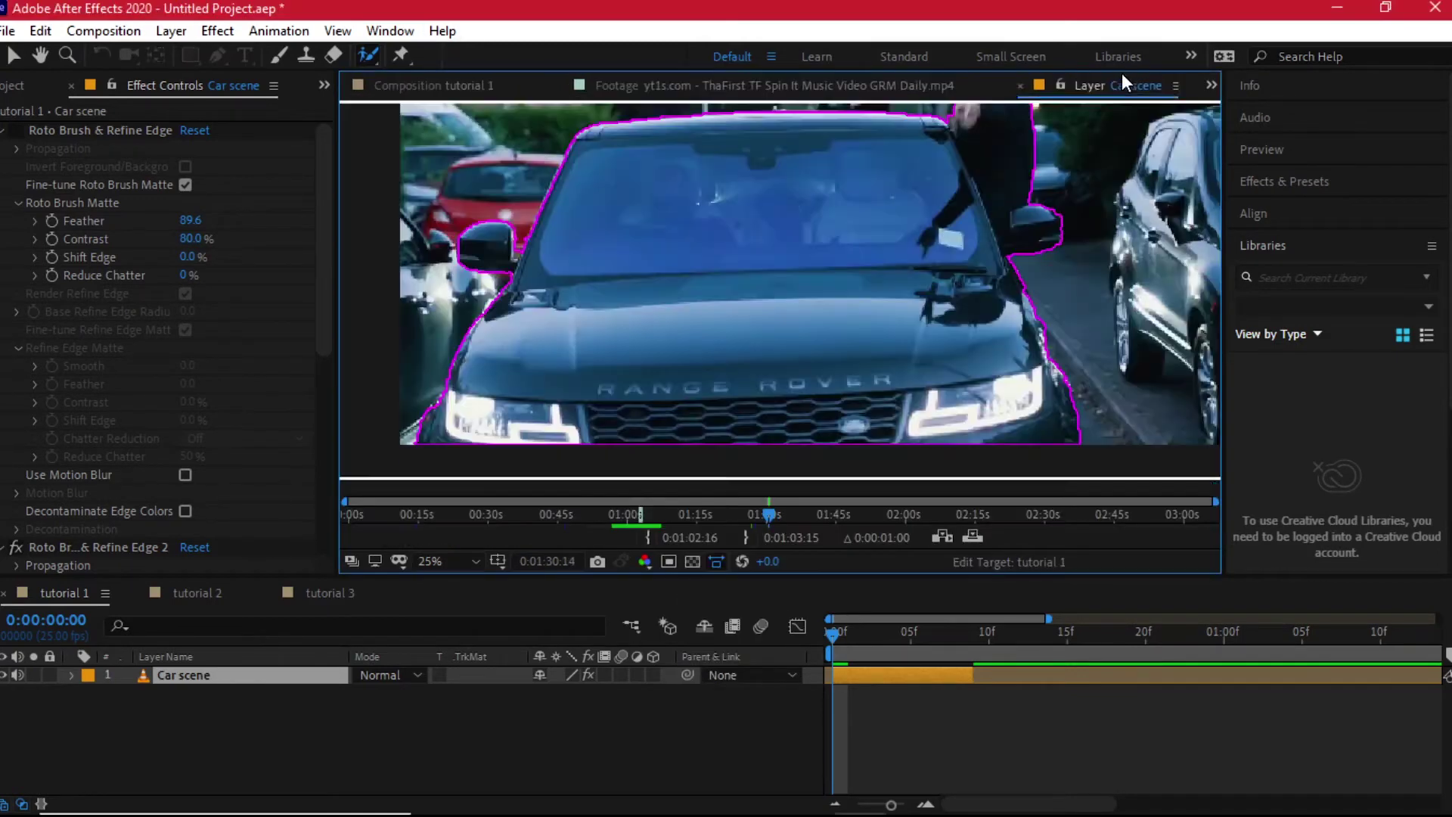
# Subtract the neighbouring car and the gap beneath the Range Rover mirror near the red car from the Roto Brush selection.
pyautogui.scroll(2, 477, 310)
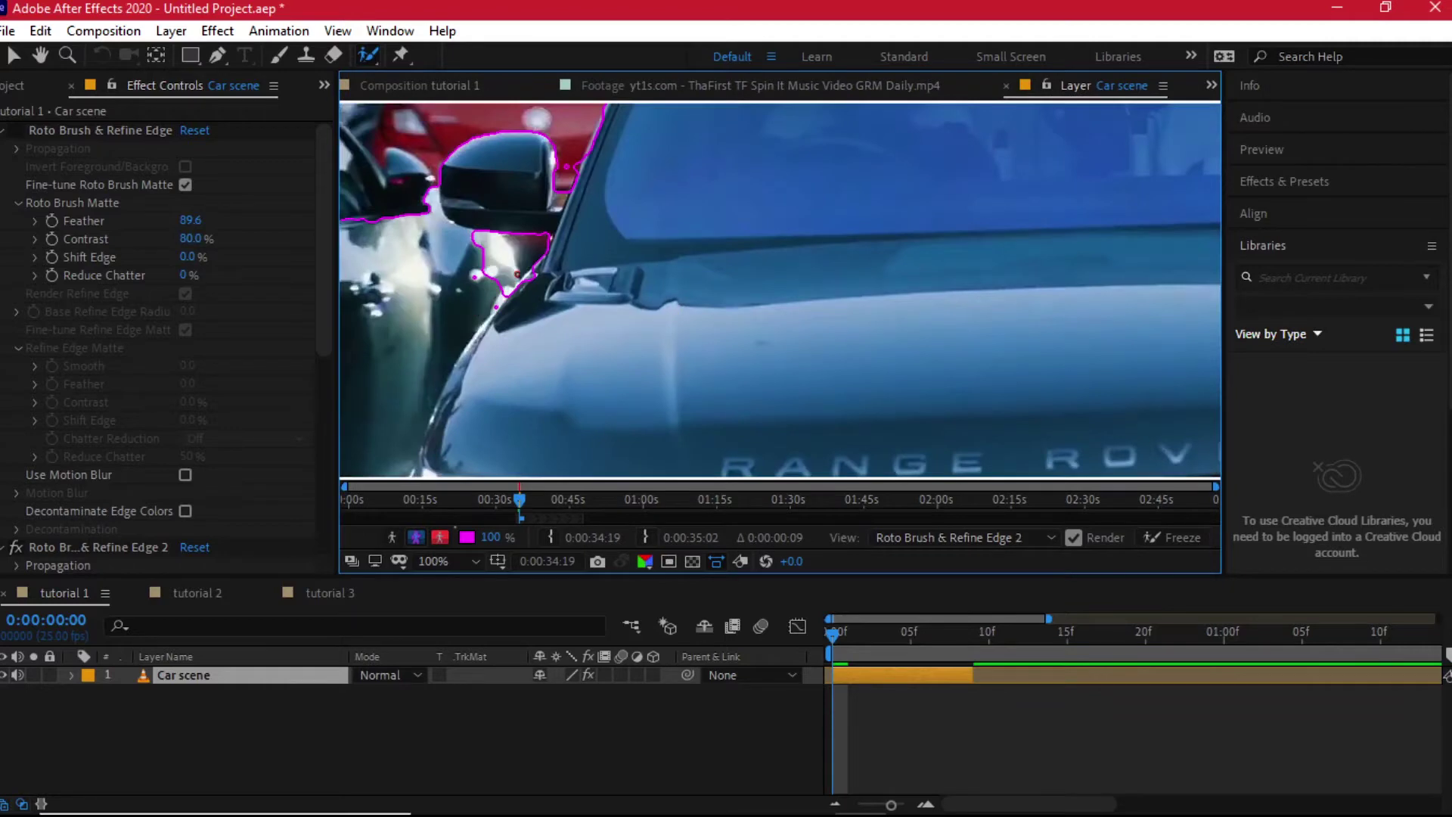
pyautogui.scroll(-2, 476, 310)
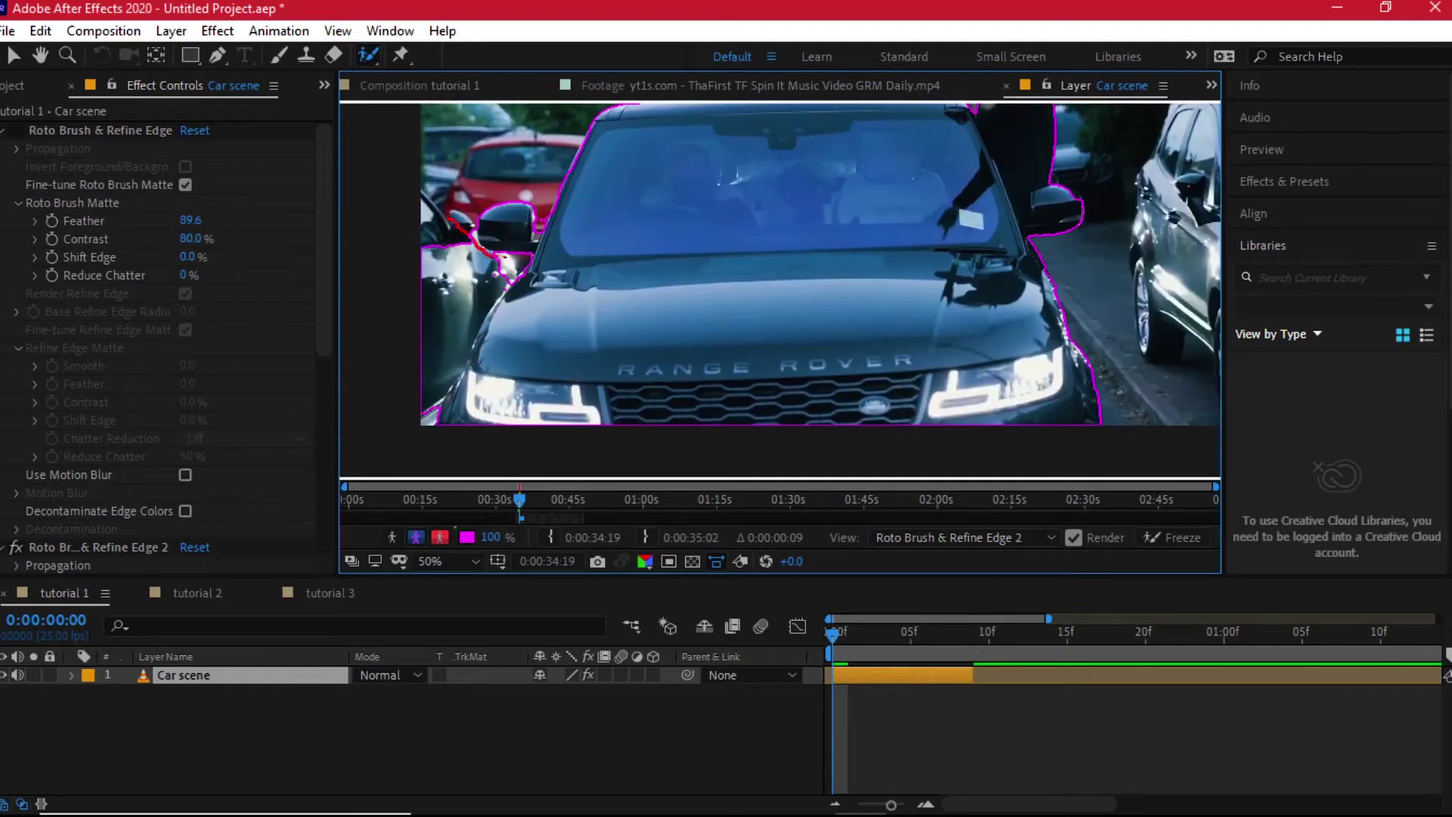
pyautogui.scroll(2, 540, 274)
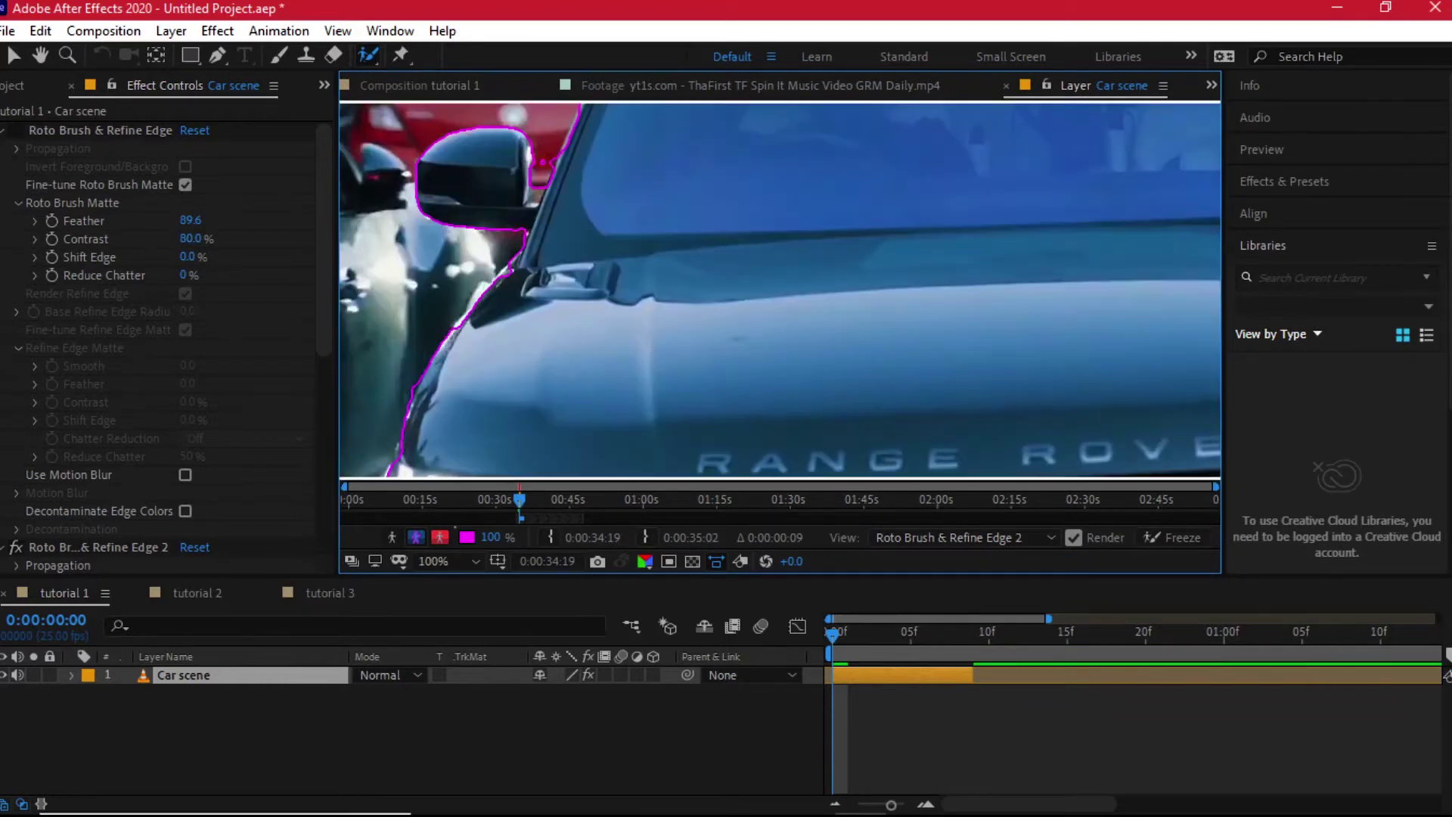
# Add the windscreen pillar near the red car, the roof corner beside the masked man and the adjacent mirror's edge to the Roto Brush selection.
pyautogui.moveTo(570, 182); pyautogui.dragTo(506, 437)
pyautogui.moveTo(517, 354); pyautogui.dragTo(602, 195)
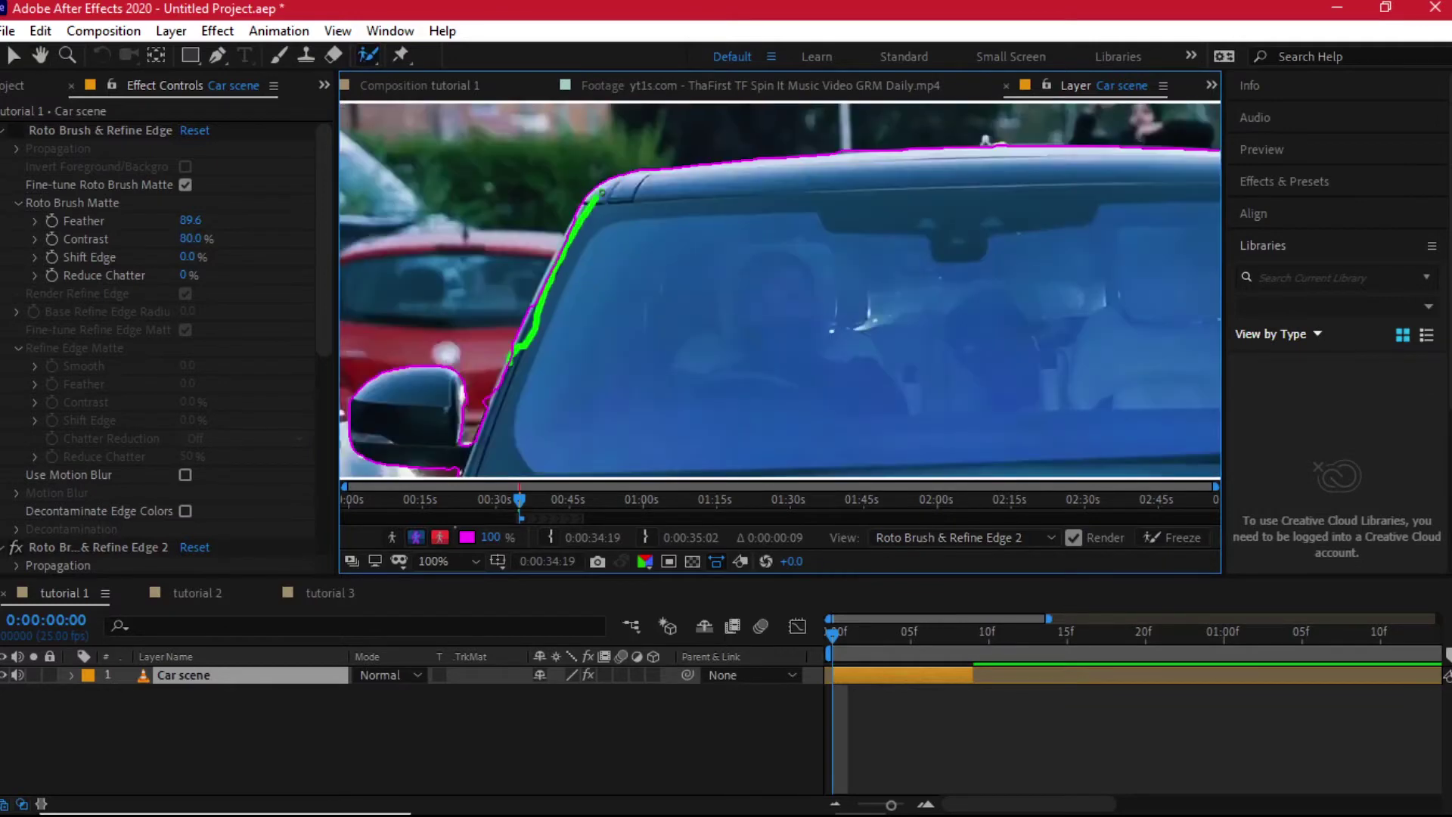
pyautogui.moveTo(976, 212); pyautogui.dragTo(490, 304)
pyautogui.moveTo(911, 342); pyautogui.dragTo(518, 293)
pyautogui.scroll(-2, 518, 292)
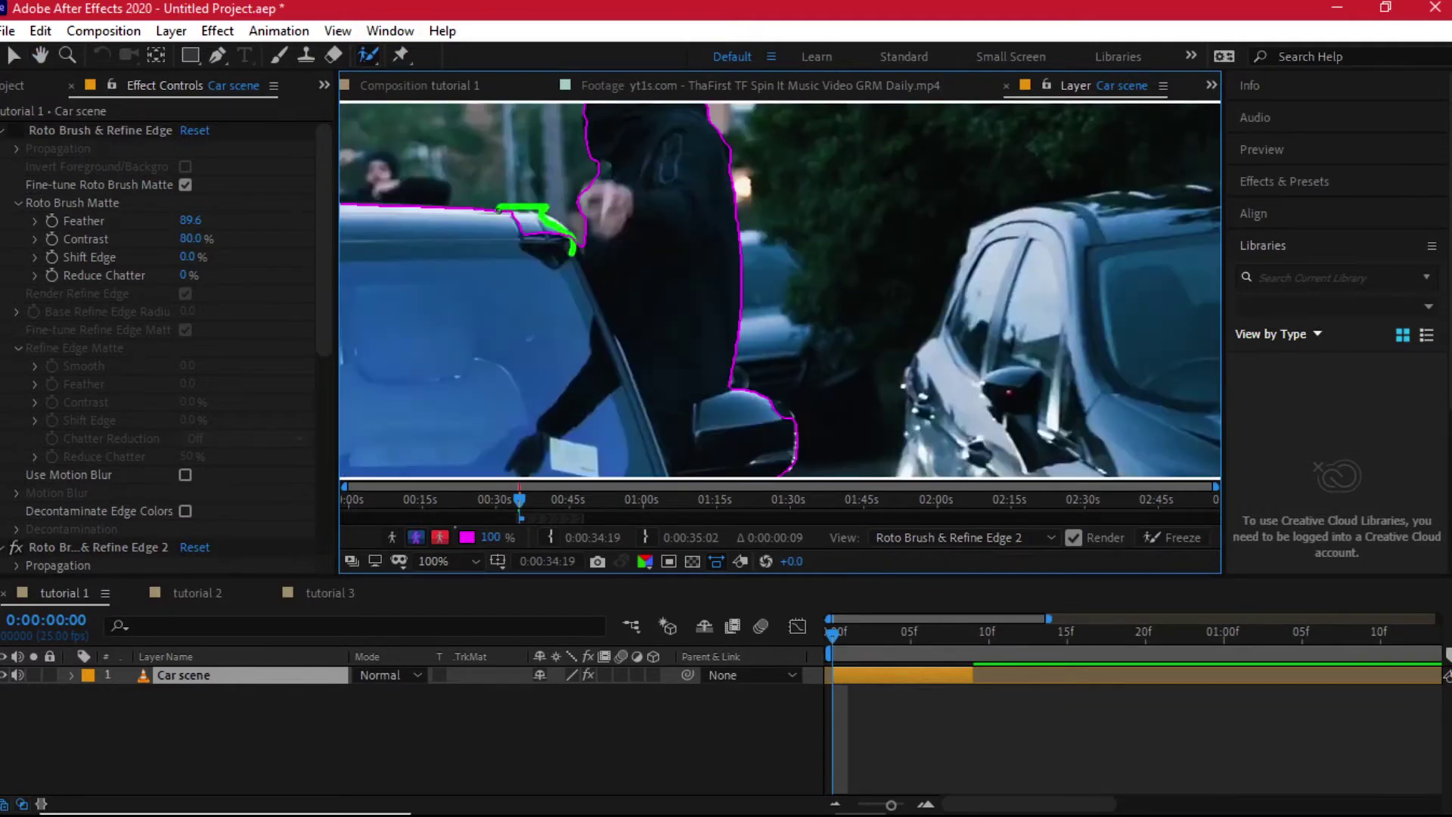
pyautogui.scroll(2, 541, 215)
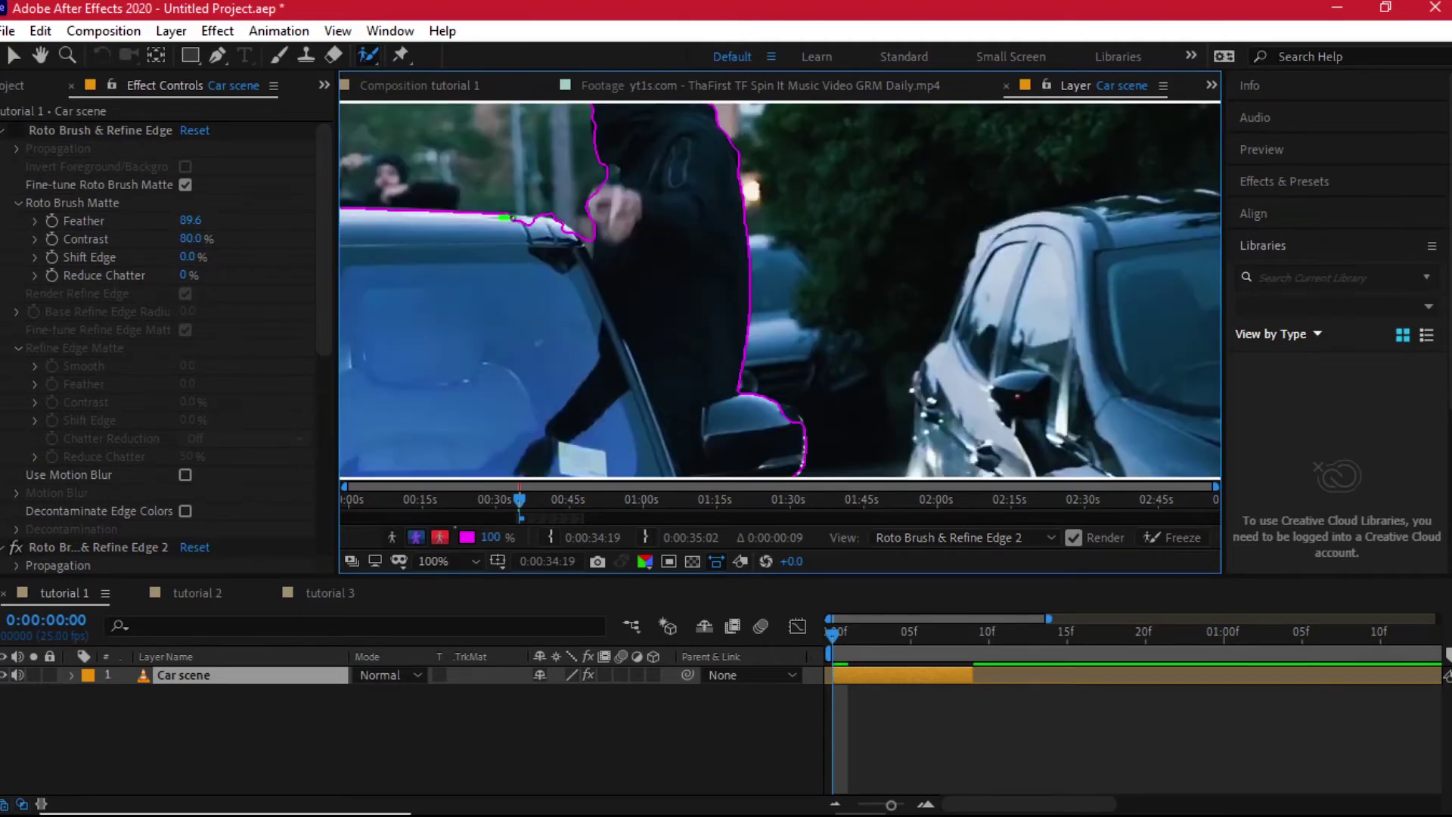
pyautogui.moveTo(772, 407); pyautogui.dragTo(791, 432)
pyautogui.scroll(-2, 791, 432)
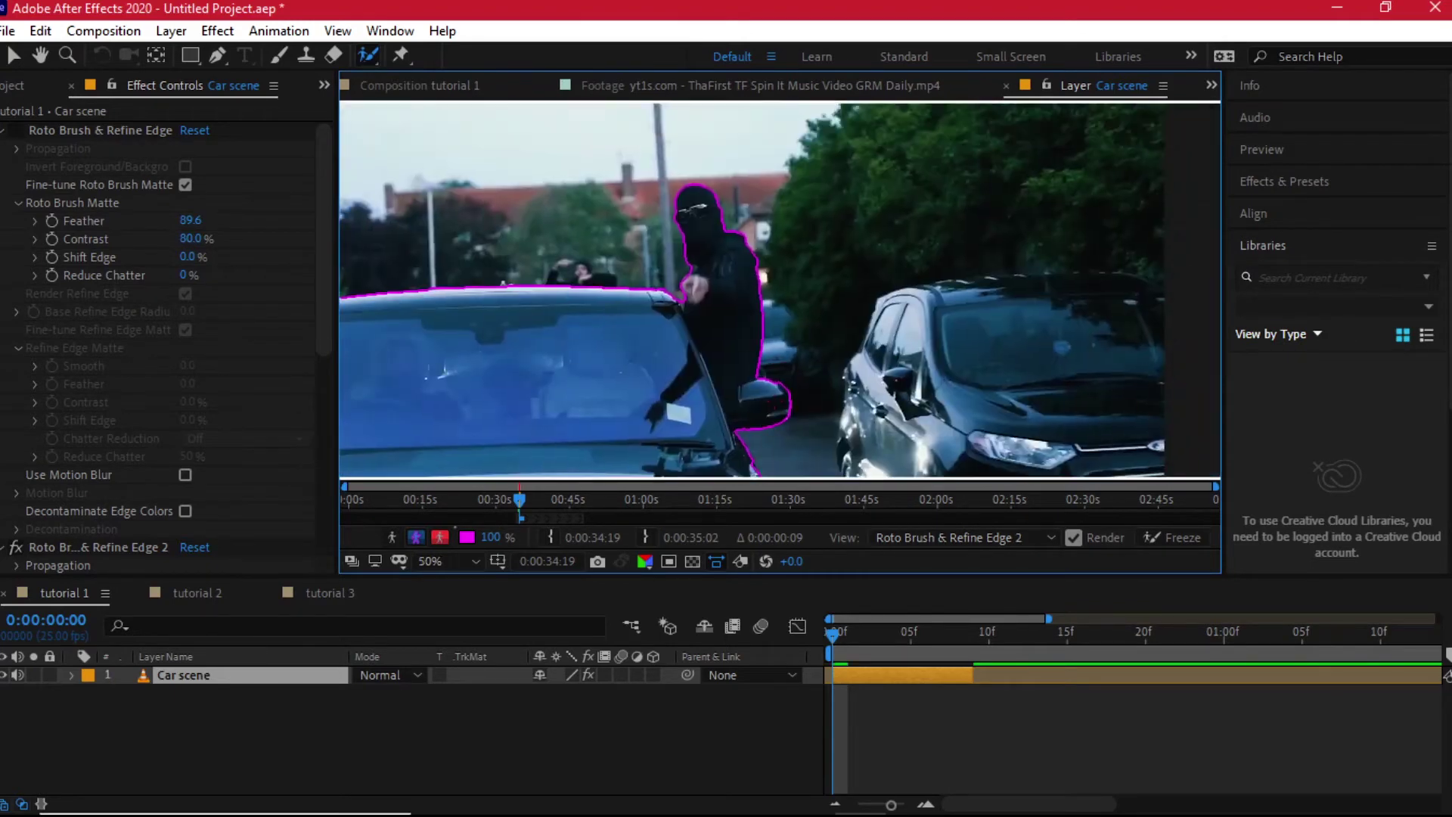
# Check the outline around the car, freeze the Roto Brush propagation, and inspect the cut-out in the tutorial 1 composition up to frame 5.
pyautogui.scroll(-1, 761, 395)
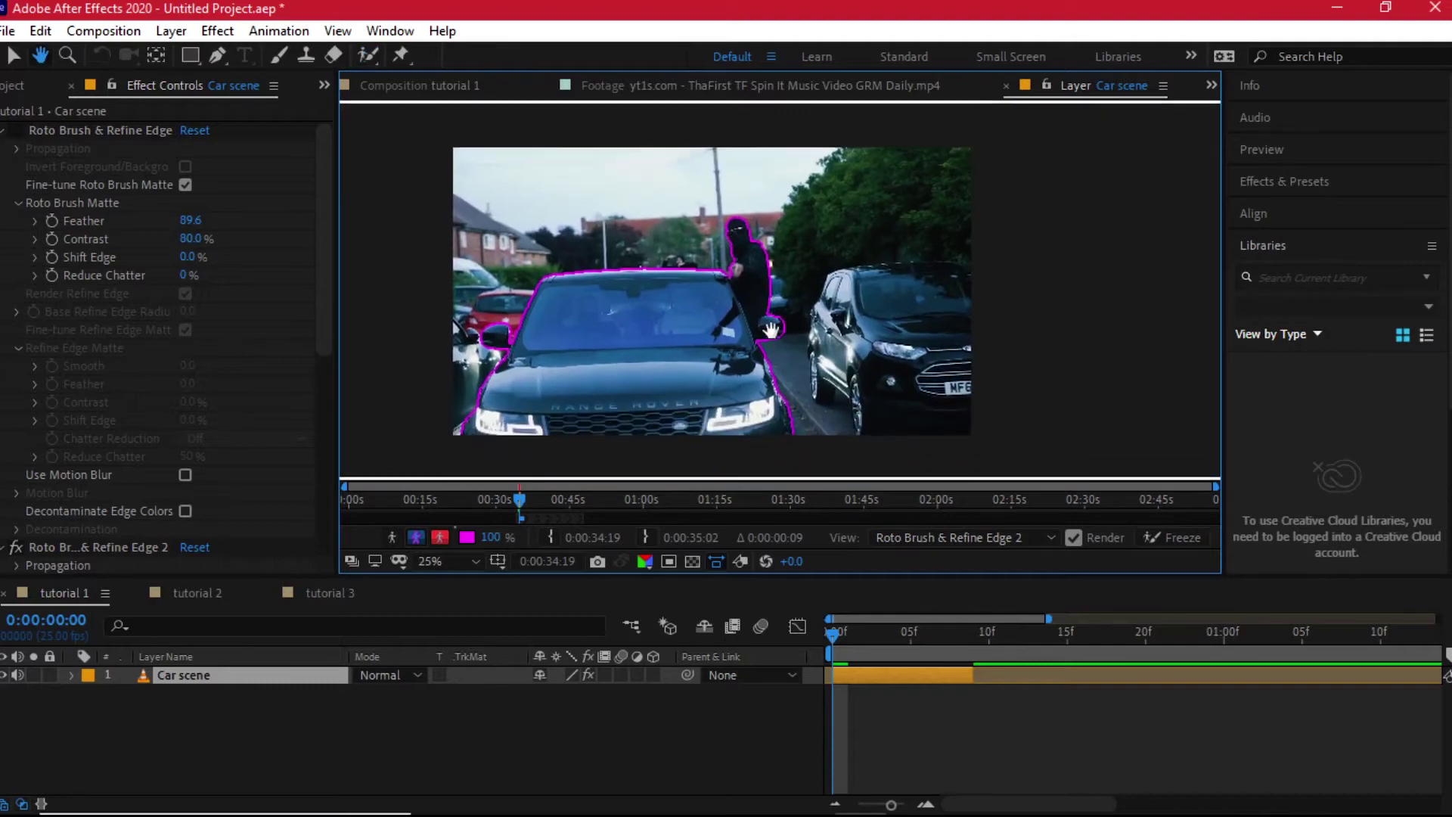
pyautogui.scroll(1, 798, 378)
pyautogui.scroll(2, 799, 378)
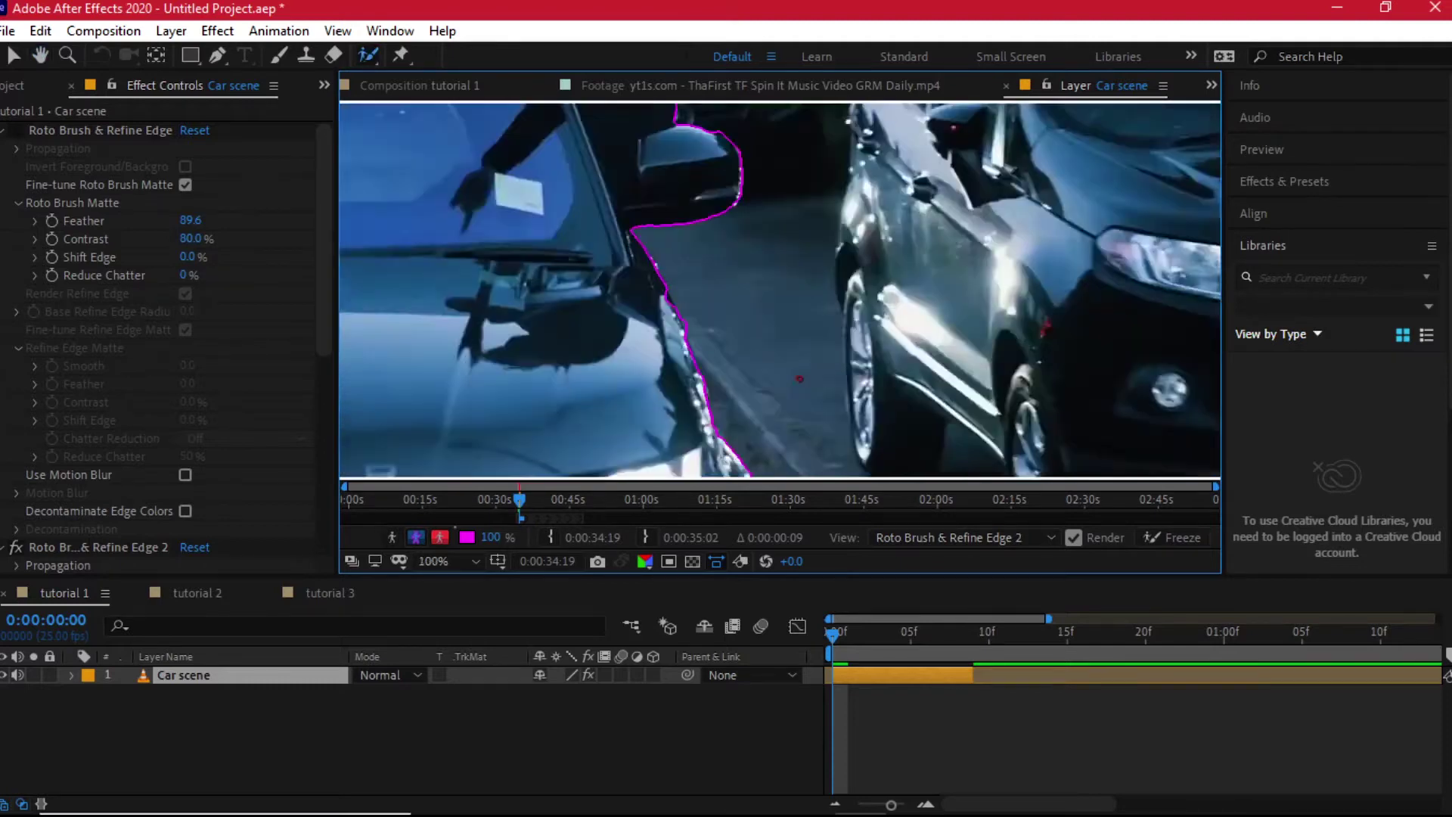
pyautogui.scroll(-4, 800, 378)
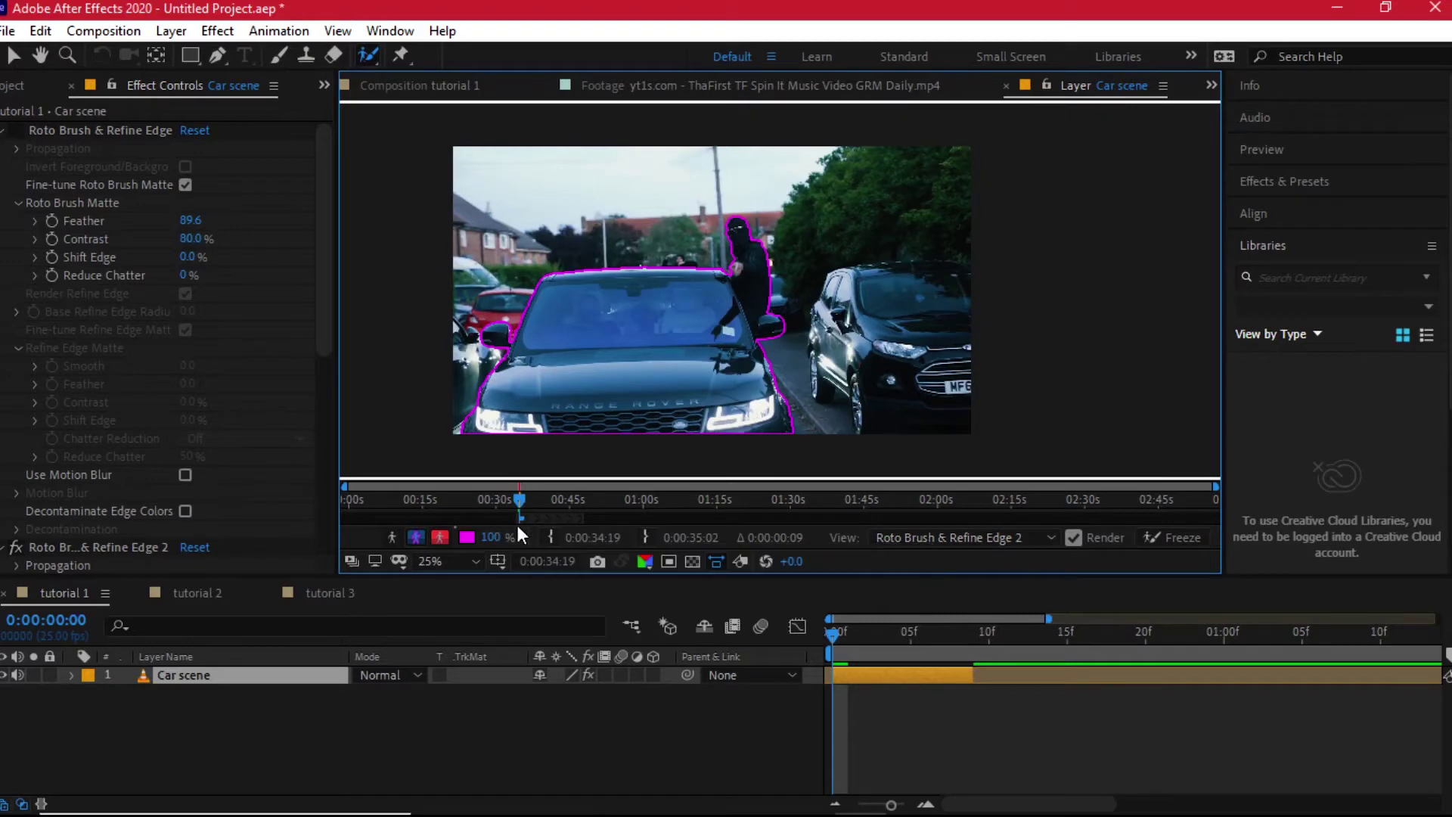
pyautogui.click(1157, 530)
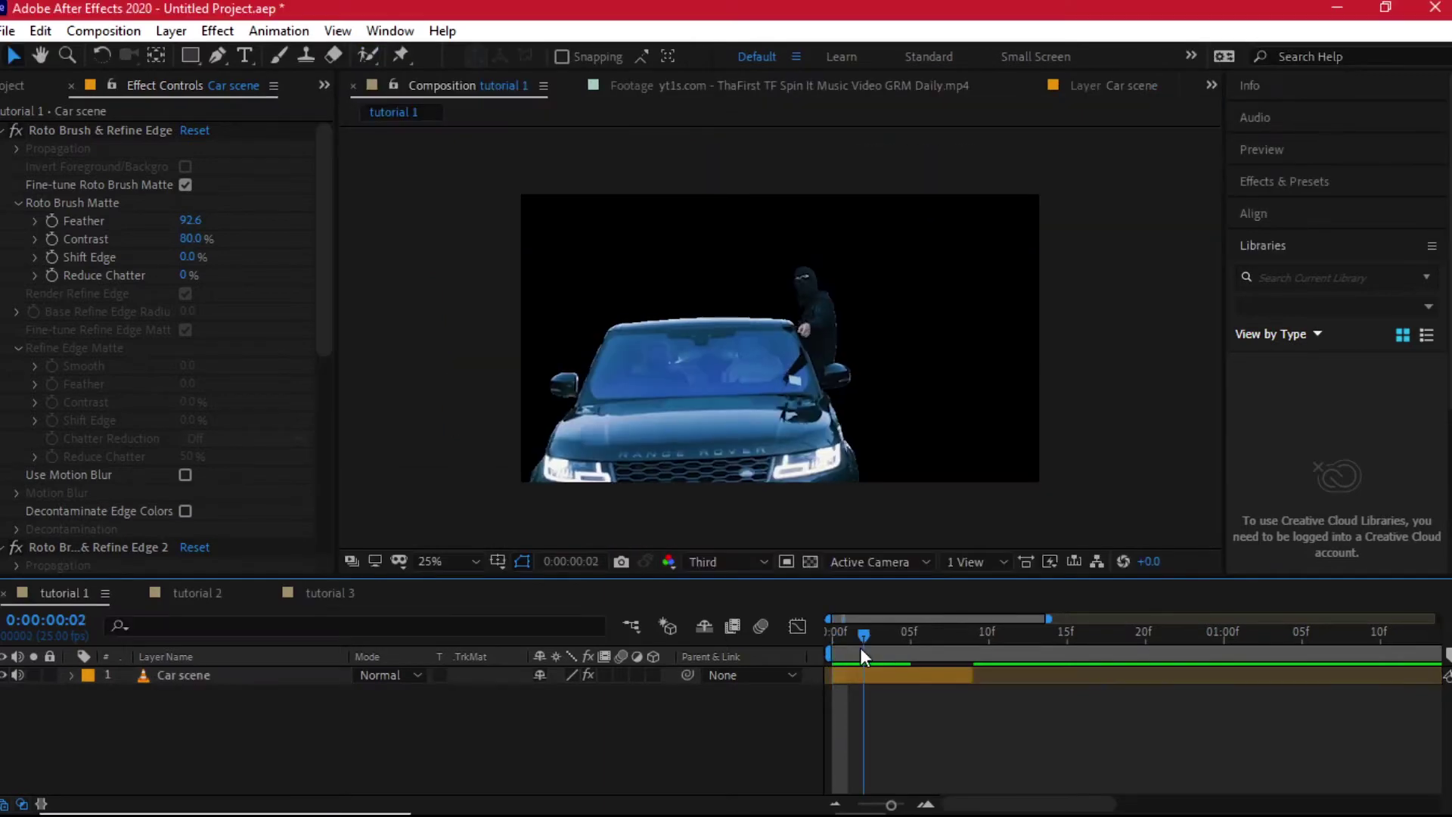
pyautogui.moveTo(859, 647); pyautogui.dragTo(945, 638)
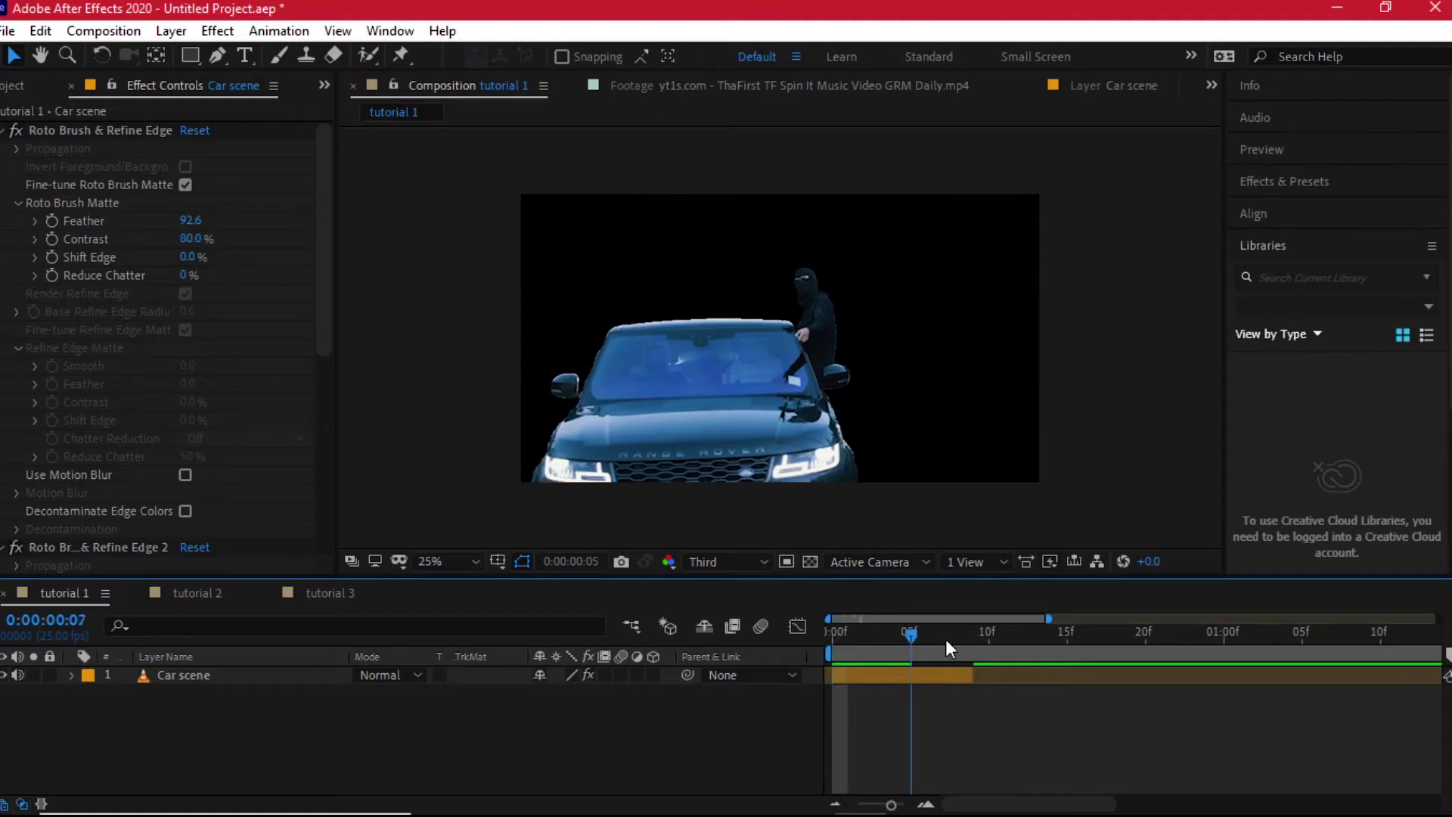
# Duplicate the Car scene layer in the tutorial 1 composition and identify the upper and lower copies.
pyautogui.click(248, 676)
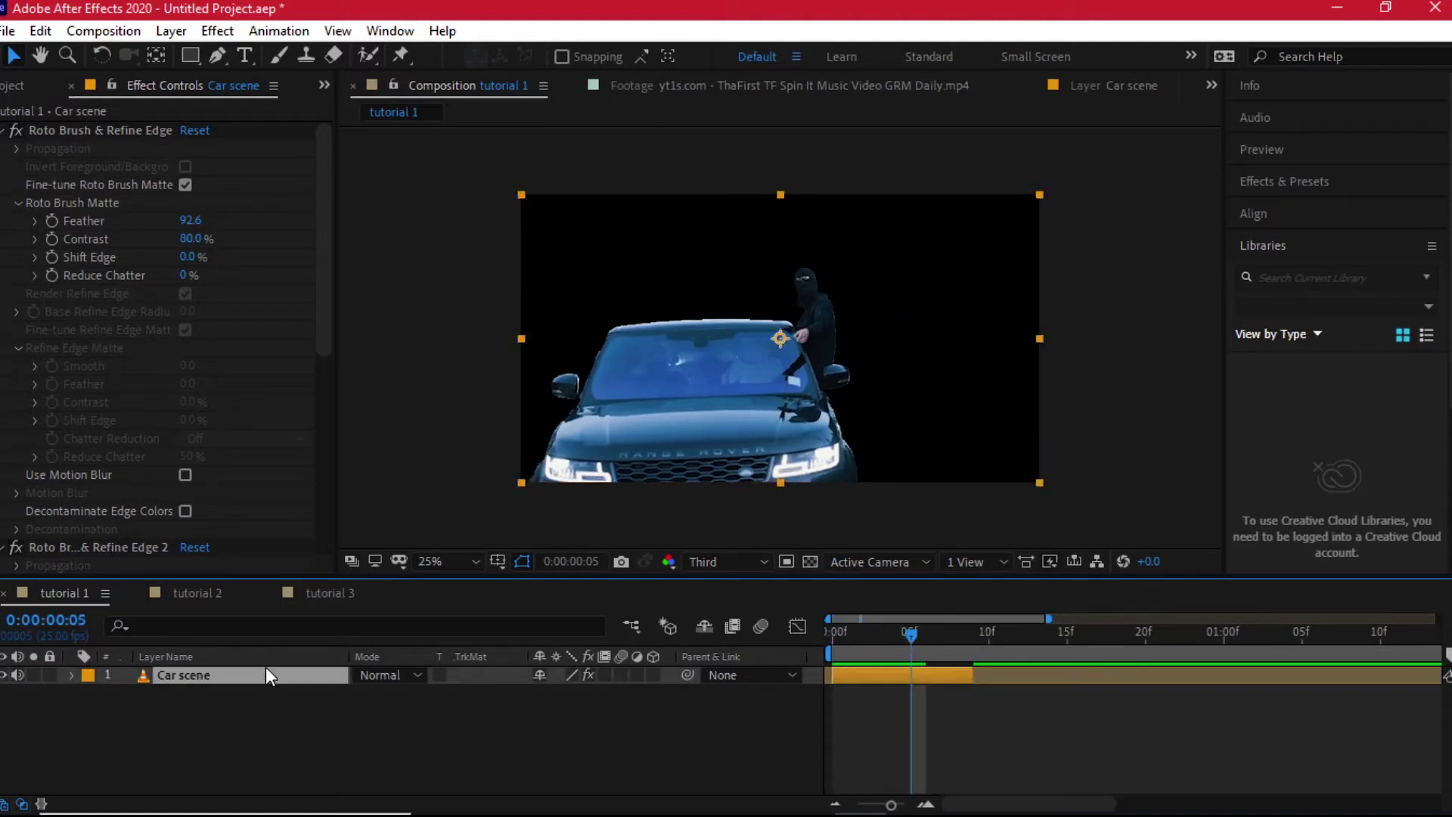
pyautogui.hotkey('ctrl', 'd')
pyautogui.hotkey('ctrl', 'Down')
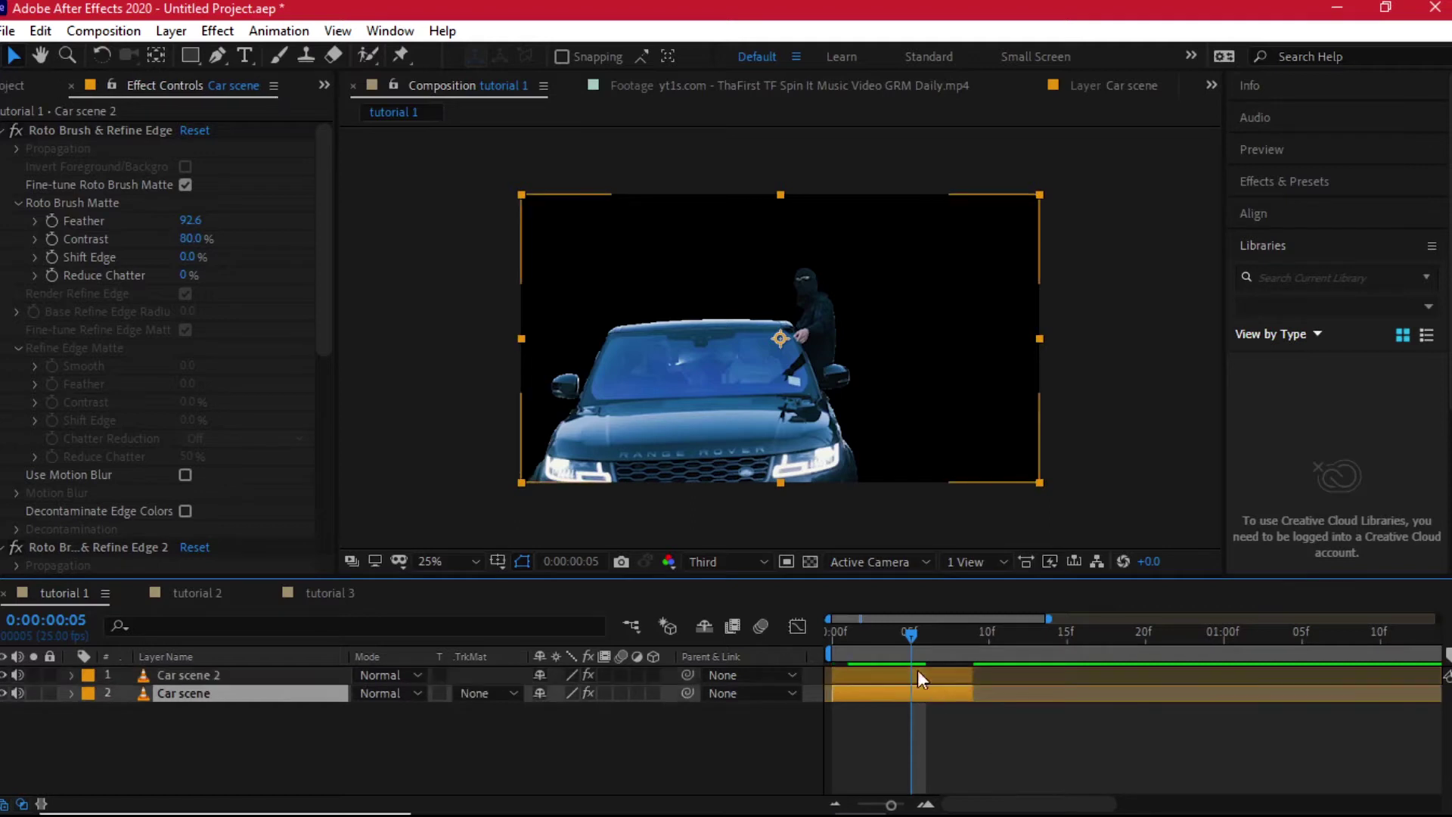
pyautogui.click(900, 674)
pyautogui.click(900, 688)
pyautogui.click(900, 674)
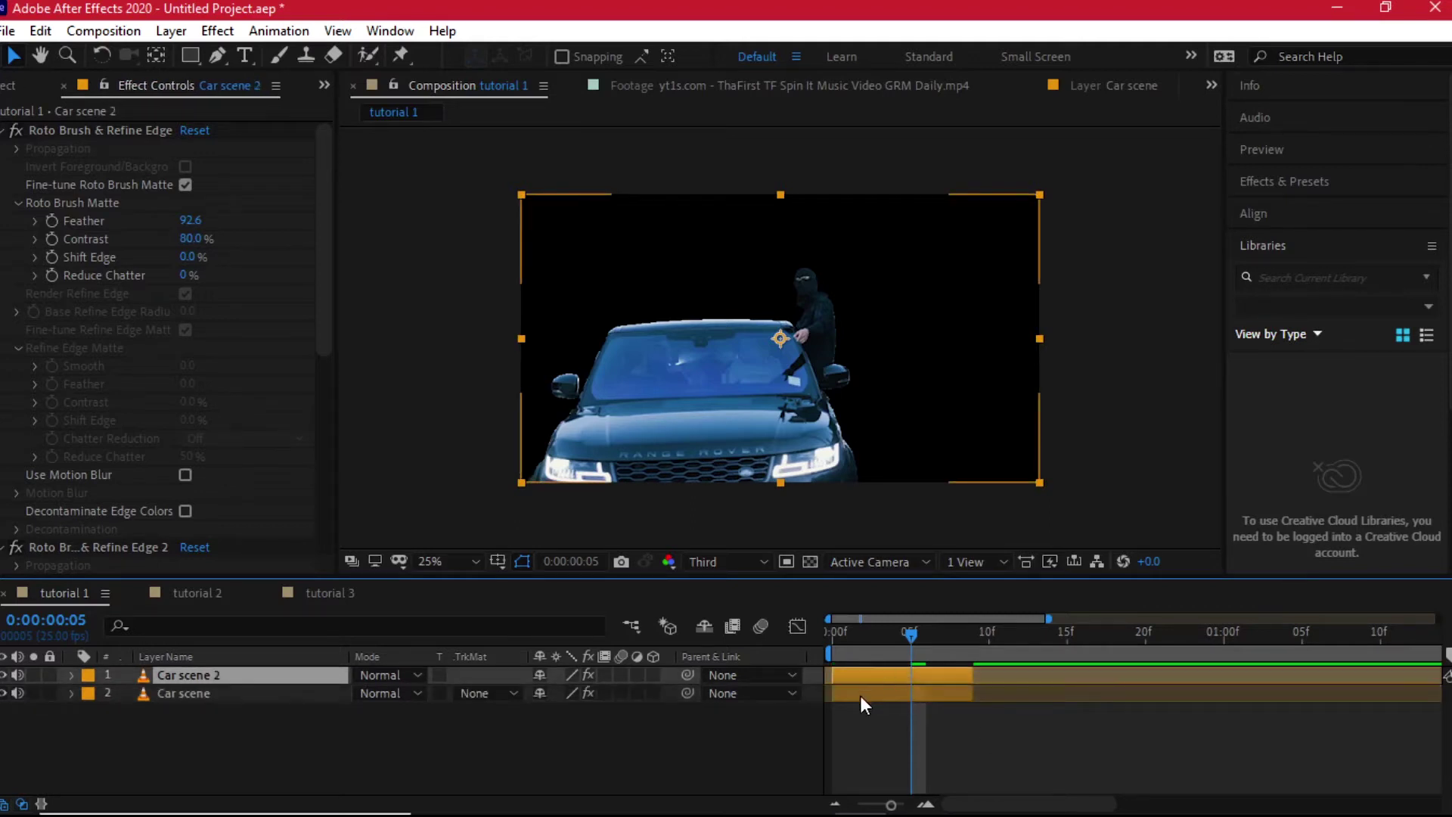
# Delete both Roto Brush & Refine Edge effects from the lower Car scene layer.
pyautogui.click(858, 696)
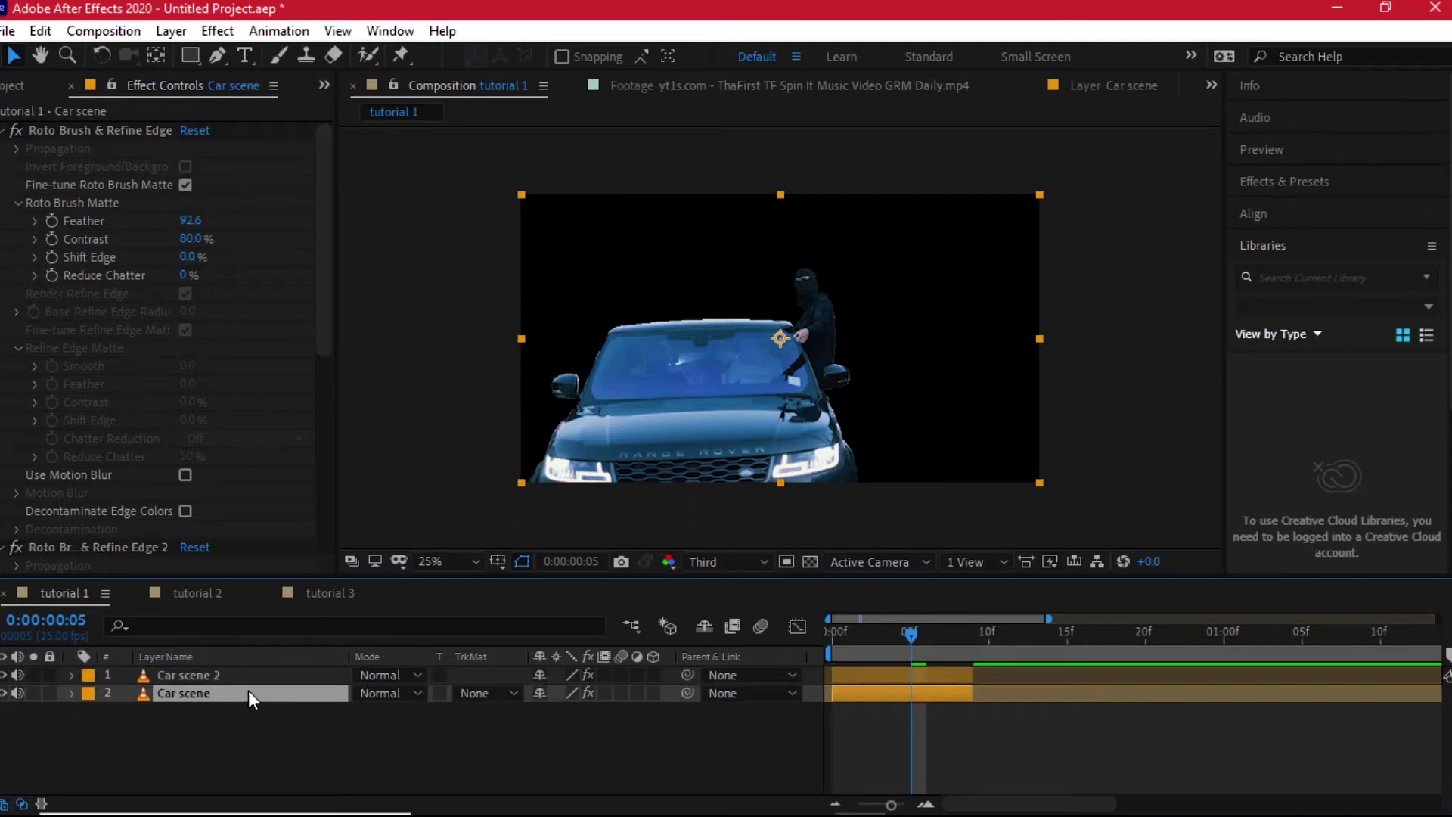
pyautogui.click(97, 130)
pyautogui.press('Delete')
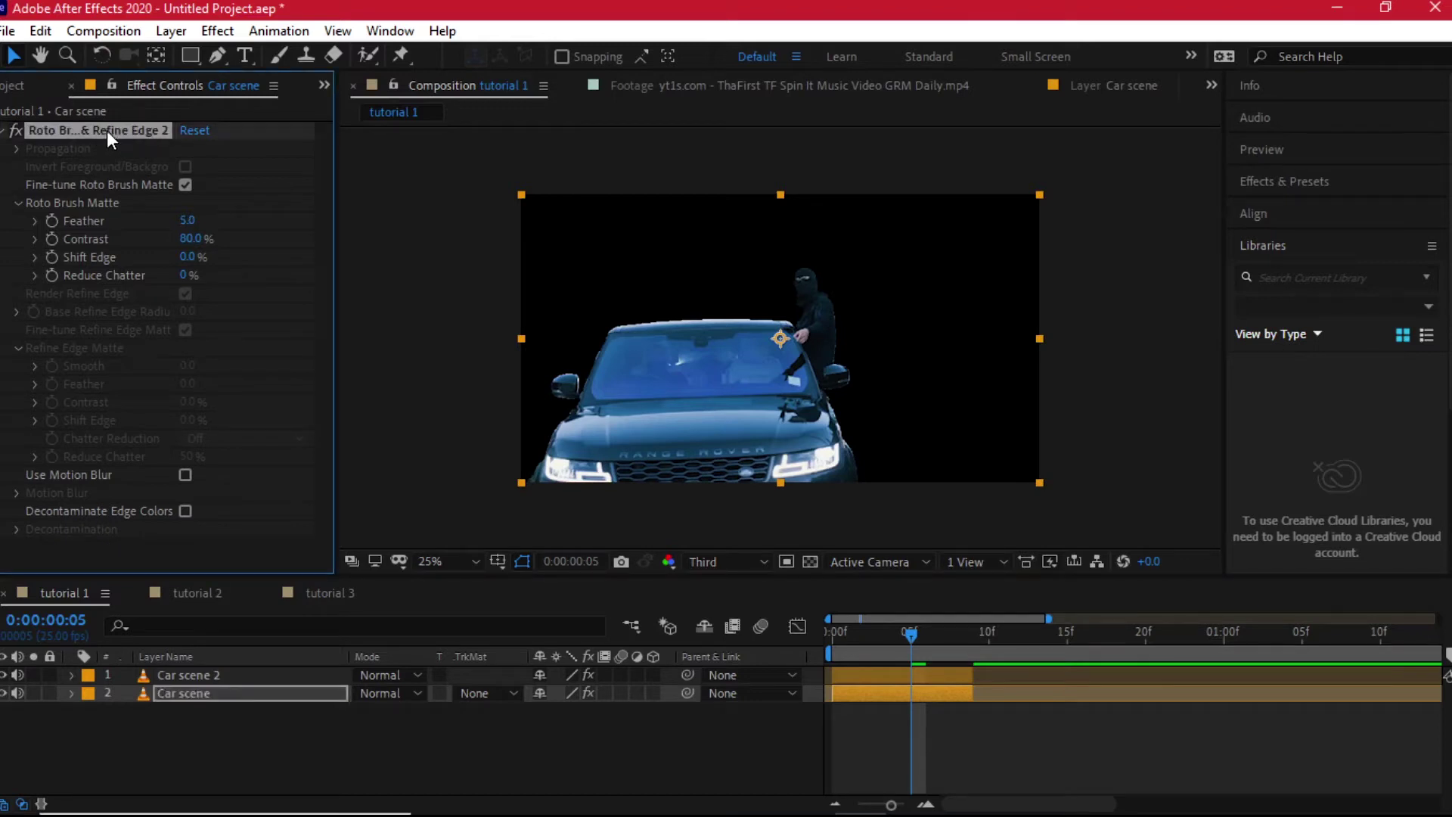
pyautogui.press('Delete')
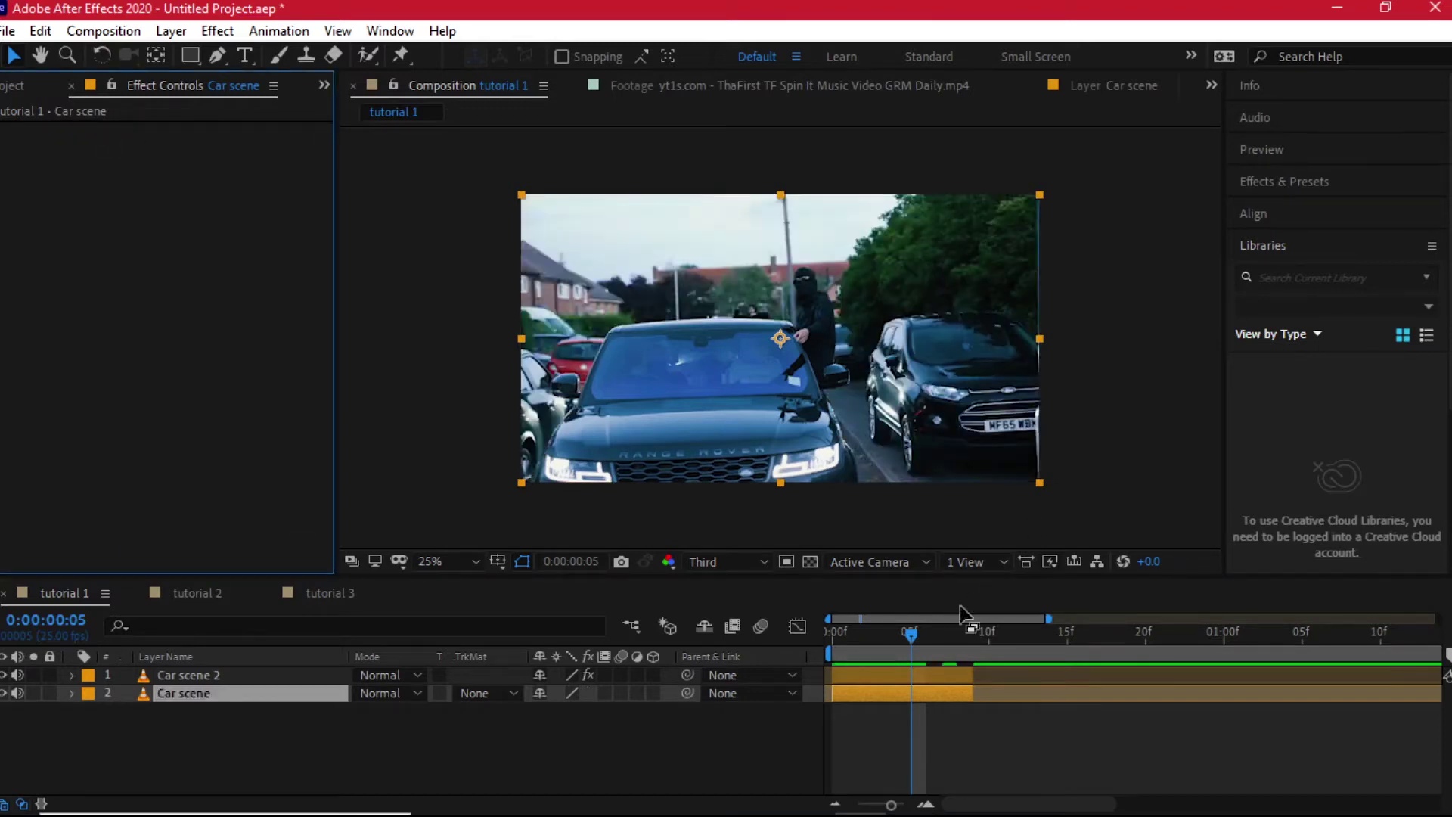
# Compare the cut-out with and without the full footage by hiding and reshowing the lower Car scene layer, and return to the first frame.
pyautogui.moveTo(856, 639); pyautogui.dragTo(884, 654)
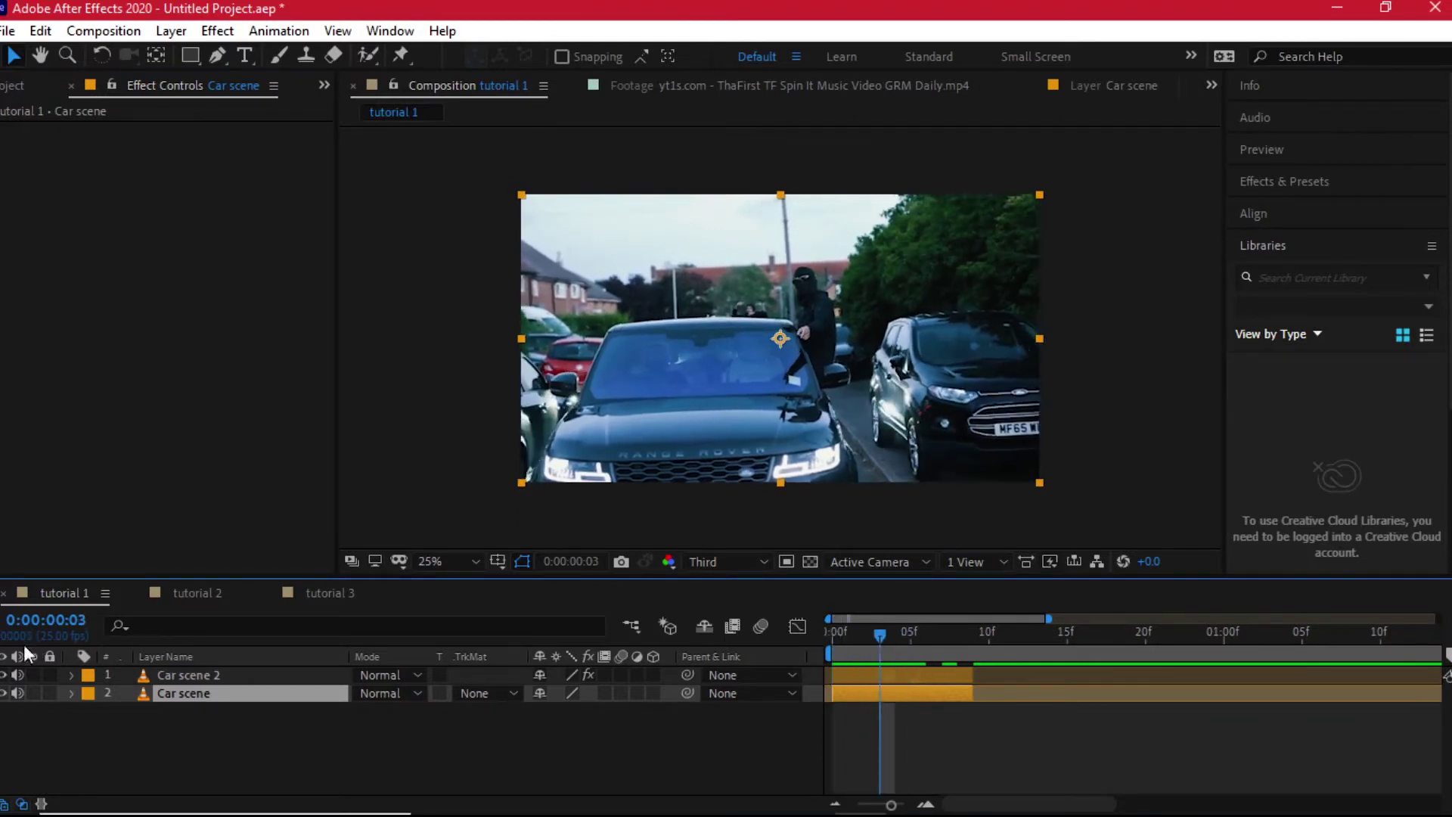
pyautogui.click(3, 692)
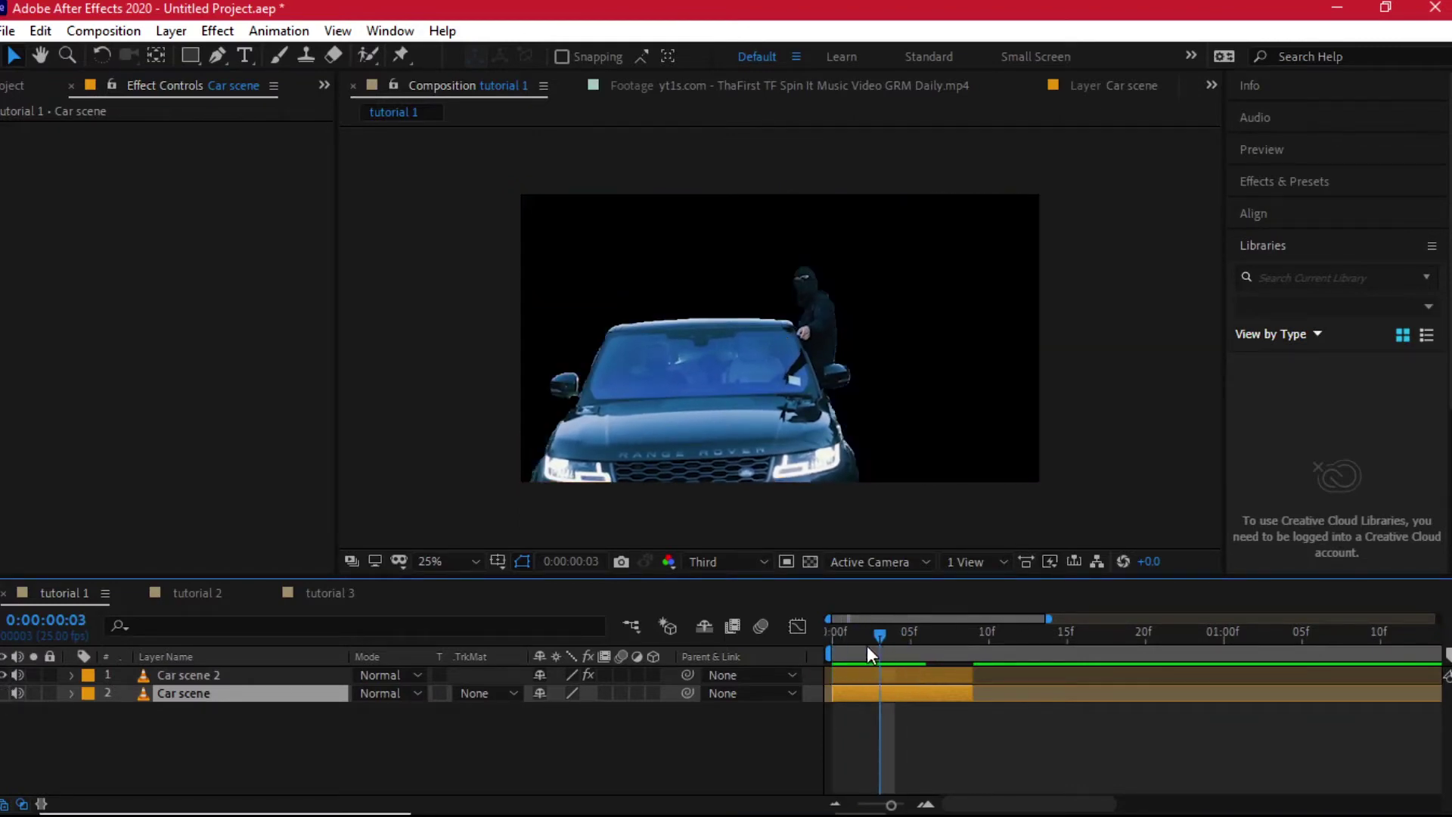
pyautogui.moveTo(866, 646)
pyautogui.mouseDown()
pyautogui.moveTo(959, 641)
pyautogui.moveTo(861, 647)
pyautogui.mouseUp()
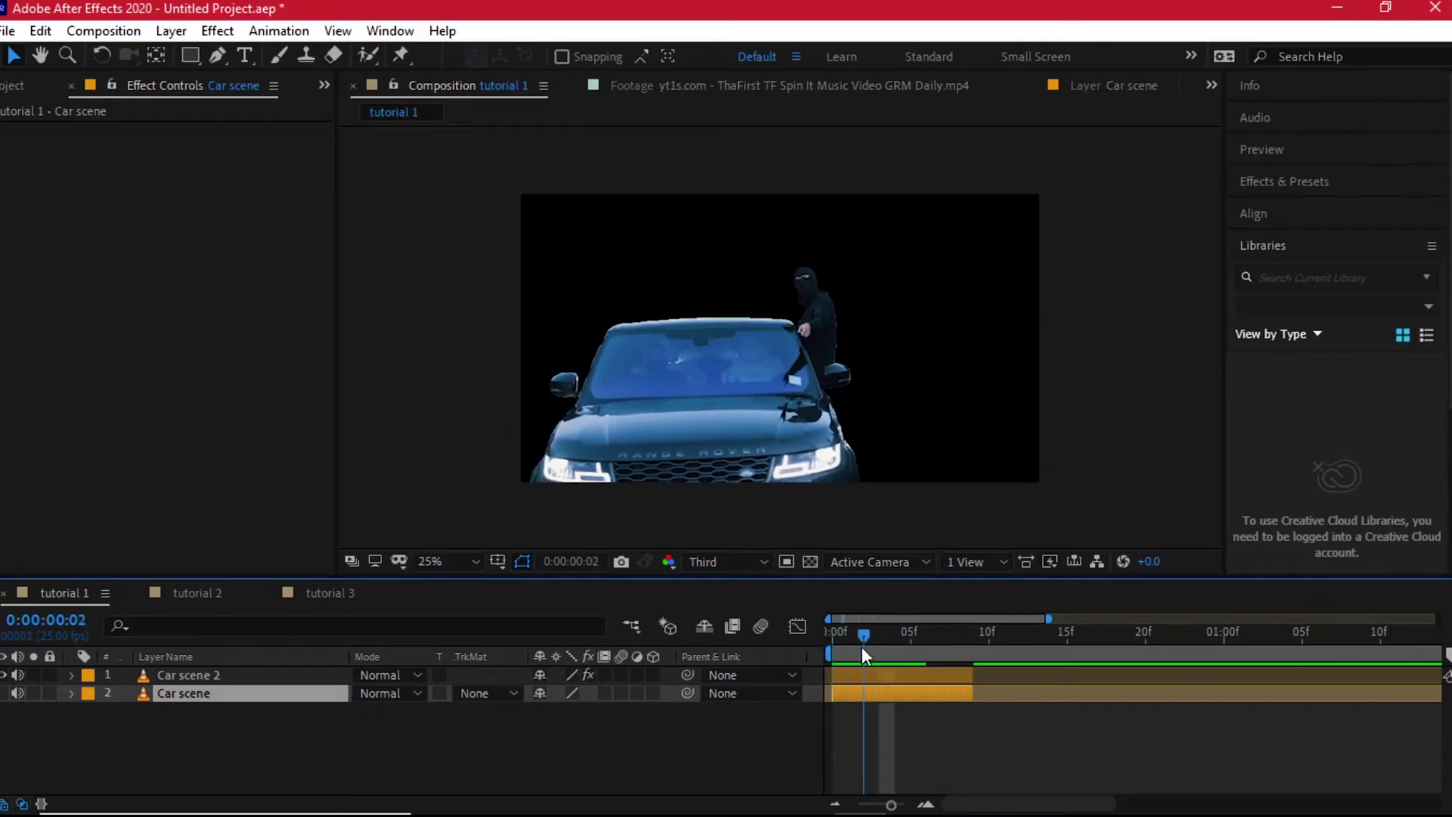
pyautogui.click(3, 693)
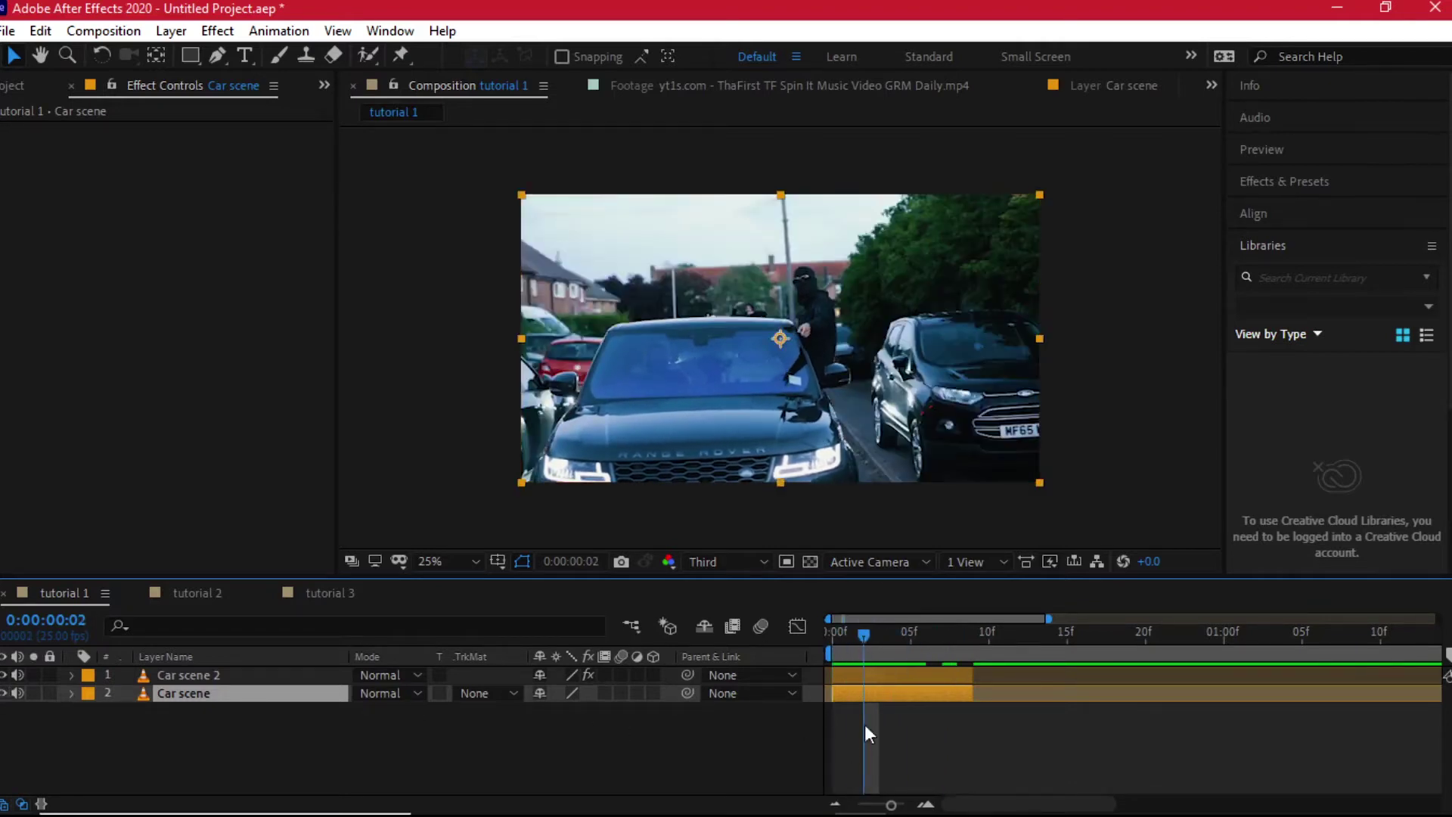
pyautogui.press('Home')
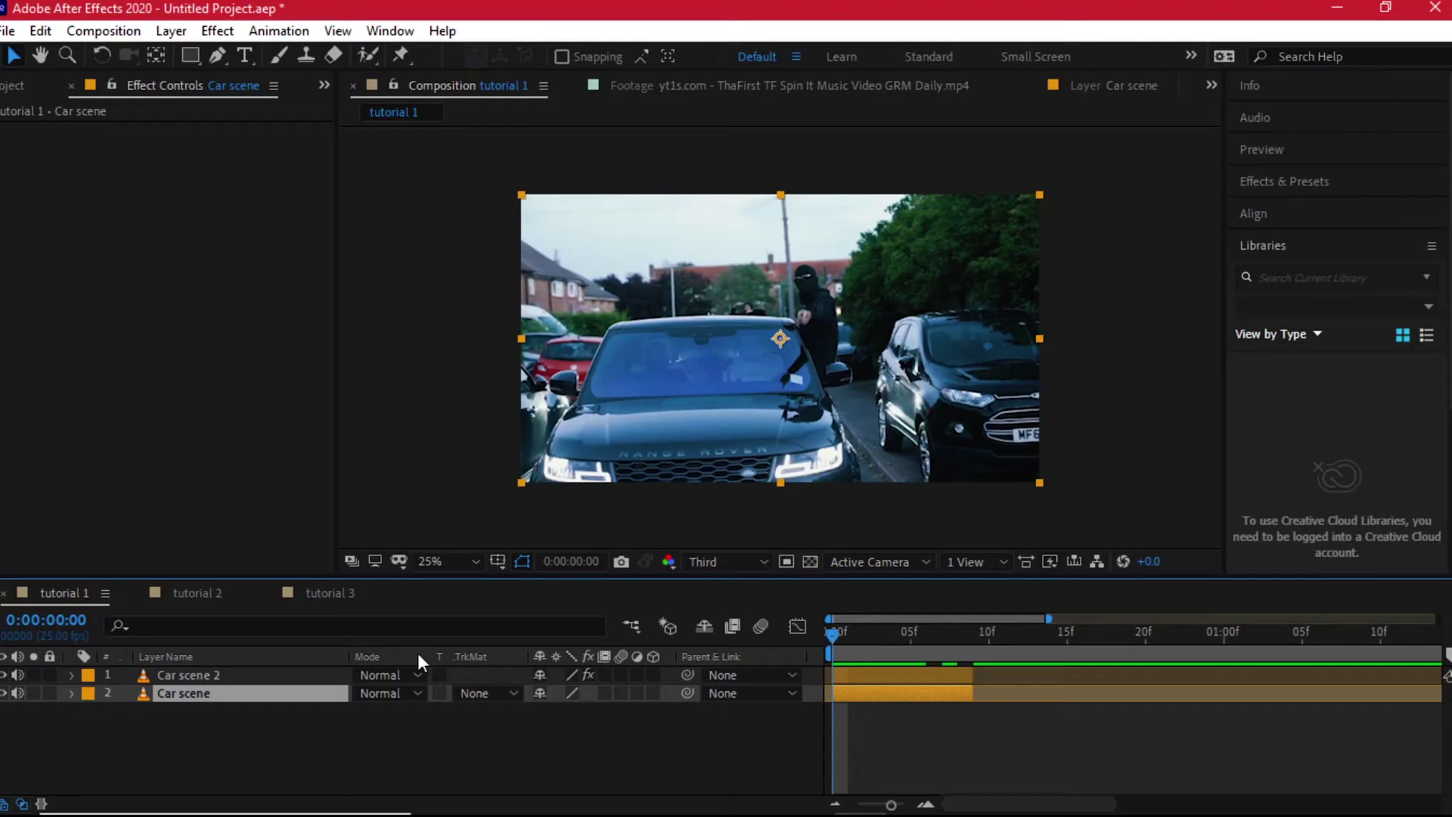
# Move Car scene 2's anchor point to the base of the Range Rover's windscreen and set the layer's scale to 87%.
pyautogui.click(469, 675)
pyautogui.press('s')
pyautogui.moveTo(542, 692); pyautogui.dragTo(539, 693)
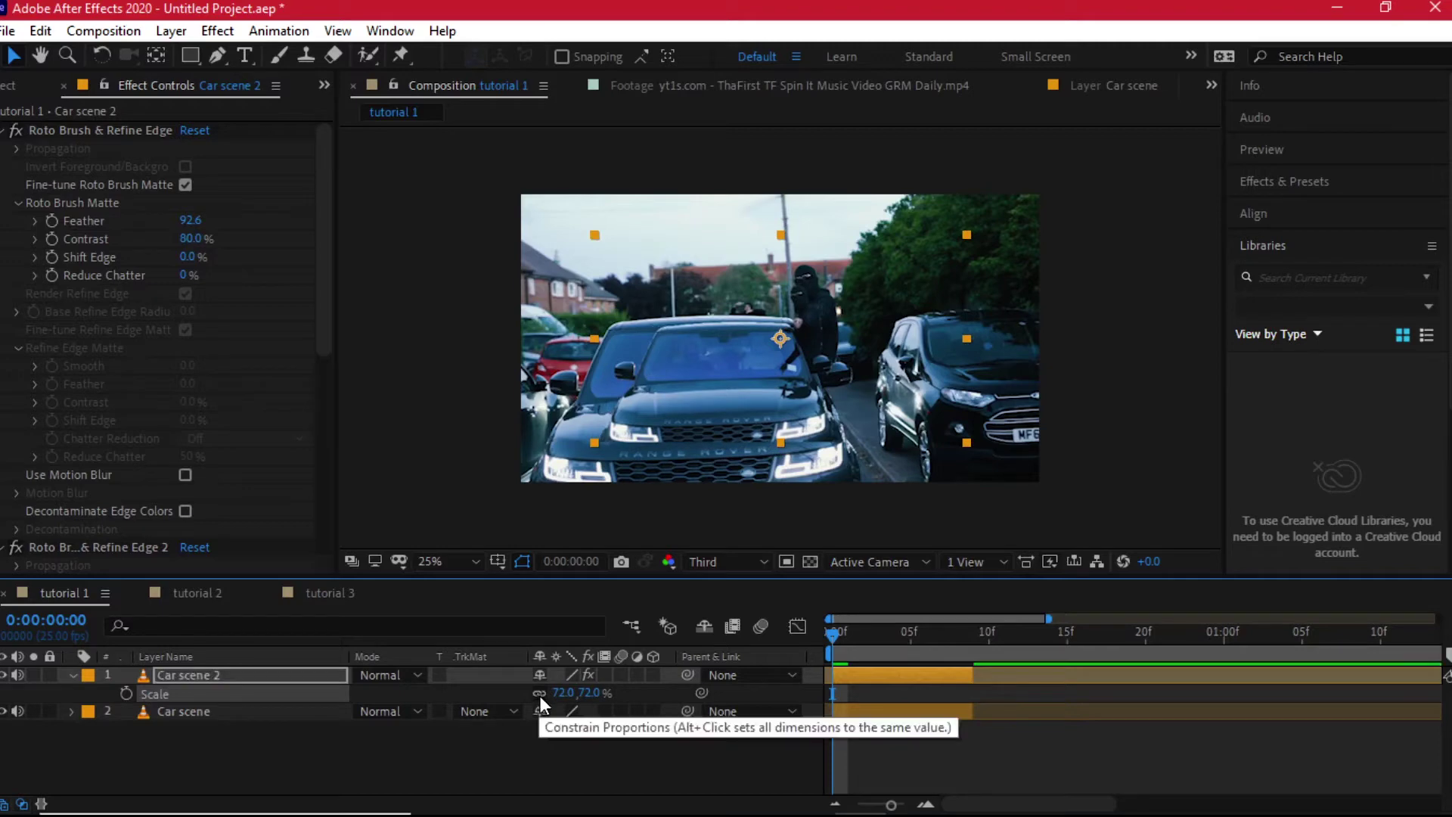
pyautogui.hotkey('ctrl', 'z')
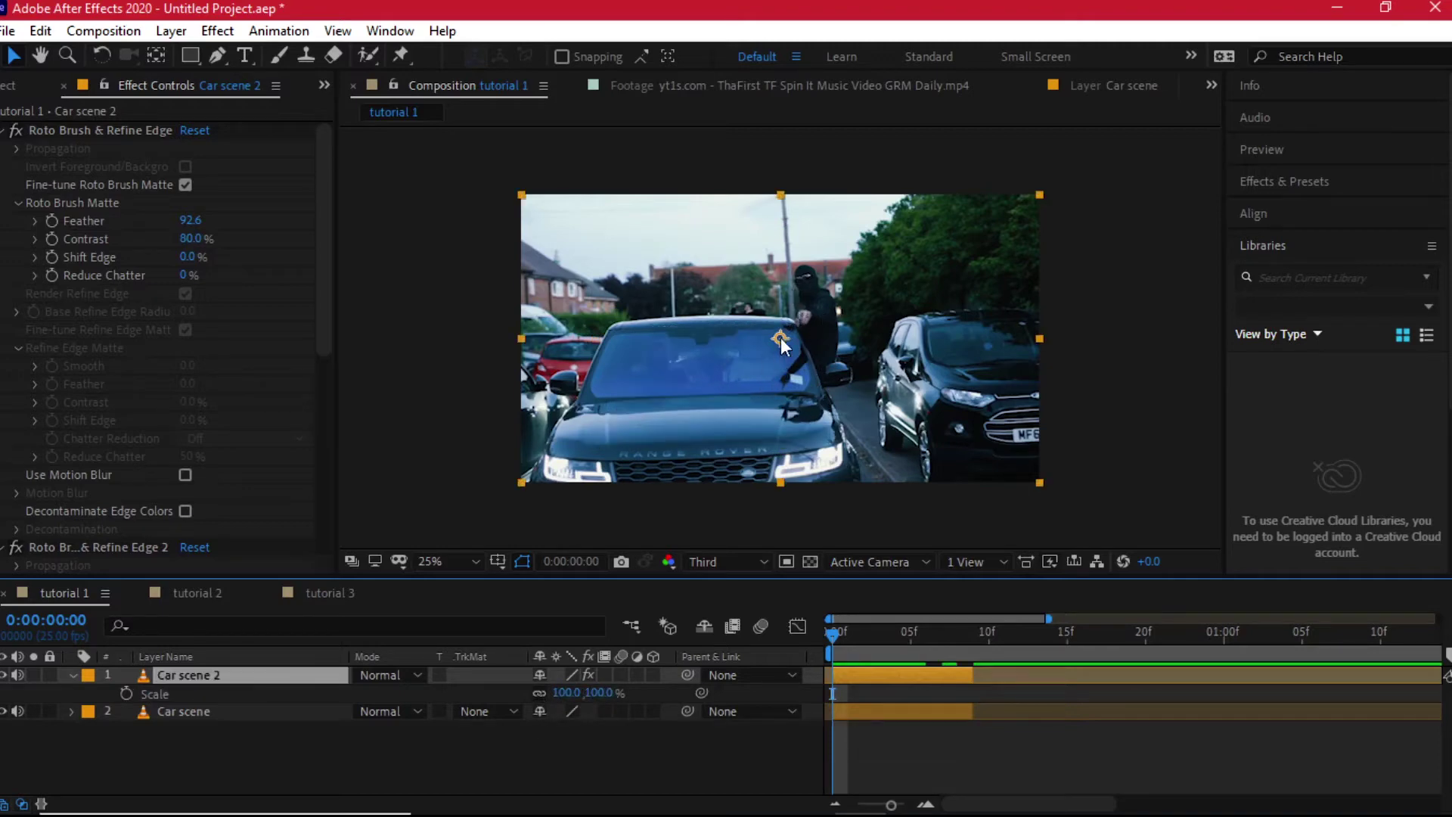
pyautogui.click(156, 55)
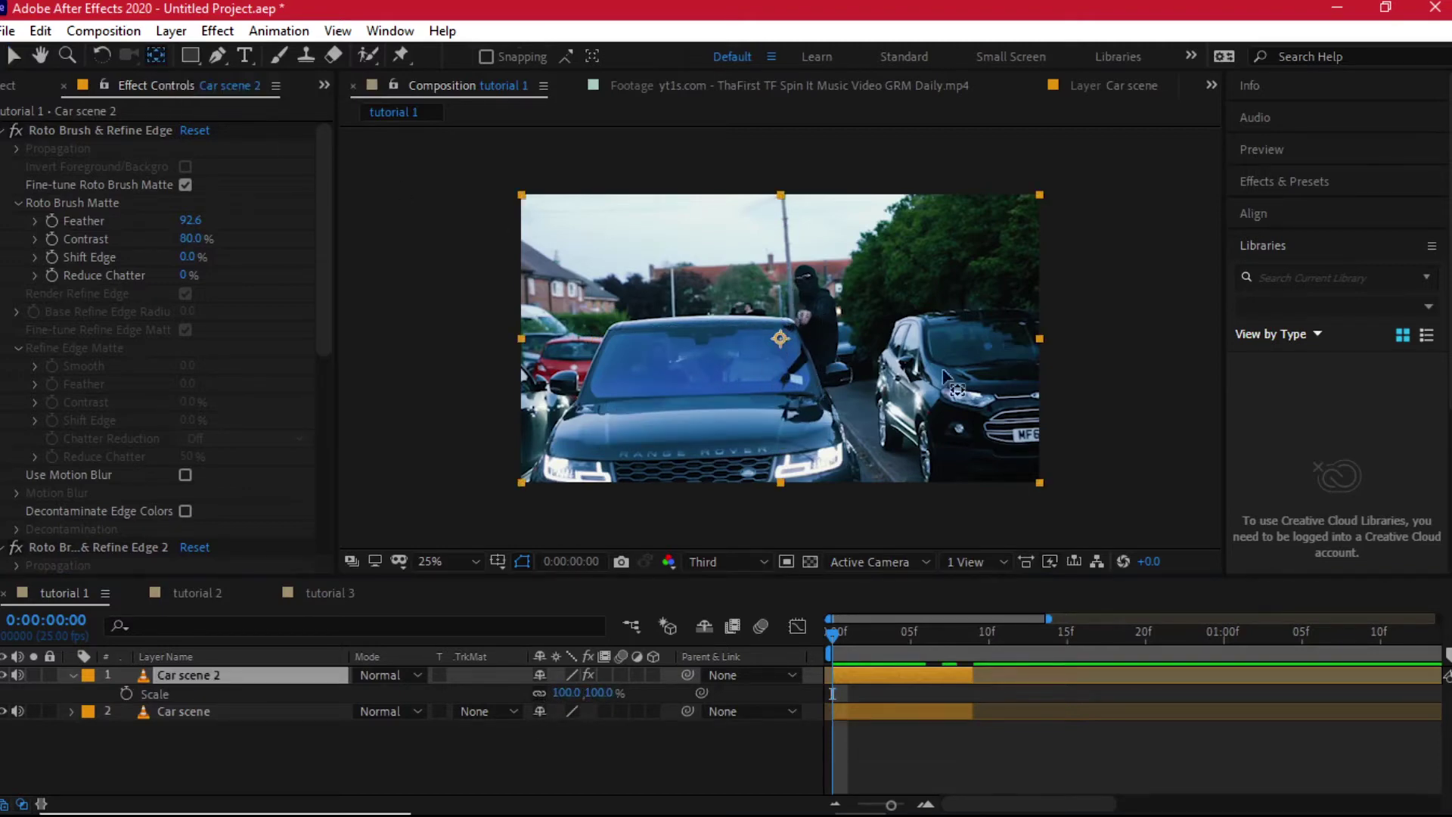
pyautogui.moveTo(786, 344); pyautogui.dragTo(697, 394)
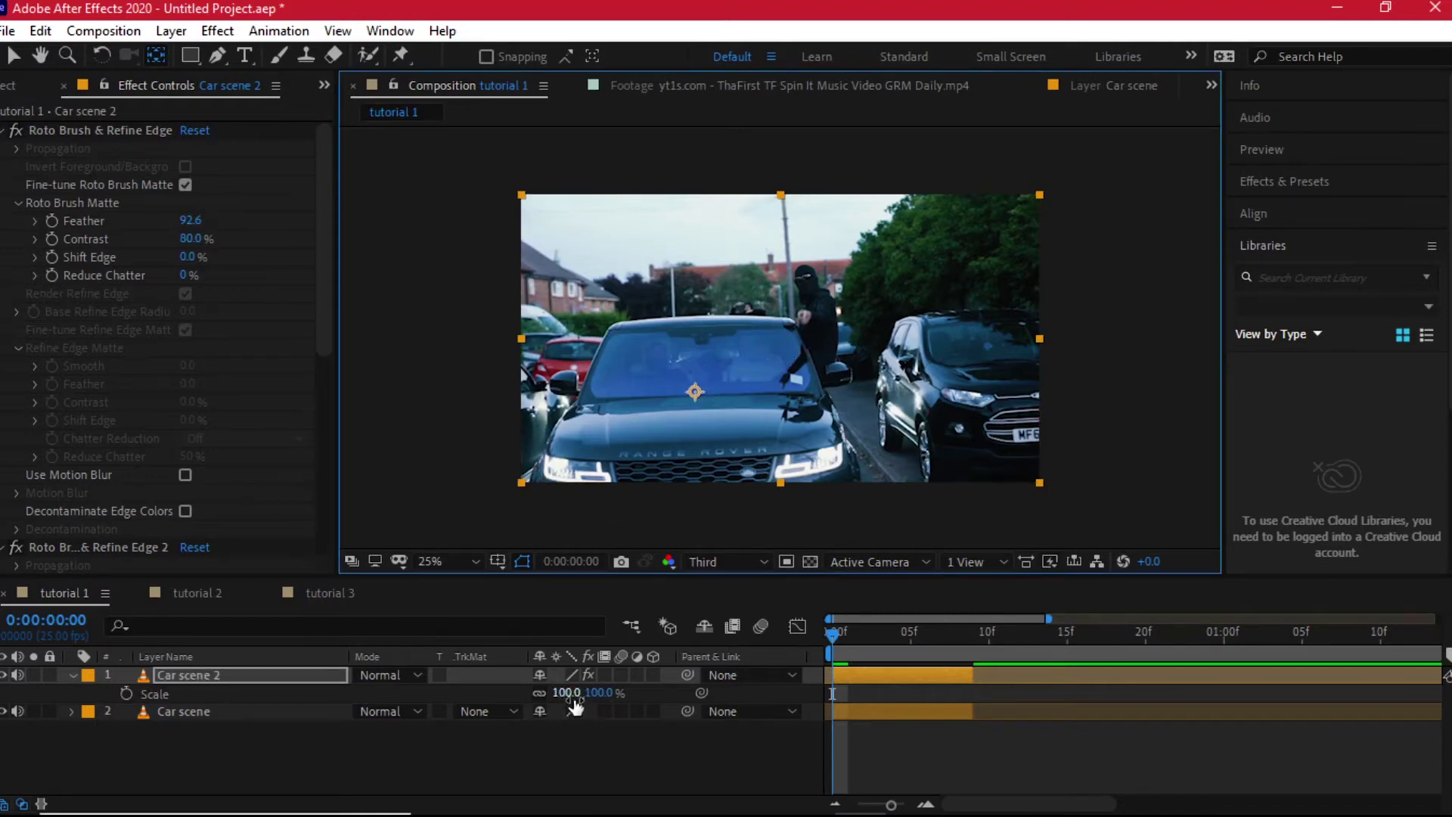
pyautogui.moveTo(571, 692); pyautogui.dragTo(557, 691)
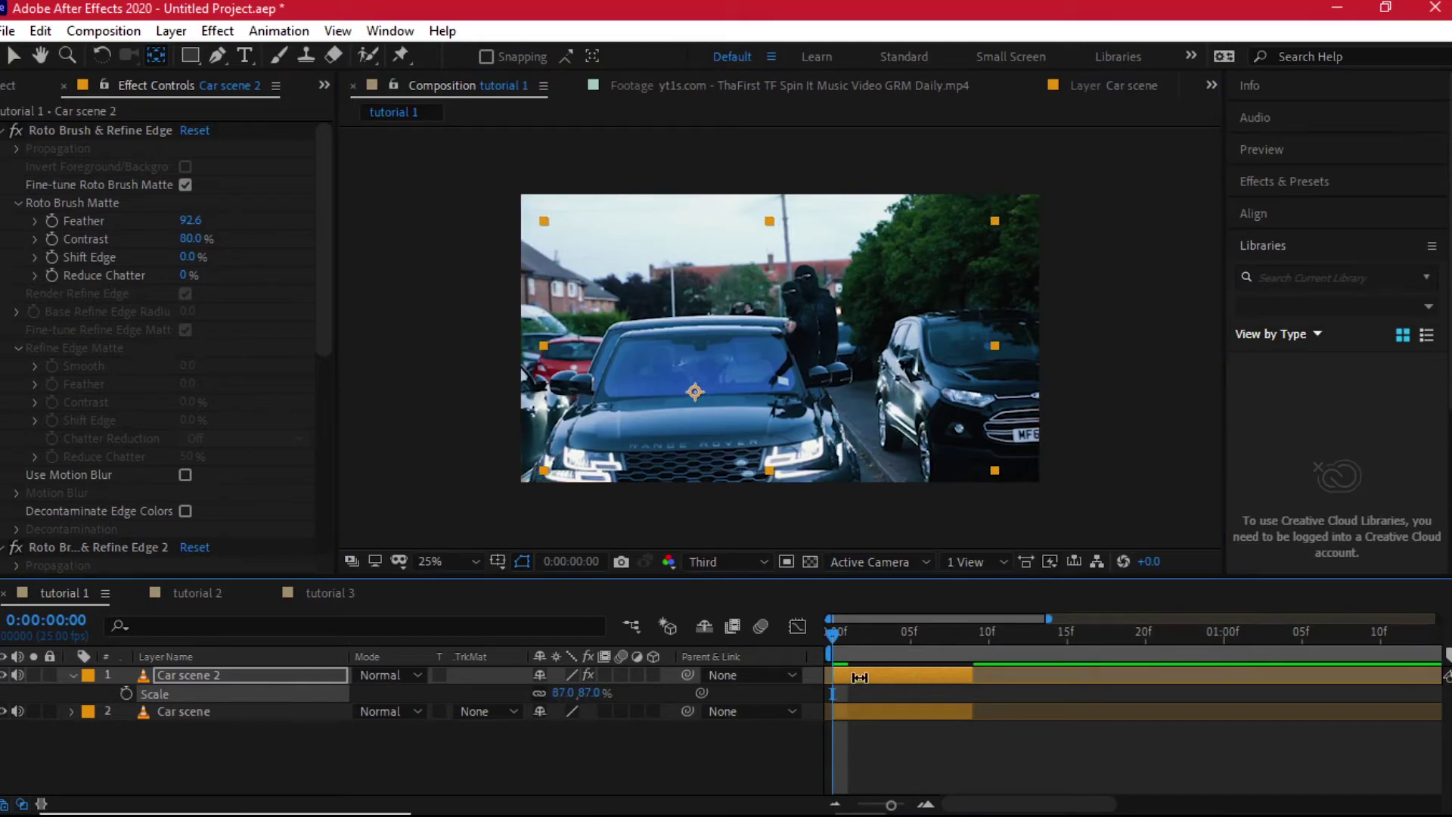
pyautogui.click(14, 55)
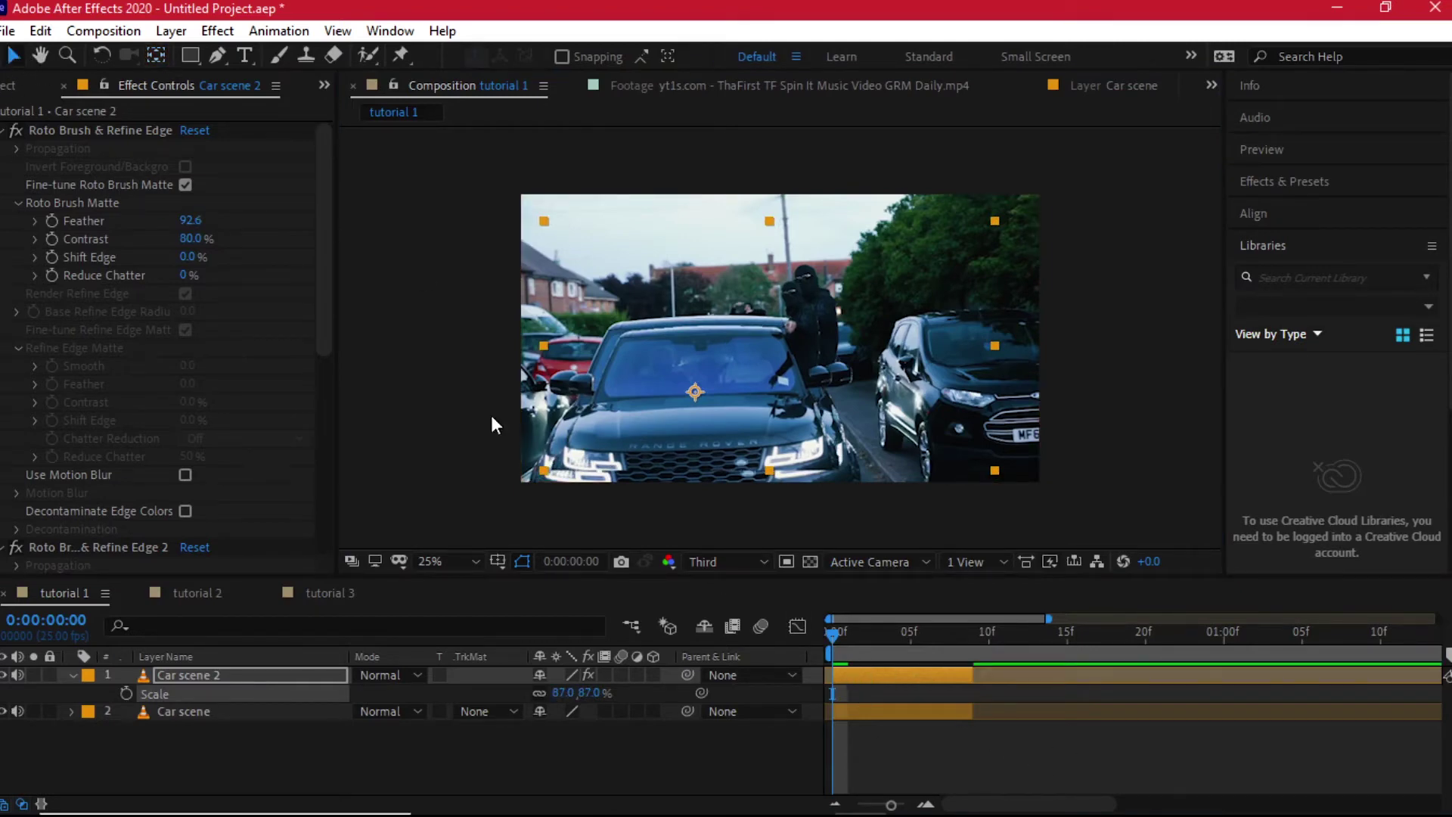
# Shift the Car scene 2 layer one frame later in the timeline and check its appearance across the first two frames.
pyautogui.click(825, 637)
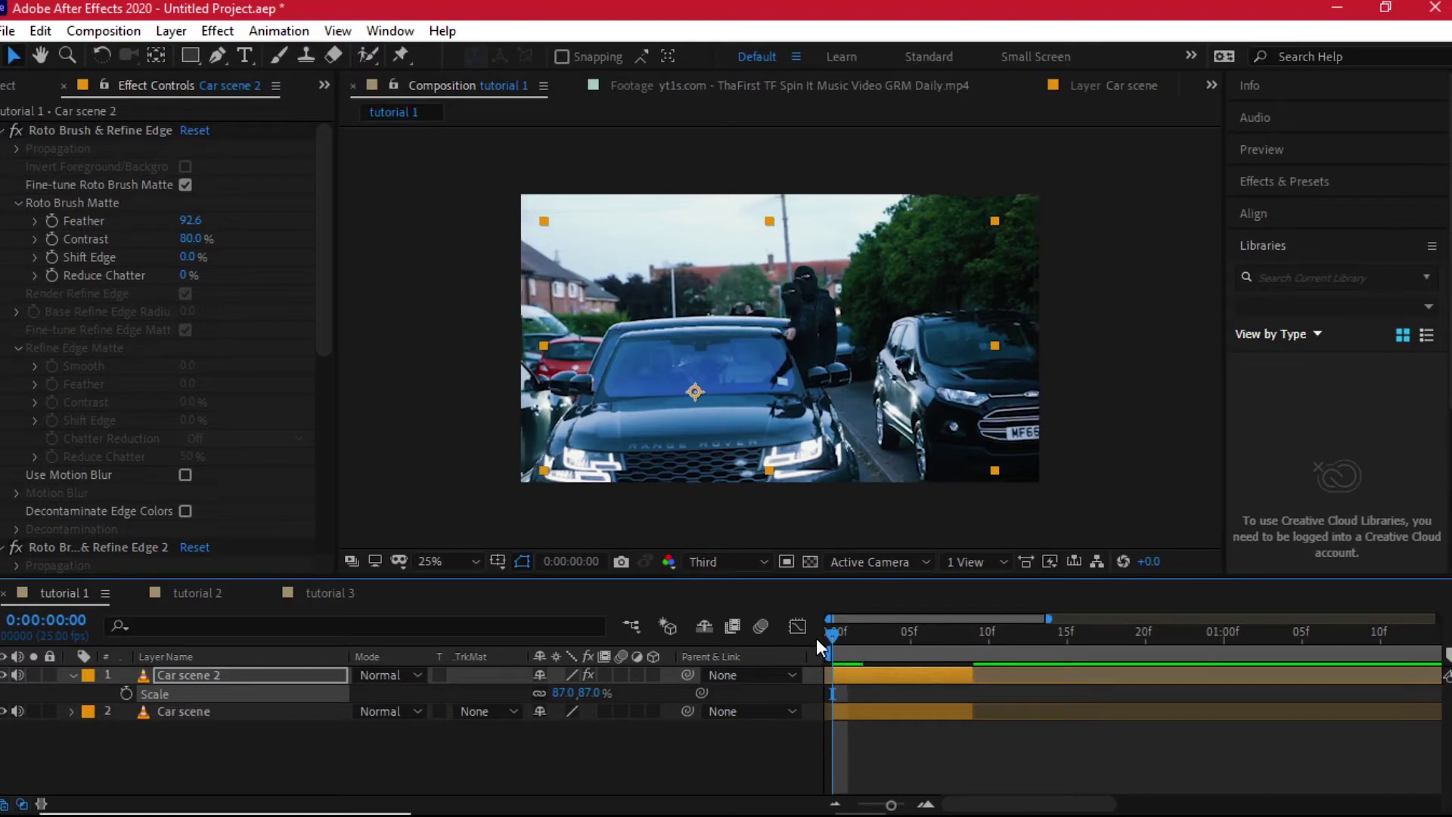
pyautogui.click(866, 671)
pyautogui.moveTo(866, 671); pyautogui.dragTo(872, 667)
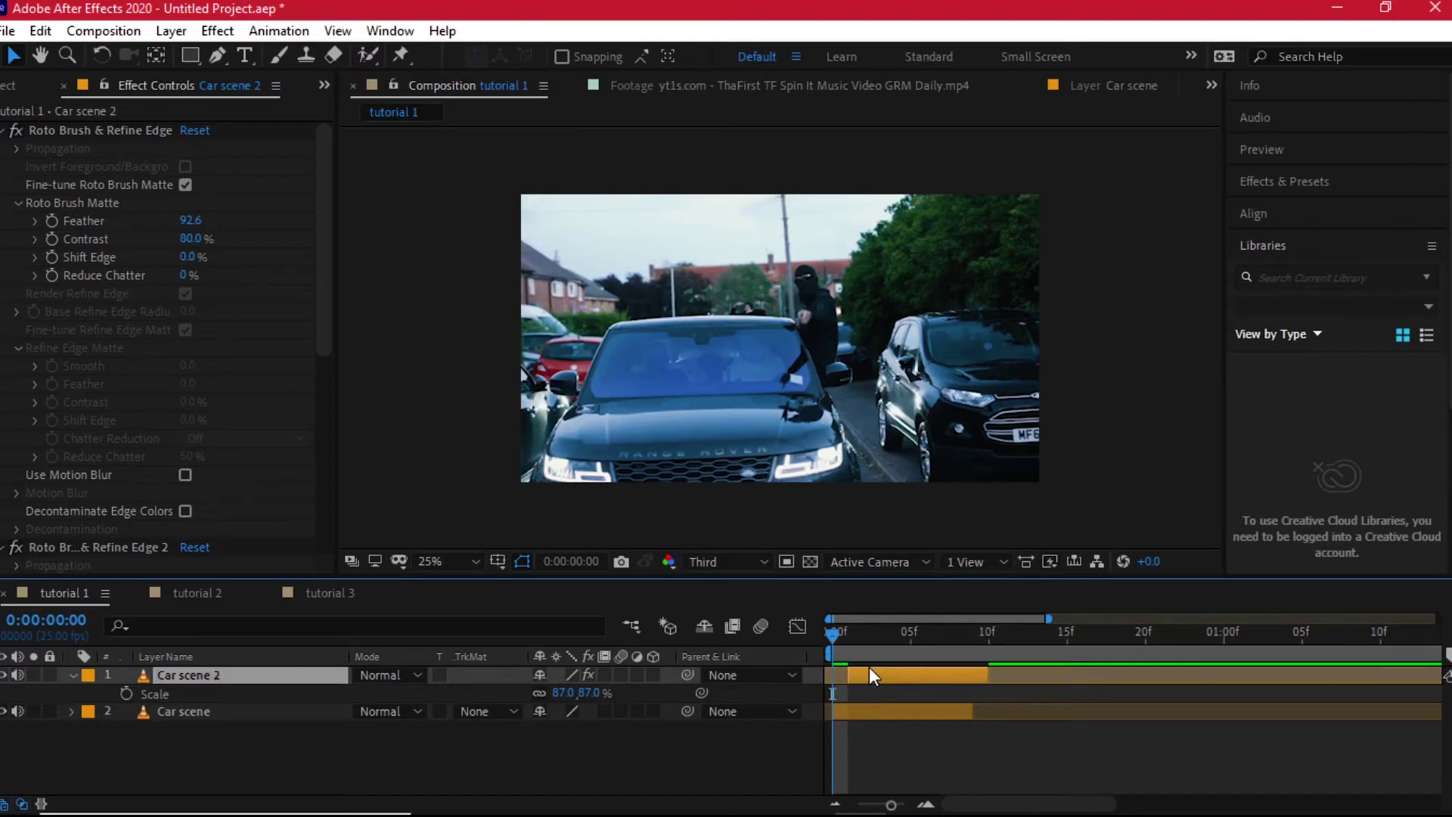
pyautogui.press('pagedown')
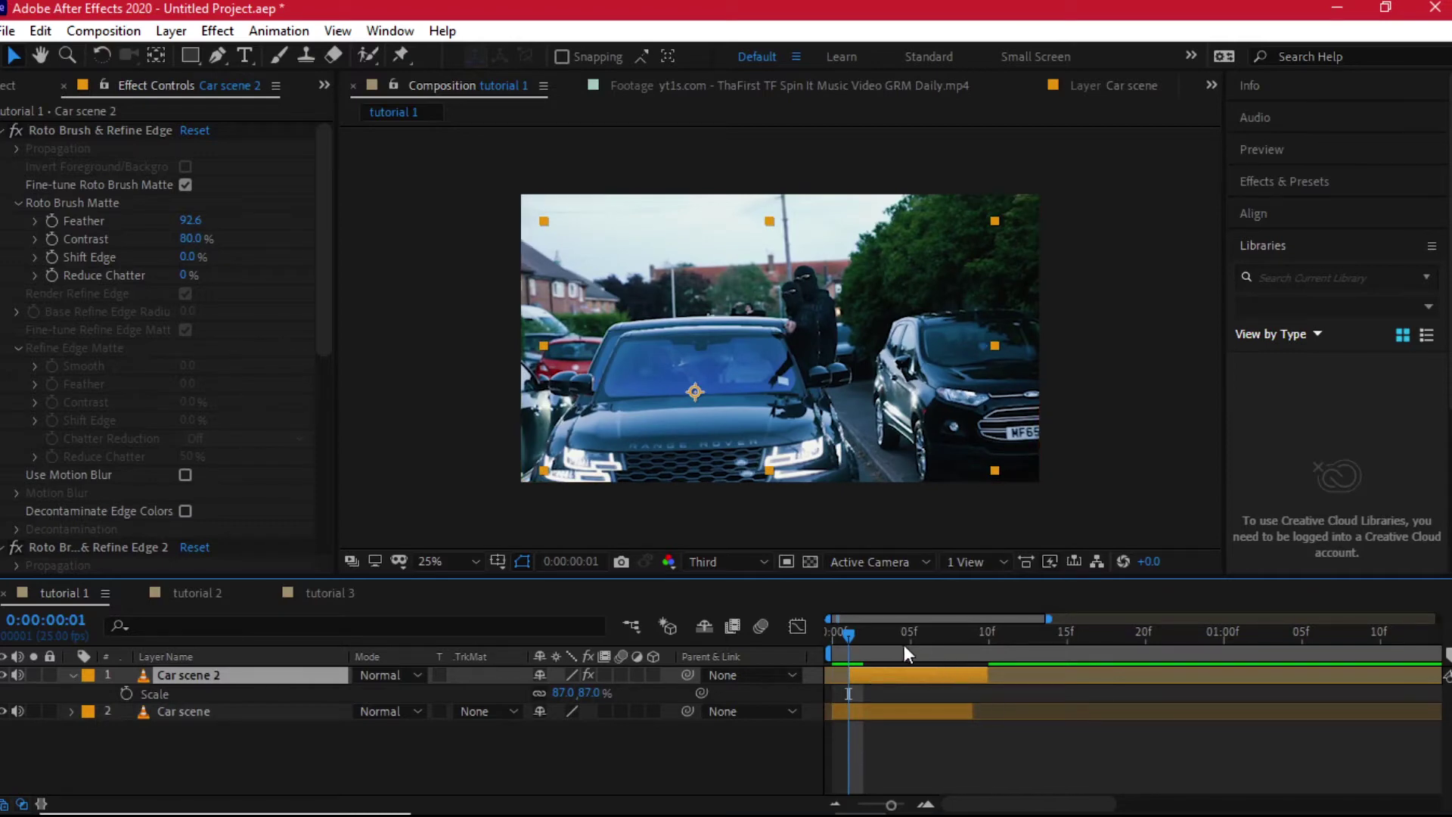
pyautogui.press('pageup')
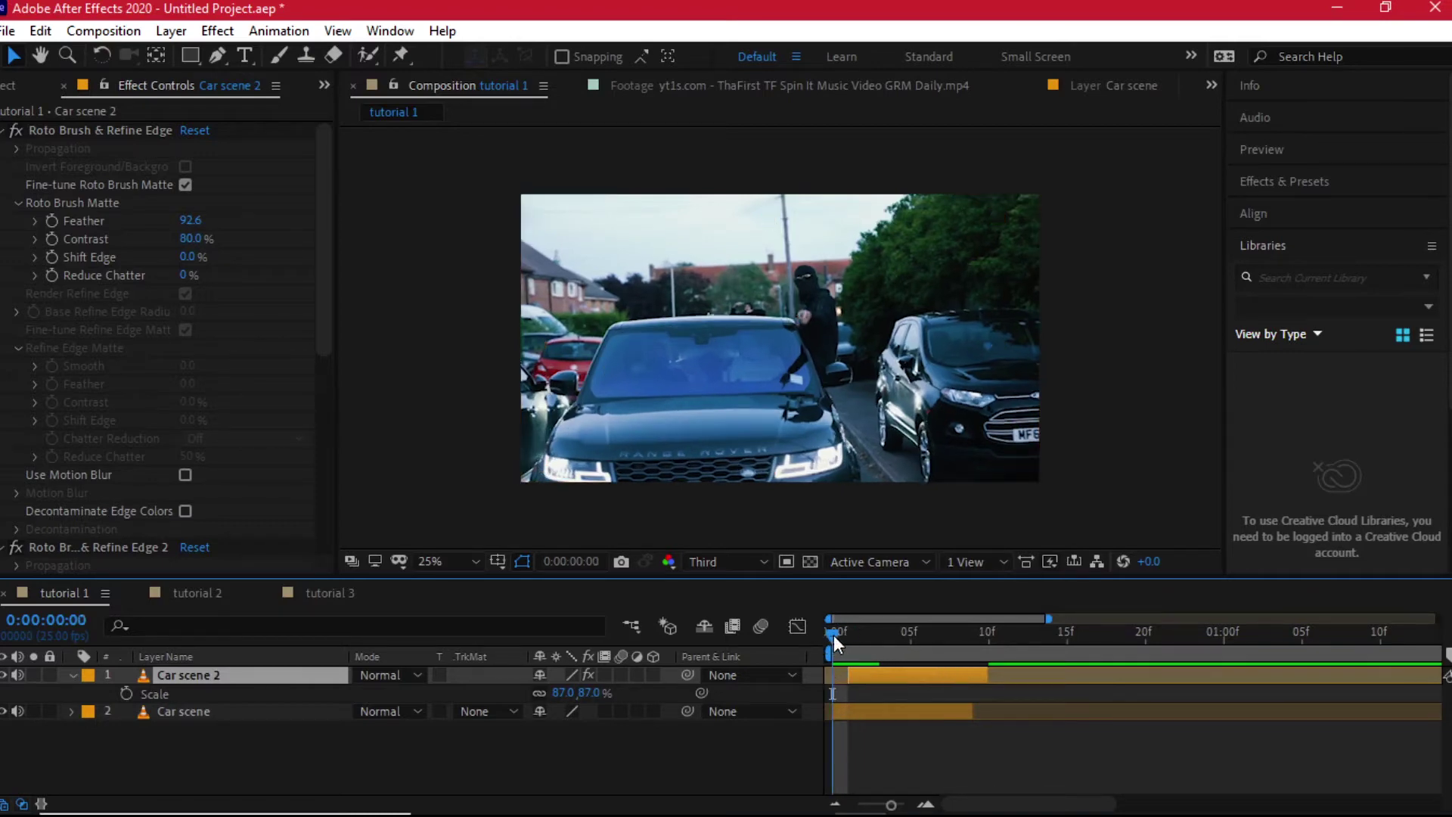
# Go to frame 1 and set the label colour of the Car scene 2 layer to yellow.
pyautogui.moveTo(827, 633); pyautogui.dragTo(851, 632)
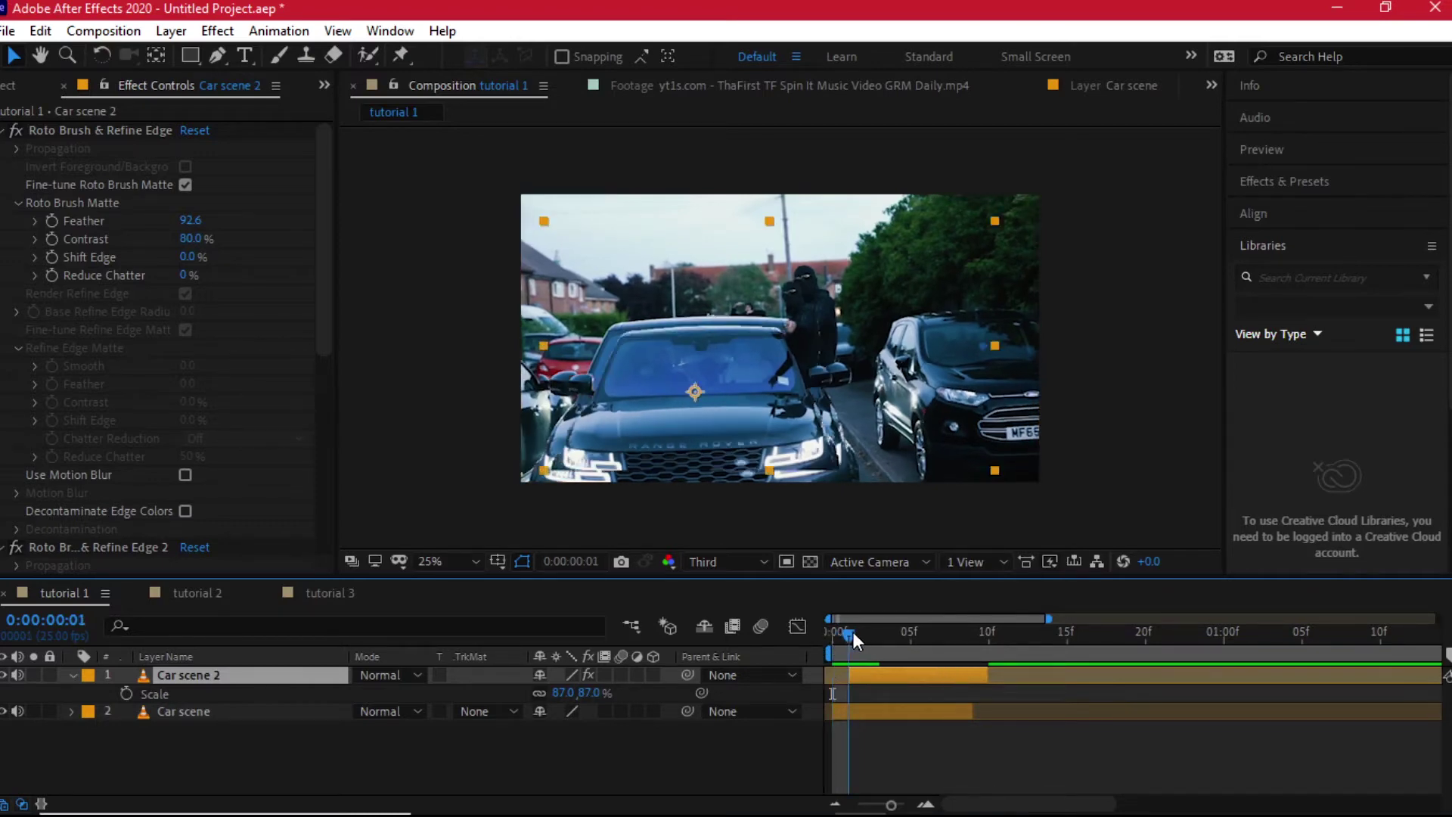
pyautogui.click(89, 675)
pyautogui.click(220, 336)
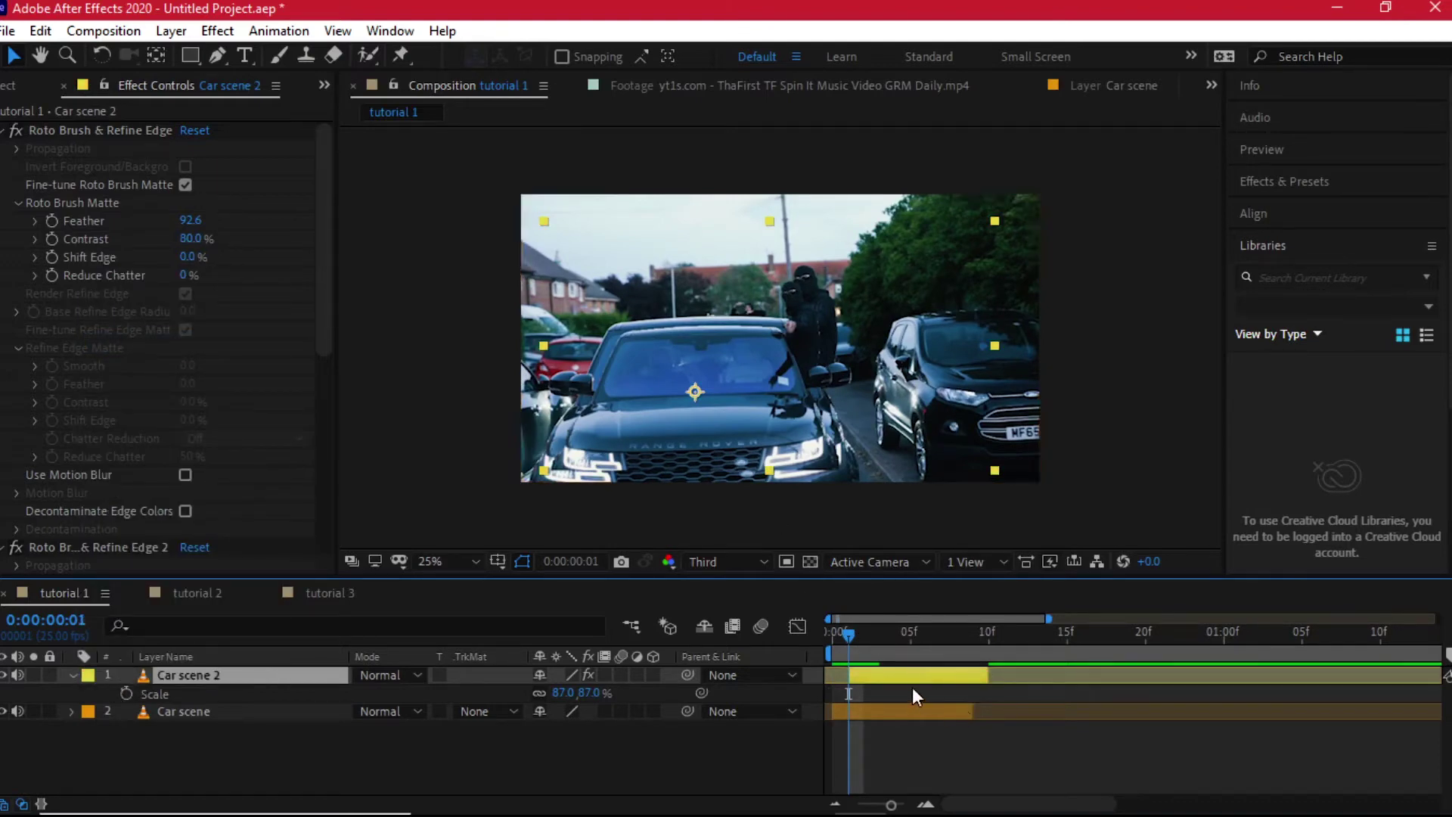
# At frame 2, duplicate the Car scene 2 layer and set the copy's scale to 71%.
pyautogui.press('pagedown')
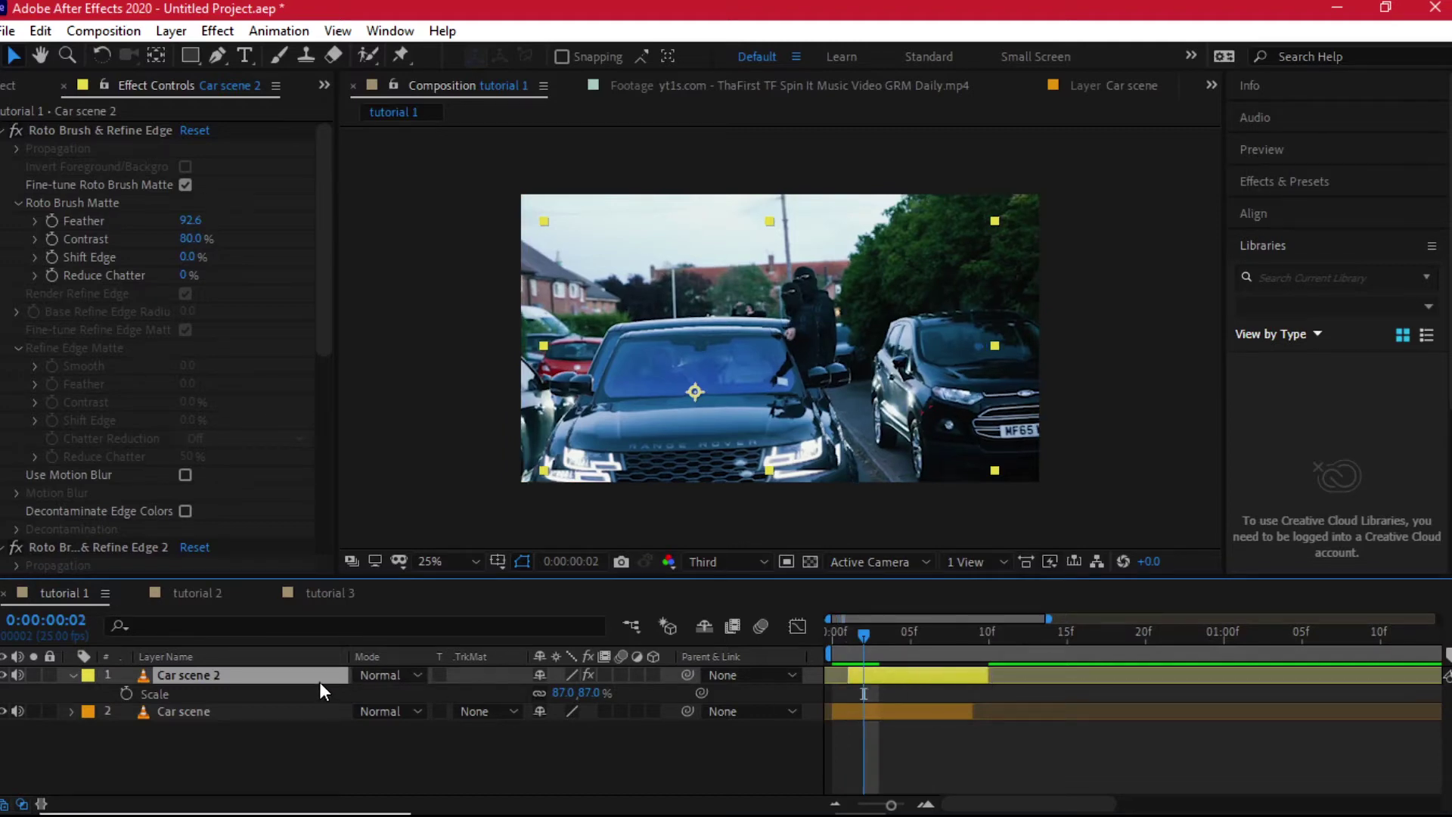
pyautogui.press('s')
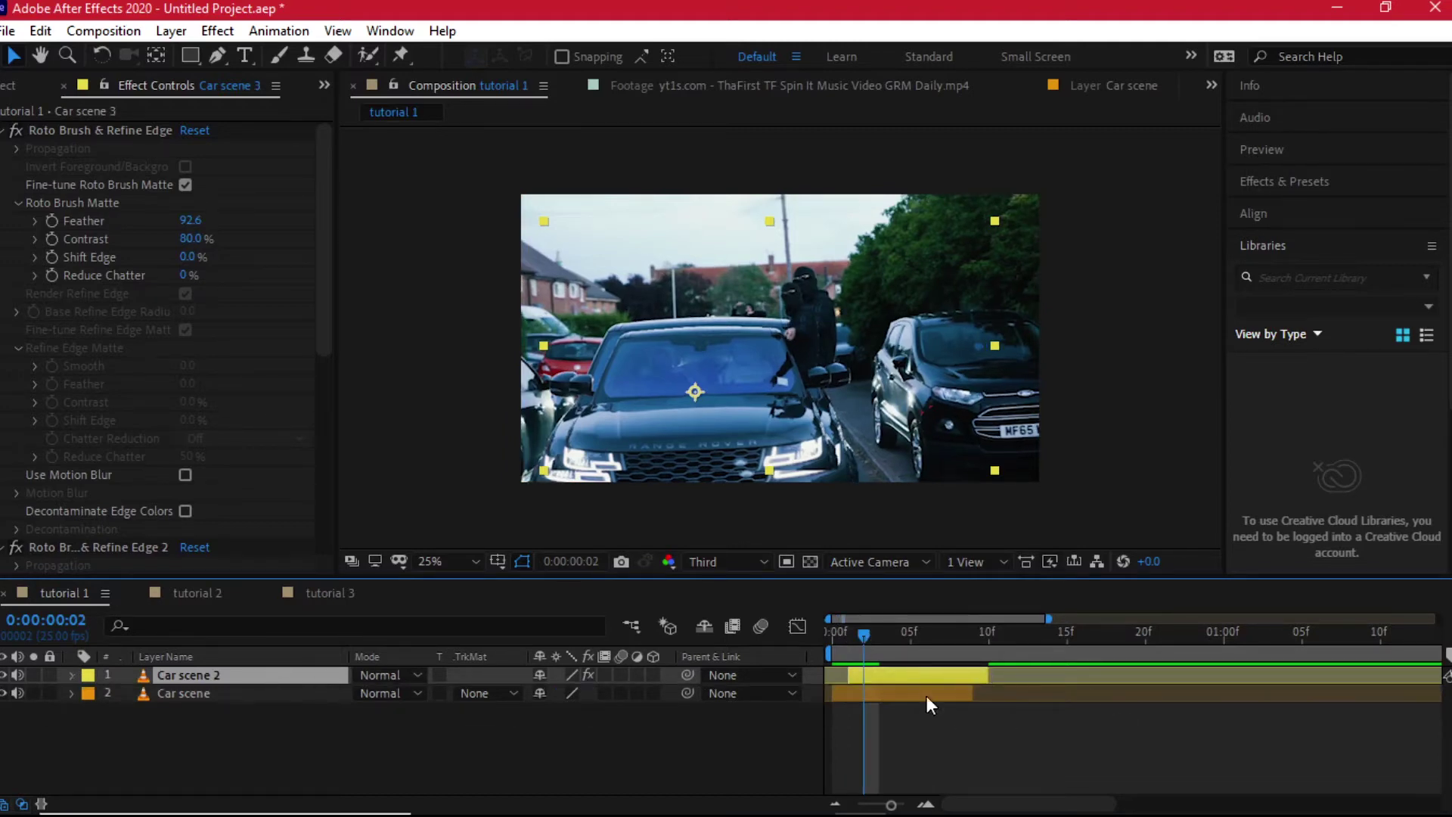
pyautogui.hotkey('ctrl', 'd')
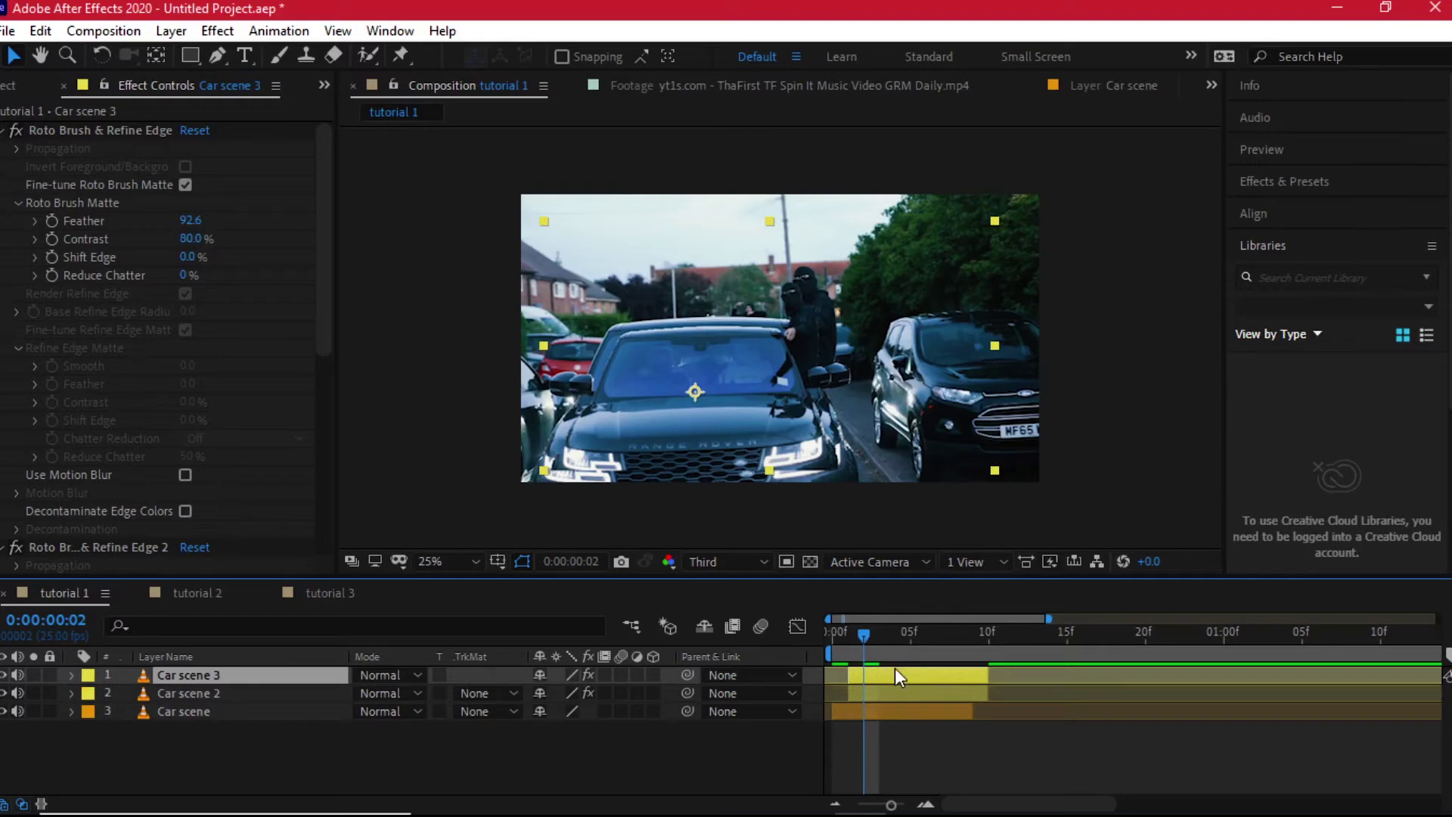
pyautogui.press('s')
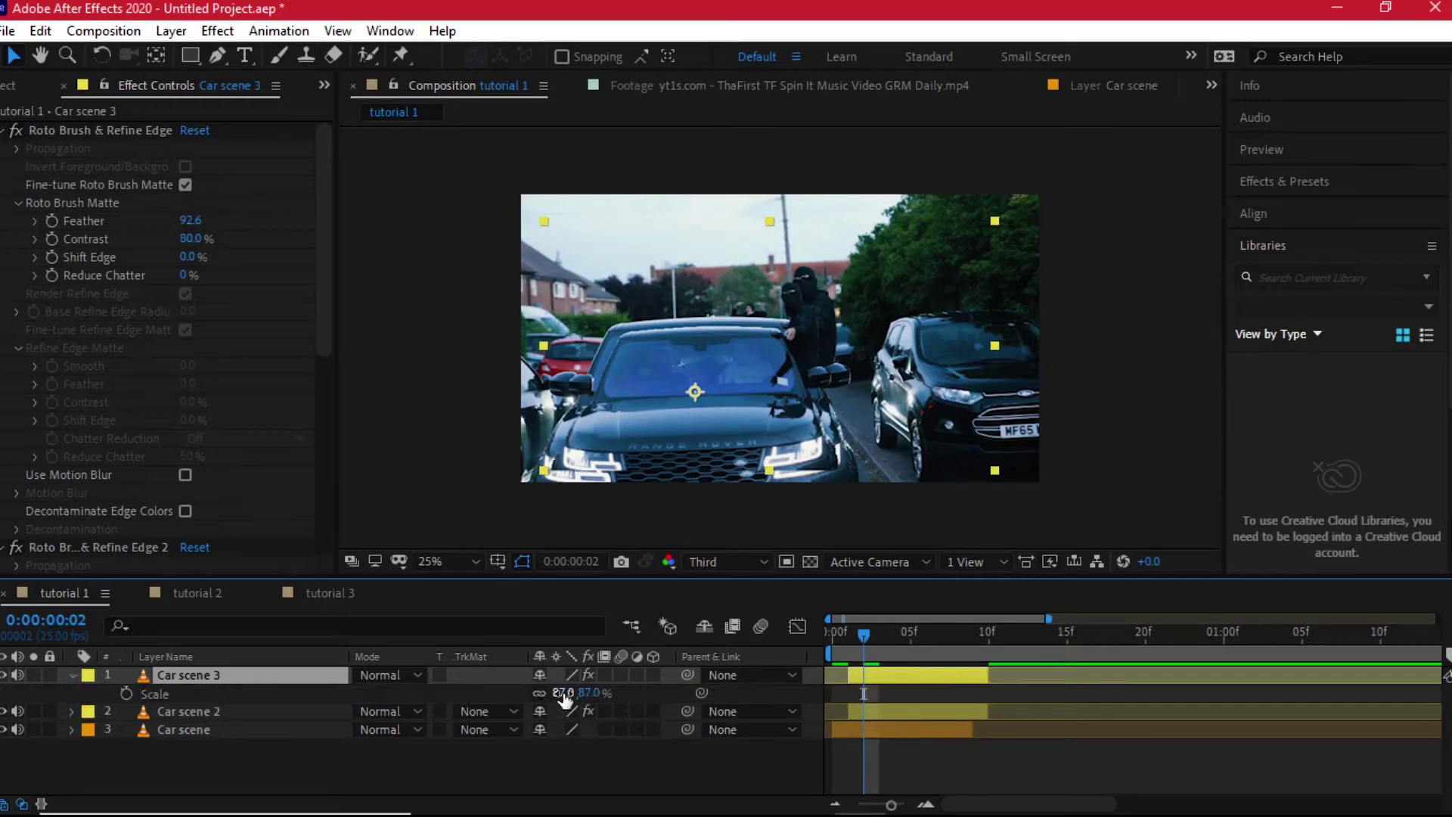
pyautogui.moveTo(563, 694); pyautogui.dragTo(544, 693)
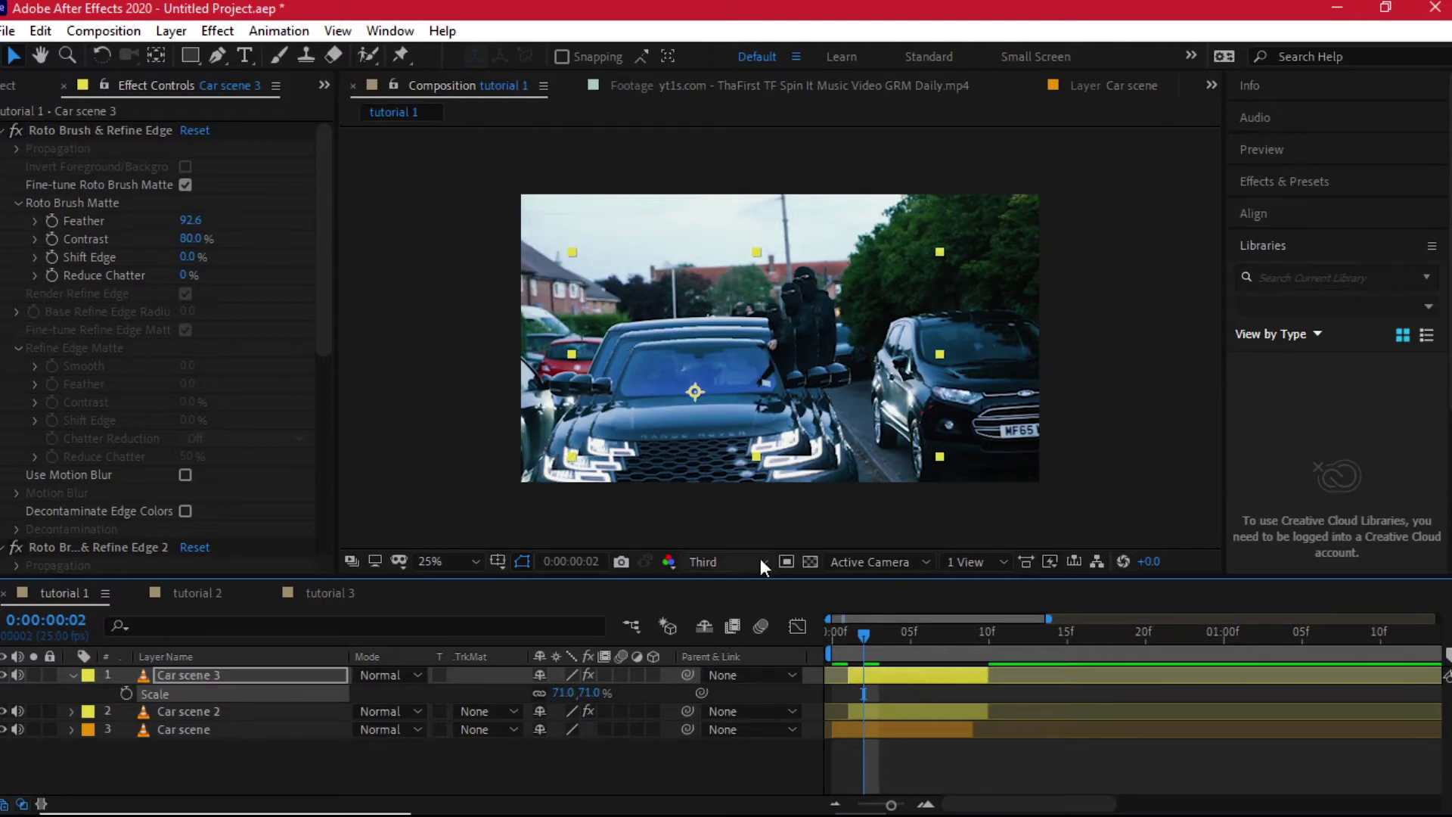
# Shift the Car scene 3 layer one frame later so it starts at frame 2, and go to frame 3.
pyautogui.moveTo(881, 676); pyautogui.dragTo(900, 673)
pyautogui.hotkey('ctrl', 'Down')
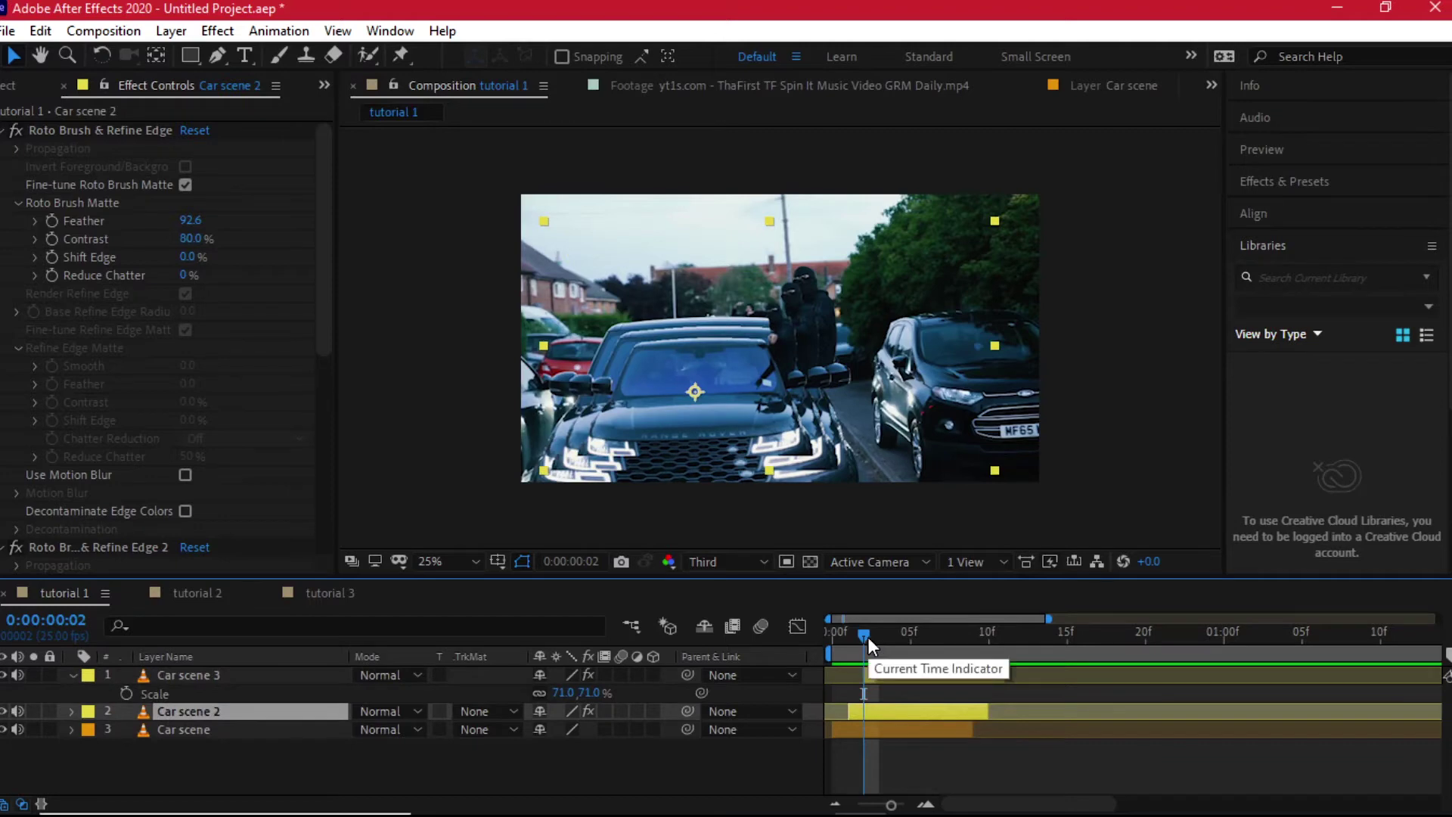
pyautogui.moveTo(849, 650)
pyautogui.mouseDown()
pyautogui.moveTo(823, 650)
pyautogui.moveTo(873, 650)
pyautogui.moveTo(821, 659)
pyautogui.moveTo(877, 649)
pyautogui.mouseUp()
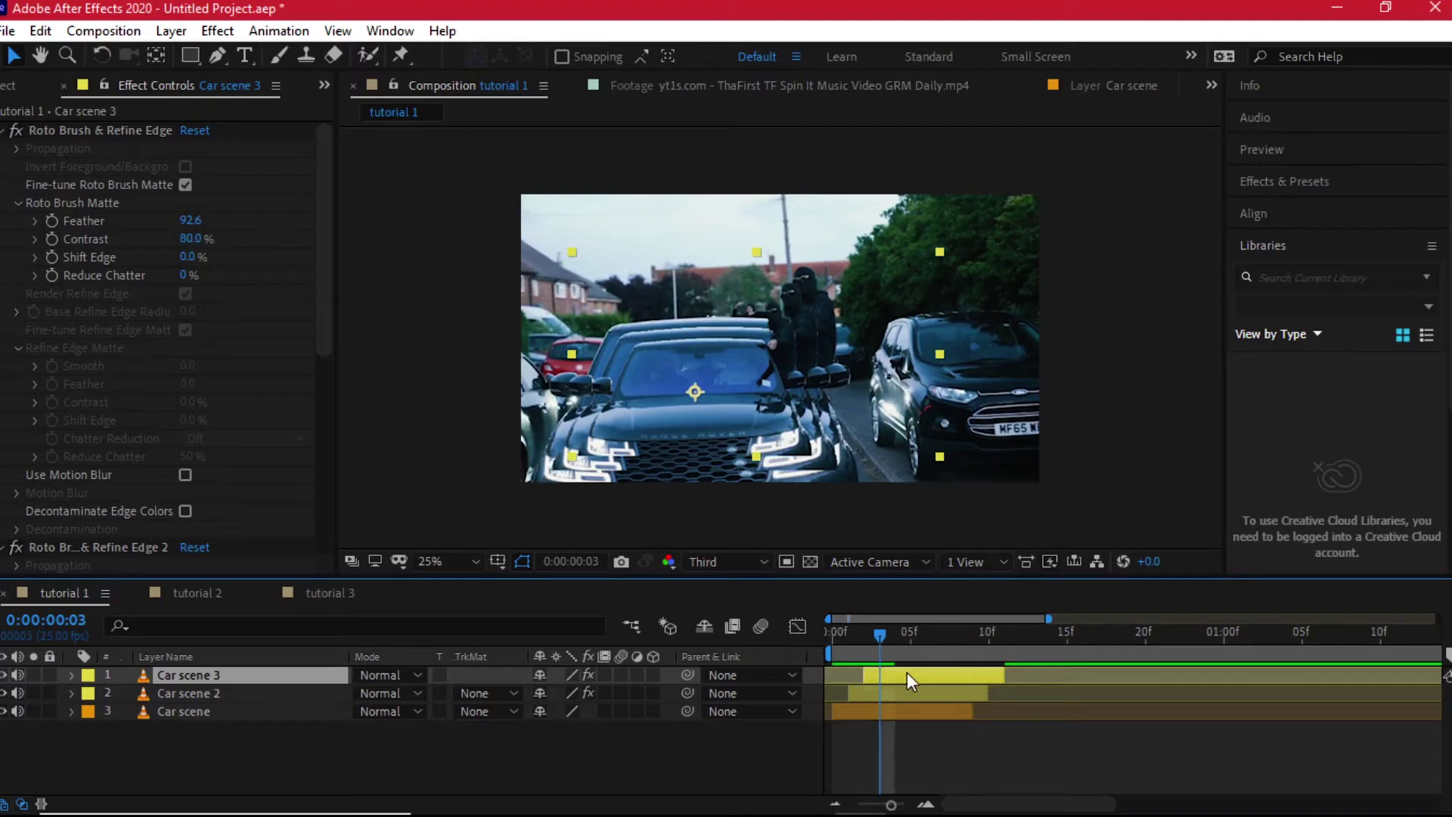
# Duplicate the Car scene 3 layer, start the copy at frame 3 and scale it down further.
pyautogui.hotkey('ctrl', 'd')
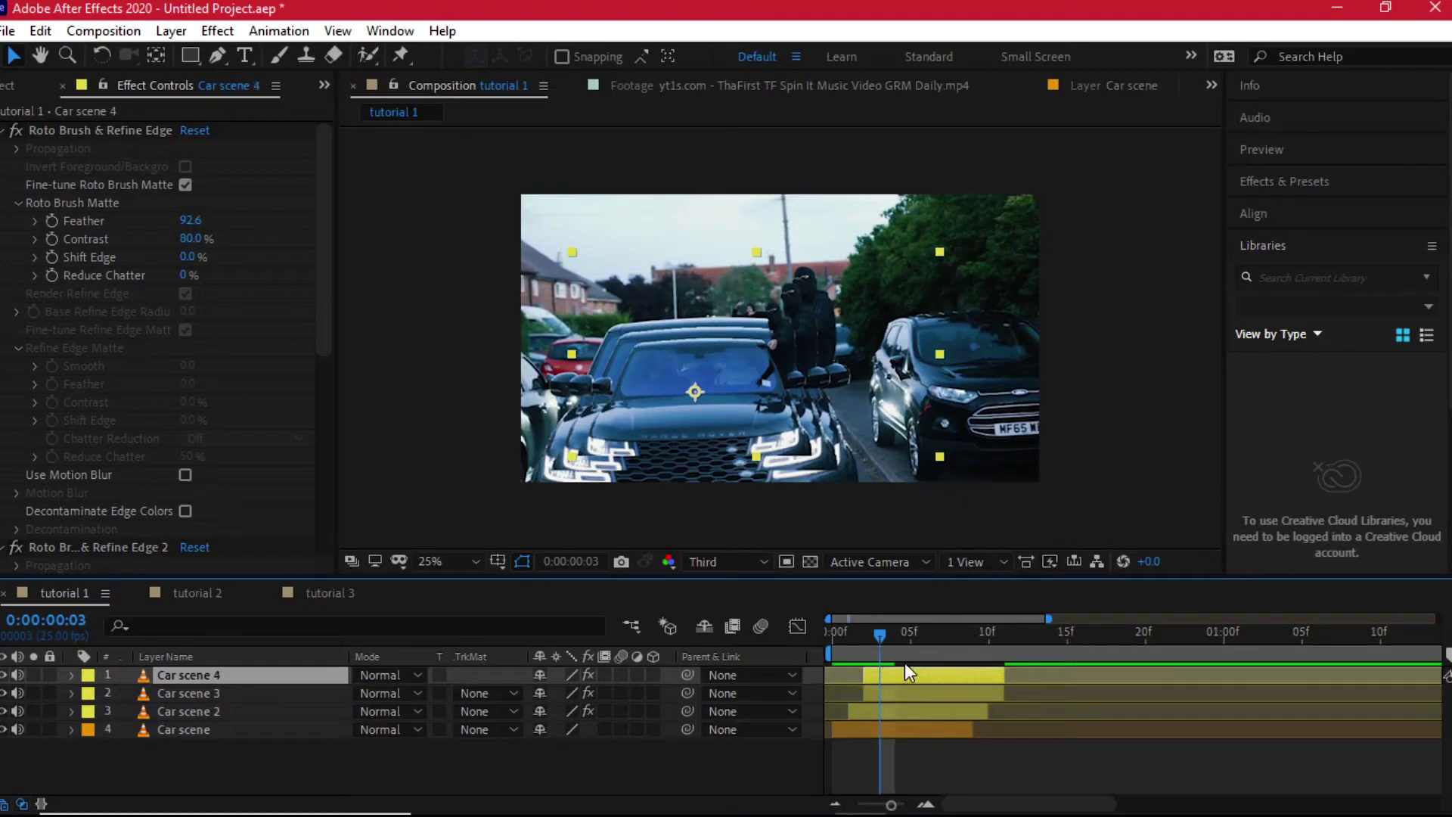
pyautogui.moveTo(941, 680); pyautogui.dragTo(957, 679)
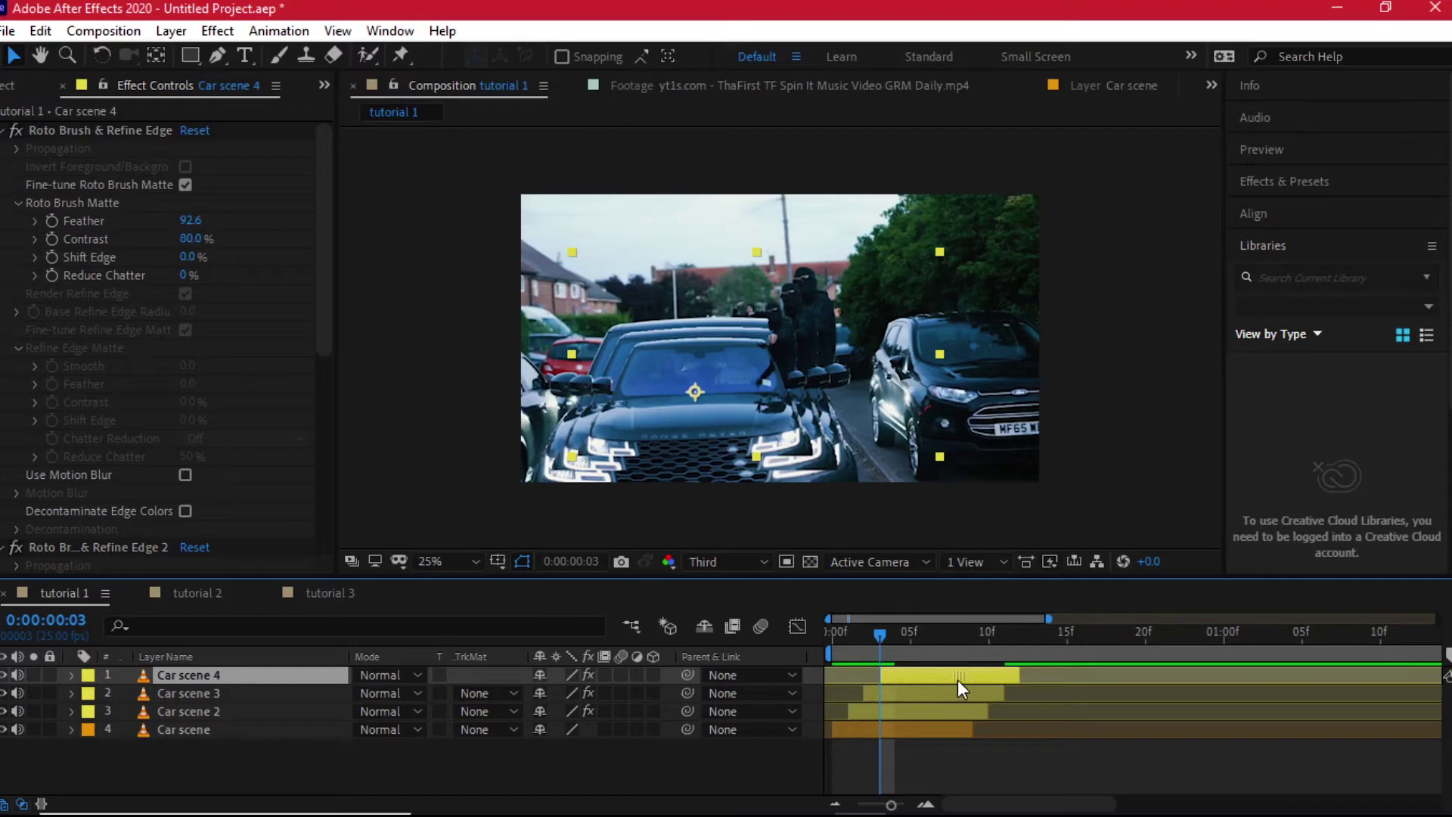
pyautogui.press('s')
pyautogui.press('s')
# Review the stacked cars across the first frames and set the Car scene layer's label colour to red.
pyautogui.moveTo(881, 645); pyautogui.dragTo(833, 651)
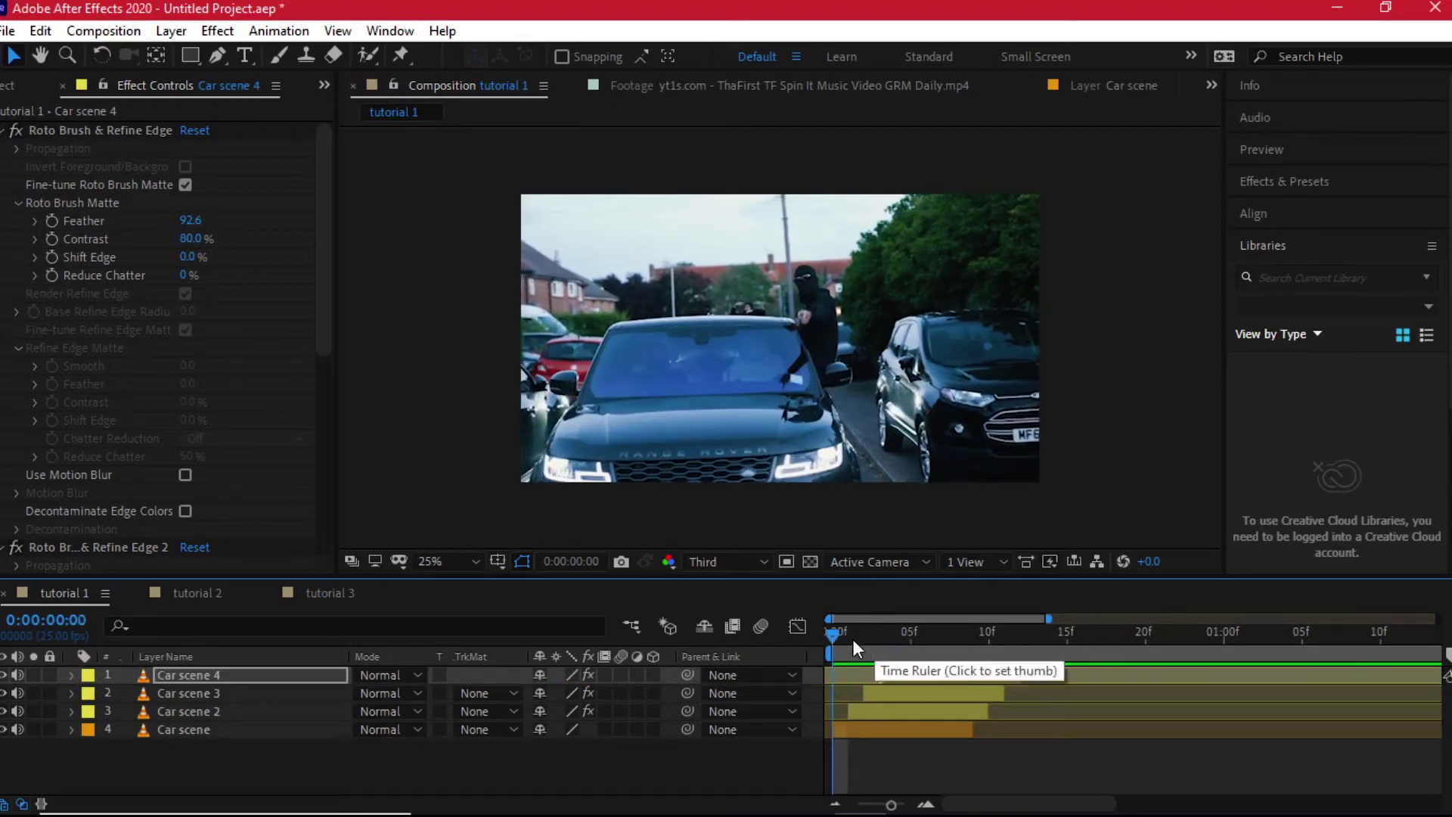
pyautogui.moveTo(821, 634); pyautogui.dragTo(847, 650)
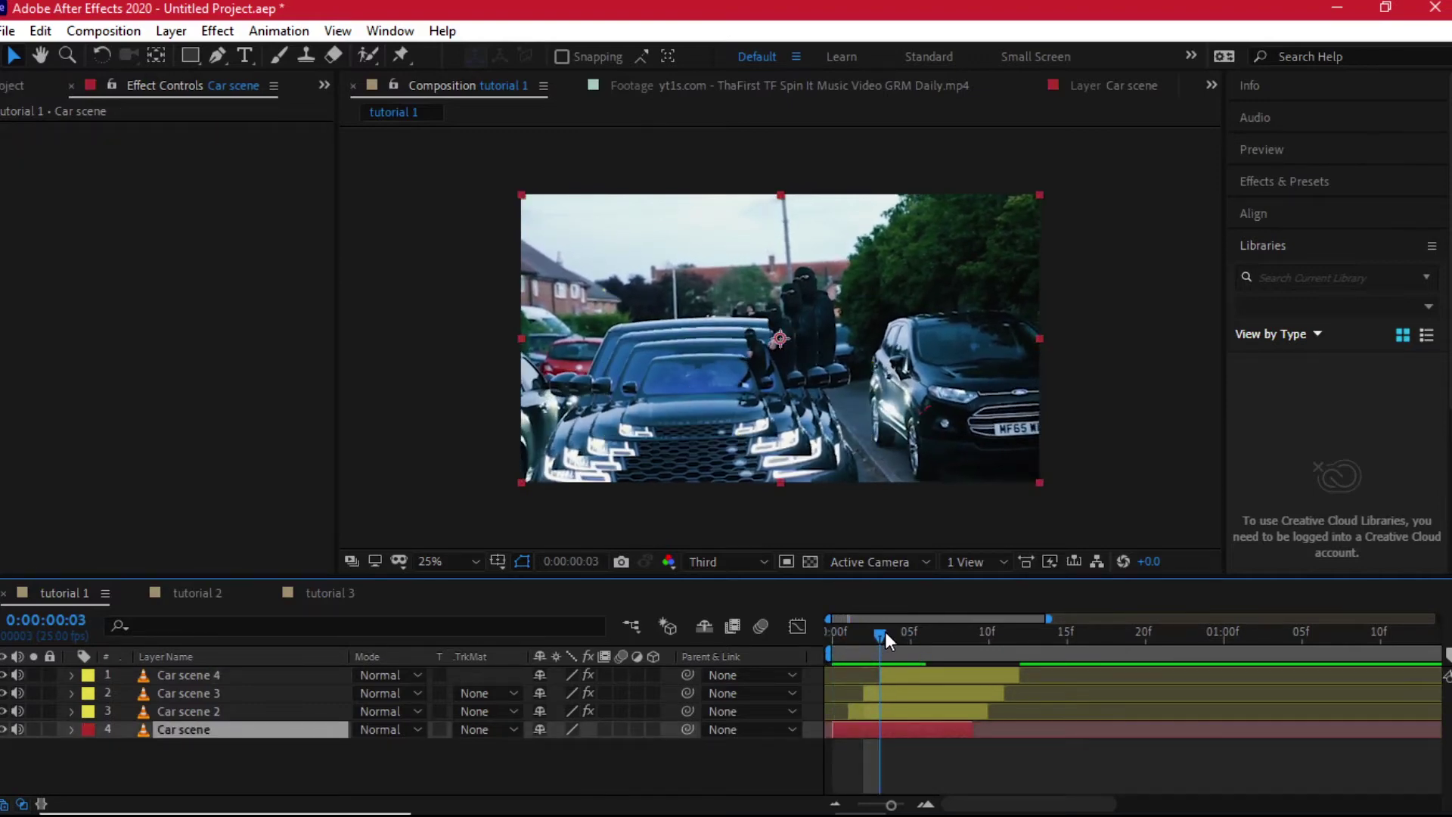
pyautogui.moveTo(884, 632); pyautogui.dragTo(875, 637)
# Trim the end of the Car scene 4 layer to frame 5.
pyautogui.click(914, 673)
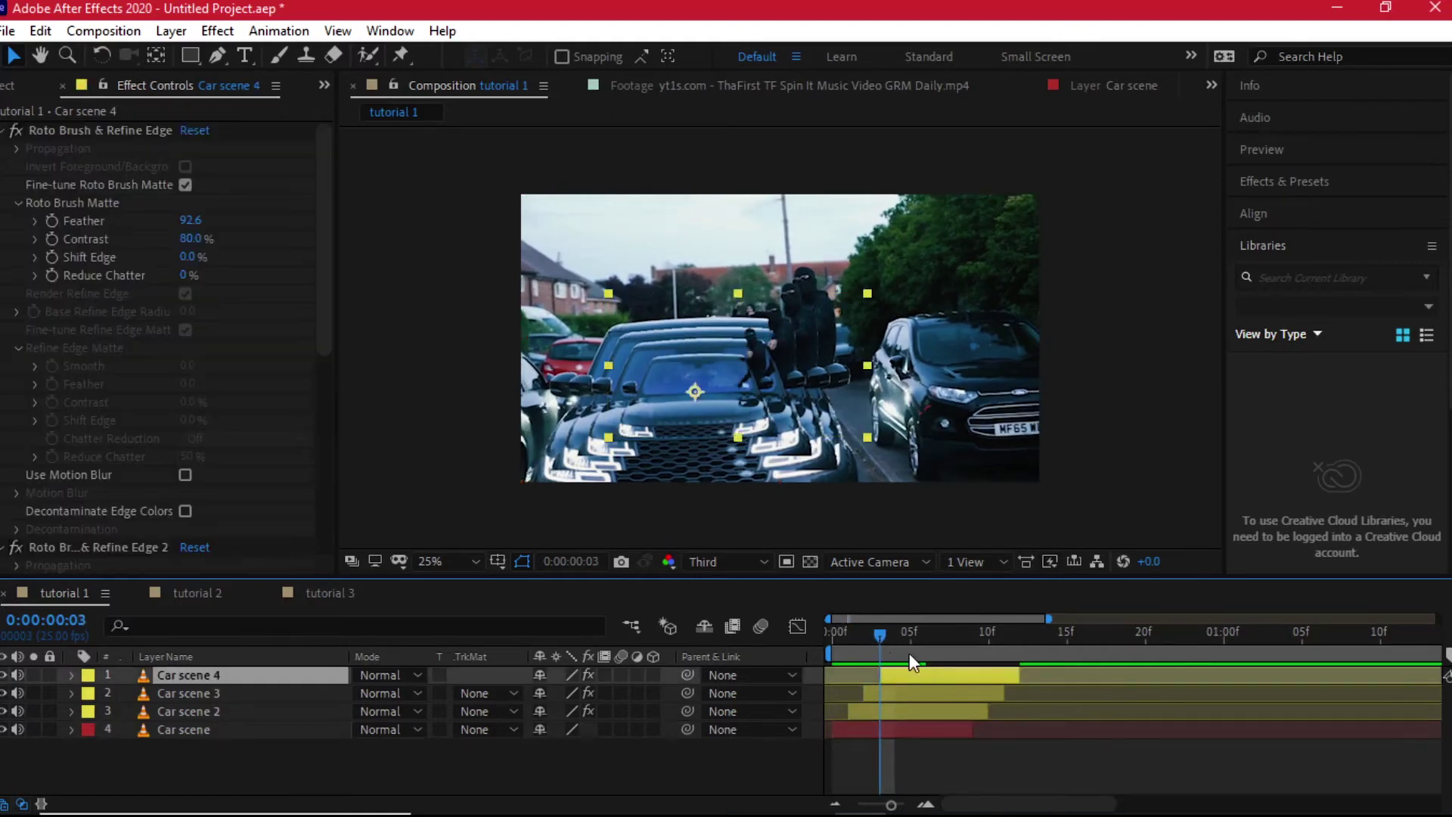
pyautogui.click(908, 652)
pyautogui.hotkey('alt', ']')
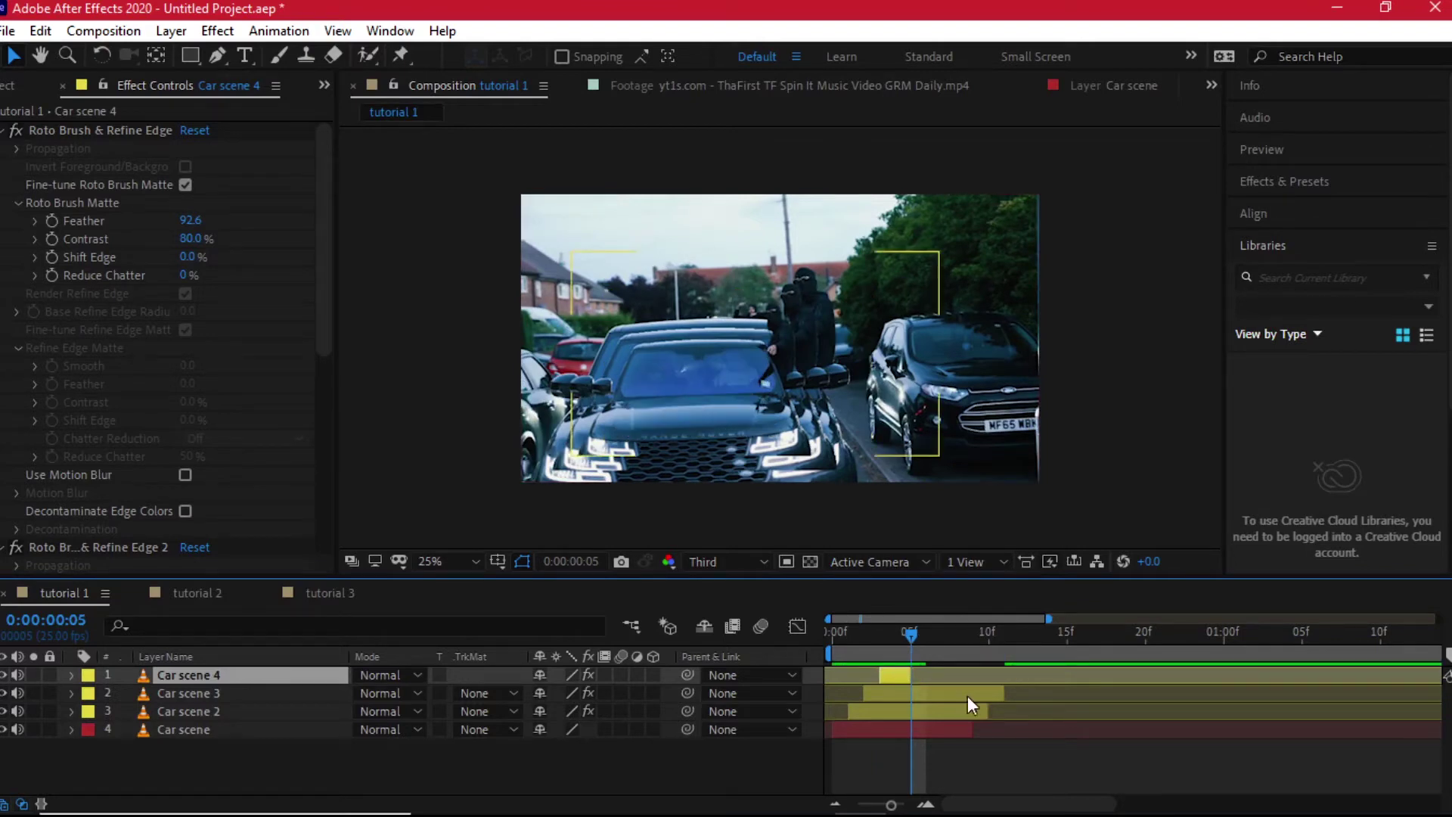
# Trim the end of Car scene 3 to frame 6 and of Car scene 2 to frame 7, one frame apart.
pyautogui.press('pagedown')
pyautogui.moveTo(1007, 693); pyautogui.dragTo(927, 695)
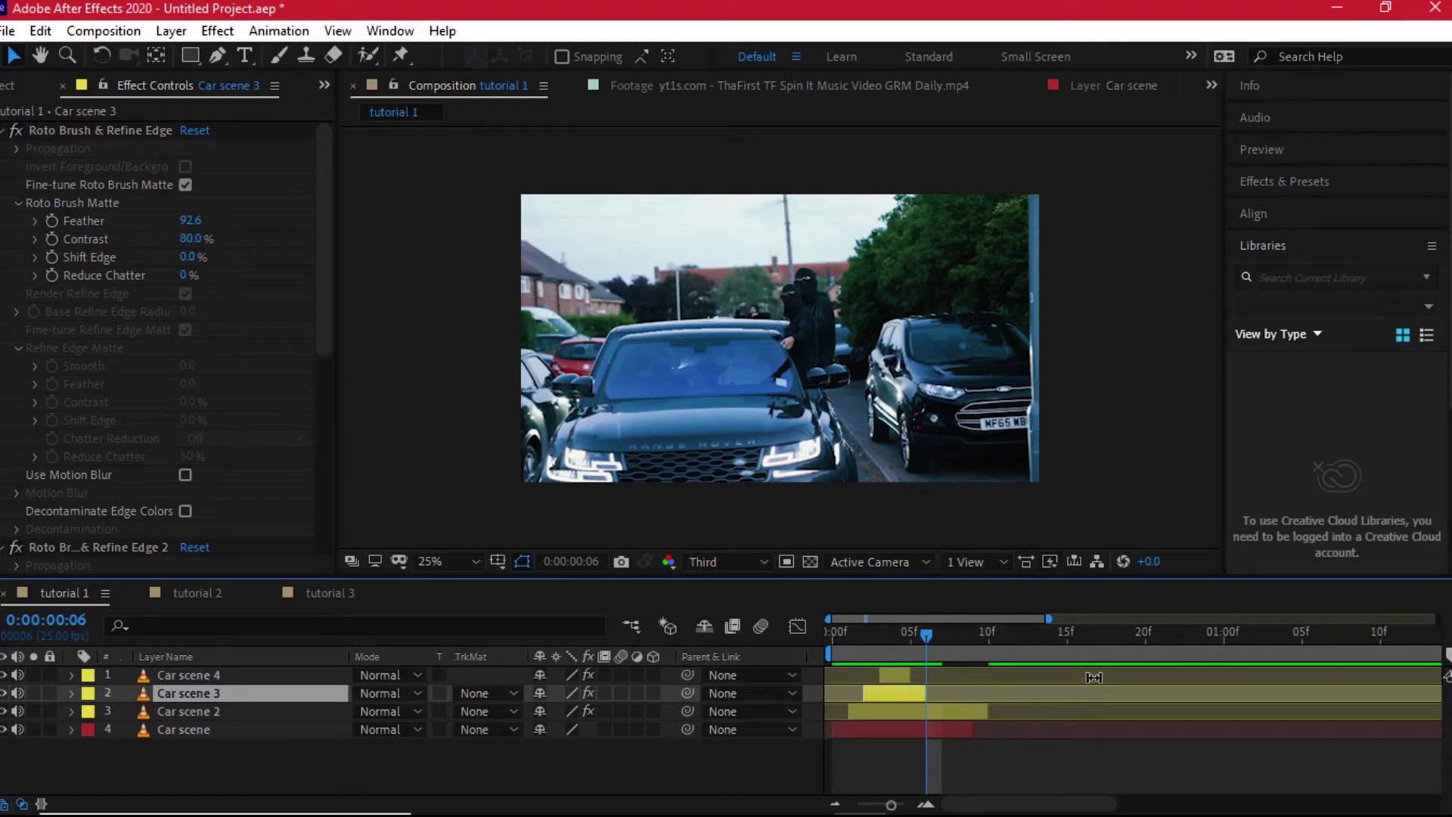
pyautogui.press('pagedown')
pyautogui.moveTo(987, 711); pyautogui.dragTo(942, 716)
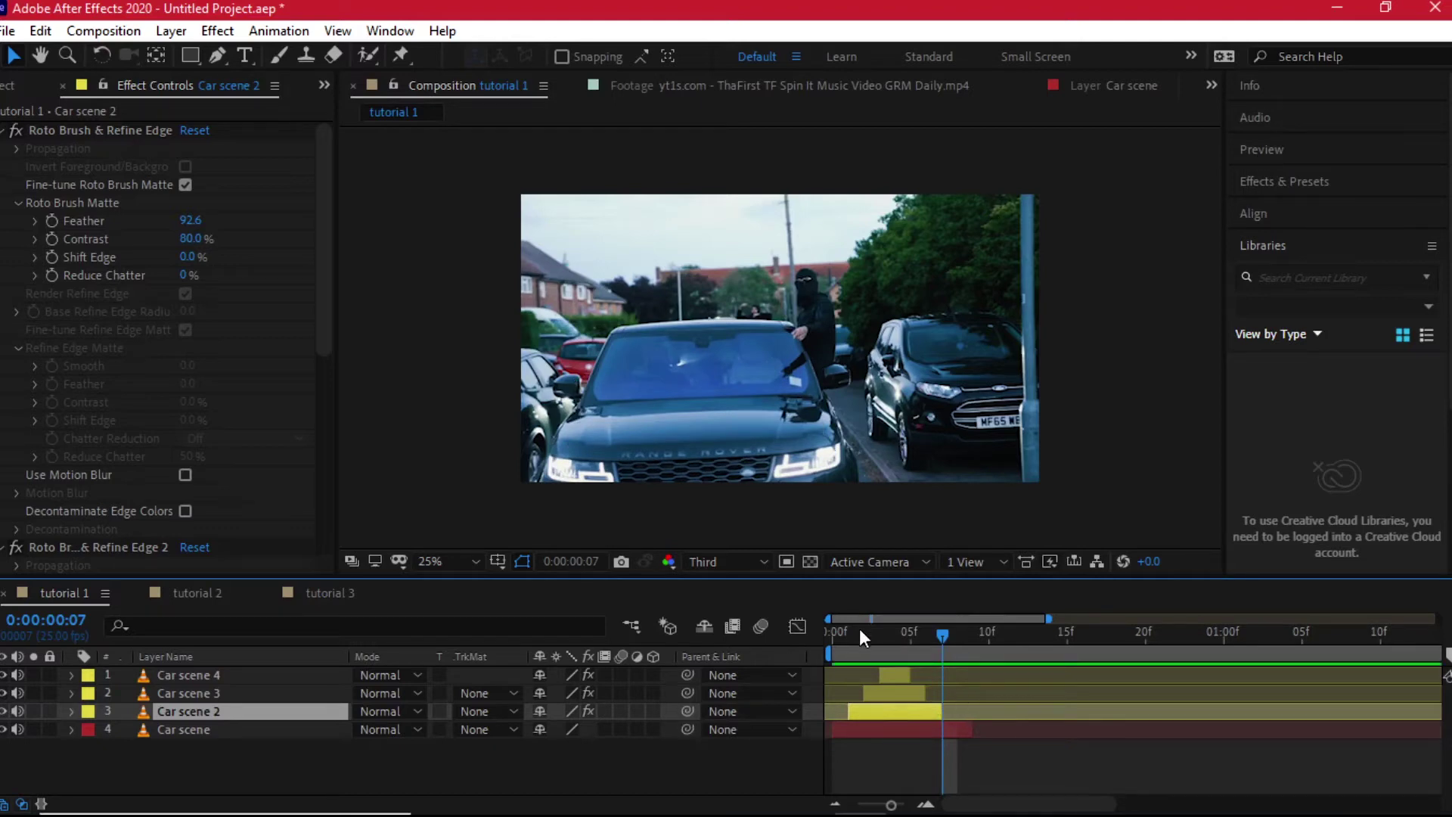
pyautogui.moveTo(819, 650)
pyautogui.mouseDown()
pyautogui.moveTo(965, 647)
pyautogui.moveTo(838, 665)
pyautogui.moveTo(924, 664)
pyautogui.moveTo(959, 644)
pyautogui.moveTo(936, 642)
pyautogui.moveTo(1002, 637)
pyautogui.moveTo(827, 634)
pyautogui.mouseUp()
# Open the tutorial 2 composition and go to 0:00:01:05, where the Car night scene clip gives way to artist performance.
pyautogui.click(197, 593)
pyautogui.click(989, 691)
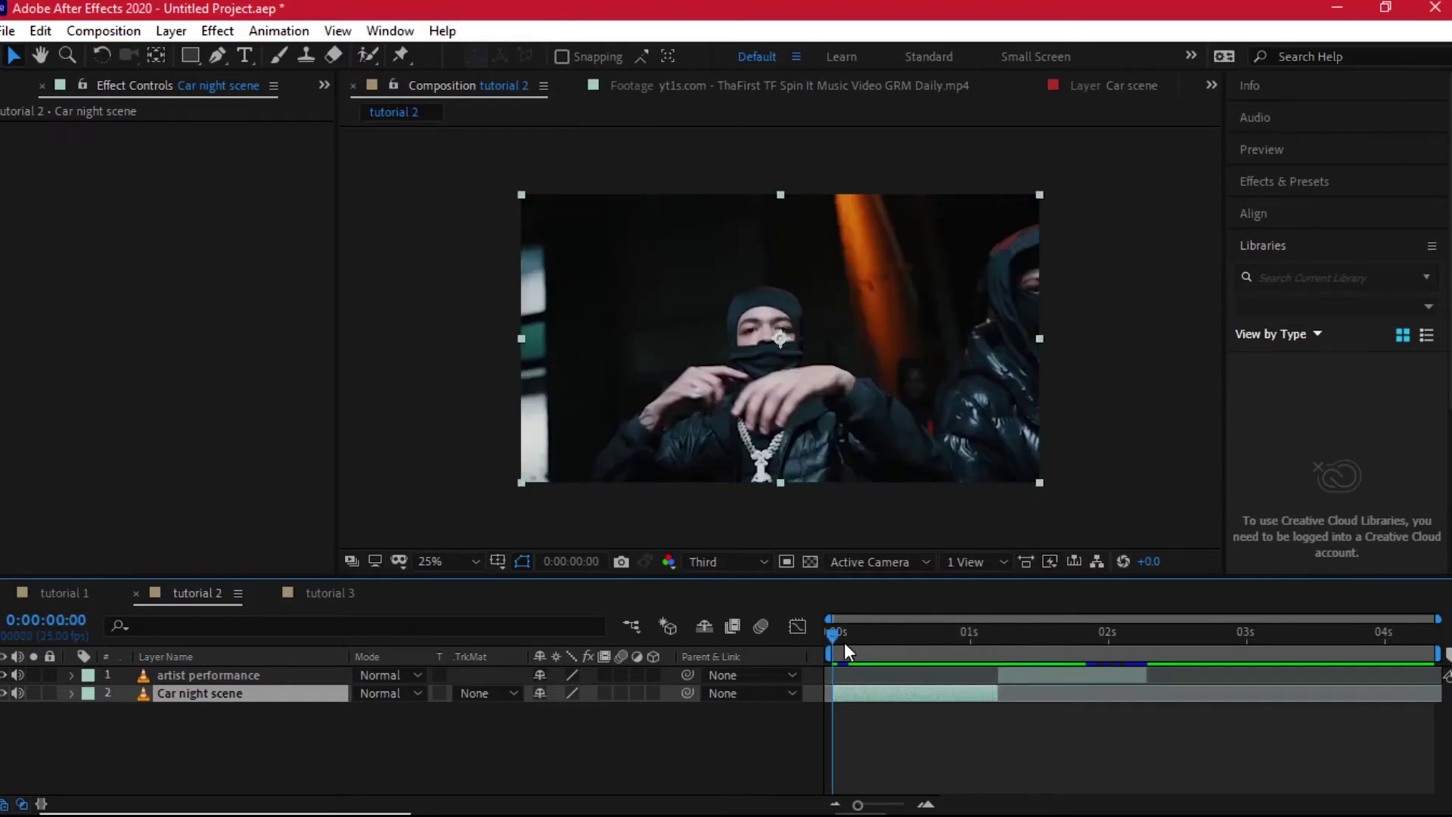
pyautogui.moveTo(878, 637); pyautogui.dragTo(1008, 646)
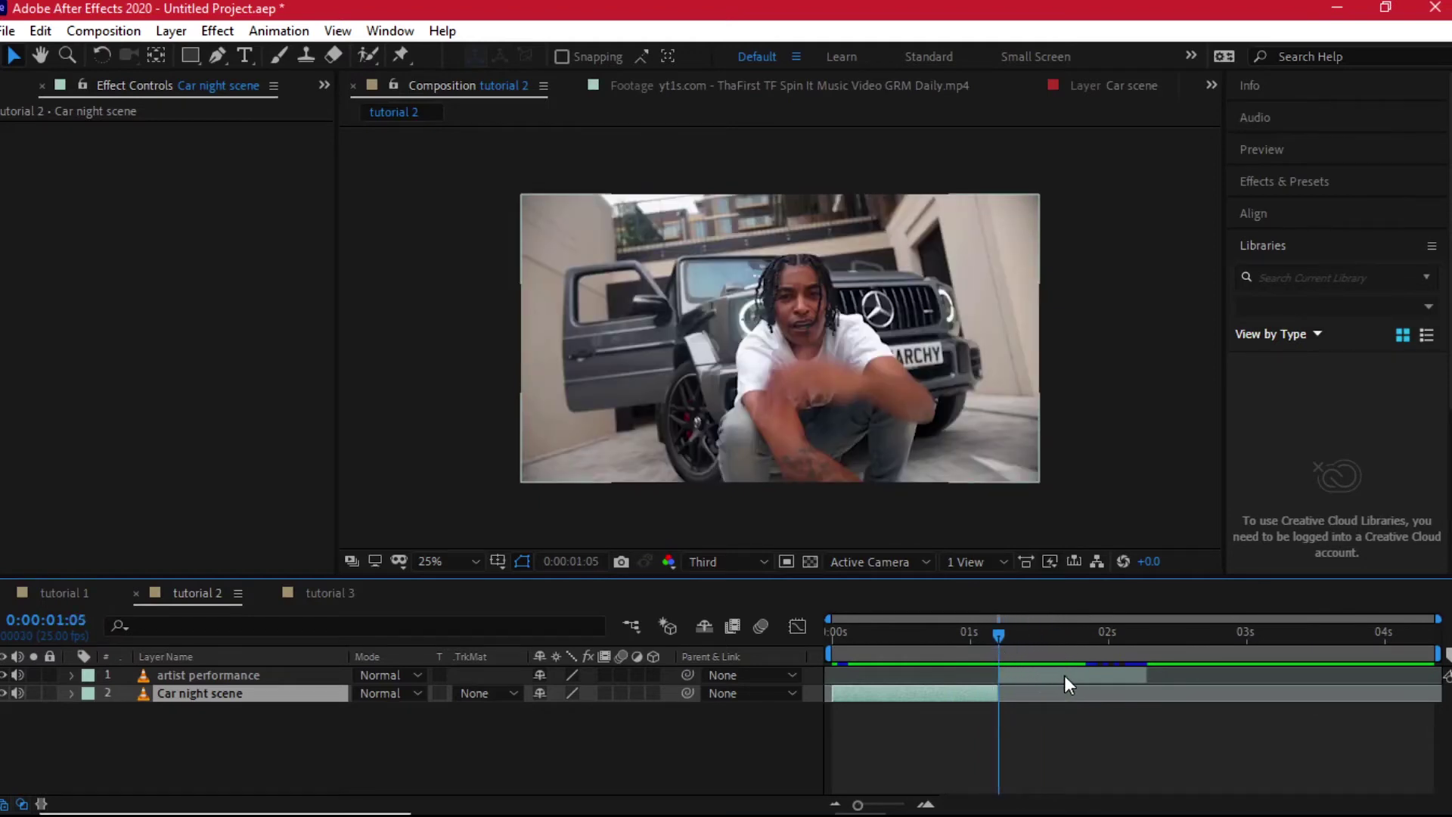
# Duplicate the artist performance layer and apply Freeze Frame to the original at 0:00:01:05.
pyautogui.click(1042, 674)
pyautogui.hotkey('ctrl', 'd')
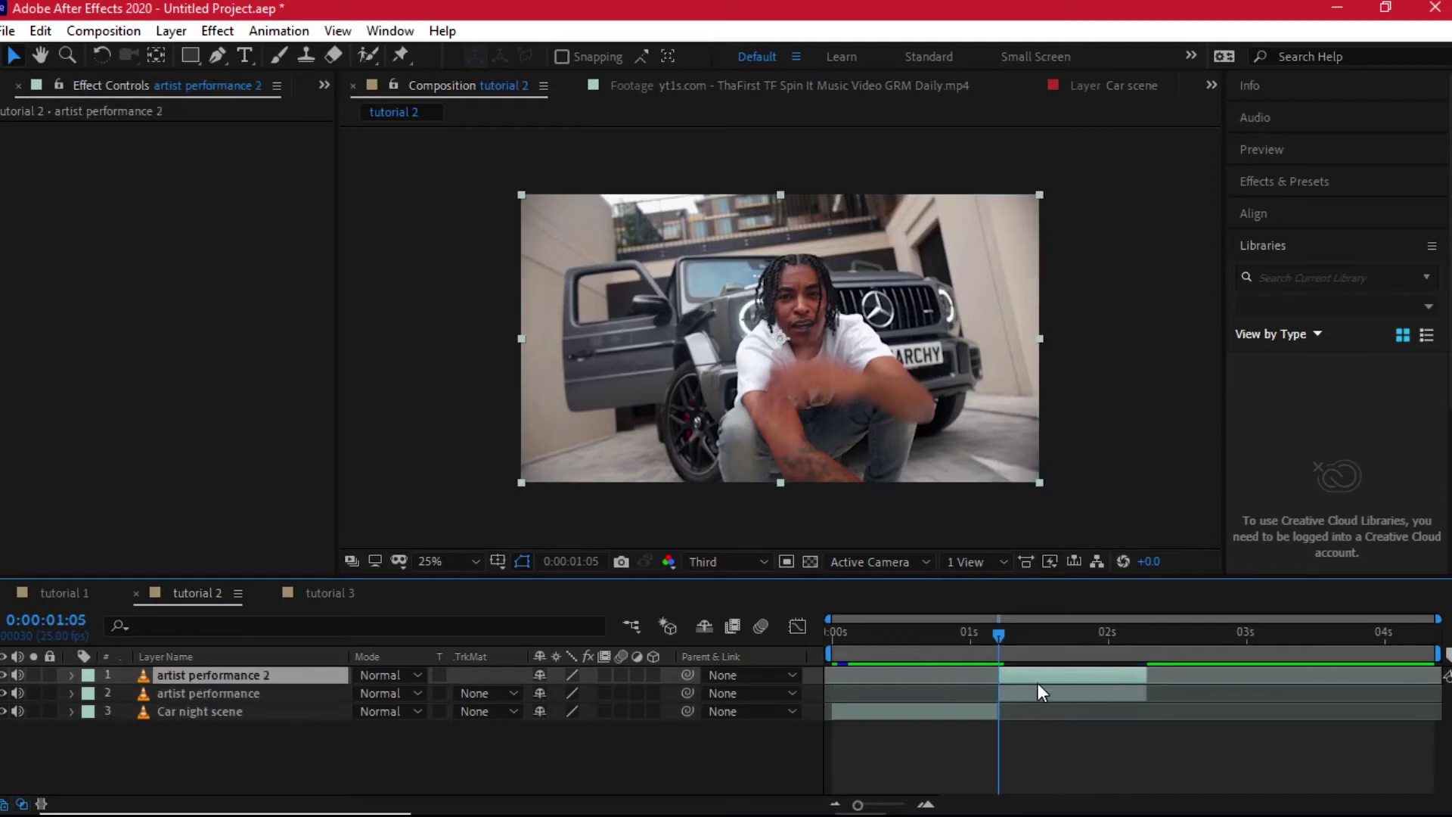
pyautogui.click(1018, 696)
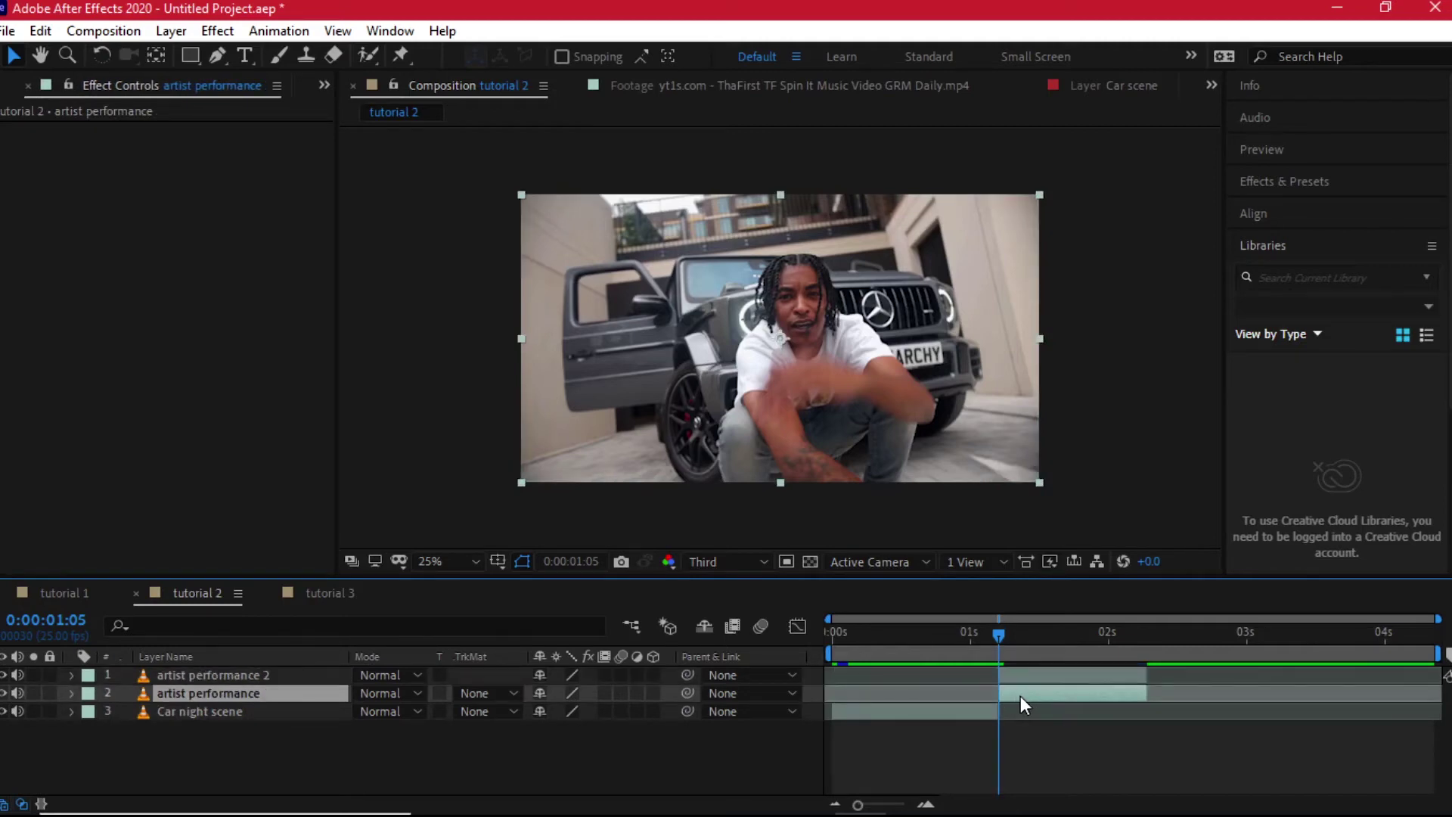
pyautogui.rightClick(1019, 696)
pyautogui.moveTo(1078, 206)
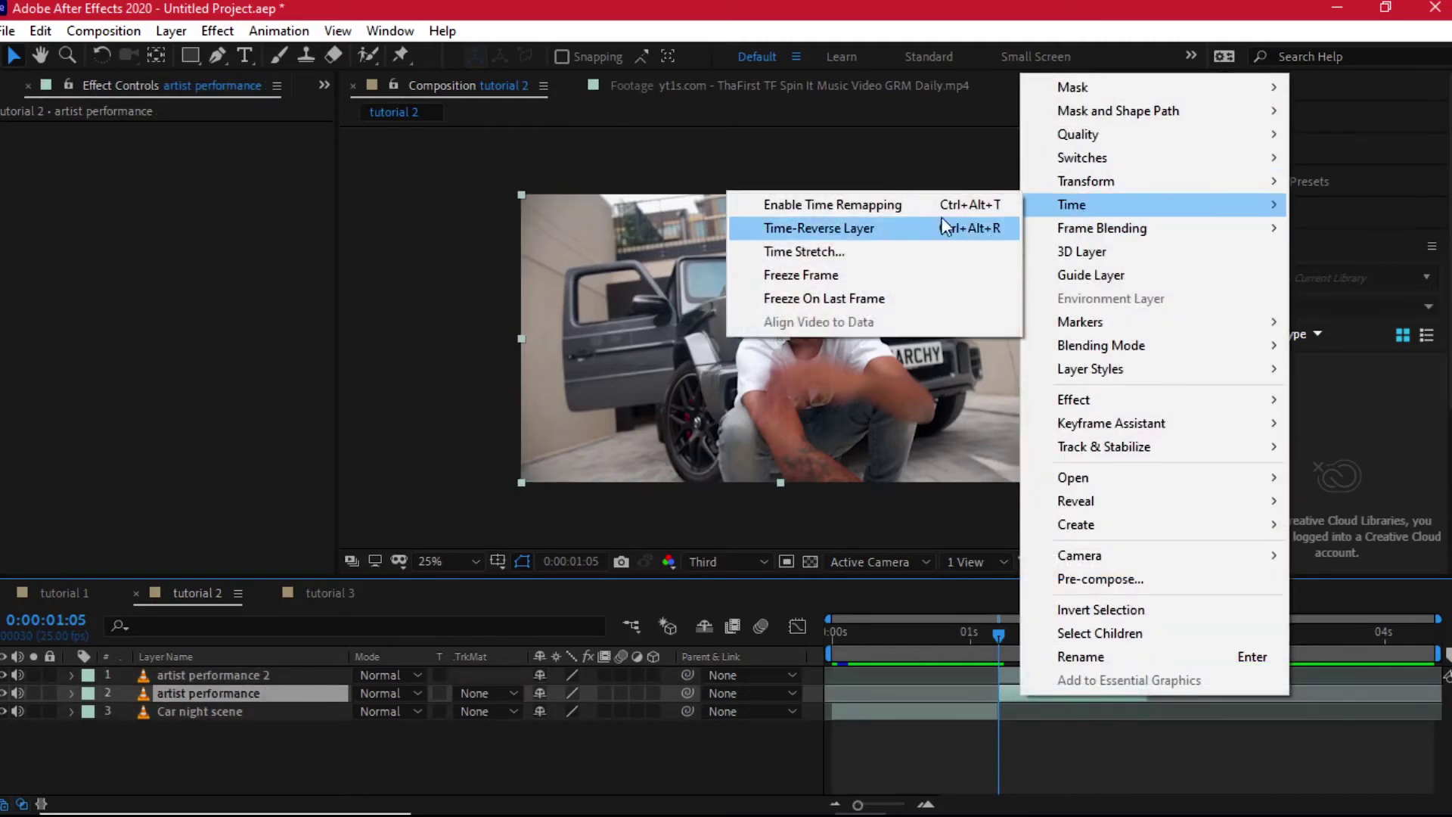
pyautogui.click(877, 274)
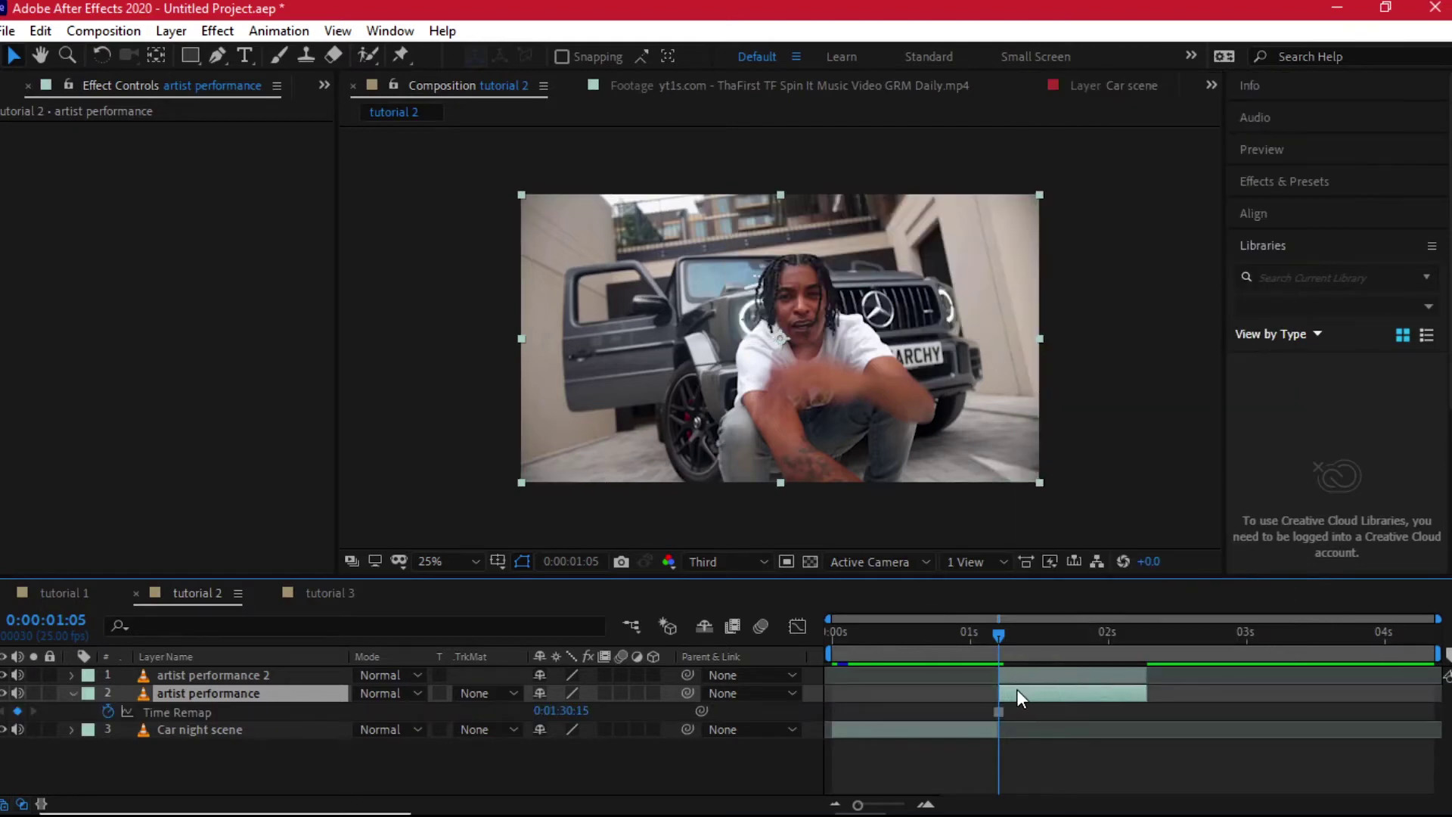
# Move the frozen artist performance layer to start at 0:00:00:22 and trim its end to where artist performance 2 begins.
pyautogui.moveTo(1018, 694); pyautogui.dragTo(993, 701)
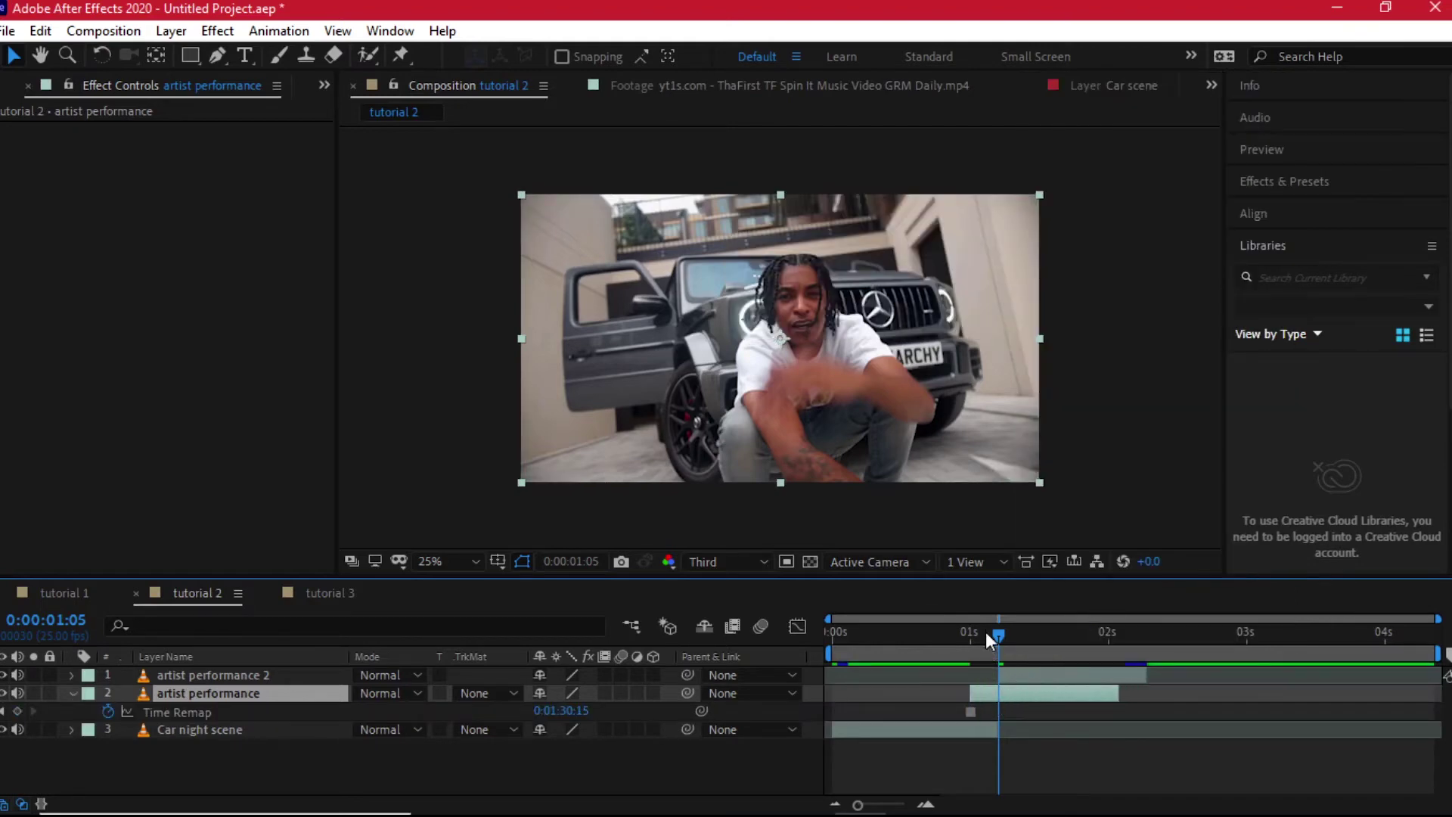
pyautogui.moveTo(986, 639); pyautogui.dragTo(954, 650)
pyautogui.moveTo(1047, 694); pyautogui.dragTo(1000, 694)
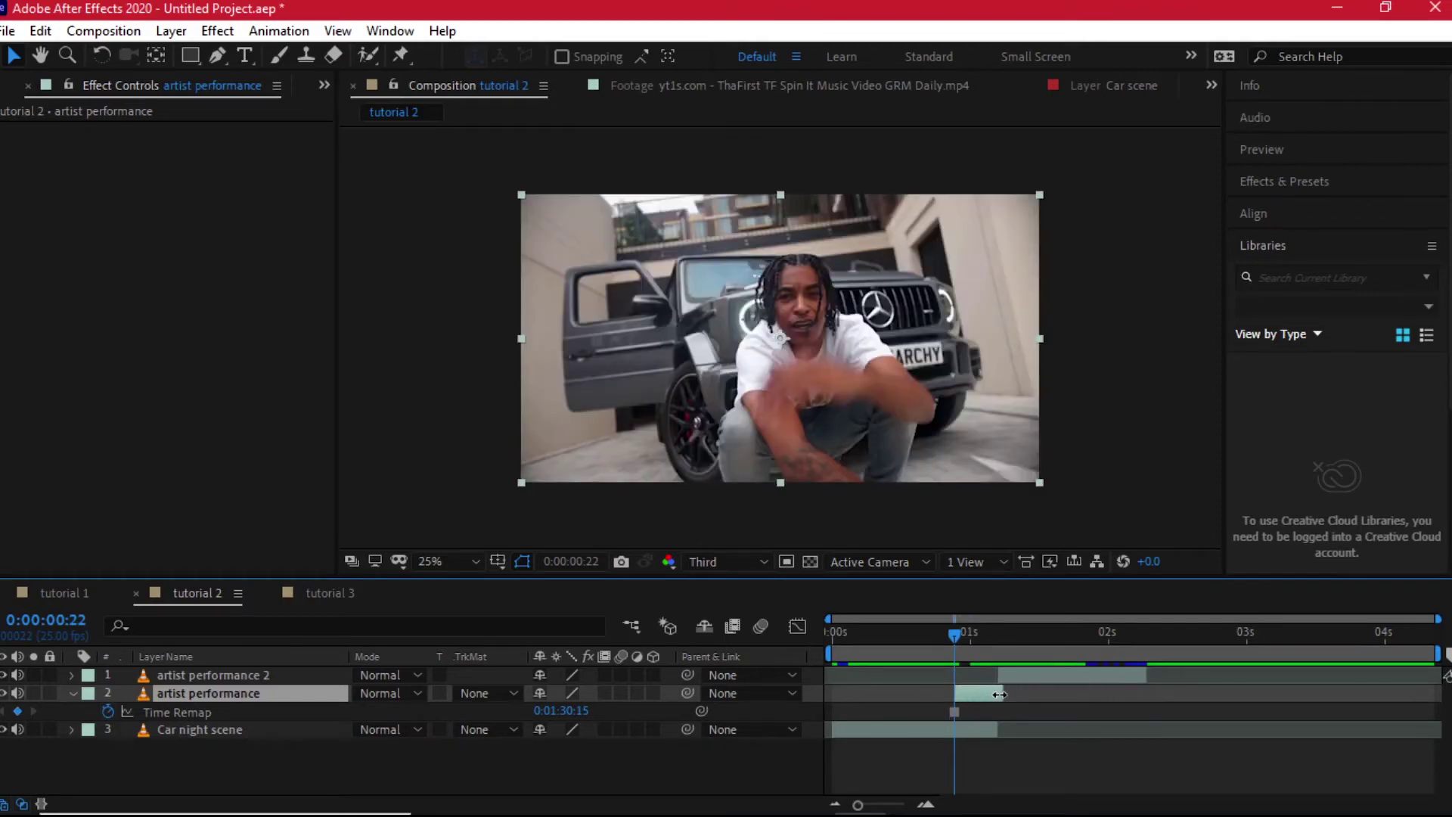
pyautogui.moveTo(956, 644)
pyautogui.mouseDown()
pyautogui.moveTo(870, 642)
pyautogui.moveTo(986, 645)
pyautogui.moveTo(953, 646)
pyautogui.mouseUp()
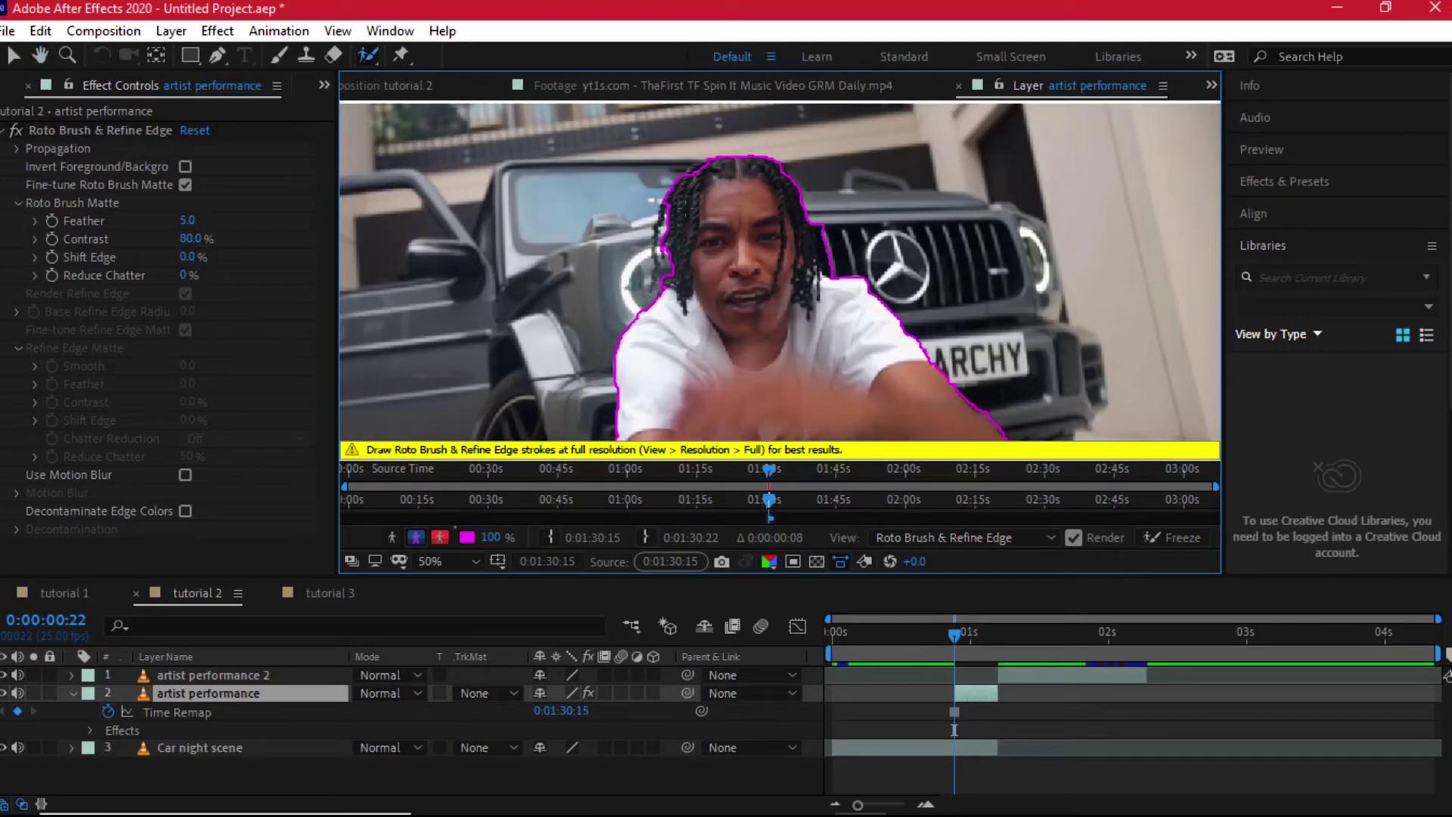
# Exclude the car background beside the artist's hair from the Roto Brush selection.
pyautogui.moveTo(657, 200); pyautogui.dragTo(636, 247)
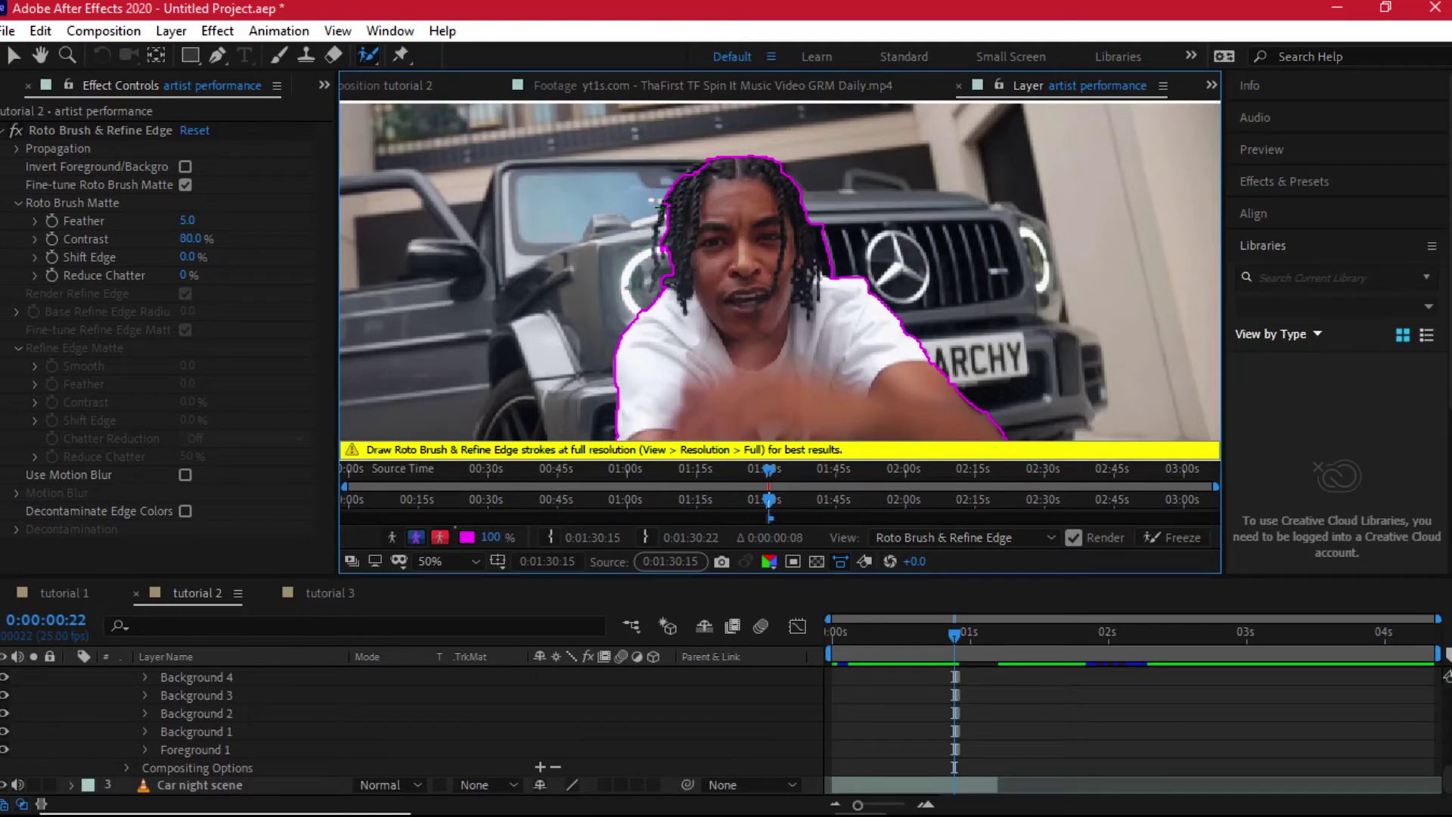
pyautogui.press(',')
pyautogui.press(',')
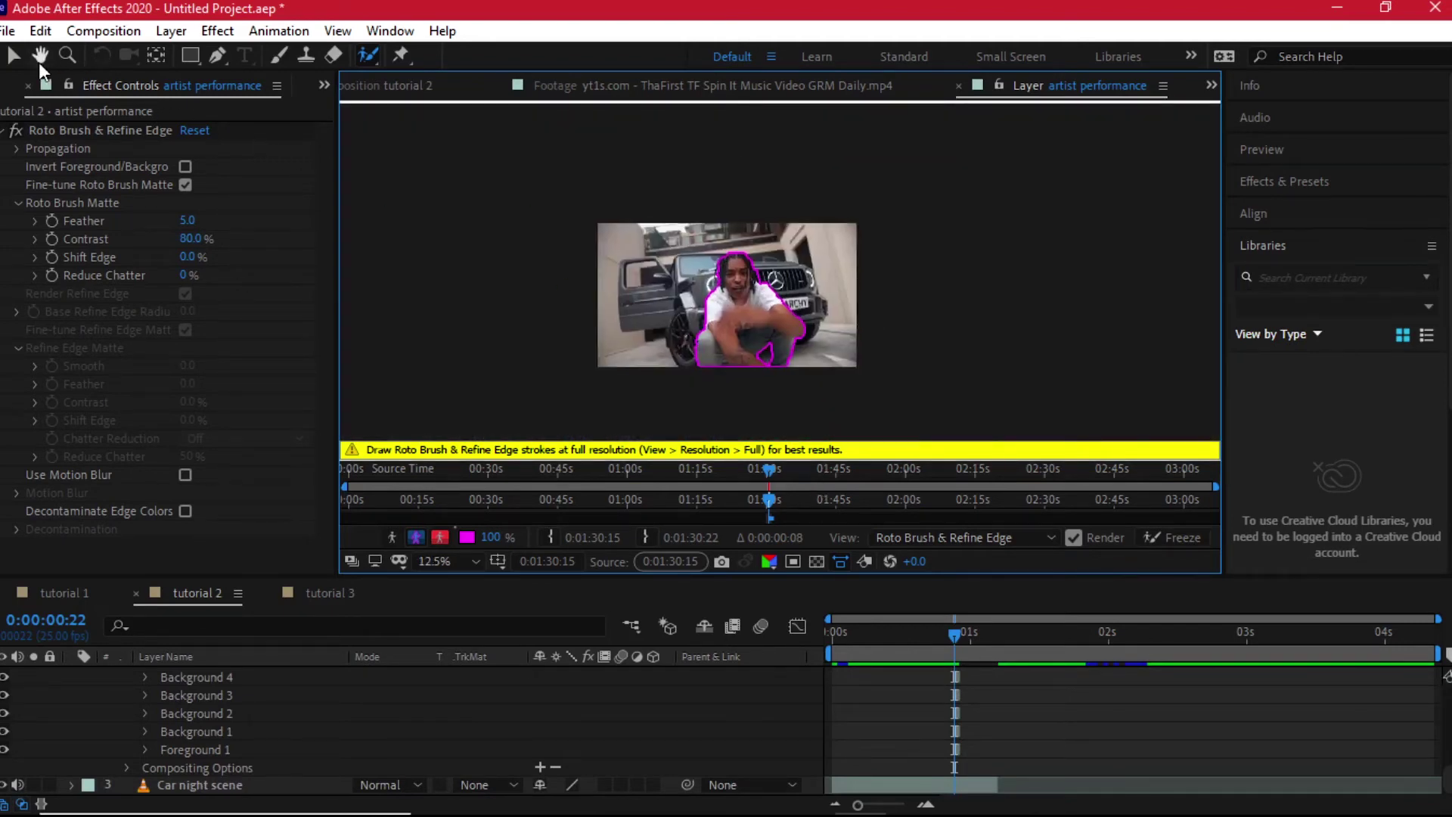
# Extend the Roto Brush span beyond the current frame and freeze the artist's cut-out.
pyautogui.click(12, 57)
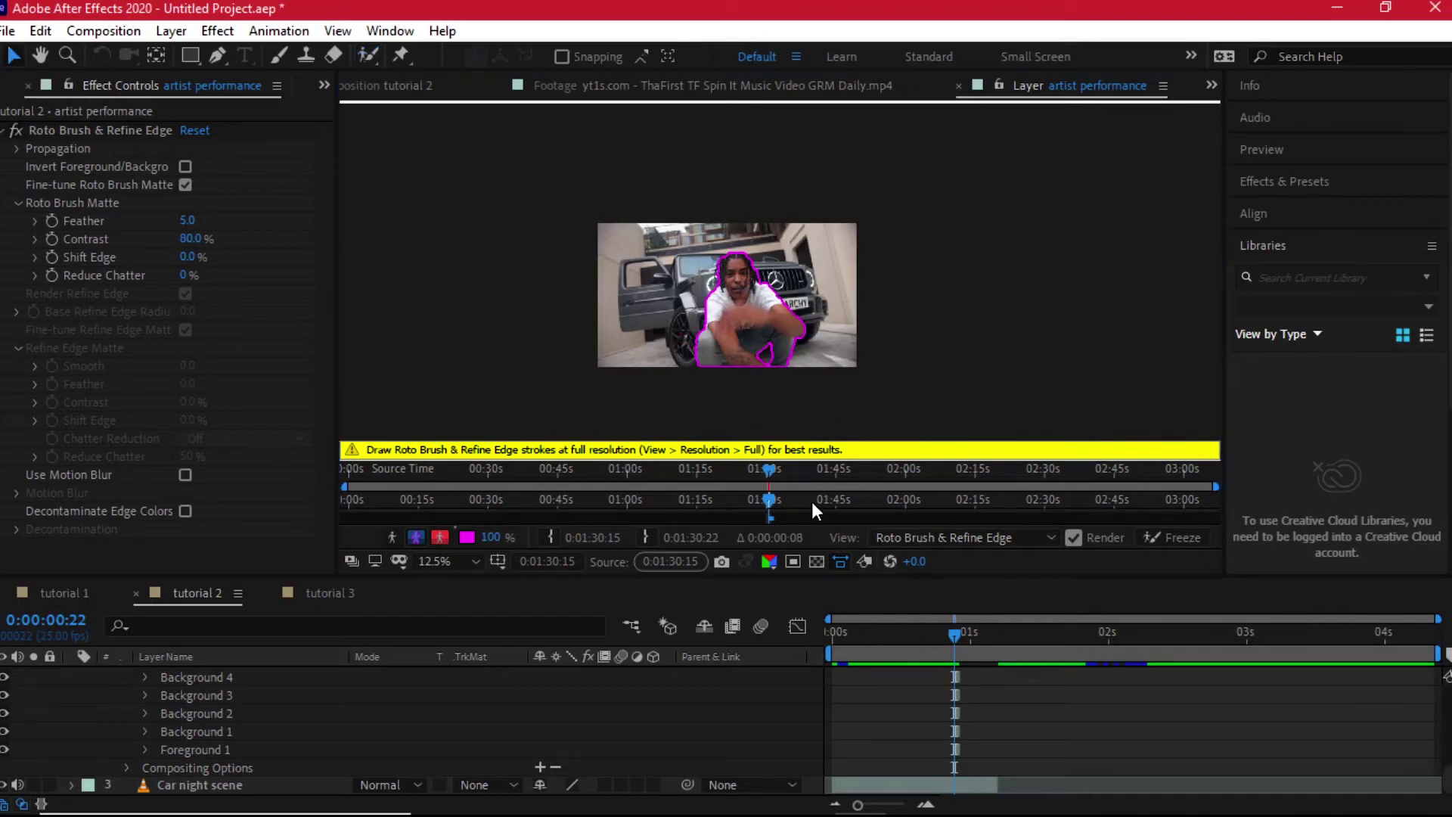
pyautogui.moveTo(773, 518); pyautogui.dragTo(796, 517)
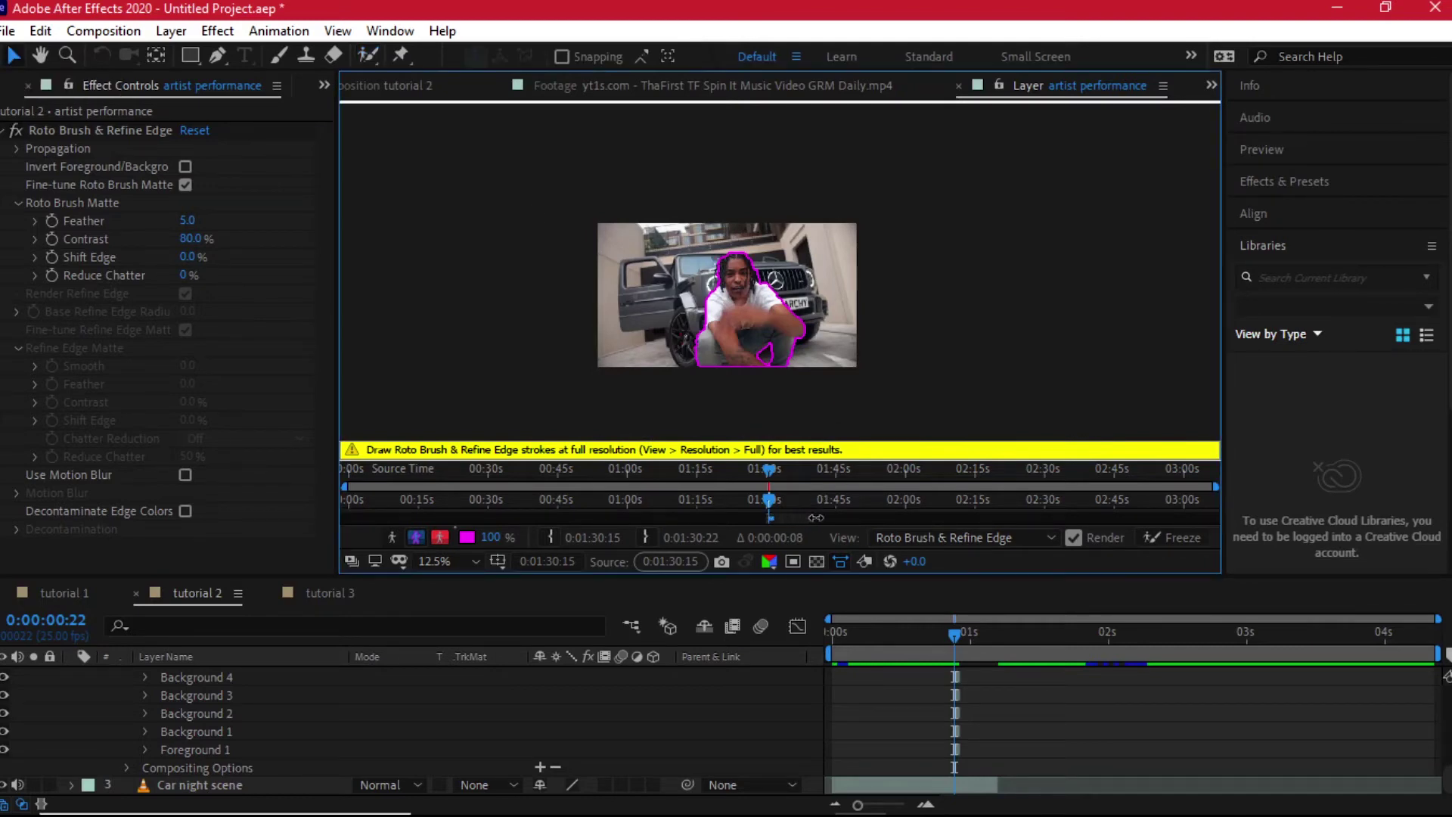
pyautogui.click(1183, 537)
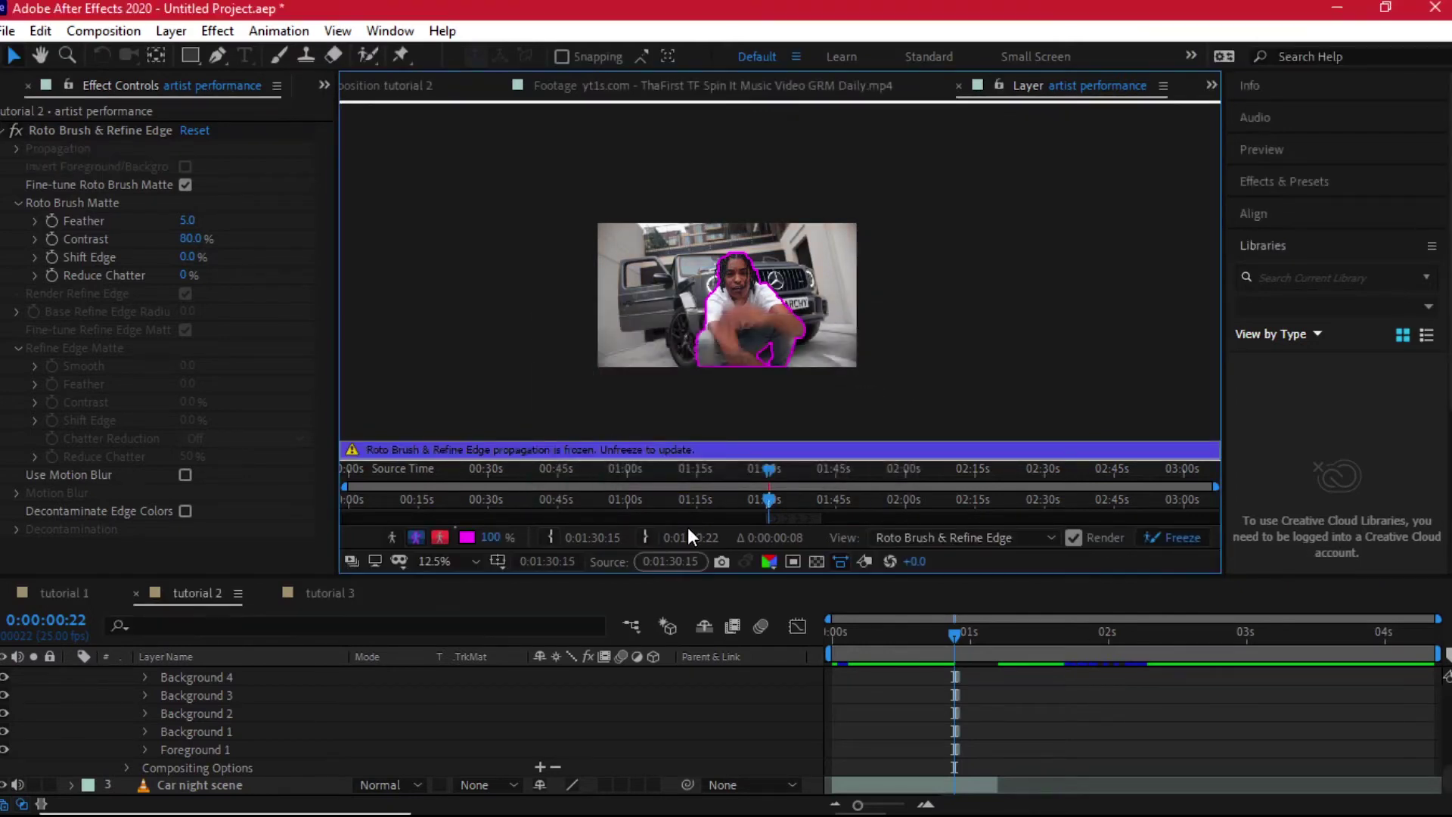
# Collapse the artist performance layer's properties and return to viewing the tutorial 2 composition.
pyautogui.scroll(10, 643, 680)
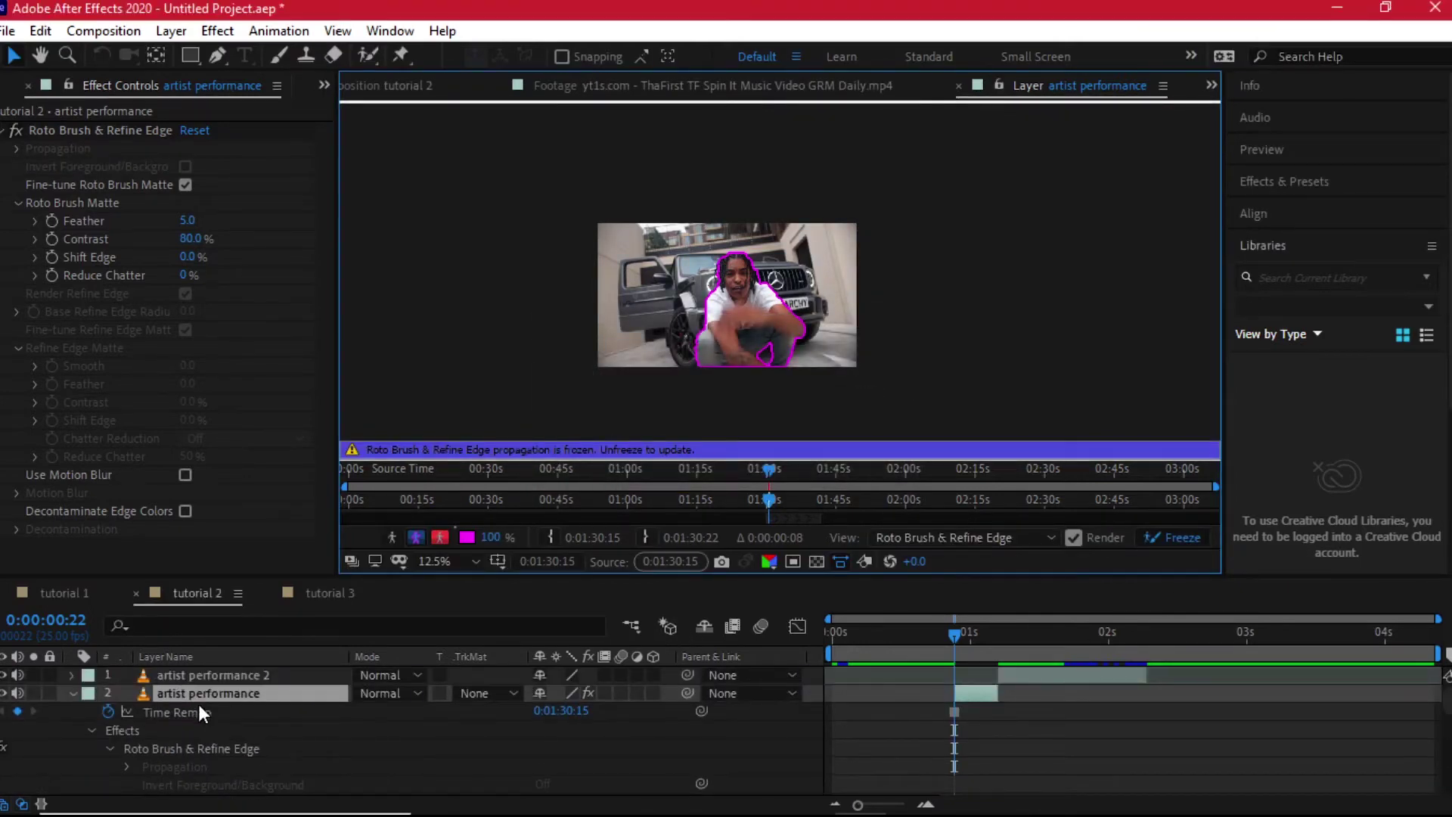
pyautogui.press('u')
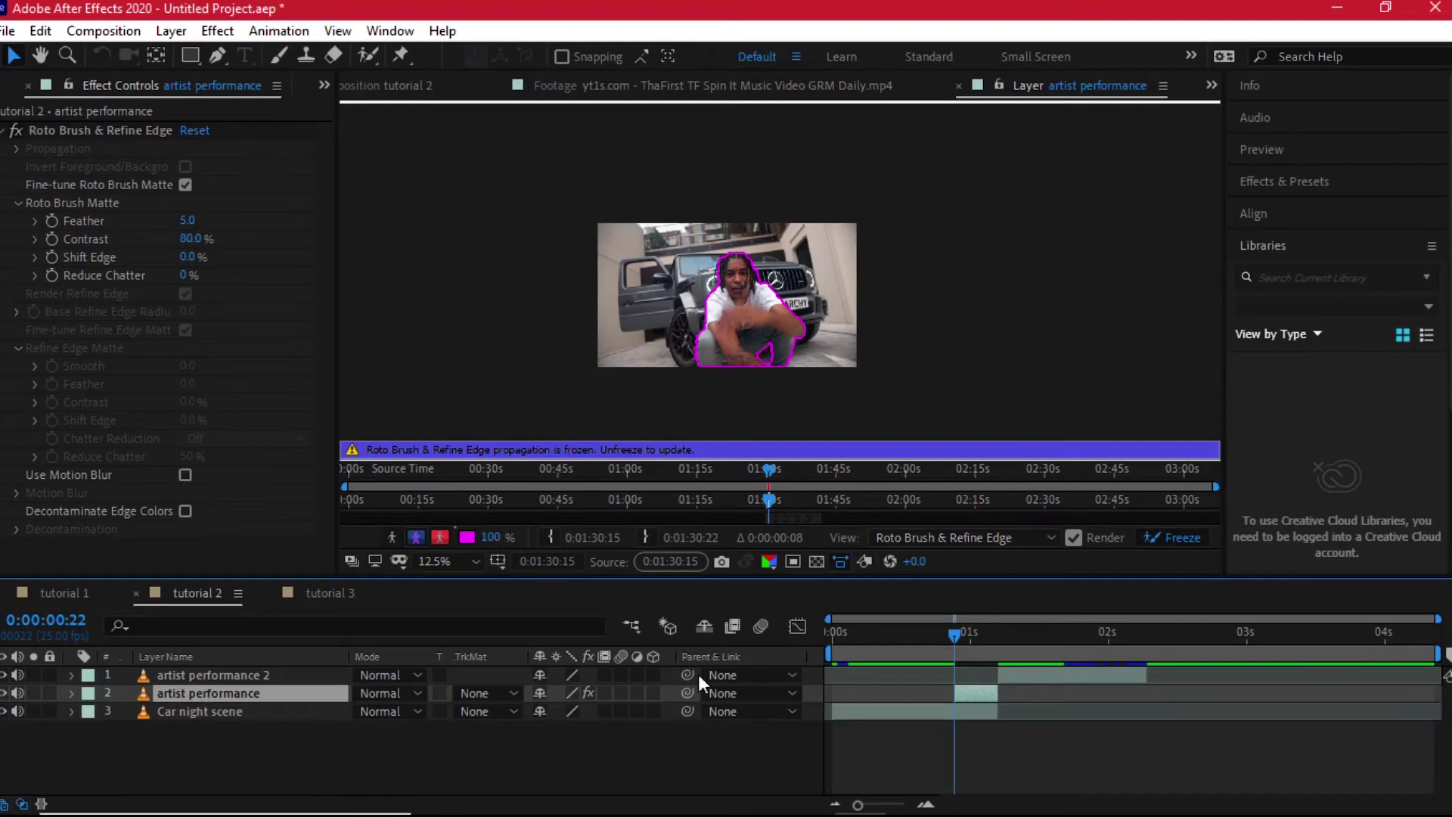
pyautogui.click(402, 89)
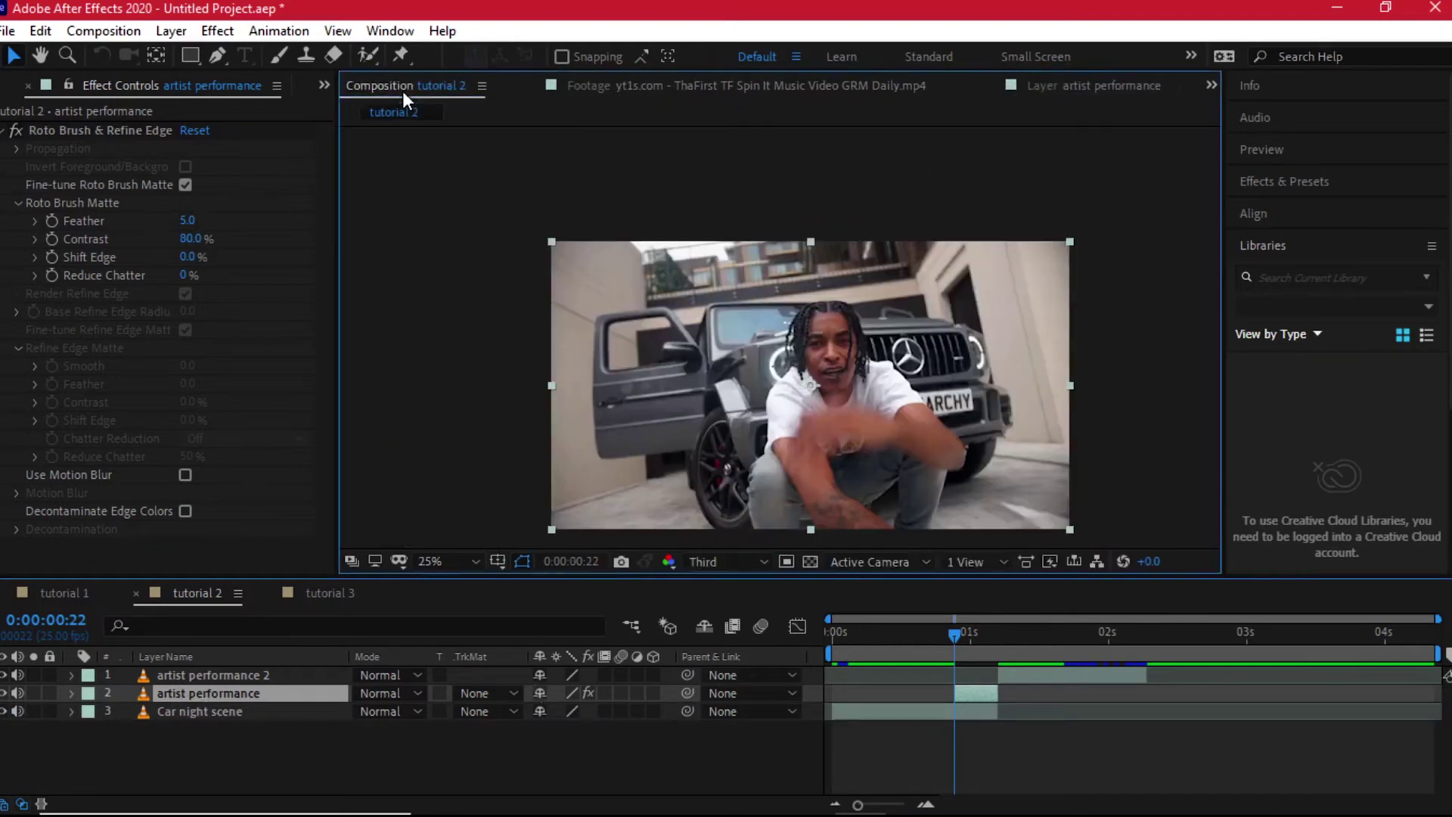
# Check the cut-out over the Car night scene and set a Position keyframe on artist performance at 0:00:00:22.
pyautogui.moveTo(956, 647)
pyautogui.mouseDown()
pyautogui.moveTo(924, 639)
pyautogui.moveTo(972, 641)
pyautogui.moveTo(914, 656)
pyautogui.moveTo(965, 646)
pyautogui.mouseUp()
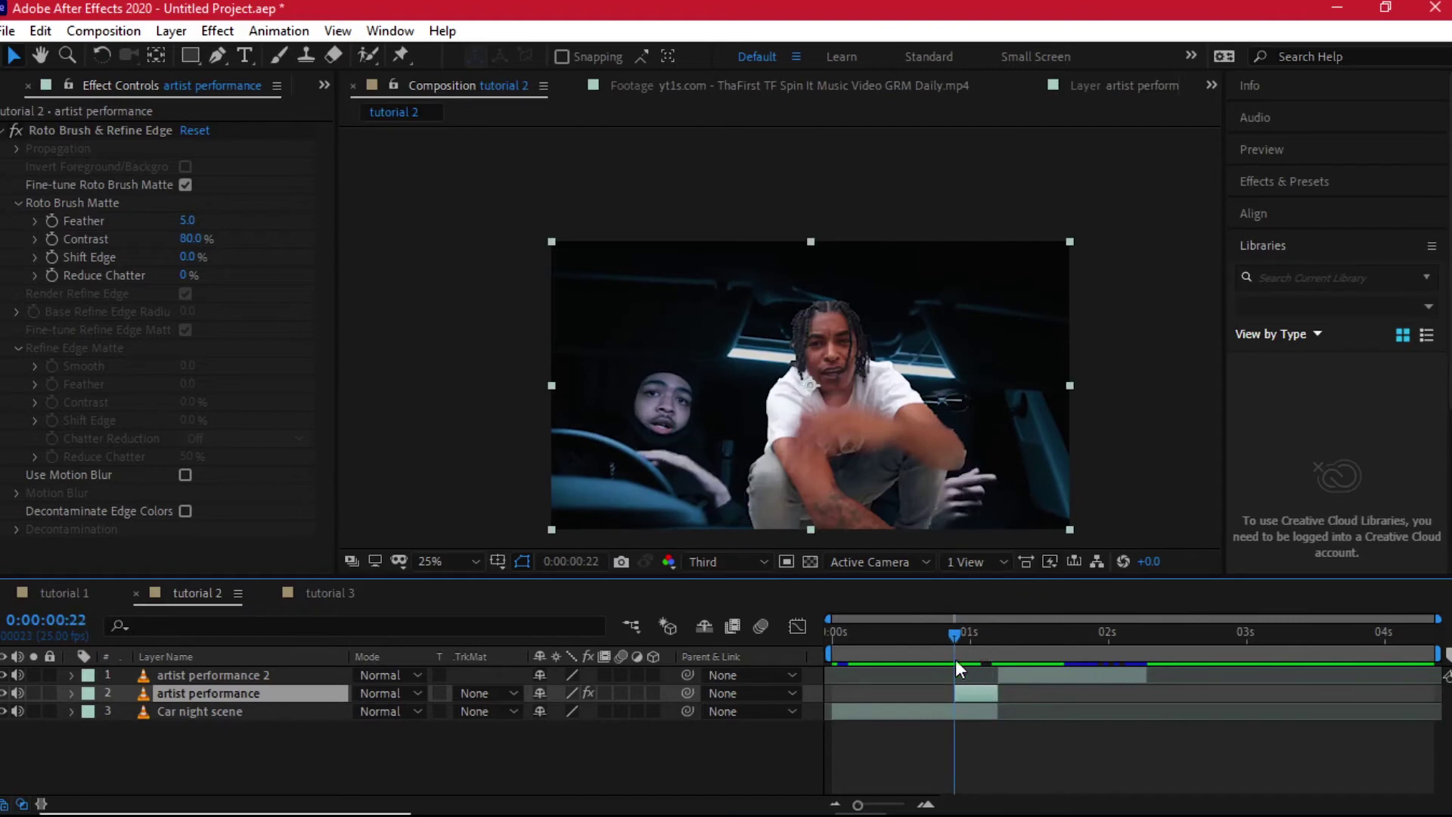
pyautogui.press('p')
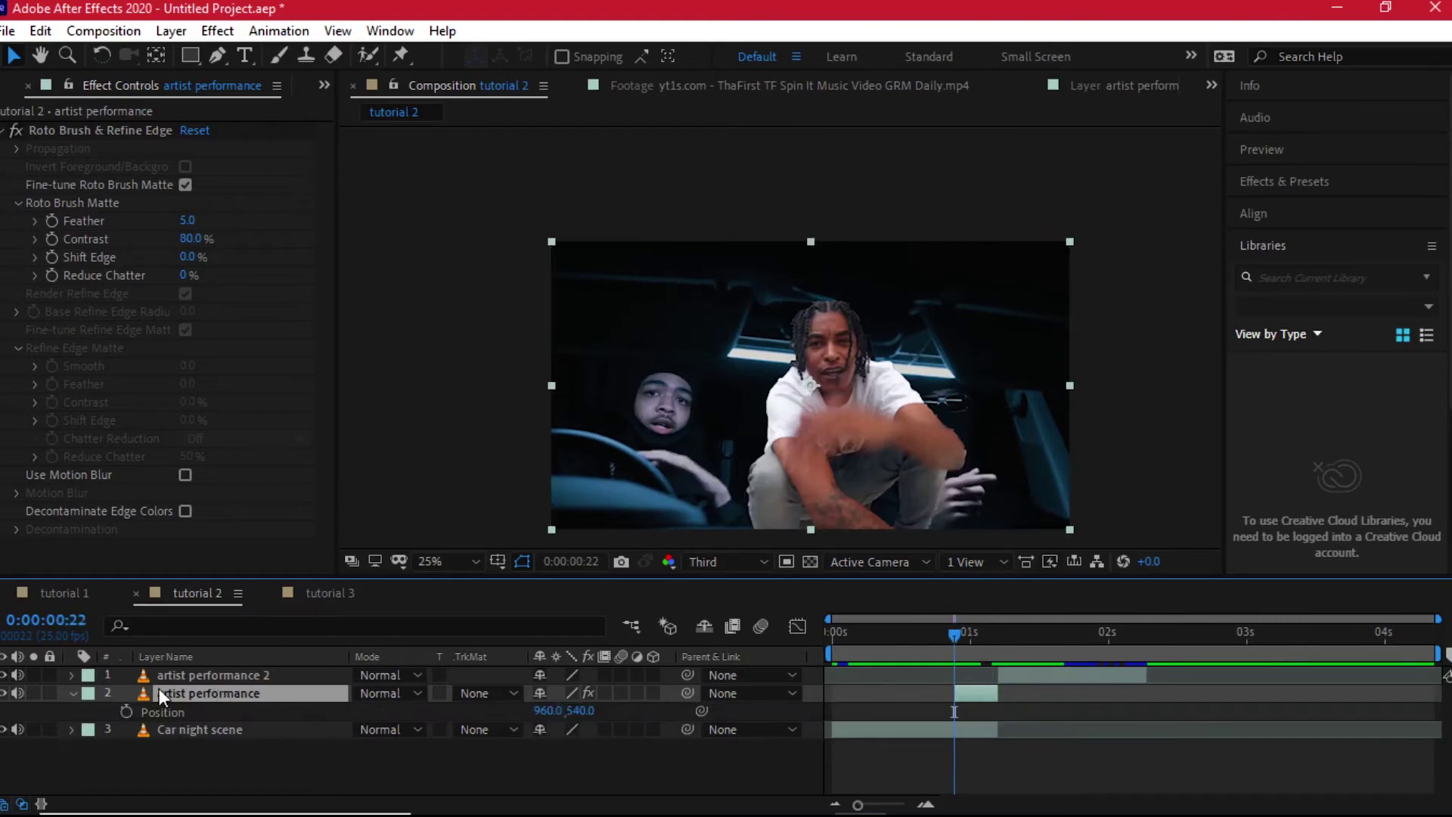
pyautogui.click(128, 712)
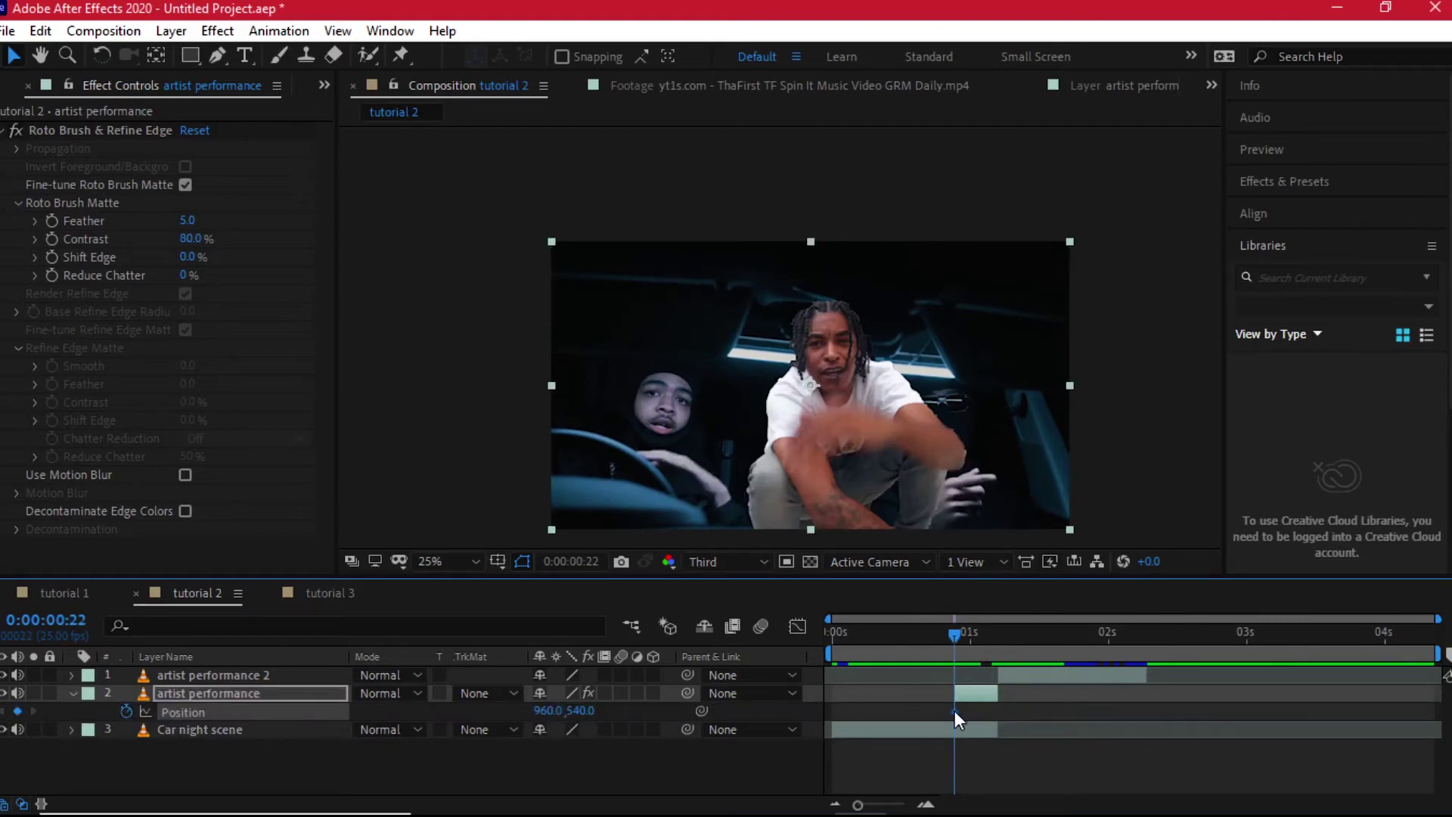
# Move artist performance's Position keyframe to 0:00:01:01 and set its Position at 0:00:00:22 to 960.0, 1517.0, below the frame.
pyautogui.moveTo(954, 712); pyautogui.dragTo(976, 712)
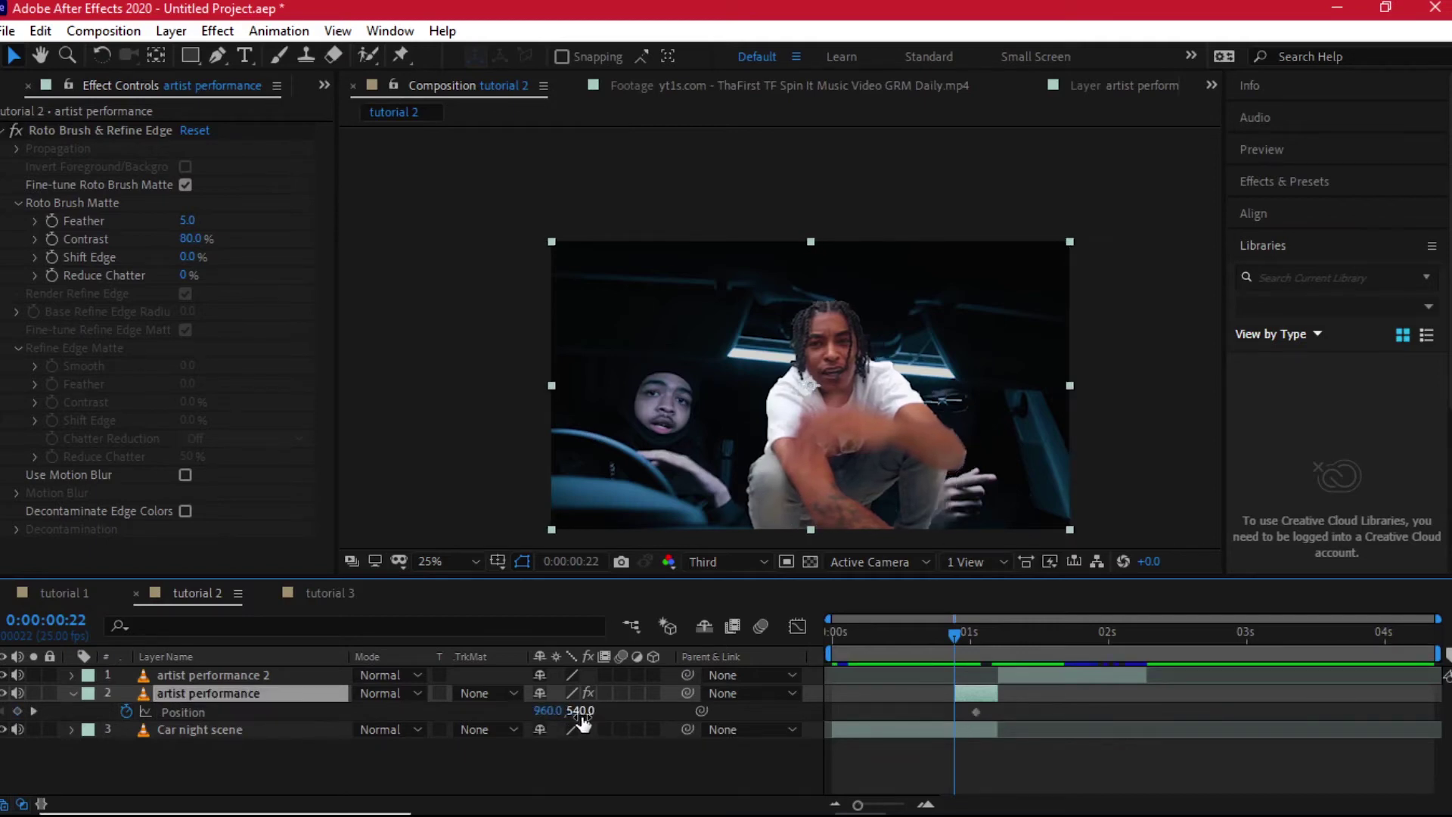
pyautogui.moveTo(580, 711); pyautogui.dragTo(832, 710)
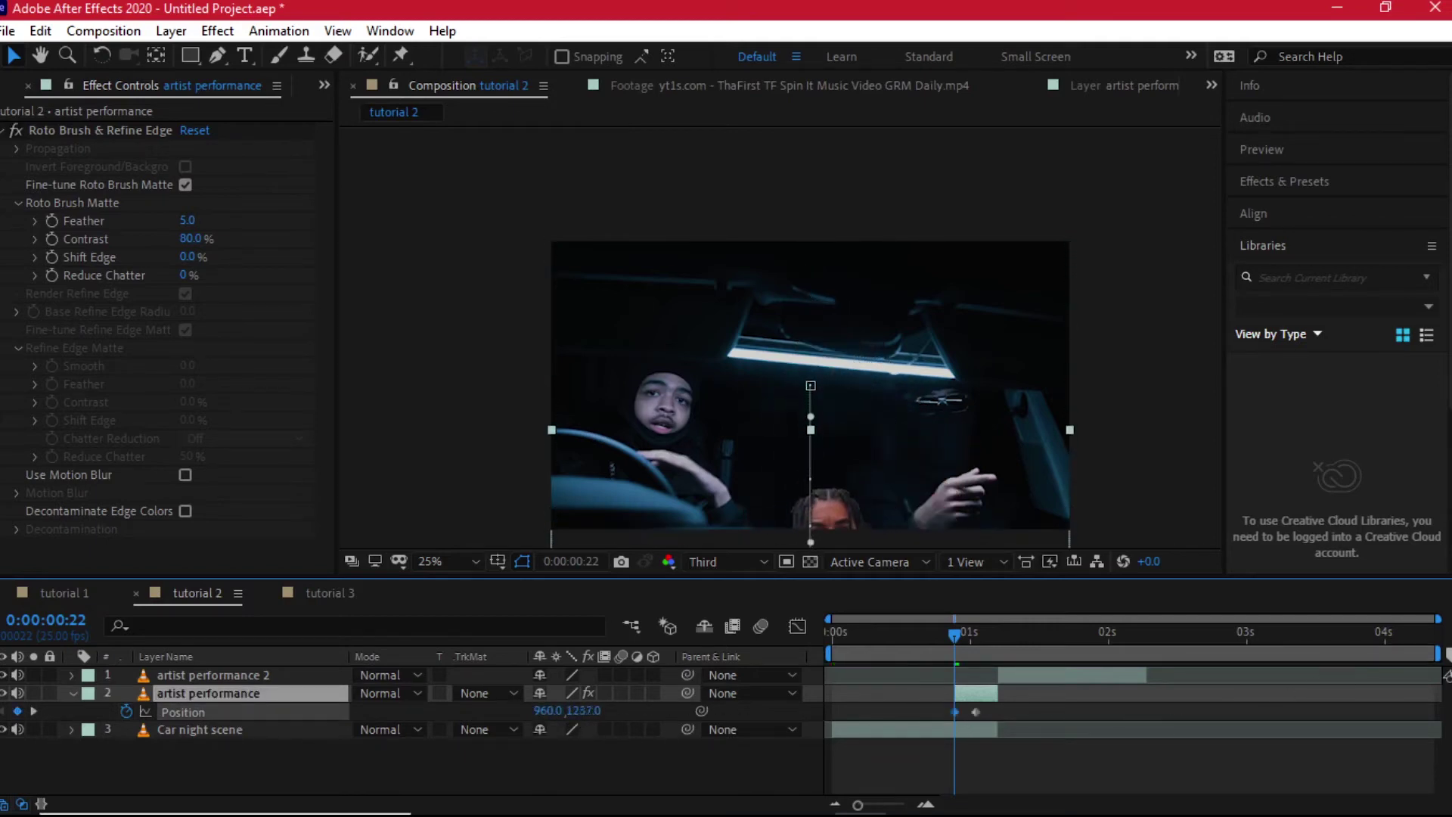
pyautogui.moveTo(836, 519)
pyautogui.mouseDown()
pyautogui.moveTo(836, 439)
pyautogui.moveTo(838, 560)
pyautogui.moveTo(846, 520)
pyautogui.moveTo(846, 534)
pyautogui.mouseUp()
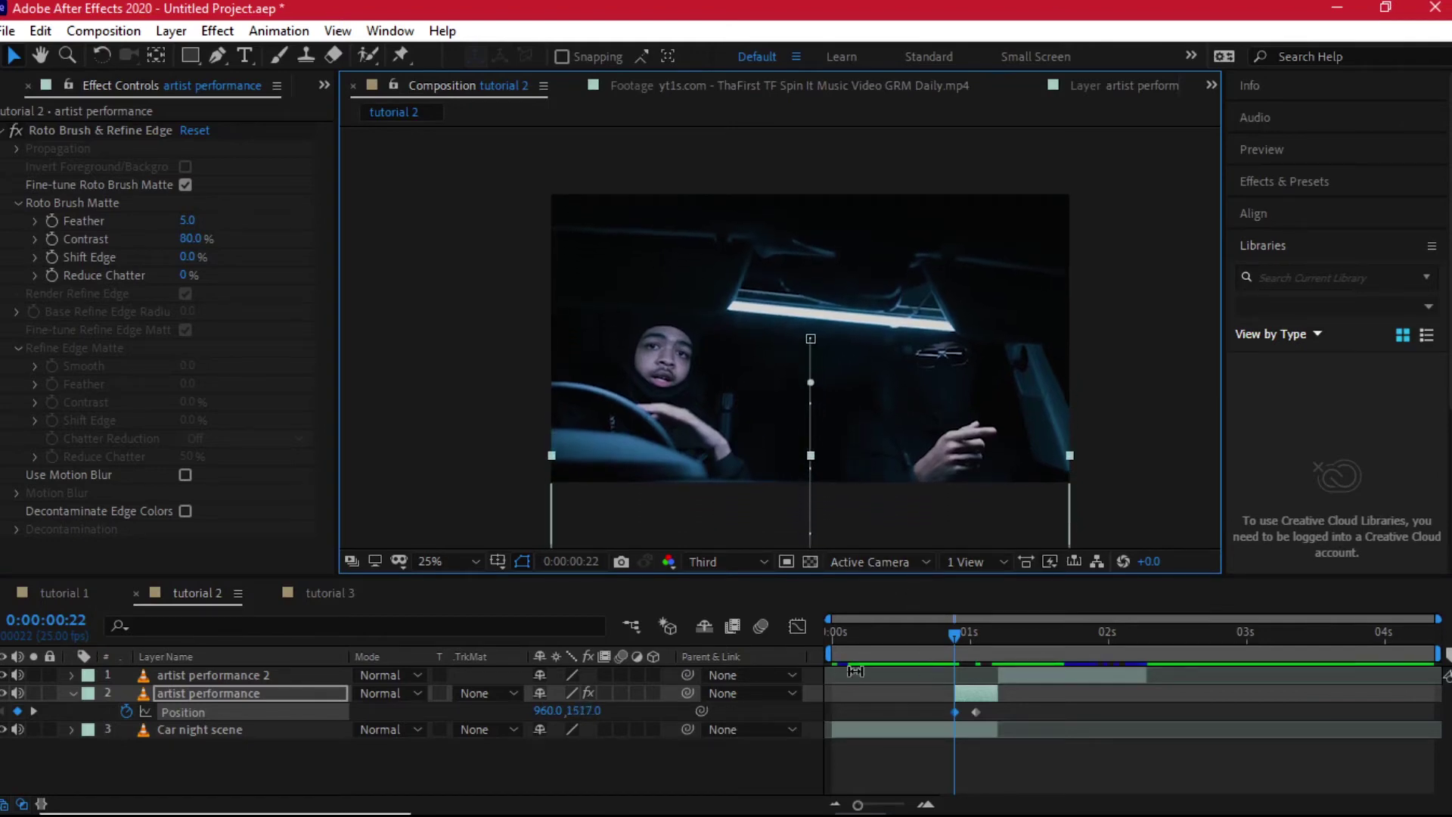
pyautogui.moveTo(971, 650)
pyautogui.mouseDown()
pyautogui.moveTo(927, 651)
pyautogui.moveTo(1050, 637)
pyautogui.moveTo(918, 654)
pyautogui.moveTo(969, 647)
pyautogui.mouseUp()
# Collapse the artist performance layer's properties and set its label colour to Red.
pyautogui.click(166, 699)
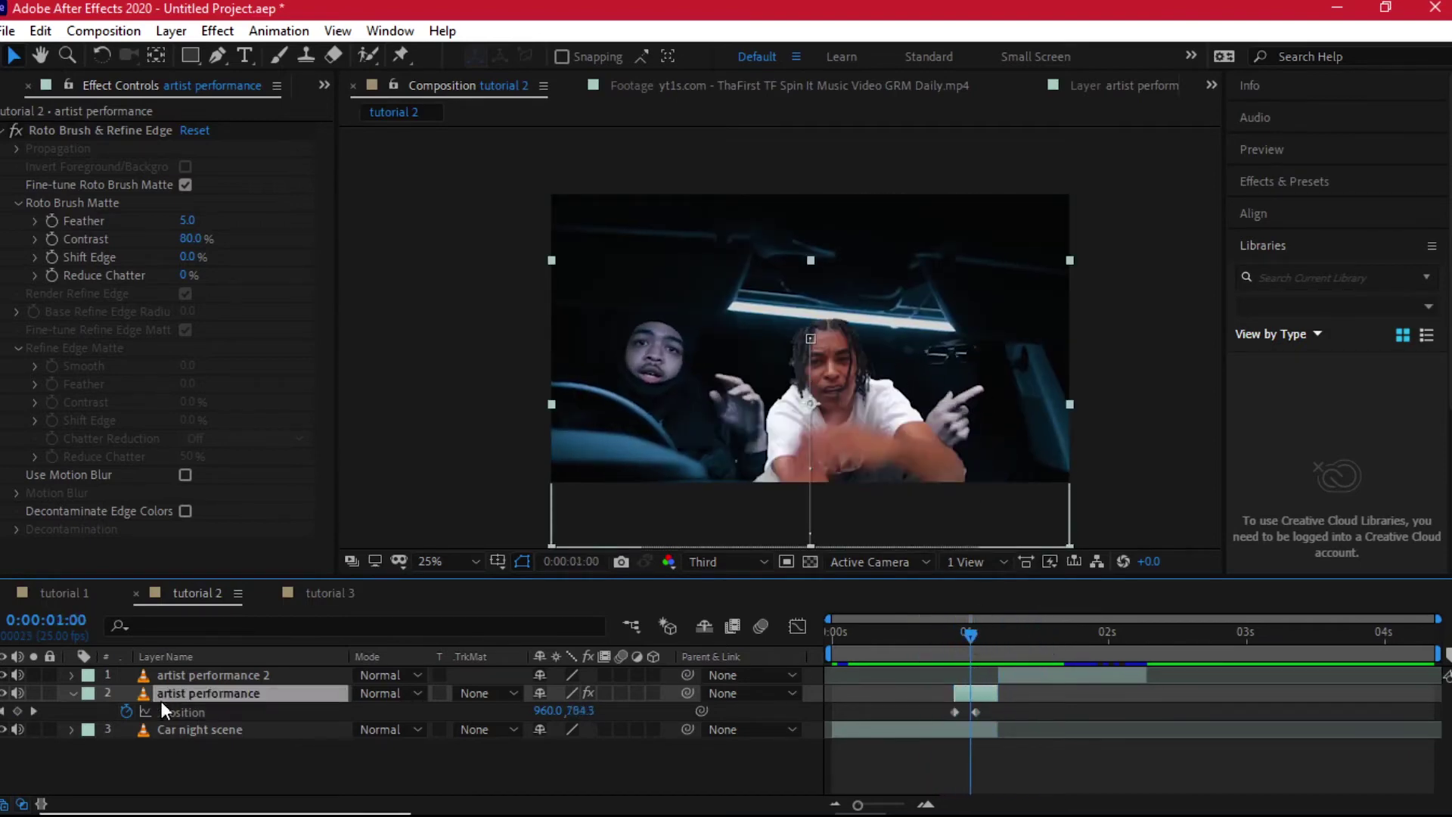
pyautogui.hotkey('ctrl', 'alt', 't')
pyautogui.press('u')
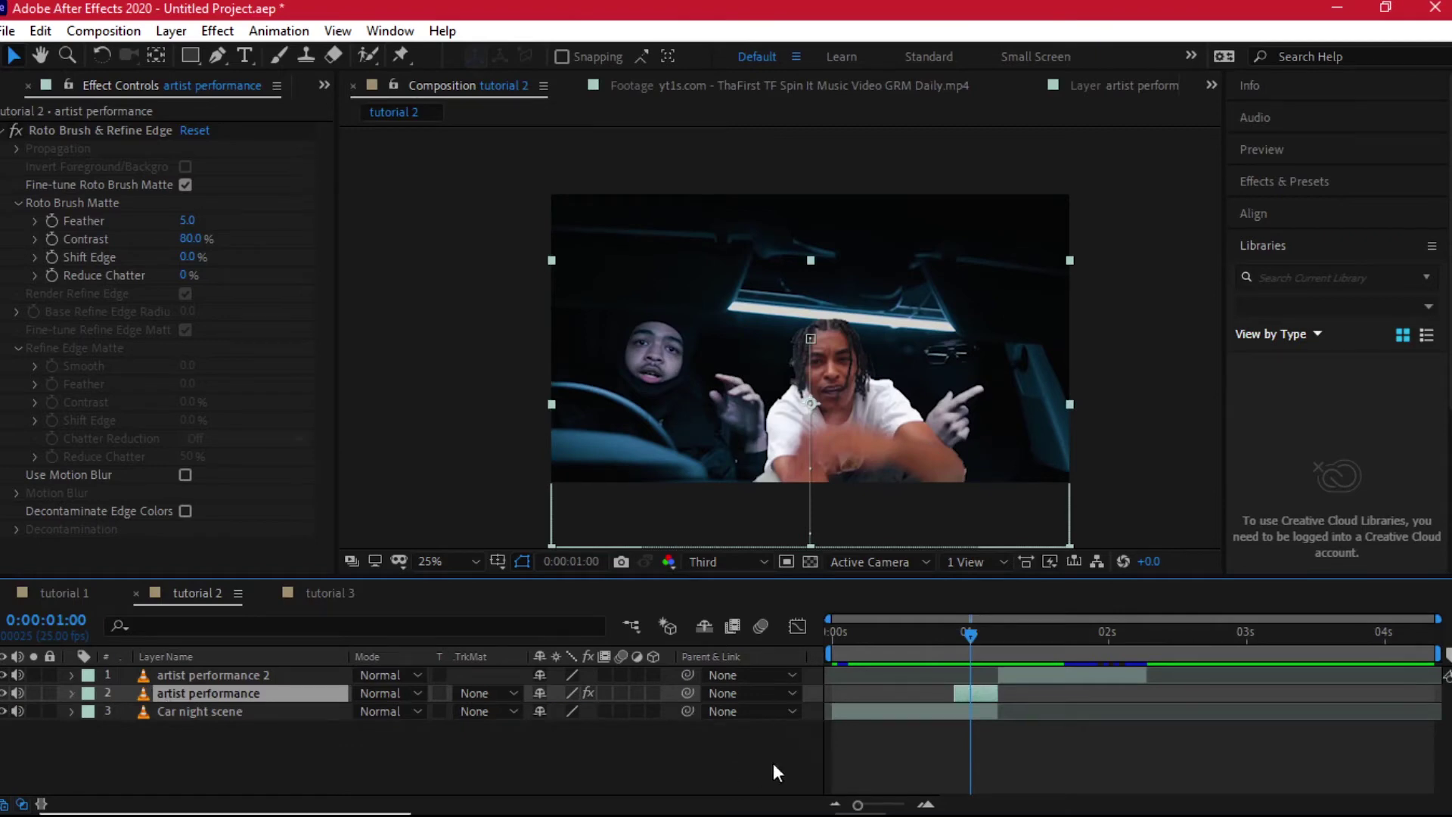
pyautogui.click(1005, 679)
pyautogui.click(972, 697)
pyautogui.click(88, 692)
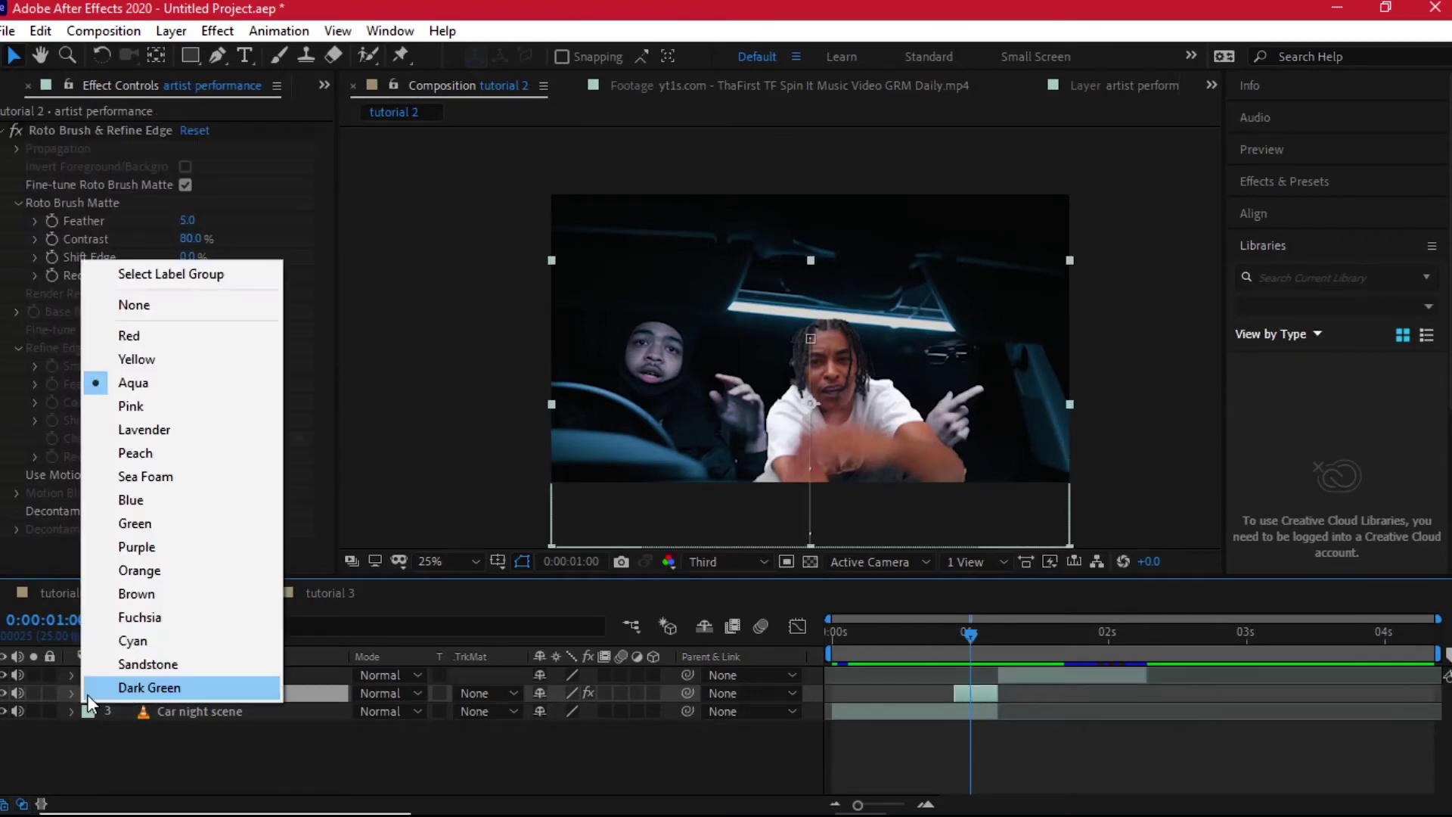
pyautogui.click(169, 524)
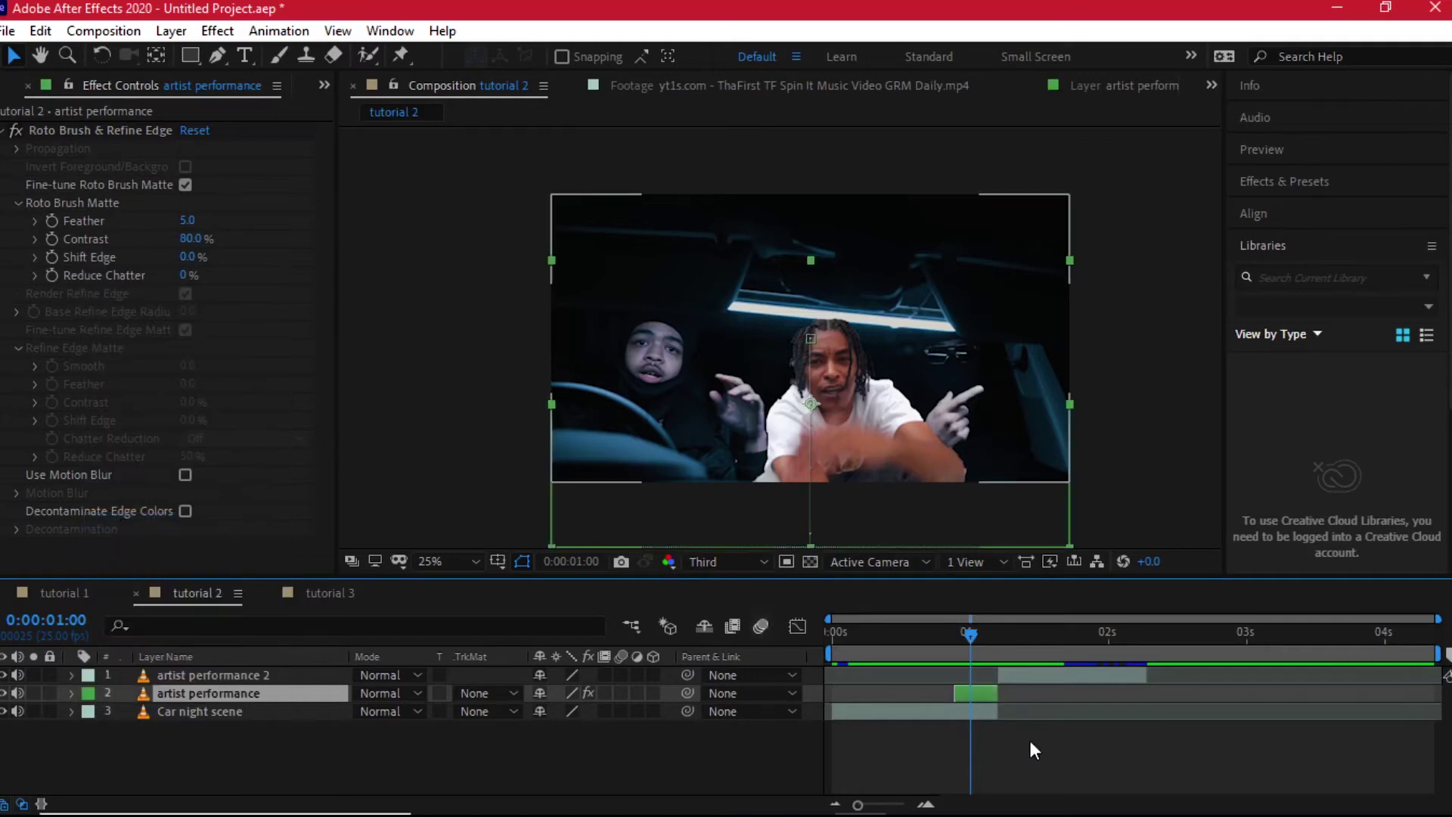
pyautogui.click(88, 692)
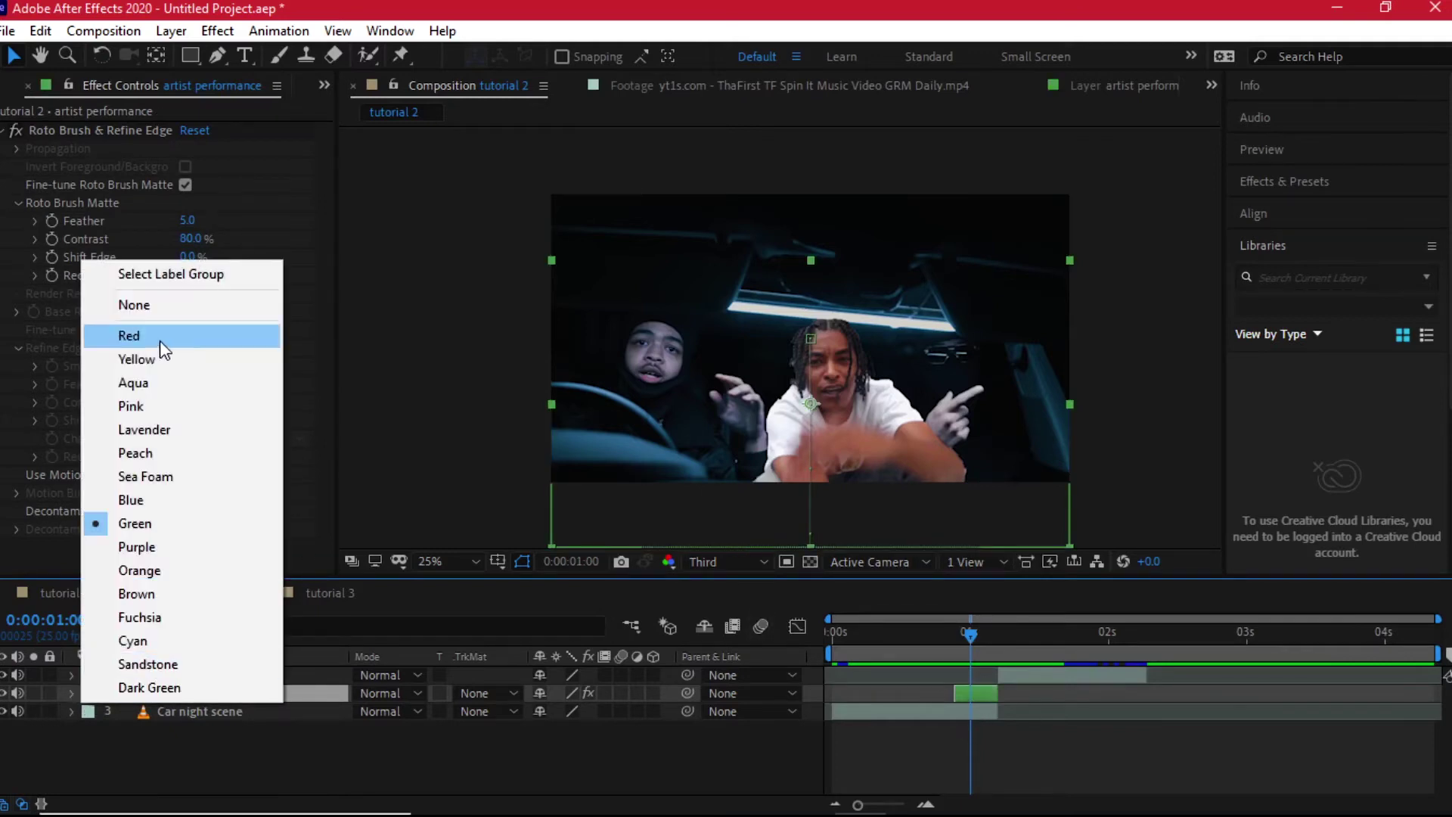
pyautogui.click(161, 336)
# Duplicate the artist performance layer and start the copy at 0:00:00:23, one frame after the original.
pyautogui.moveTo(975, 649)
pyautogui.mouseDown()
pyautogui.moveTo(928, 651)
pyautogui.moveTo(954, 641)
pyautogui.mouseUp()
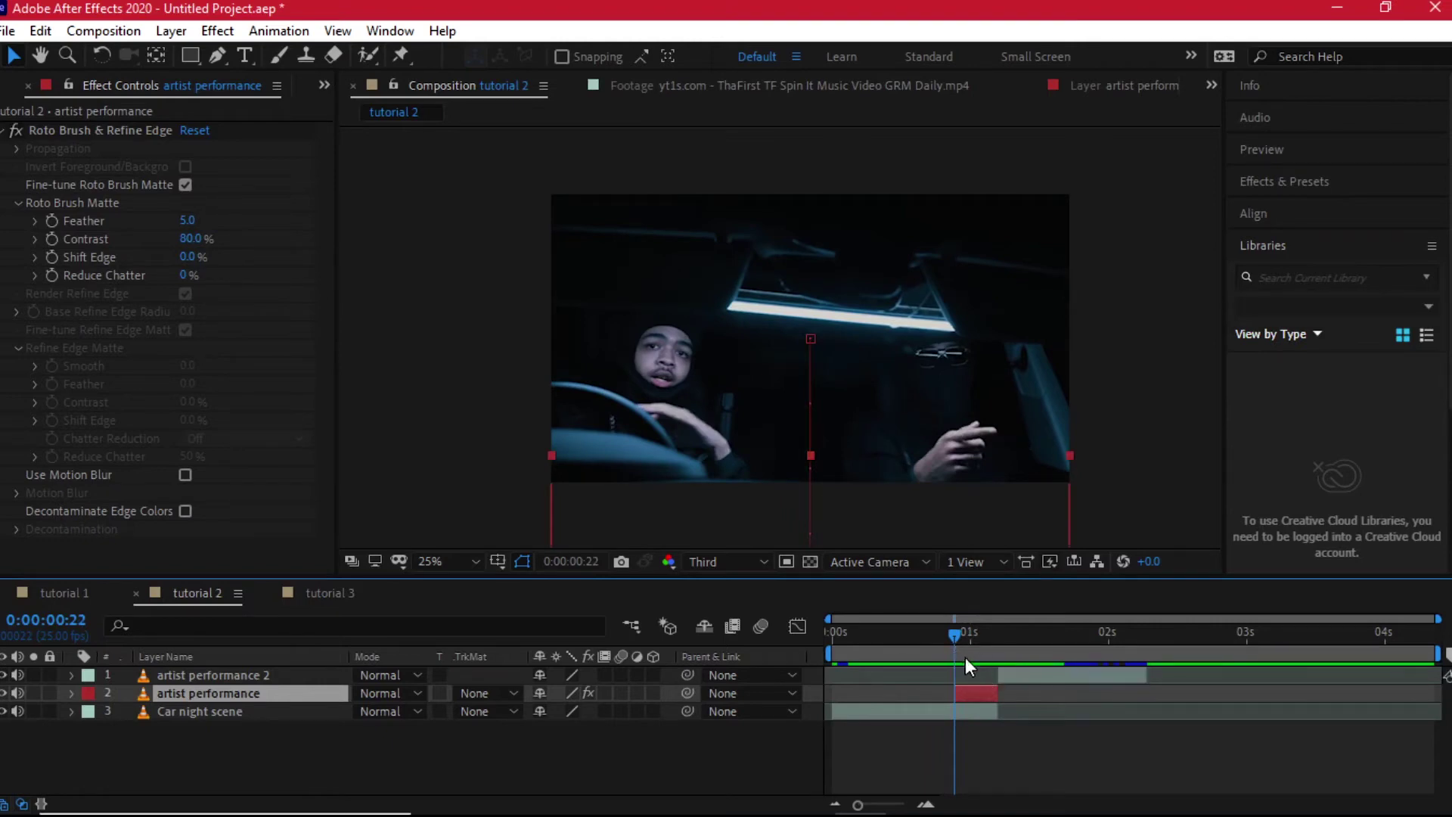
pyautogui.moveTo(965, 657)
pyautogui.mouseDown()
pyautogui.moveTo(942, 647)
pyautogui.moveTo(955, 644)
pyautogui.mouseUp()
pyautogui.hotkey('ctrl', 'd')
pyautogui.scroll(3, 983, 690)
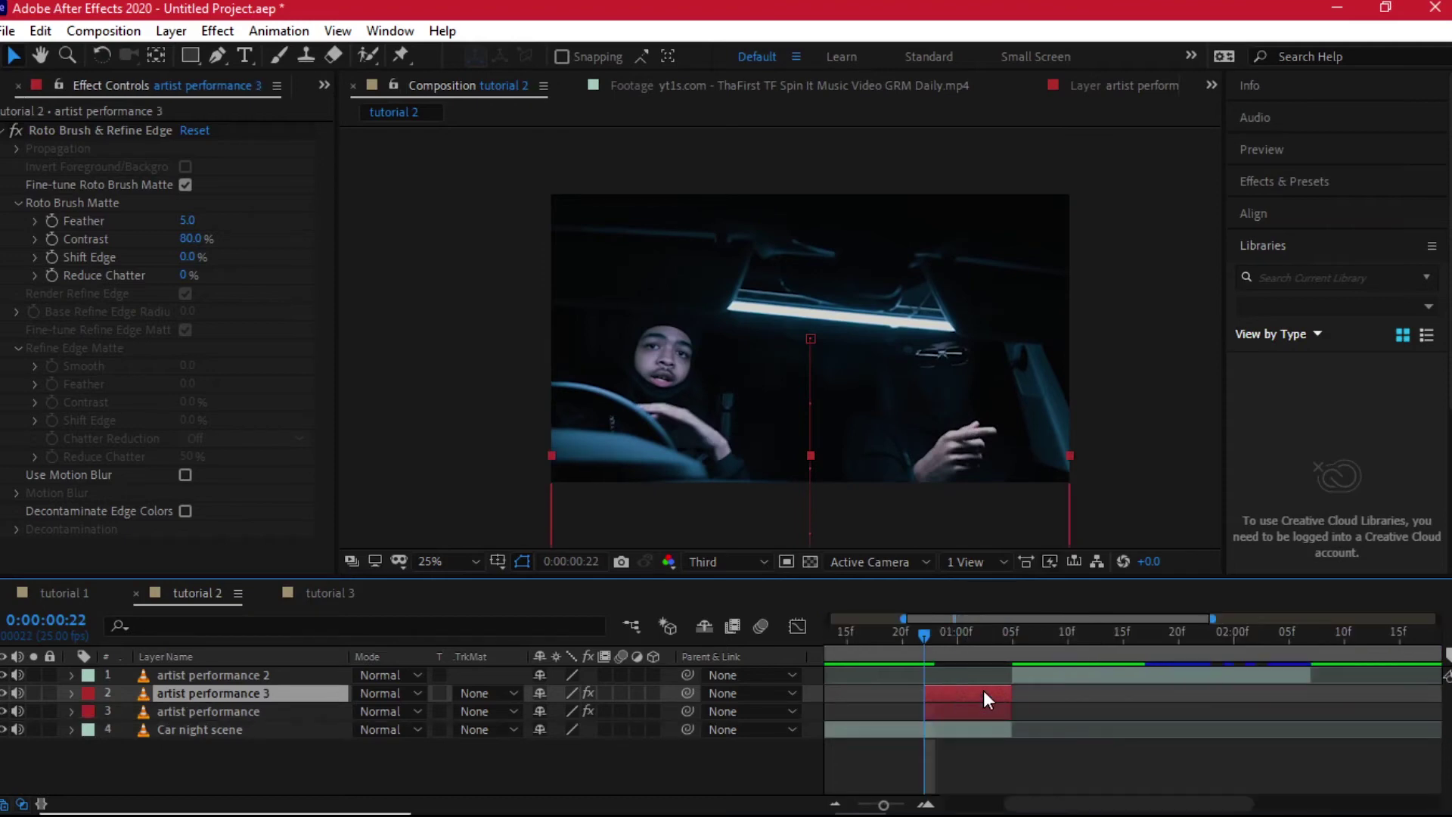
pyautogui.press('pagedown')
pyautogui.press('pageup')
pyautogui.scroll(-3, 983, 690)
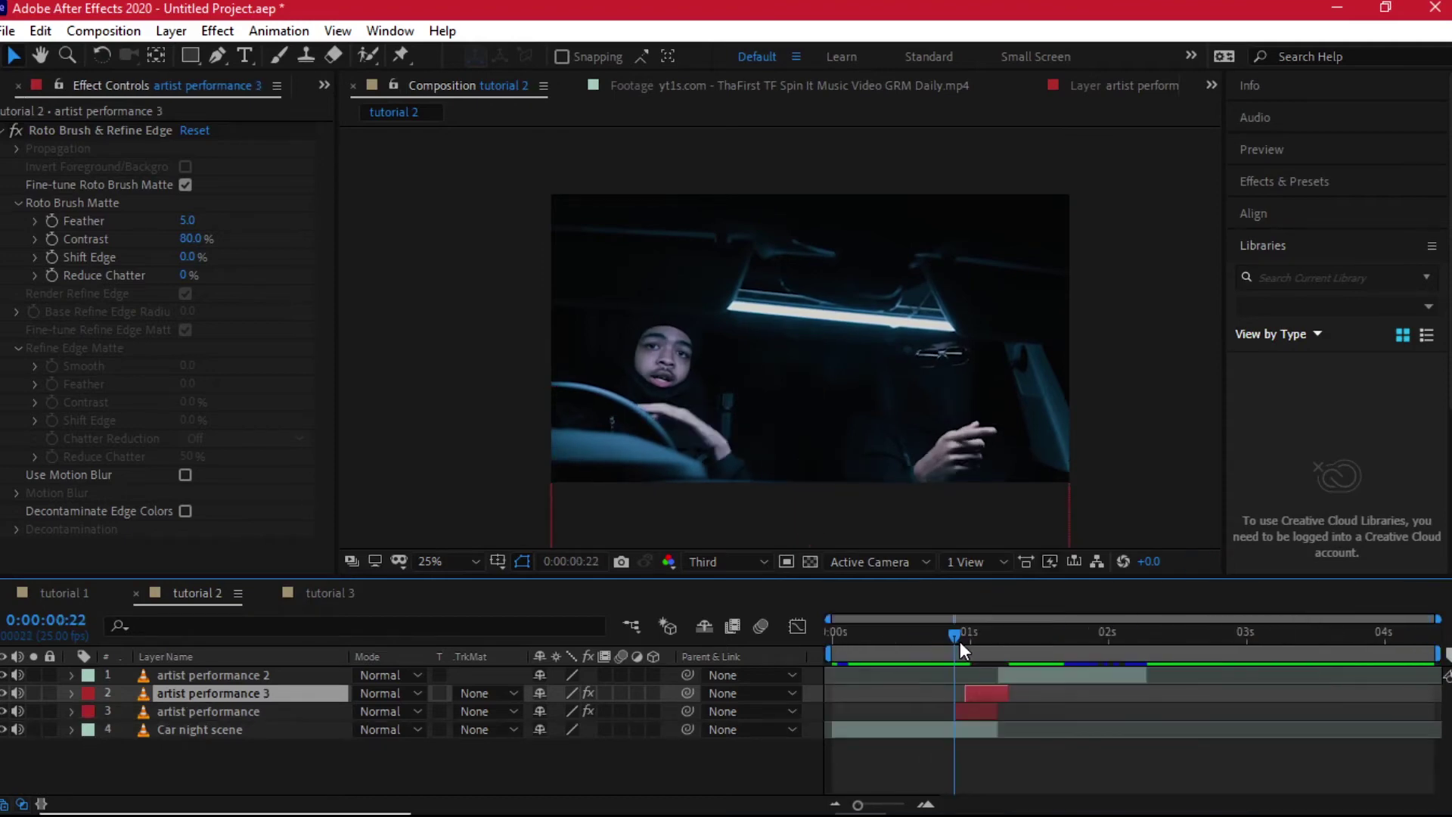
pyautogui.click(978, 711)
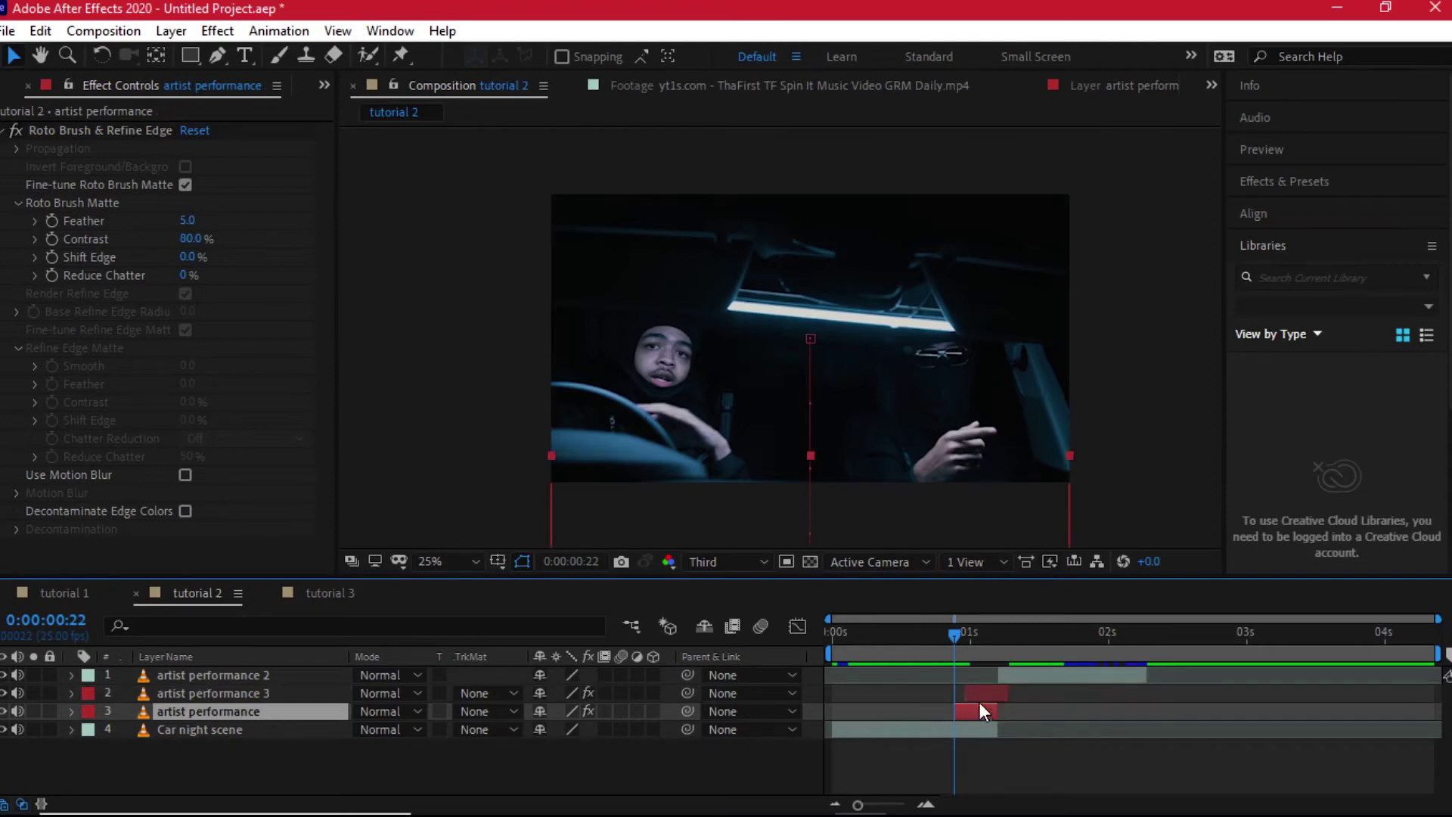
pyautogui.moveTo(962, 638)
pyautogui.mouseDown()
pyautogui.moveTo(987, 641)
pyautogui.moveTo(946, 650)
pyautogui.mouseUp()
pyautogui.press('pagedown')
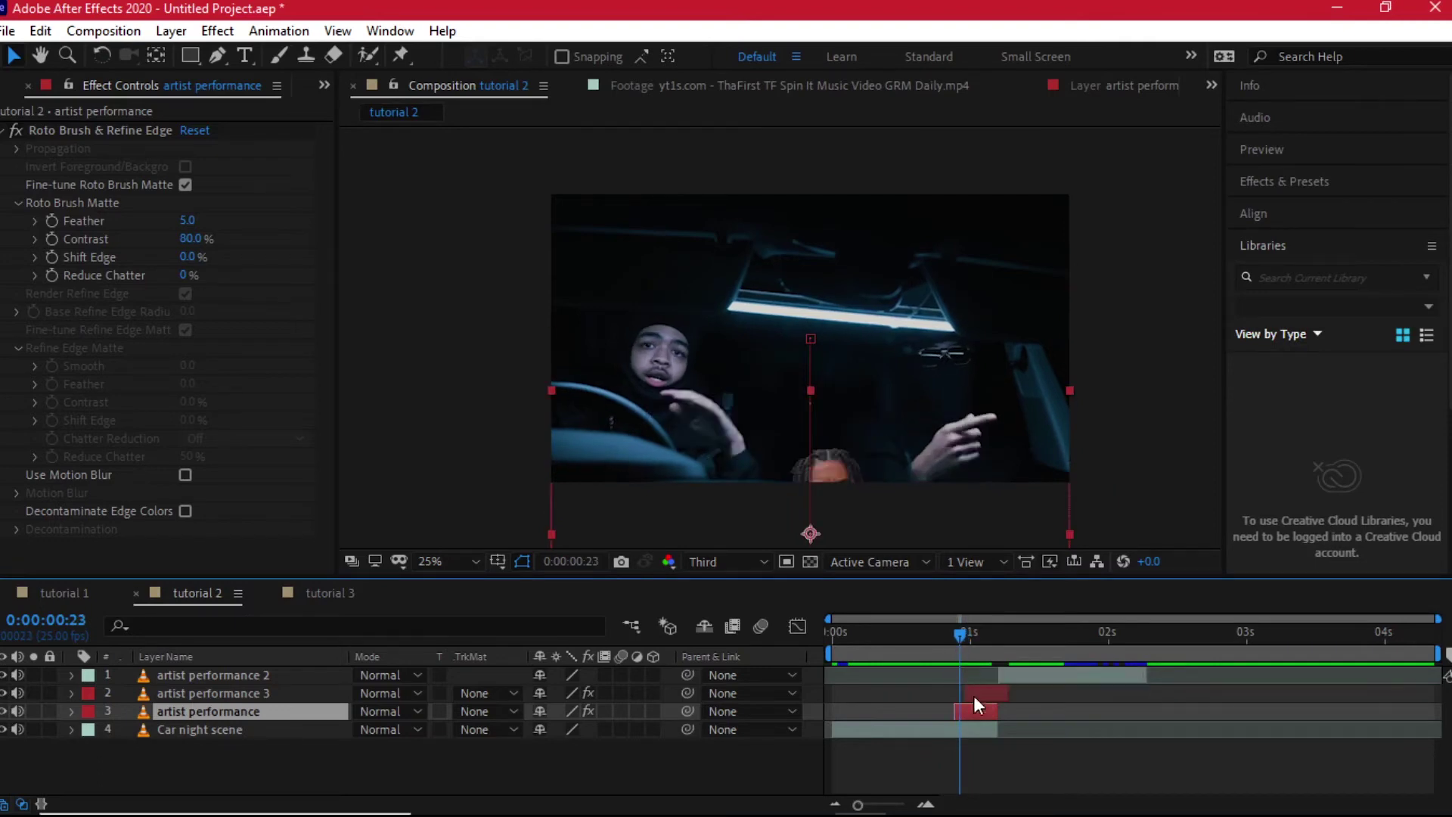
pyautogui.moveTo(980, 695); pyautogui.dragTo(973, 697)
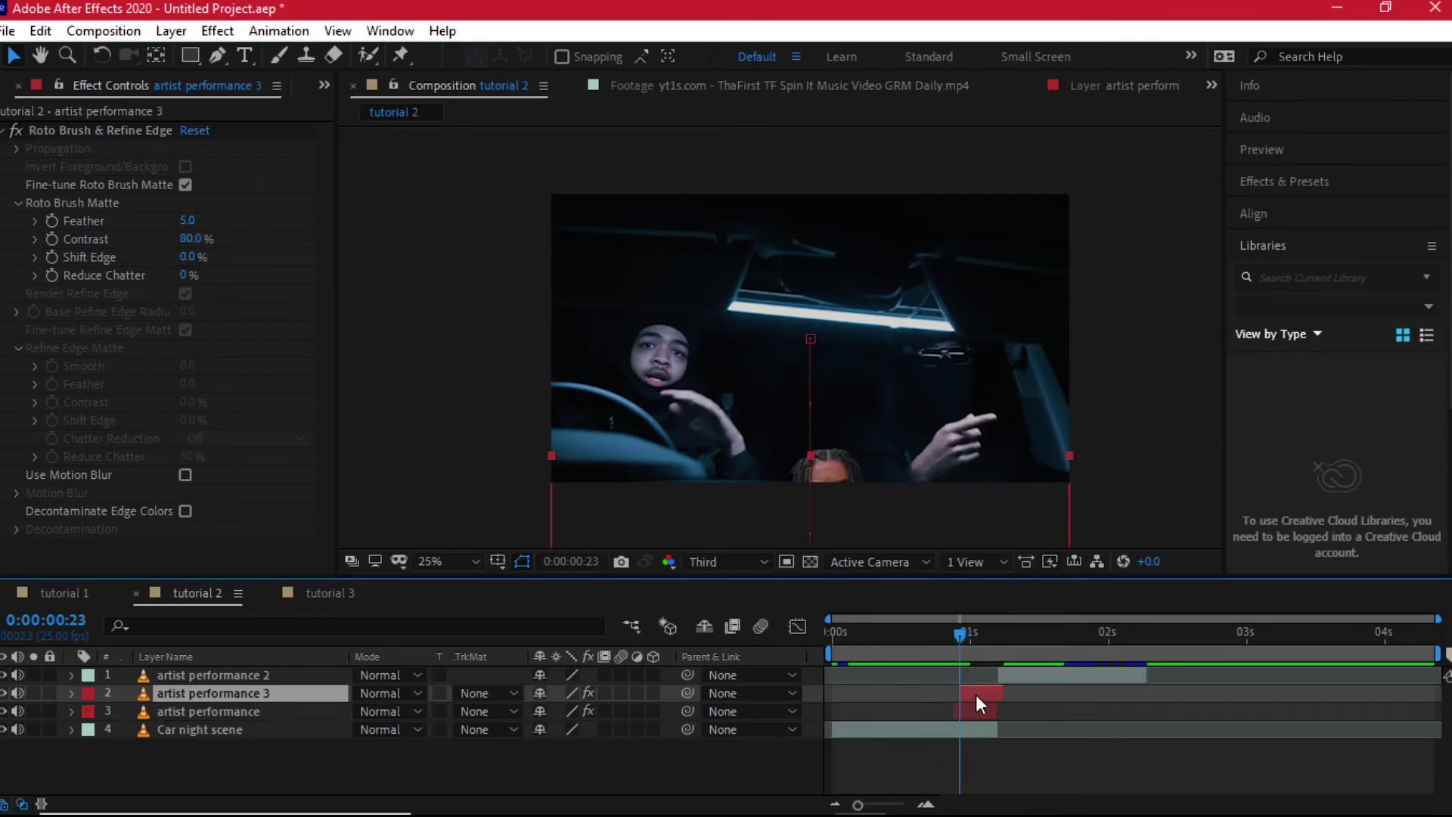
# Duplicate artist performance 3, start the new copy one frame later, and end both copies together with the original artist performance layer.
pyautogui.hotkey('ctrl', 'd')
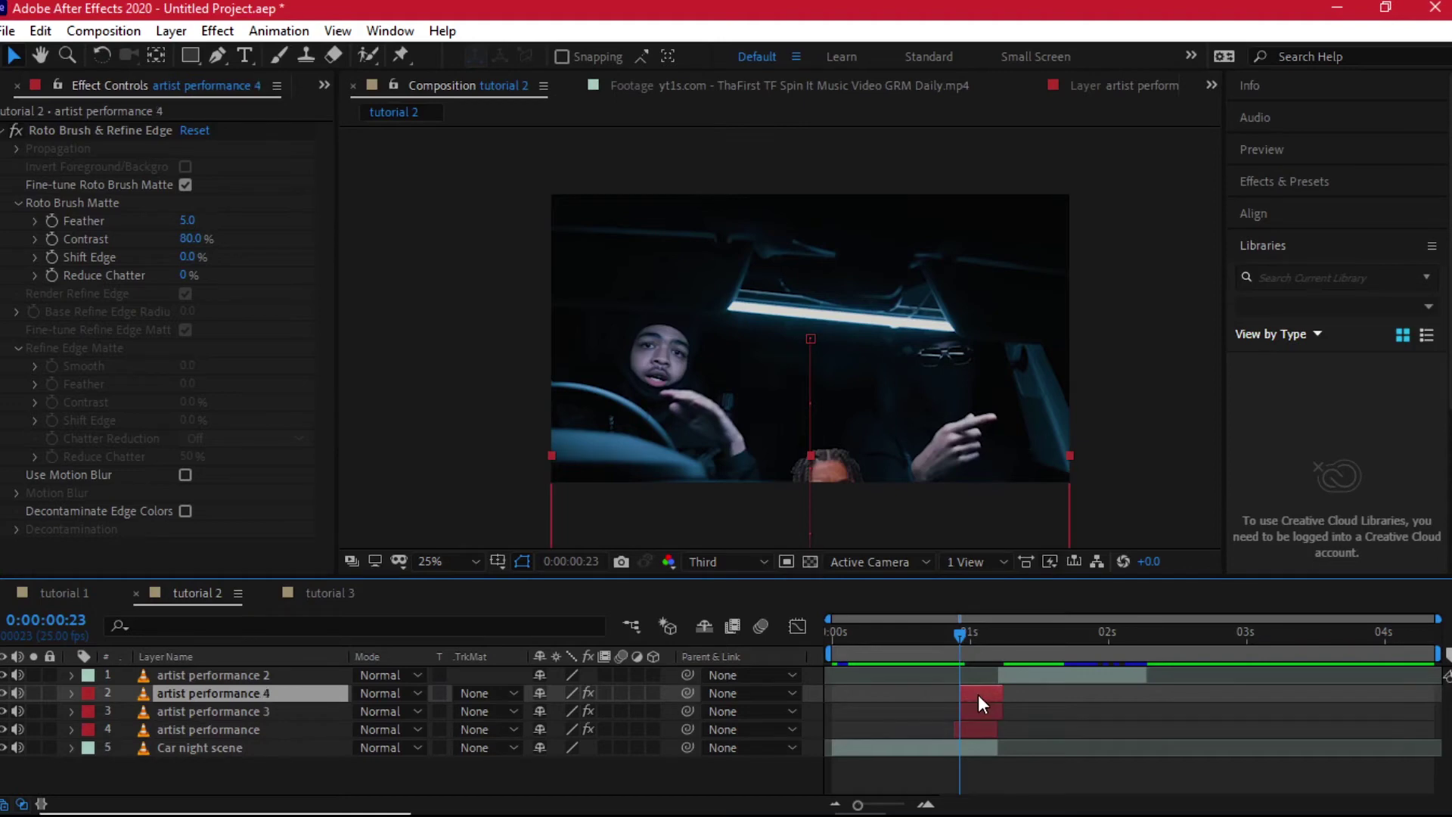
pyautogui.press('pagedown')
pyautogui.moveTo(977, 692); pyautogui.dragTo(973, 646)
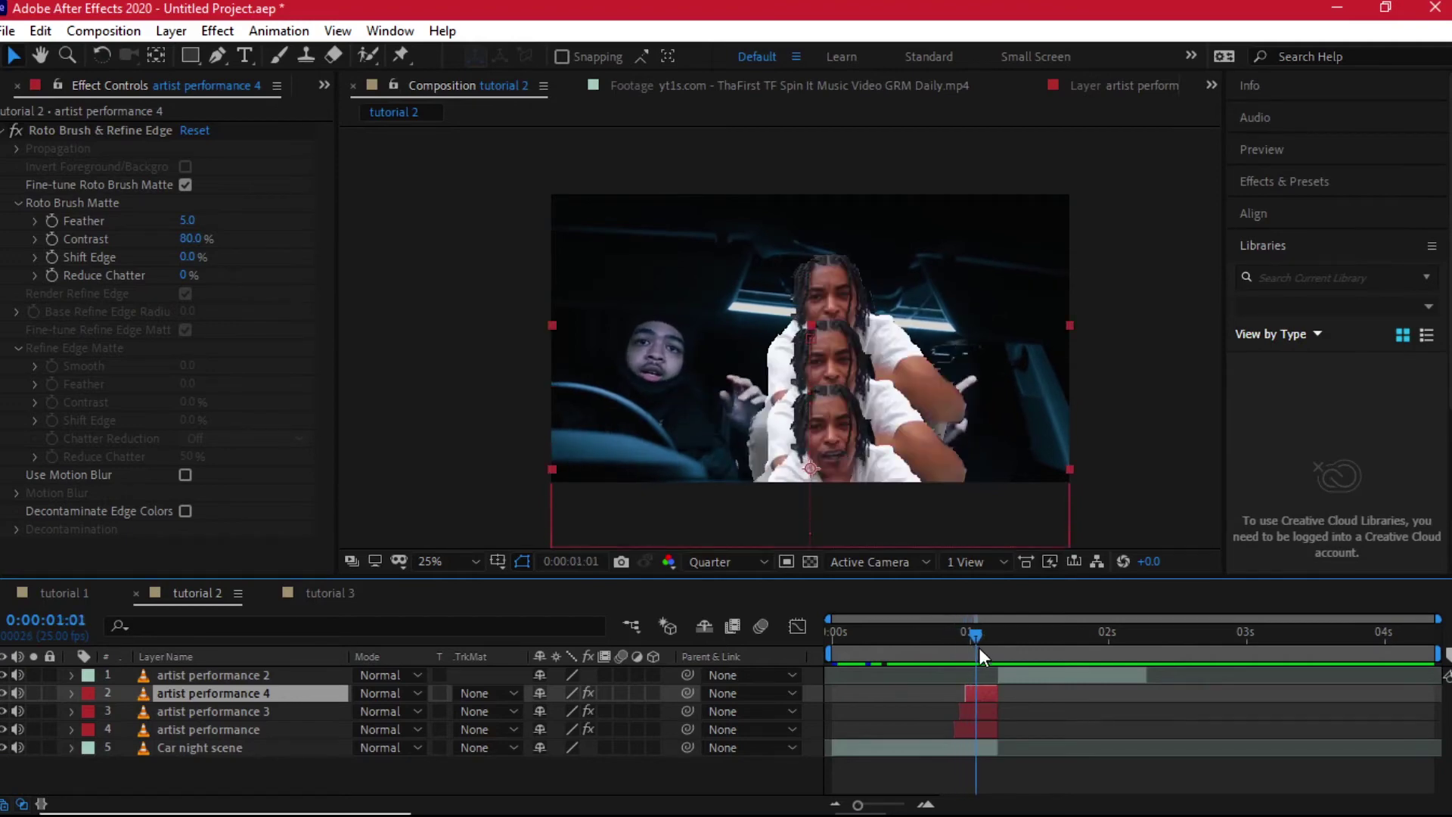
# Find the CC Radial Fast Blur effect and apply it to the artist performance 4 layer.
pyautogui.keyDown('shift'); pyautogui.click(977, 729); pyautogui.keyUp('shift')
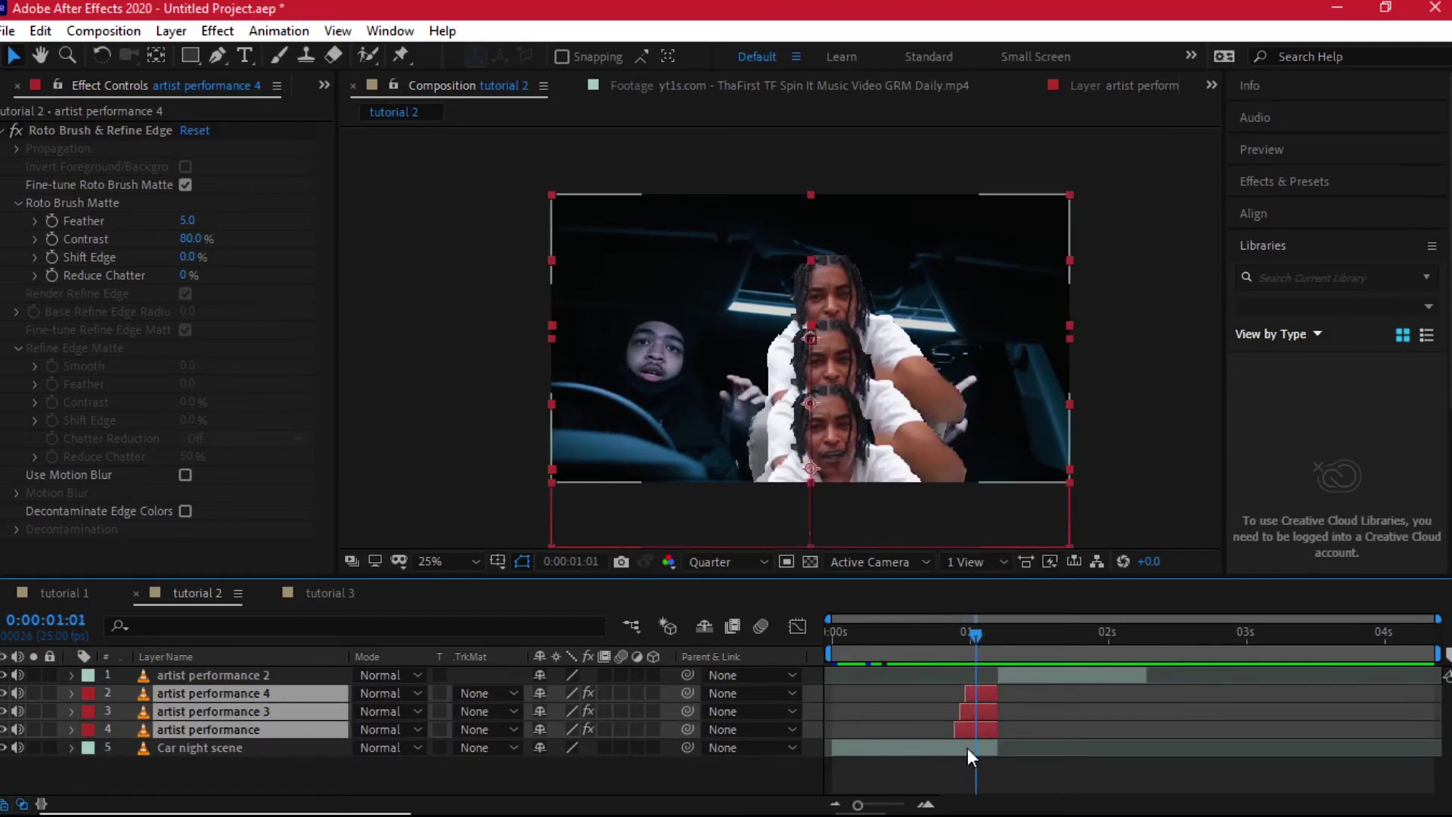
pyautogui.click(1358, 187)
pyautogui.click(1287, 182)
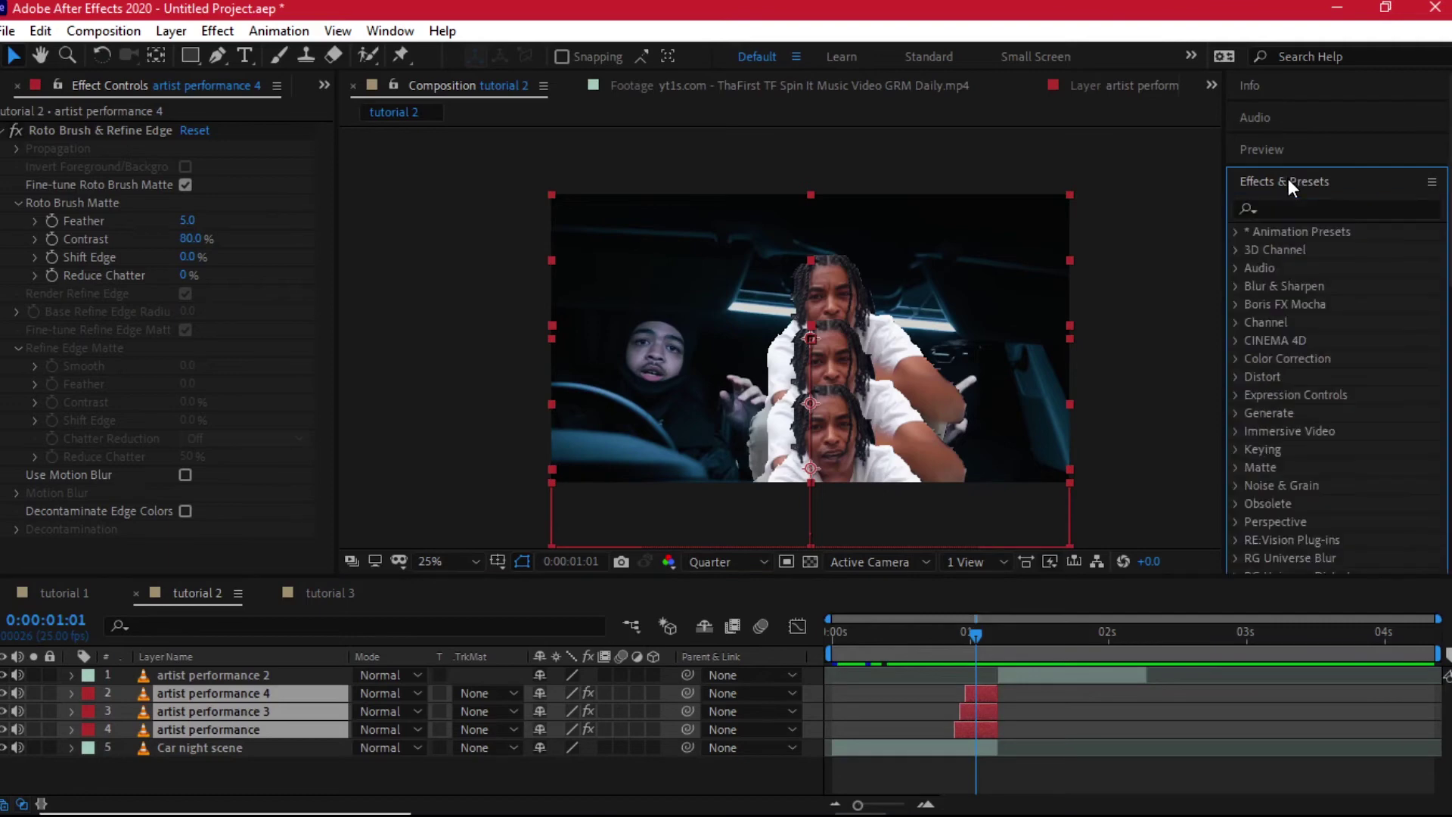
pyautogui.click(1312, 209)
pyautogui.write('fast')
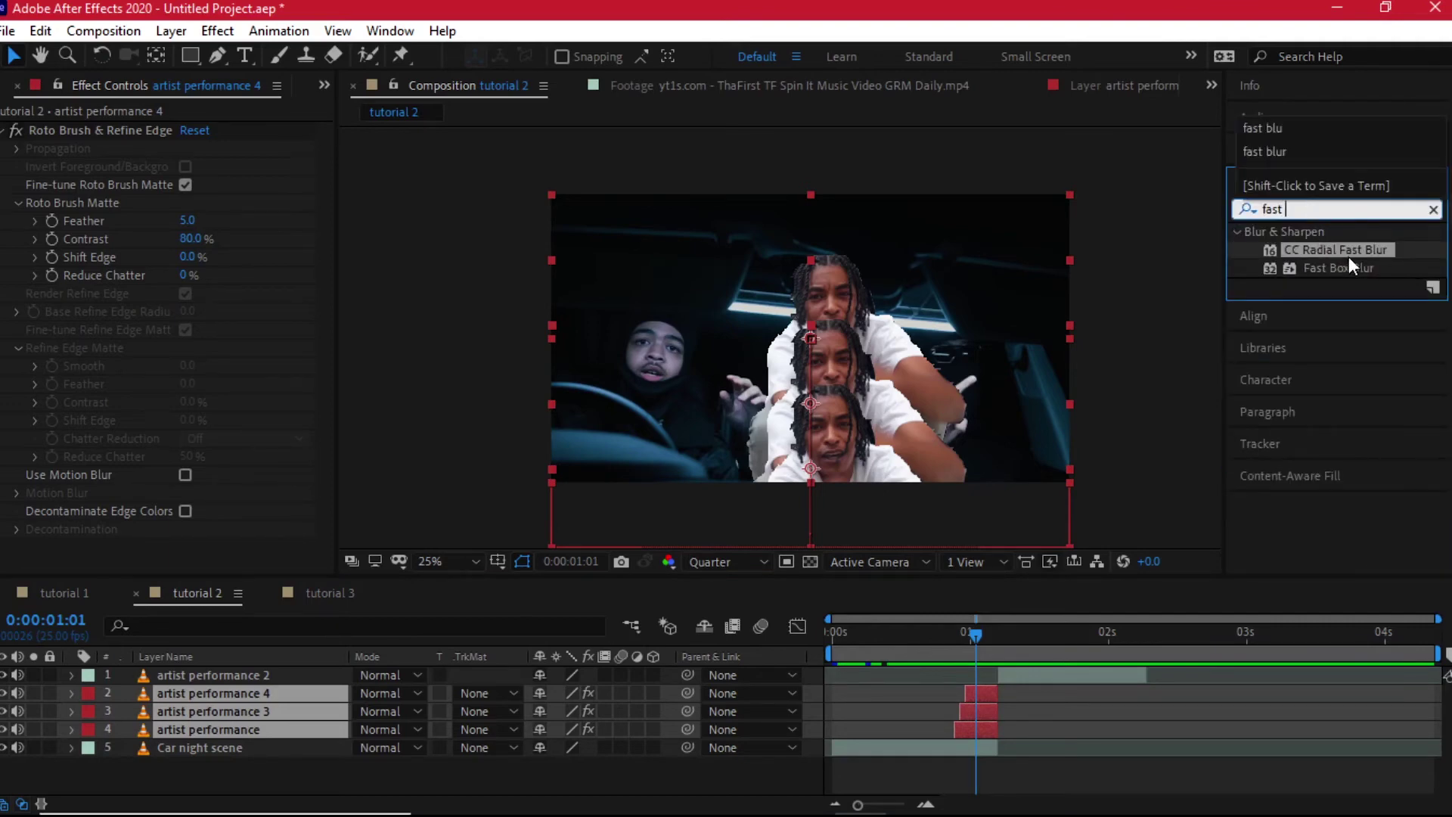
pyautogui.moveTo(1336, 248); pyautogui.dragTo(253, 693)
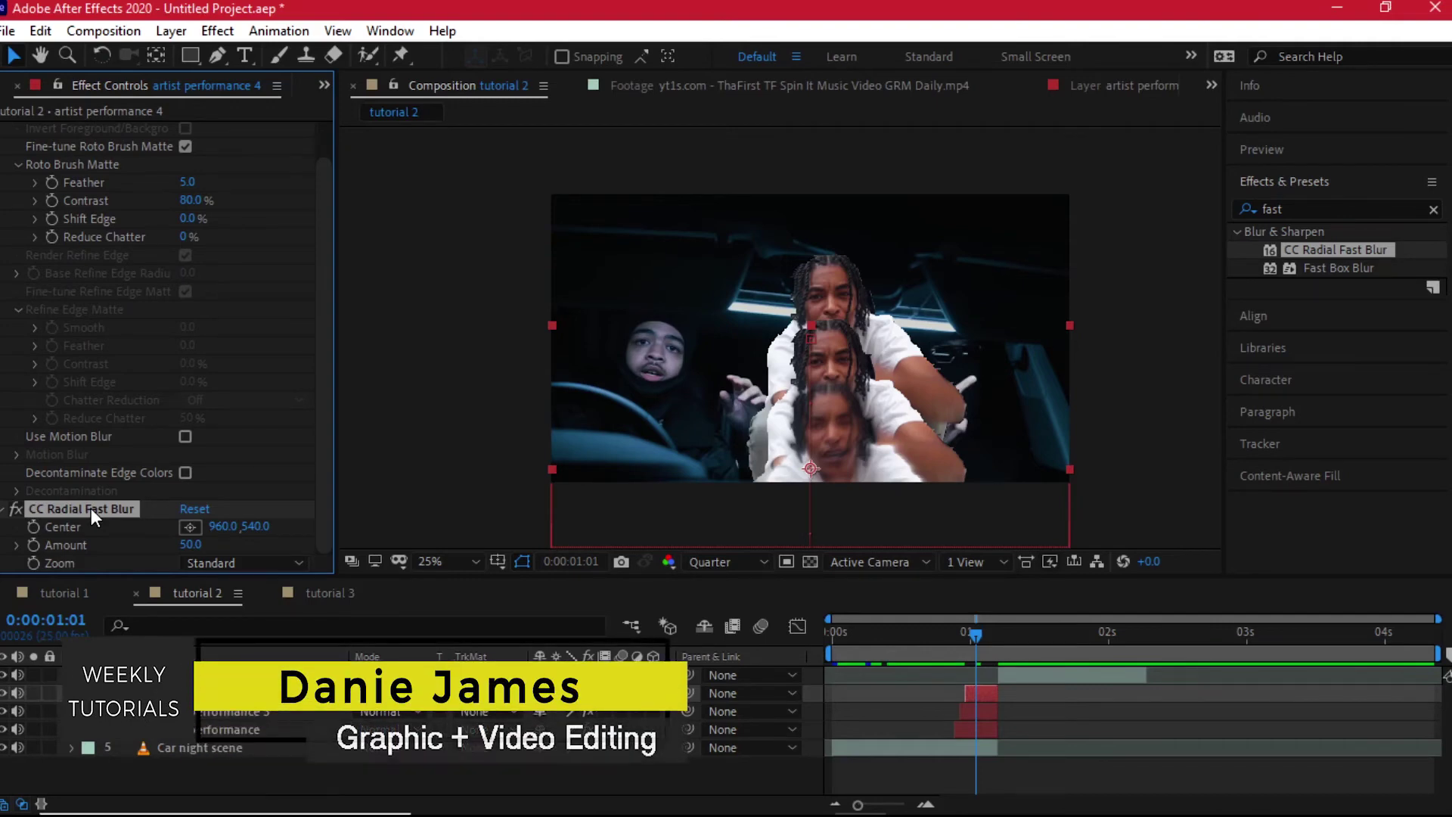
# Reduce the CC Radial Fast Blur Amount on artist performance 4 and copy the effect to artist performance 3 and artist performance.
pyautogui.moveTo(189, 545); pyautogui.dragTo(98, 547)
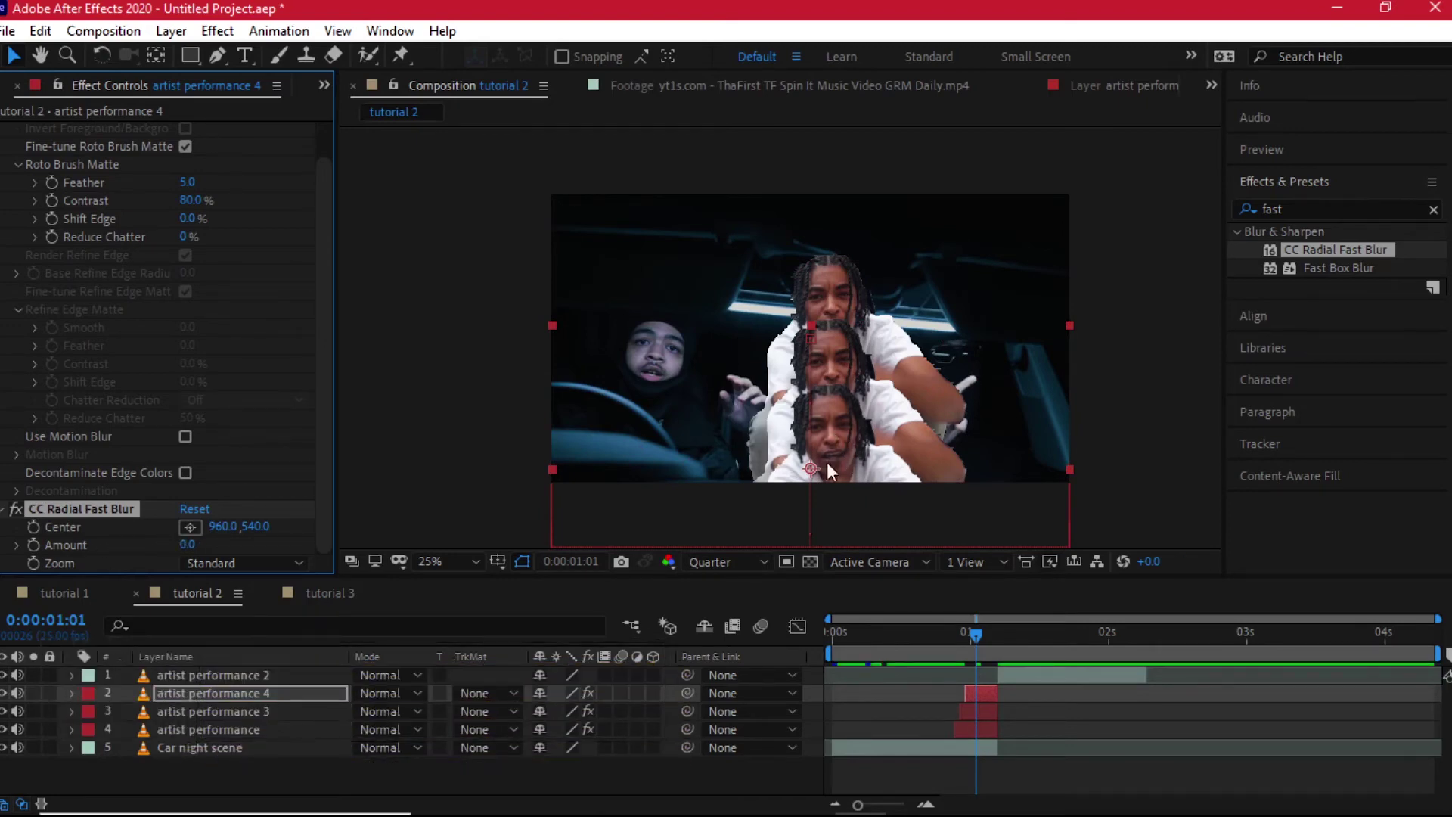
pyautogui.moveTo(193, 545); pyautogui.dragTo(206, 546)
pyautogui.click(222, 712)
pyautogui.hotkey('ctrl', 'v')
pyautogui.click(220, 729)
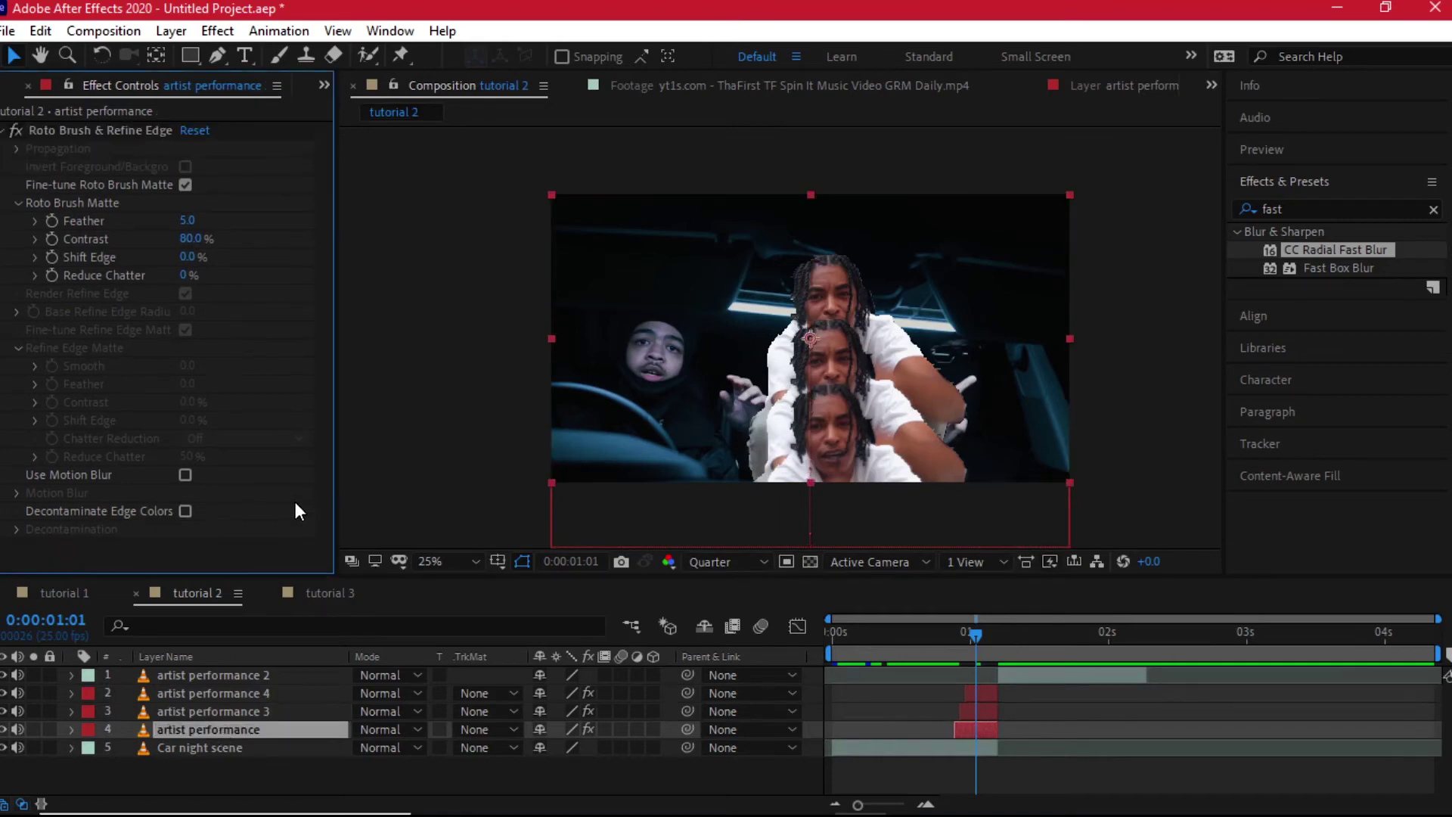
pyautogui.hotkey('ctrl', 'v')
pyautogui.moveTo(972, 647); pyautogui.dragTo(1024, 610)
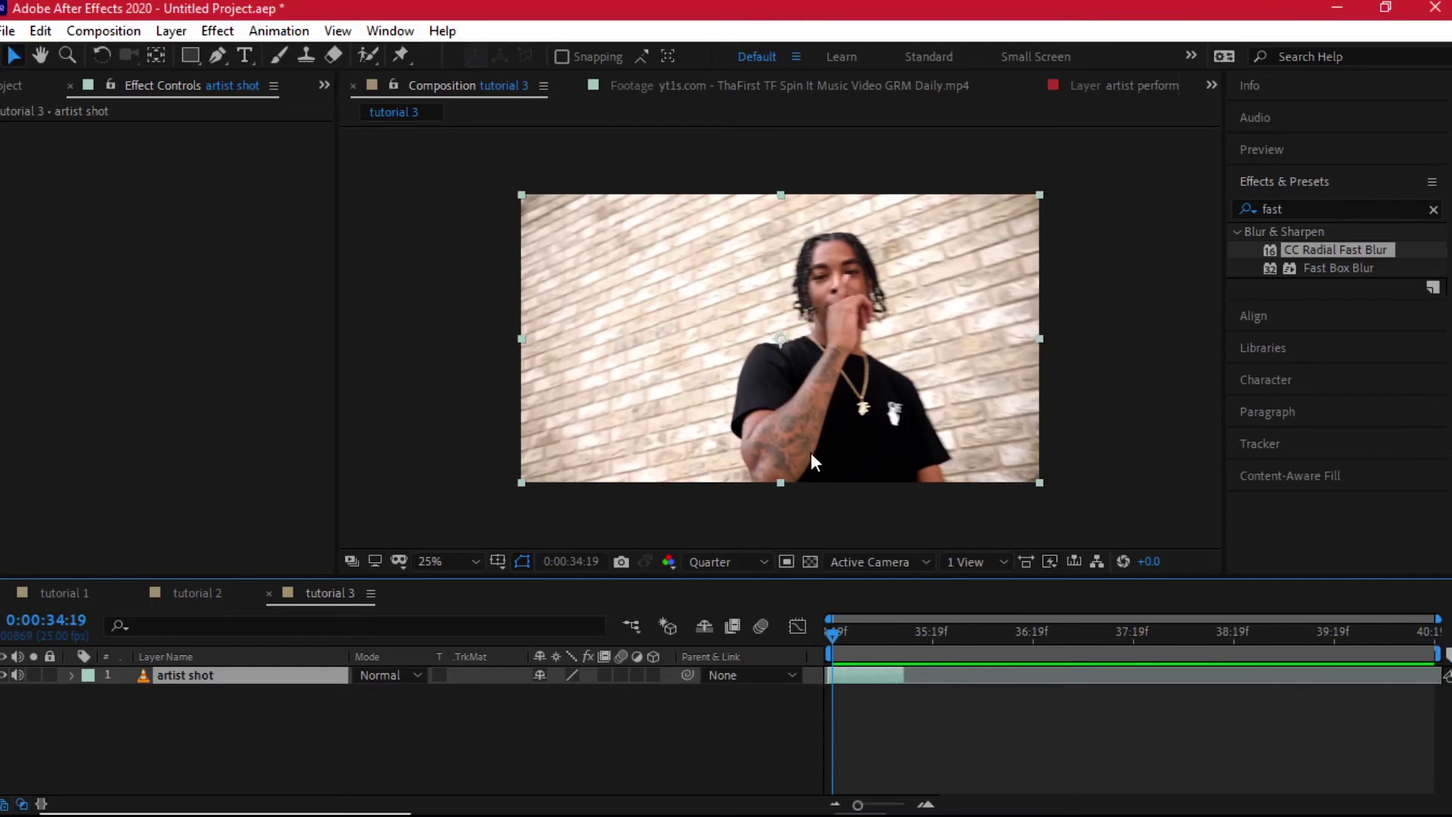
# Open the artist shot layer from tutorial 3 and select the artist against the brick wall with the Roto Brush.
pyautogui.click(369, 58)
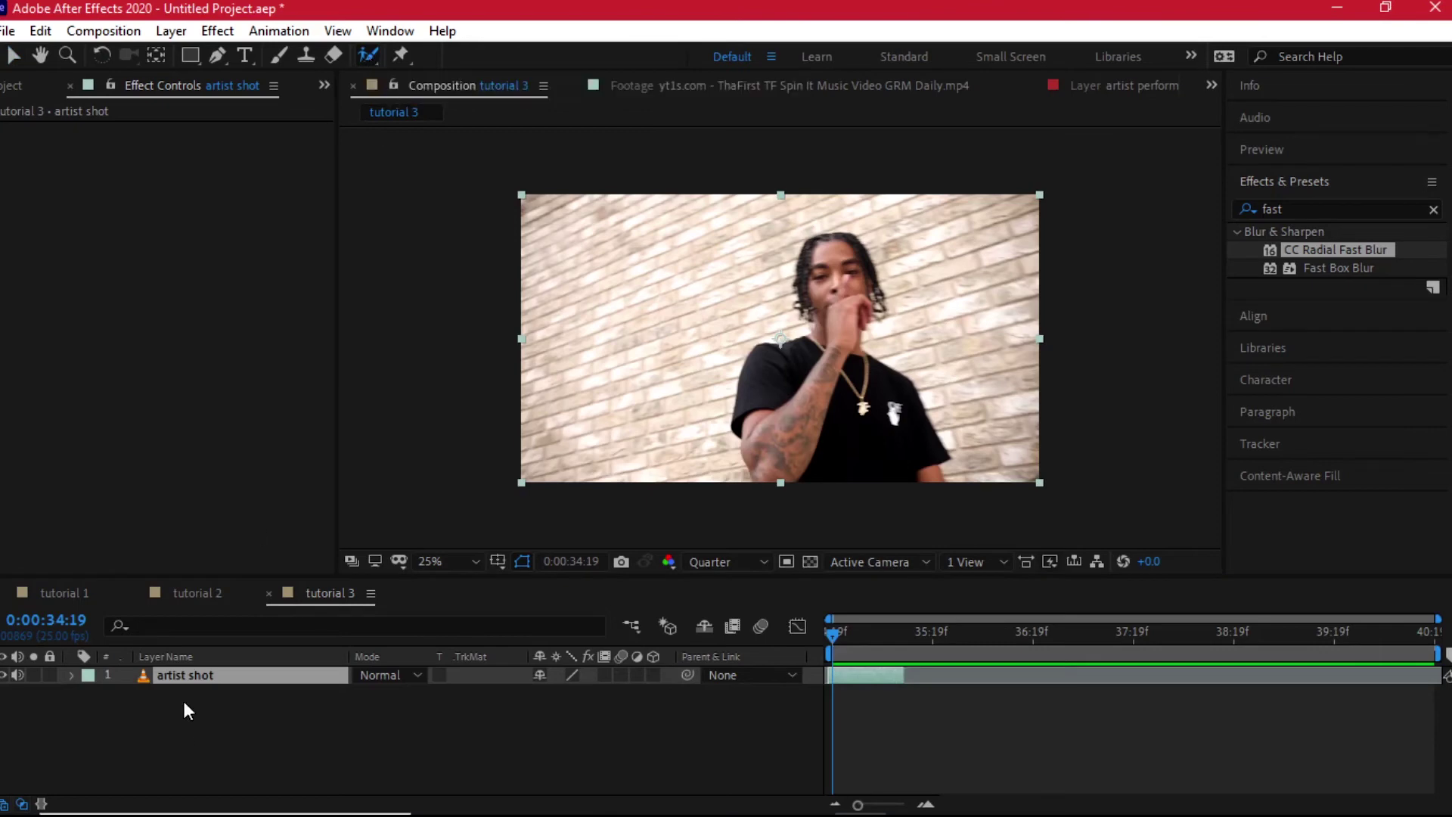
pyautogui.click(198, 673)
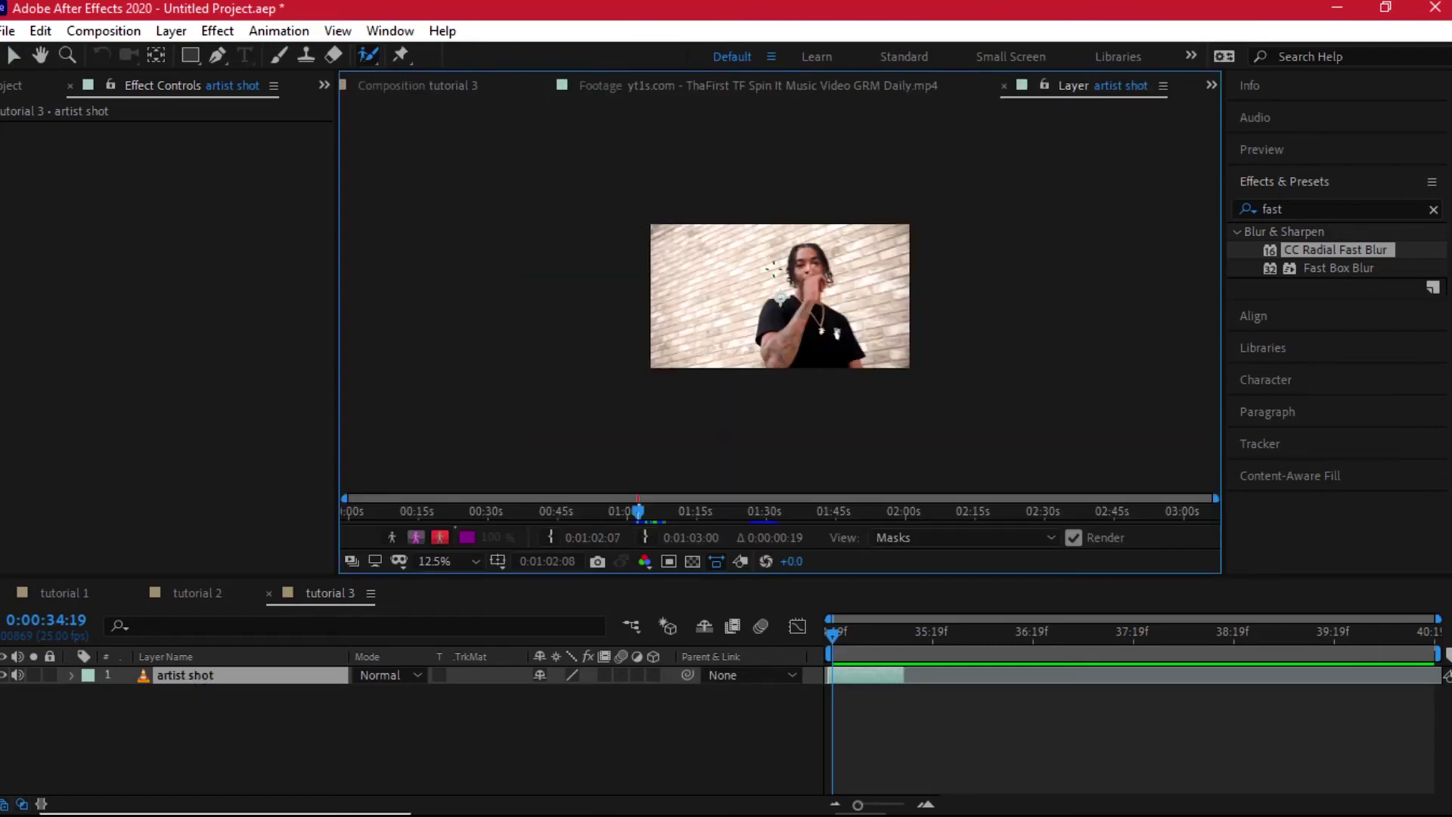
pyautogui.scroll(2, 769, 276)
pyautogui.scroll(-1, 772, 295)
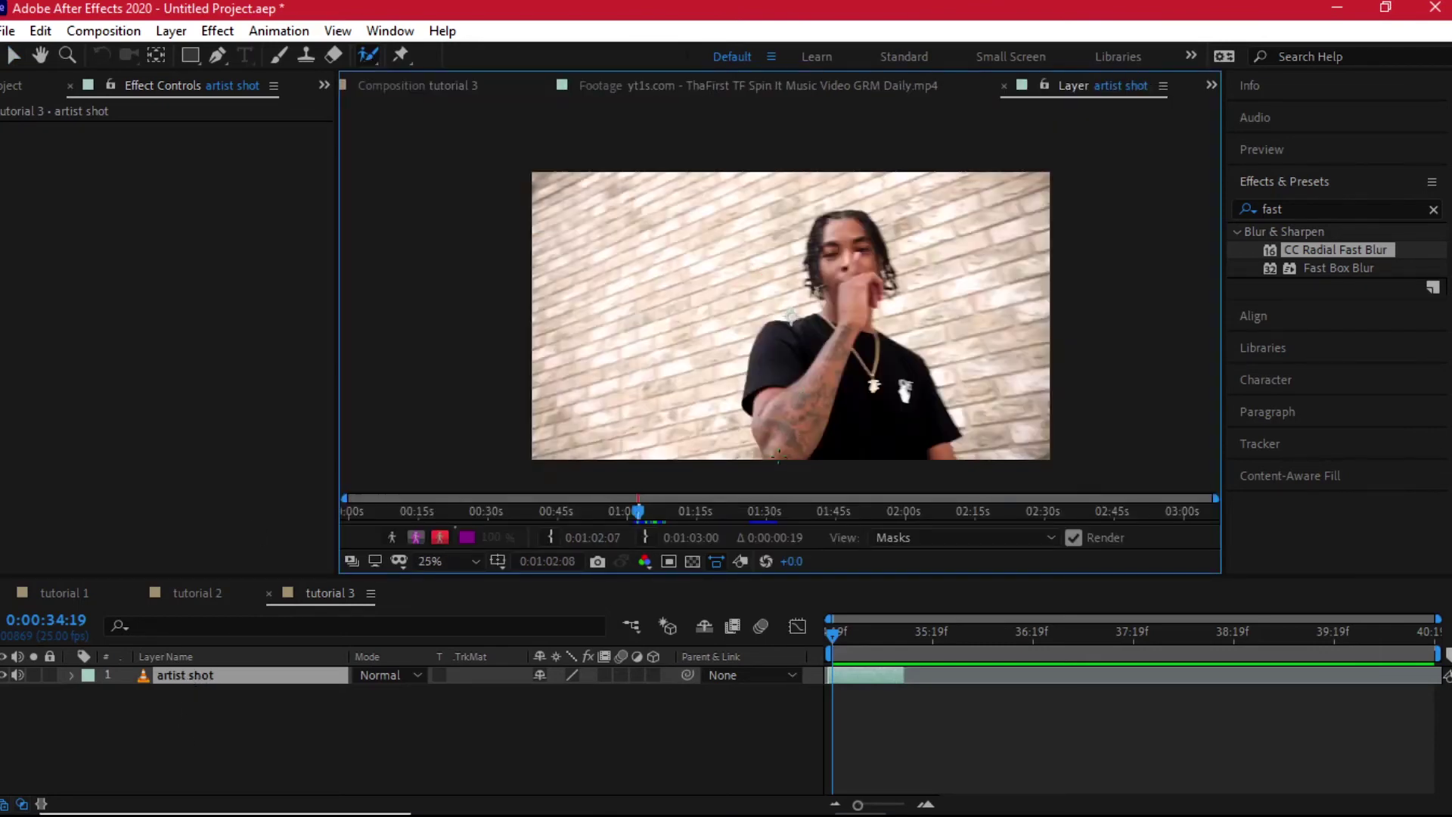
pyautogui.moveTo(790, 316); pyautogui.dragTo(778, 454)
pyautogui.moveTo(857, 397); pyautogui.dragTo(825, 339)
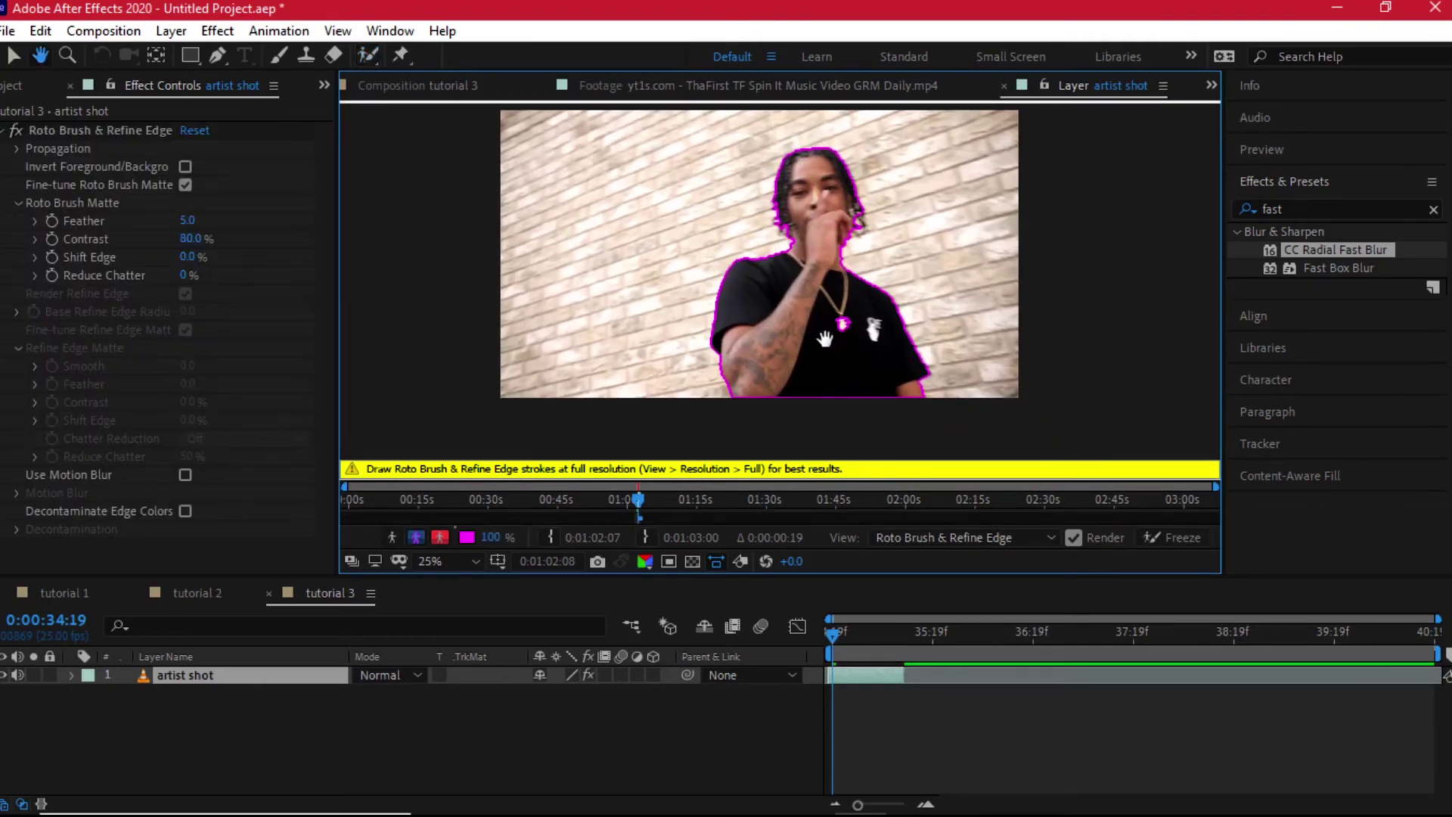
pyautogui.scroll(1, 825, 339)
pyautogui.scroll(-1, 825, 338)
pyautogui.moveTo(808, 225); pyautogui.dragTo(795, 293)
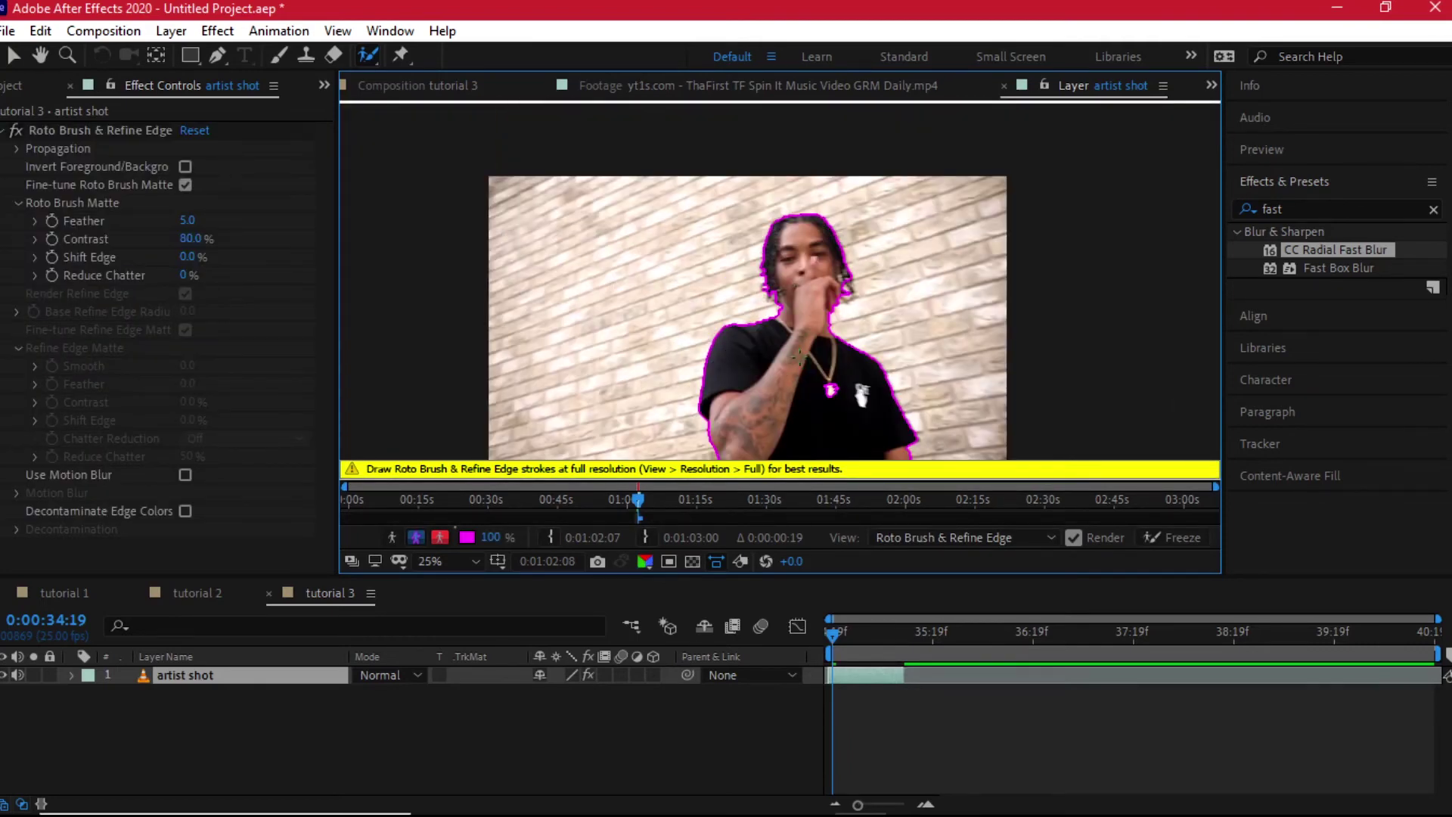
# Try freezing the artist shot's Roto Brush selection, check its outline at 0:00:35:00, and unfreeze it.
pyautogui.press('v')
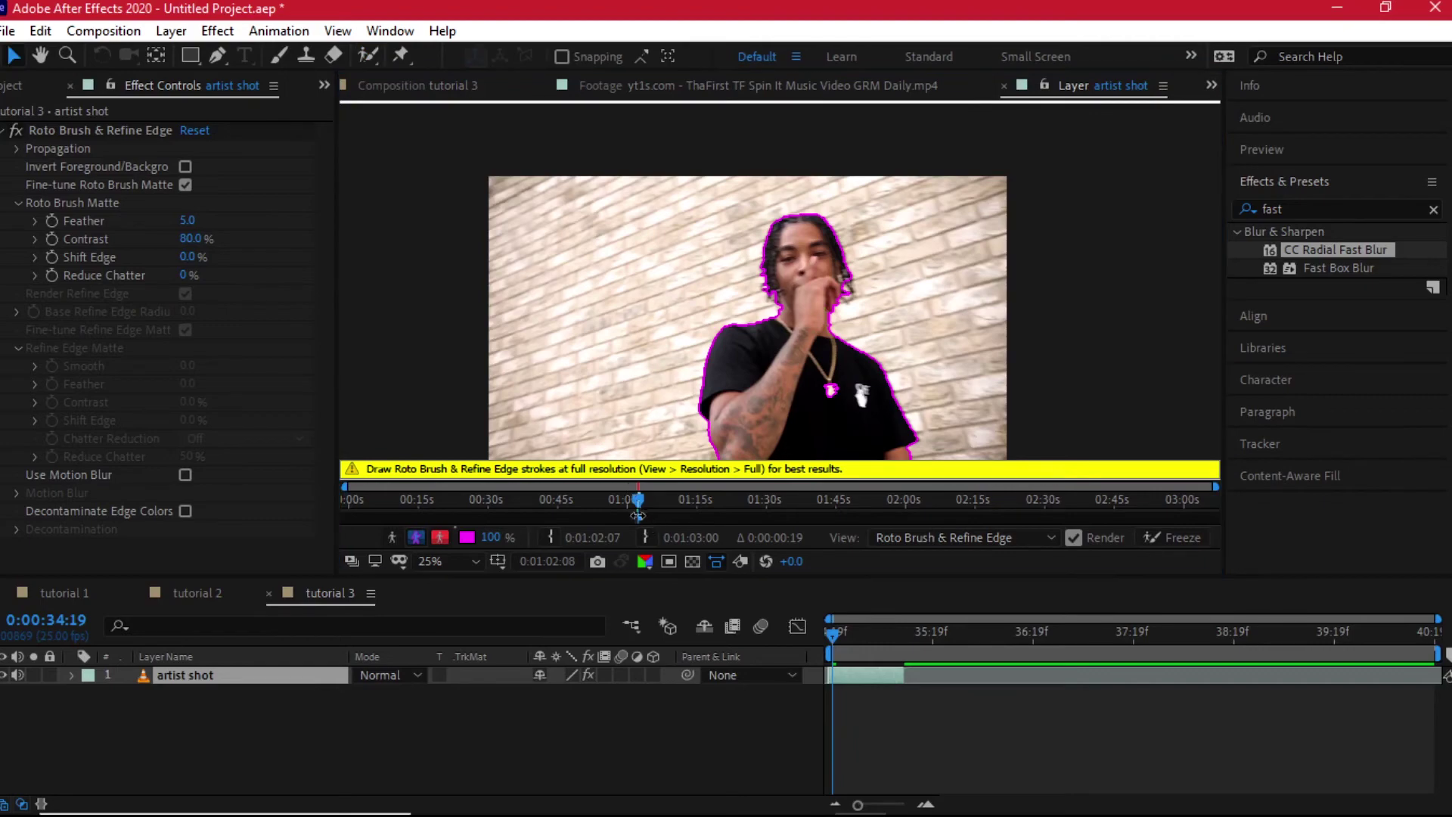
pyautogui.click(1172, 536)
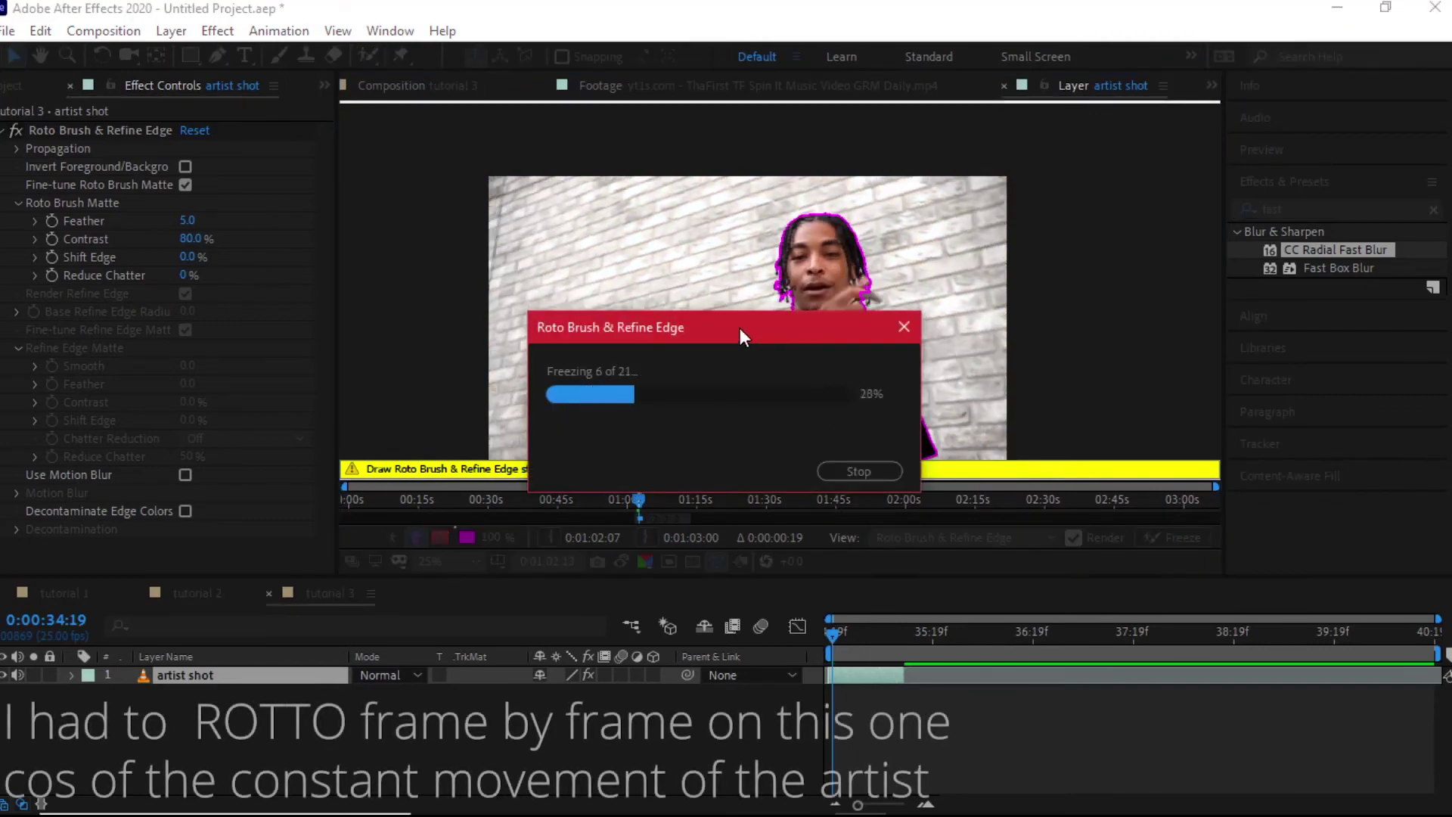
pyautogui.click(729, 317)
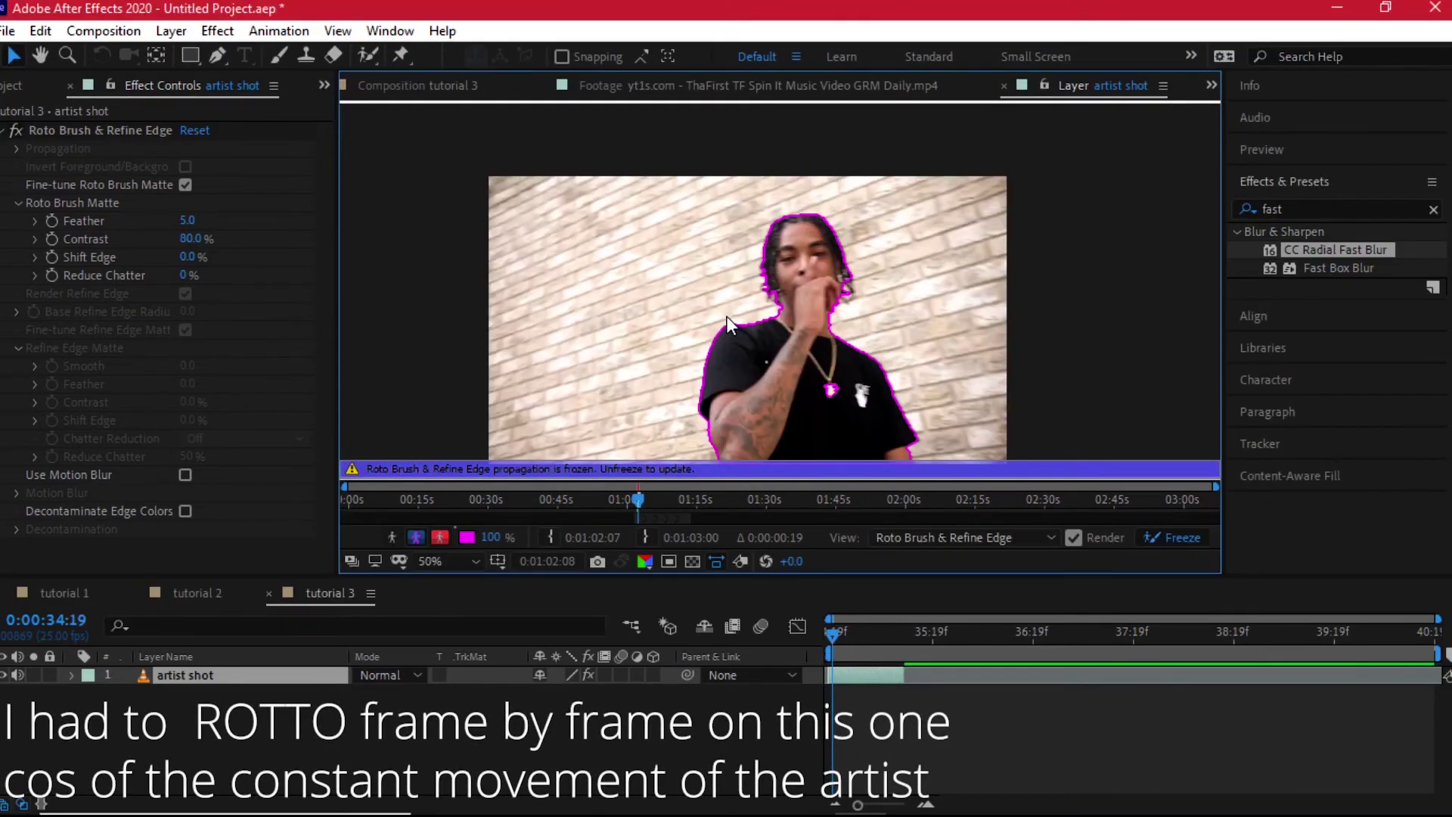
pyautogui.scroll(-1, 736, 323)
pyautogui.scroll(1, 743, 369)
pyautogui.moveTo(832, 638); pyautogui.dragTo(855, 637)
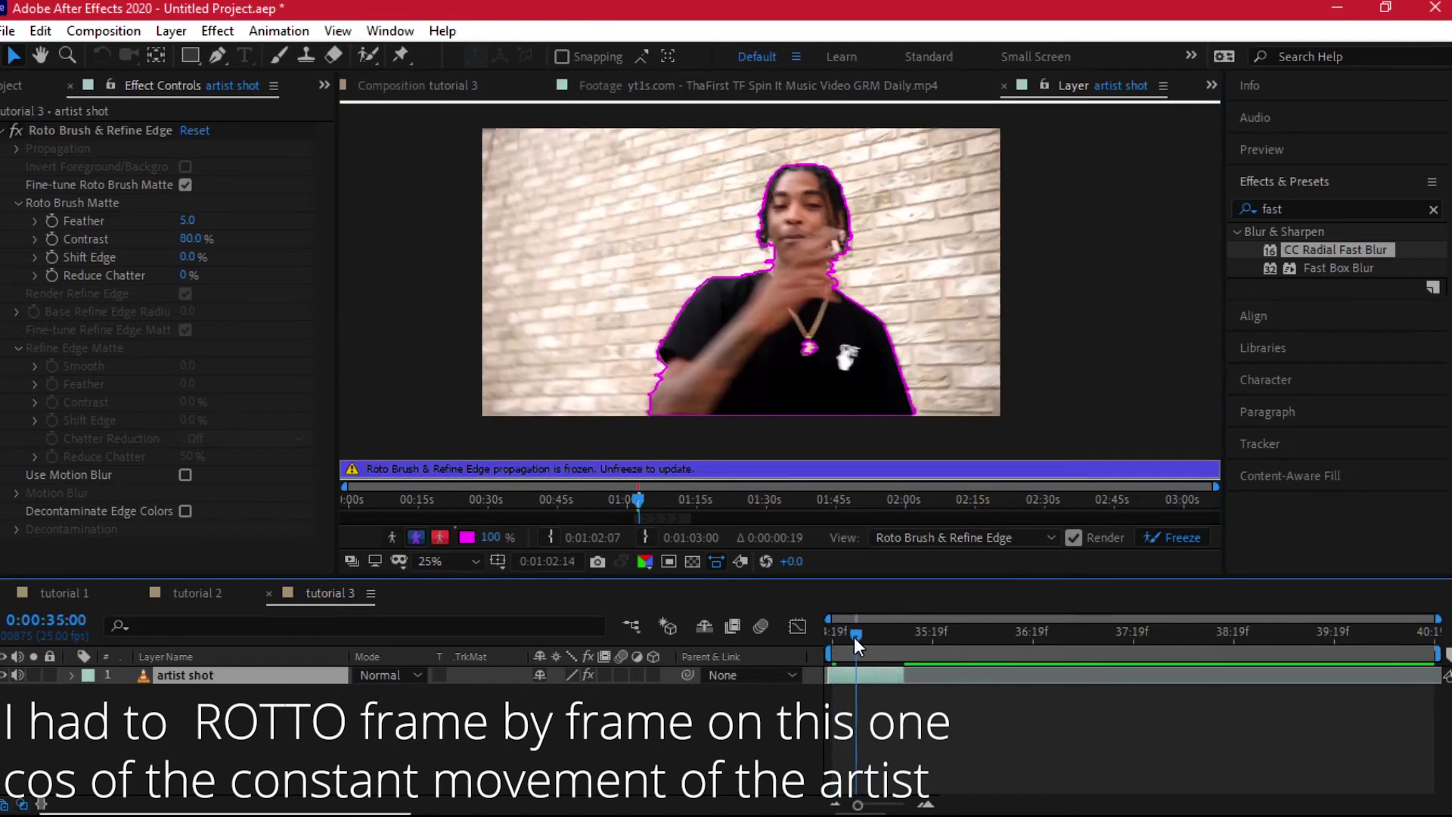
pyautogui.click(1170, 536)
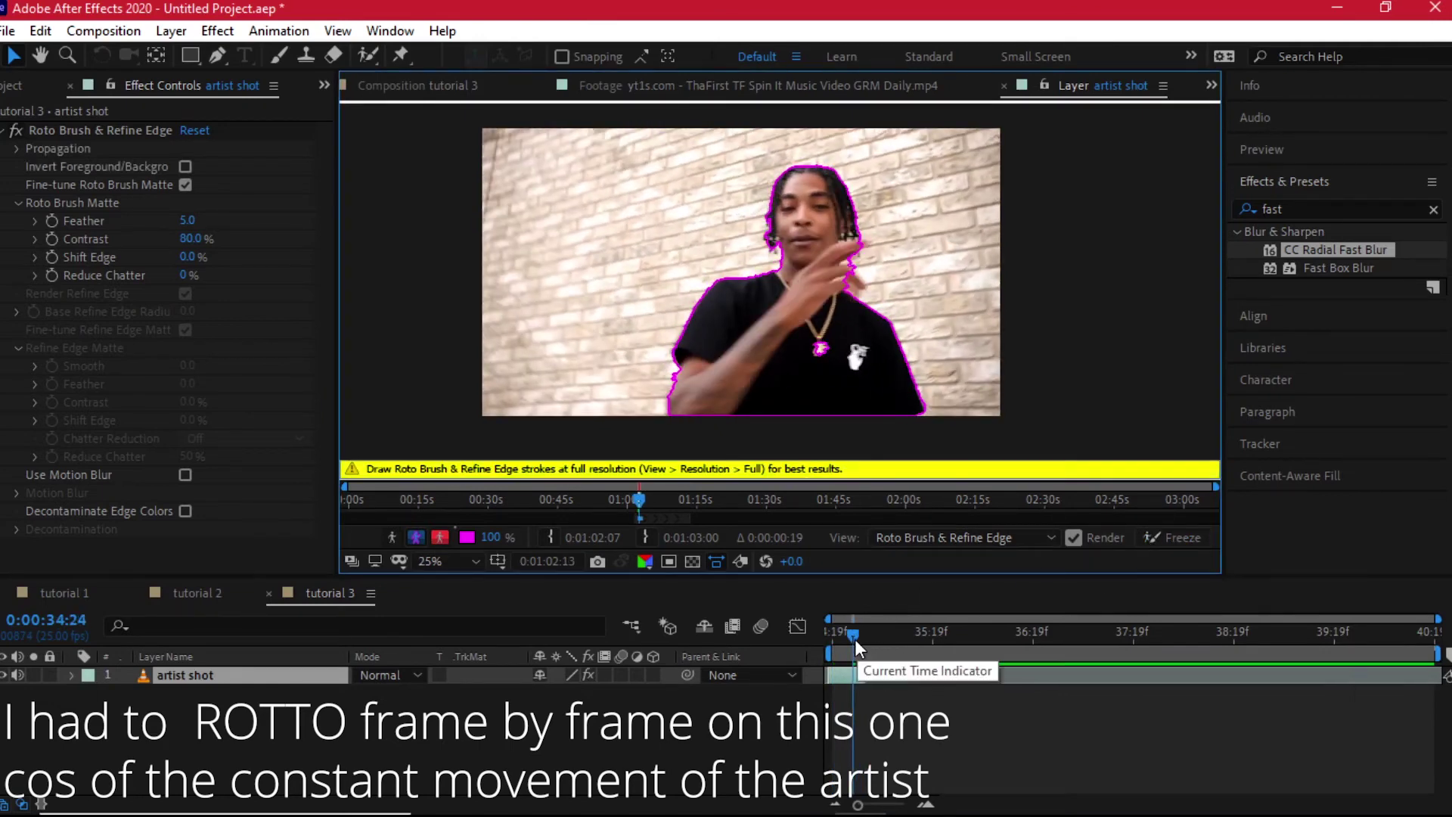
# Step through the artist shot with the Roto Brush and trim the wall beside the lower arm from the selection at 0:00:35:01.
pyautogui.press('pageup')
pyautogui.press('pageup')
pyautogui.press('pagedown')
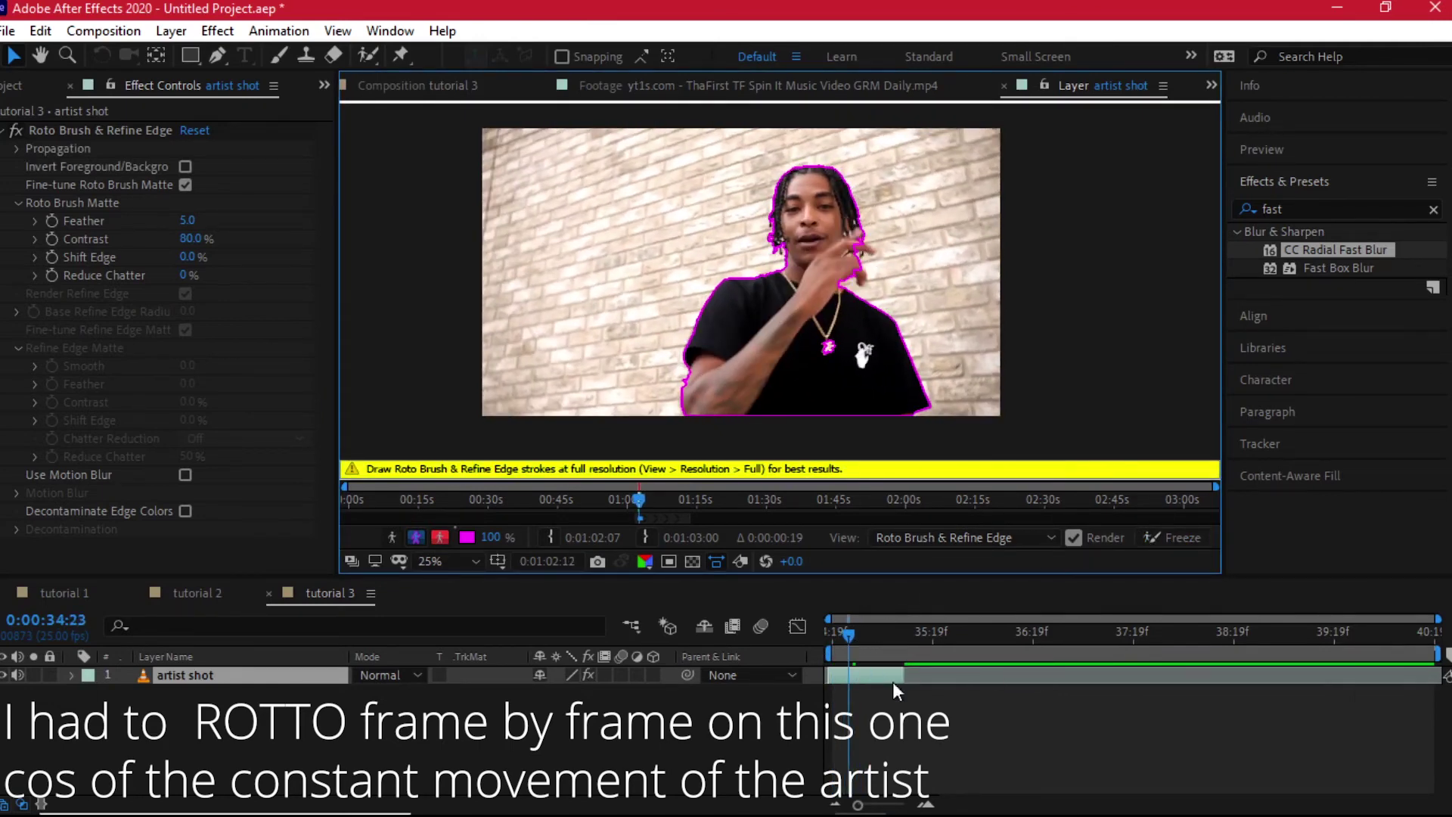
pyautogui.hotkey('alt', 'w')
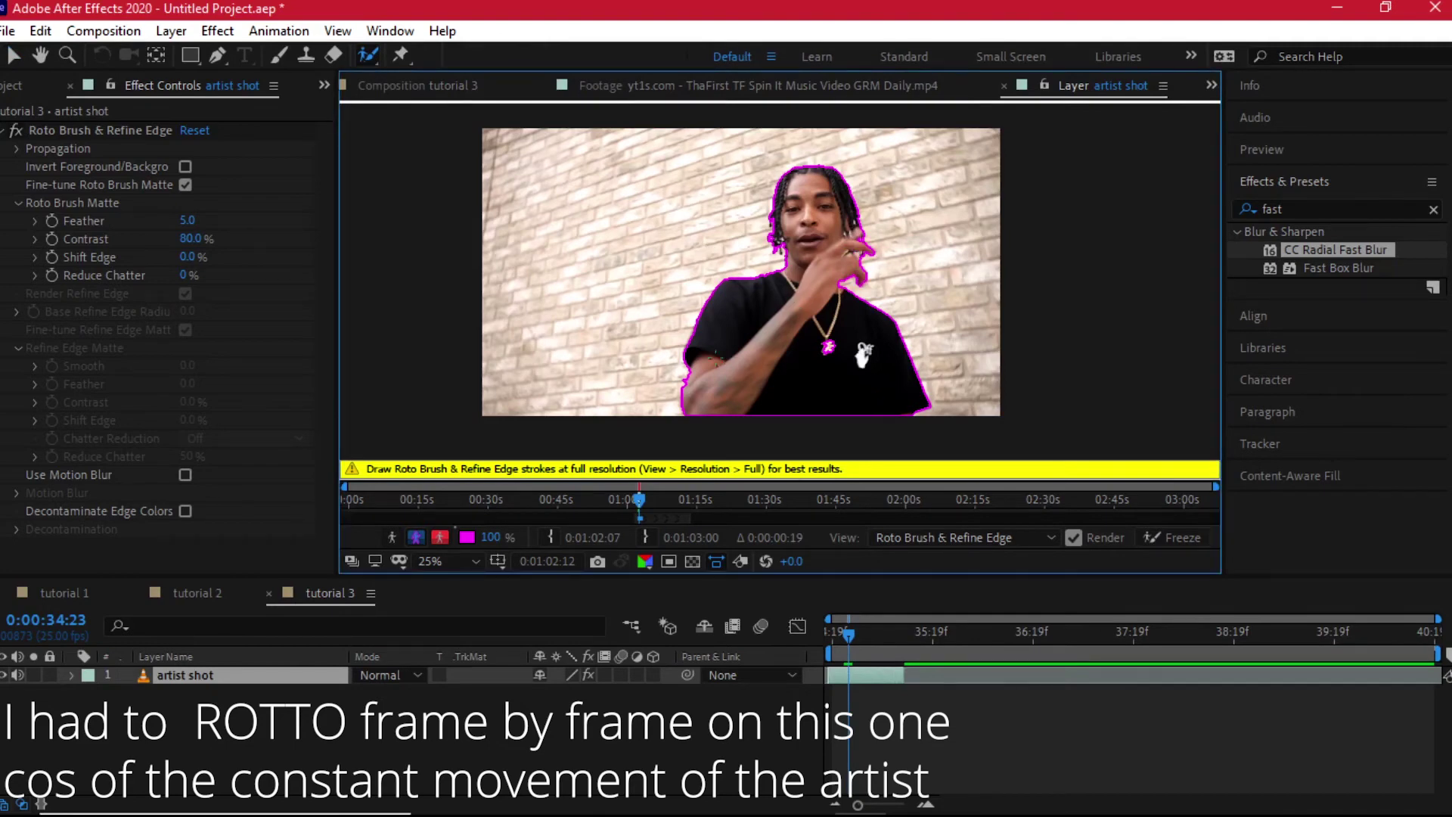
pyautogui.press('pagedown')
pyautogui.scroll(1, 857, 259)
pyautogui.scroll(-1, 809, 295)
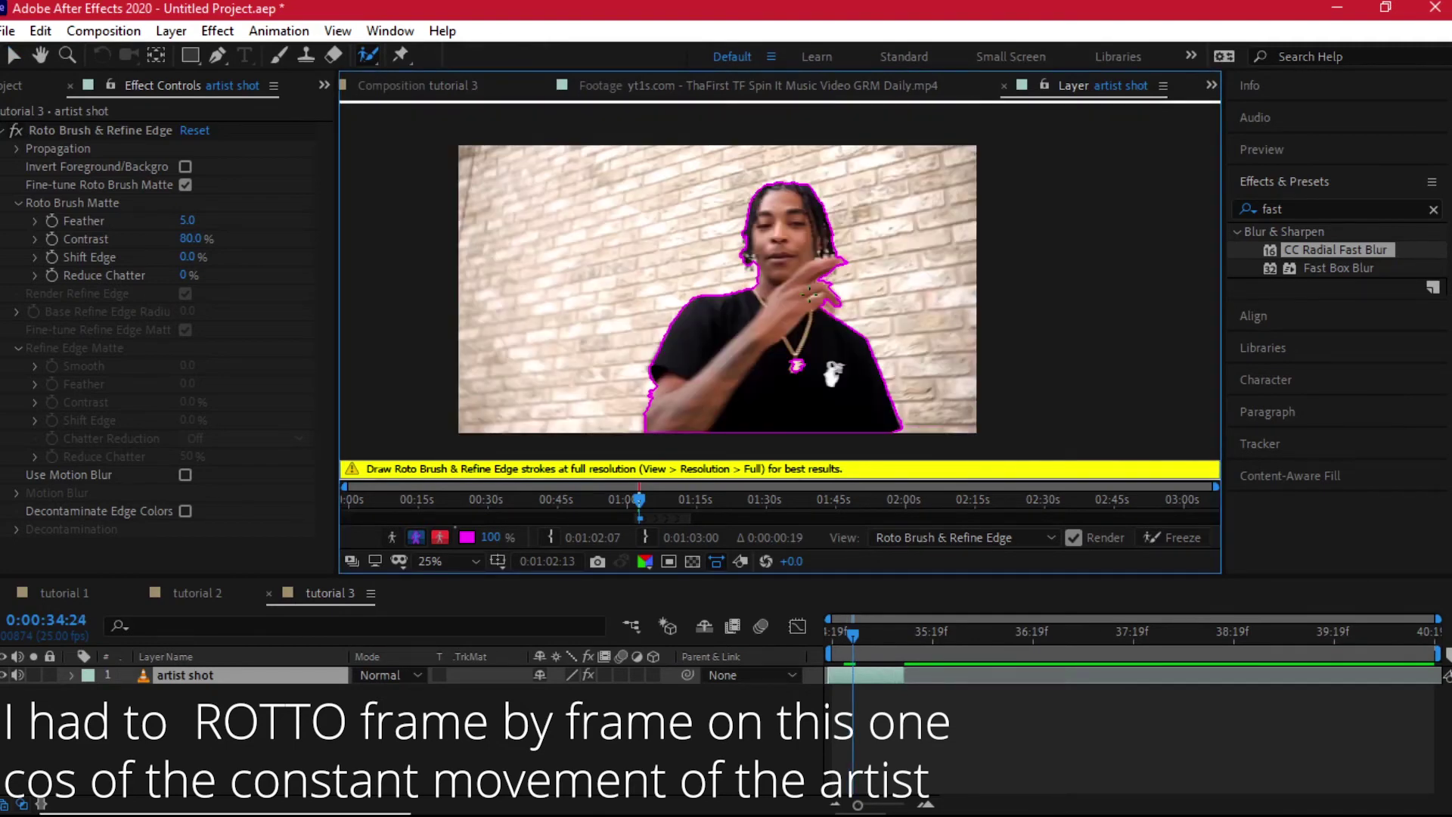
pyautogui.press('pagedown')
pyautogui.press('pagedown')
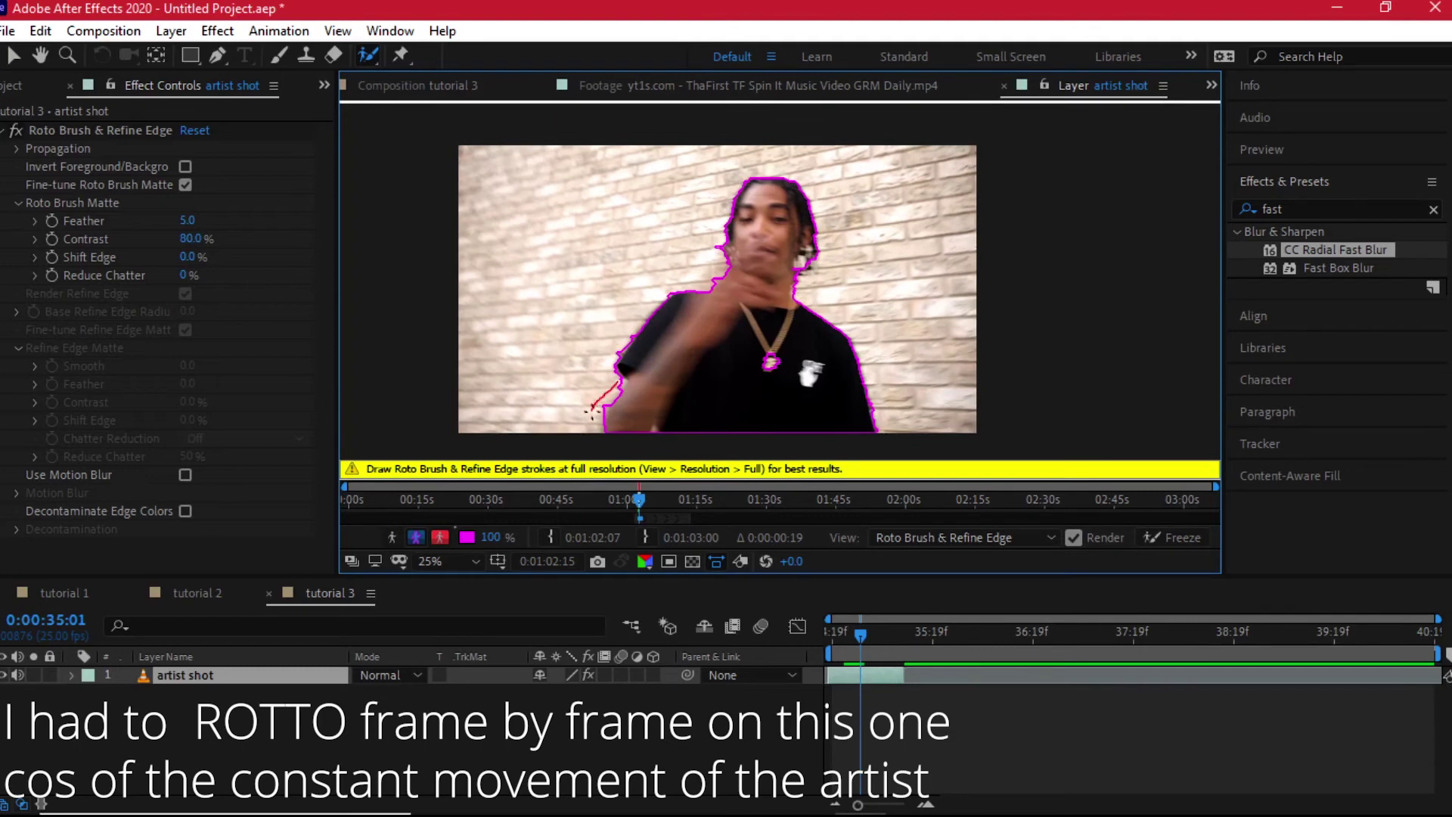
pyautogui.moveTo(592, 408); pyautogui.dragTo(590, 412)
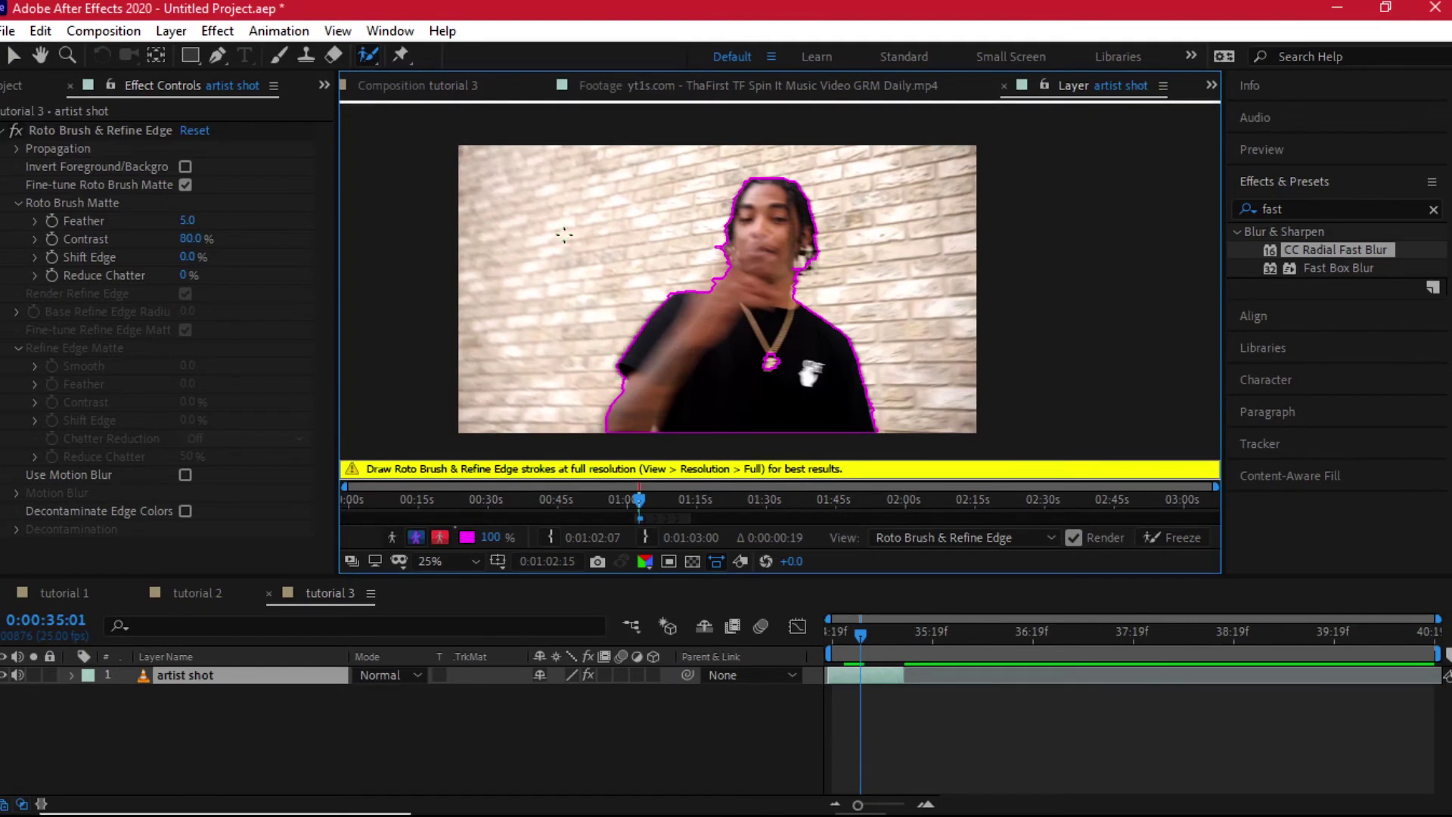
# Correct the Roto Brush outline around the artist's raised hand and forearm frame by frame from 0:00:35:02 to 0:00:35:04.
pyautogui.press('pagedown')
pyautogui.moveTo(672, 259); pyautogui.dragTo(671, 261)
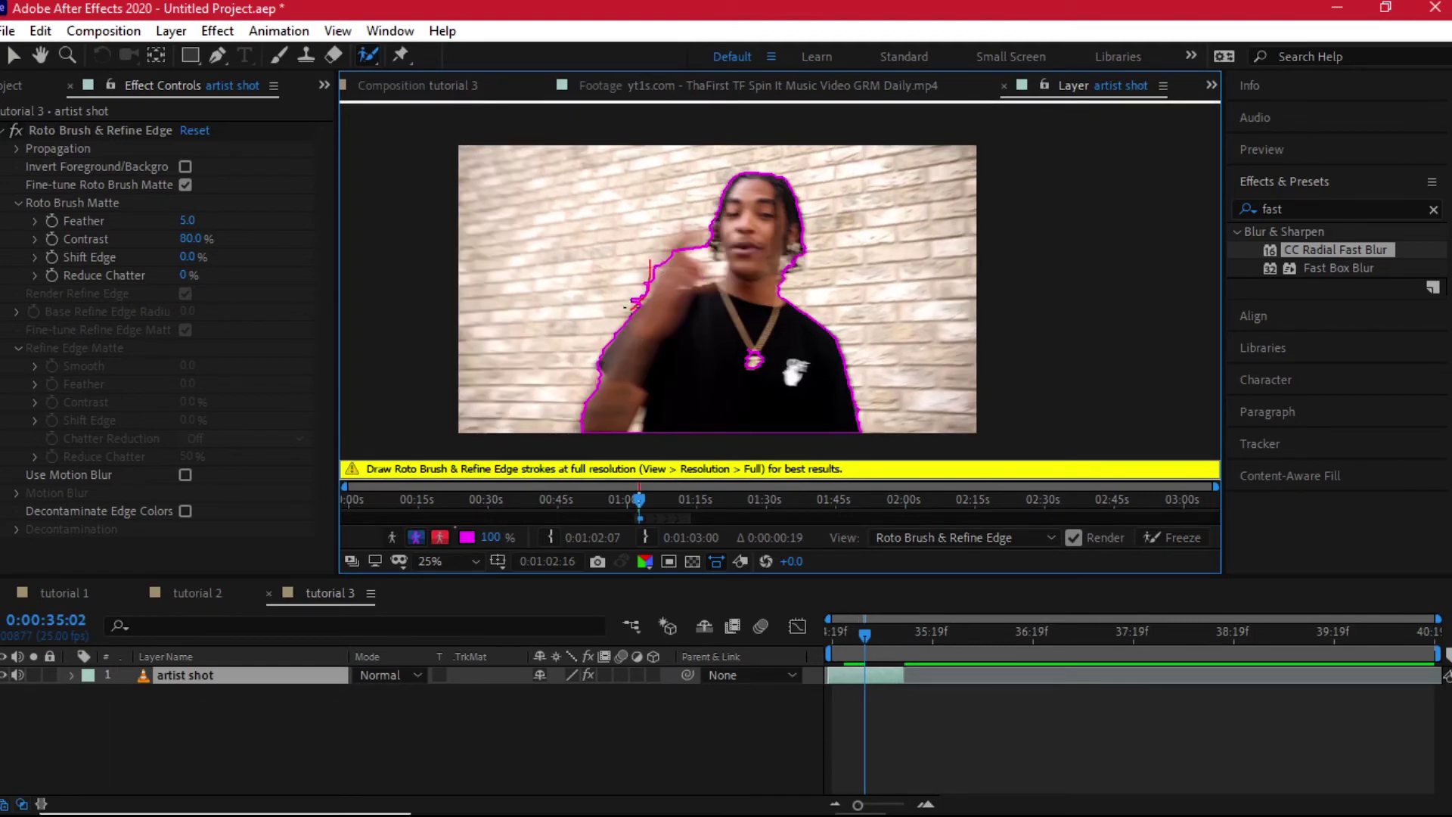
pyautogui.moveTo(624, 307); pyautogui.dragTo(626, 307)
pyautogui.press('pagedown')
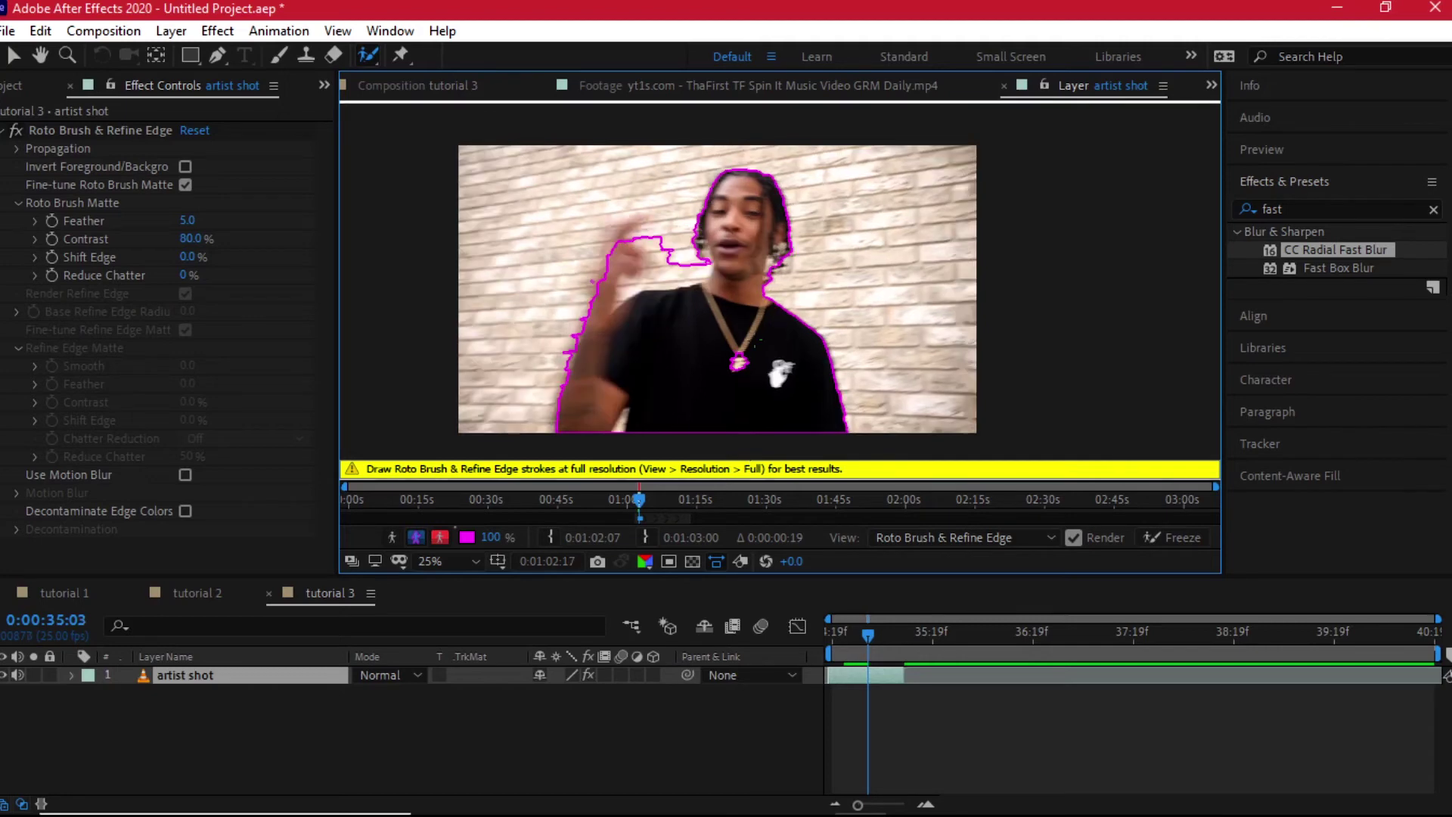
pyautogui.moveTo(639, 214)
pyautogui.mouseDown()
pyautogui.moveTo(618, 257)
pyautogui.moveTo(623, 331)
pyautogui.mouseUp()
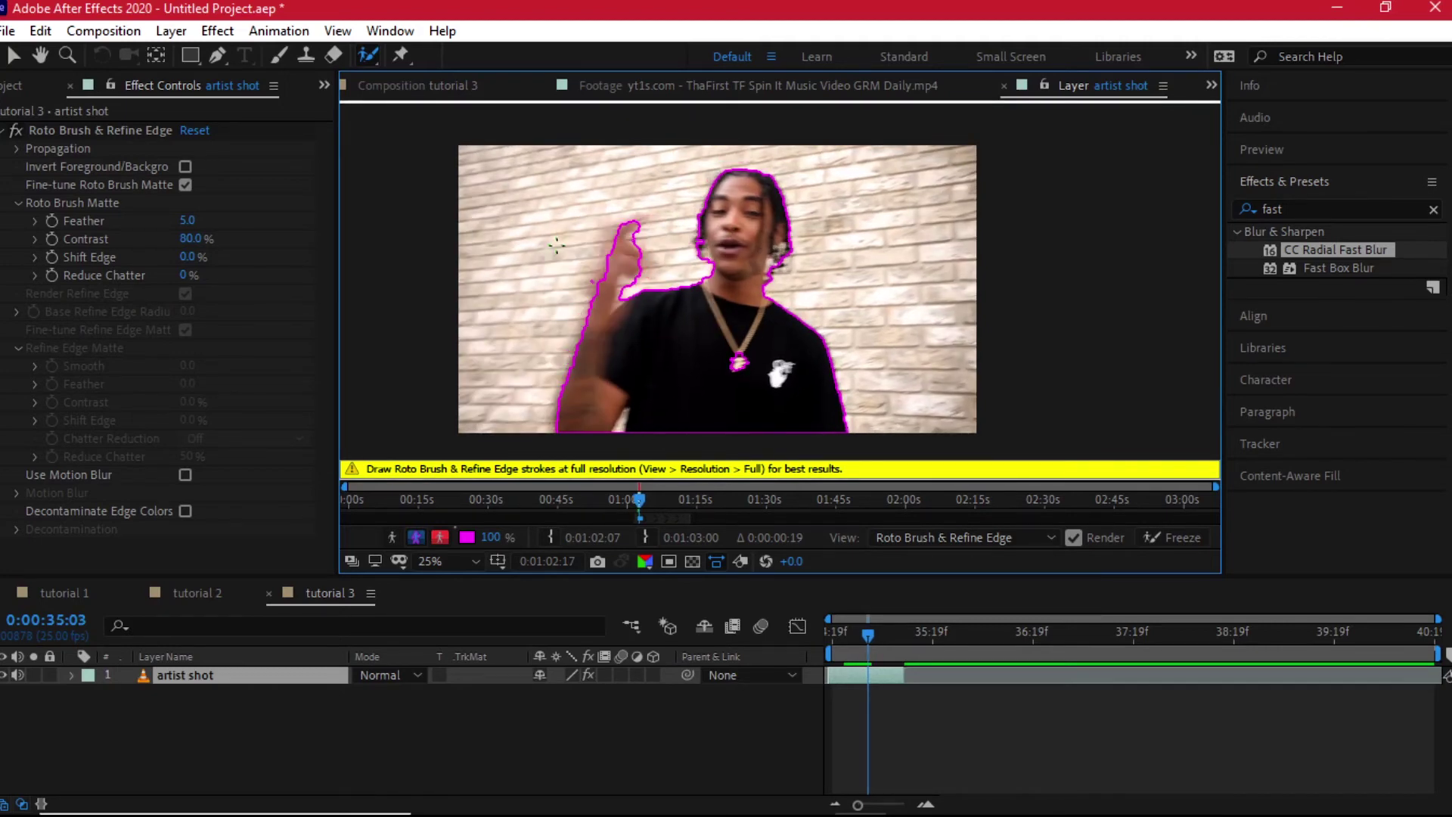
pyautogui.press('pagedown')
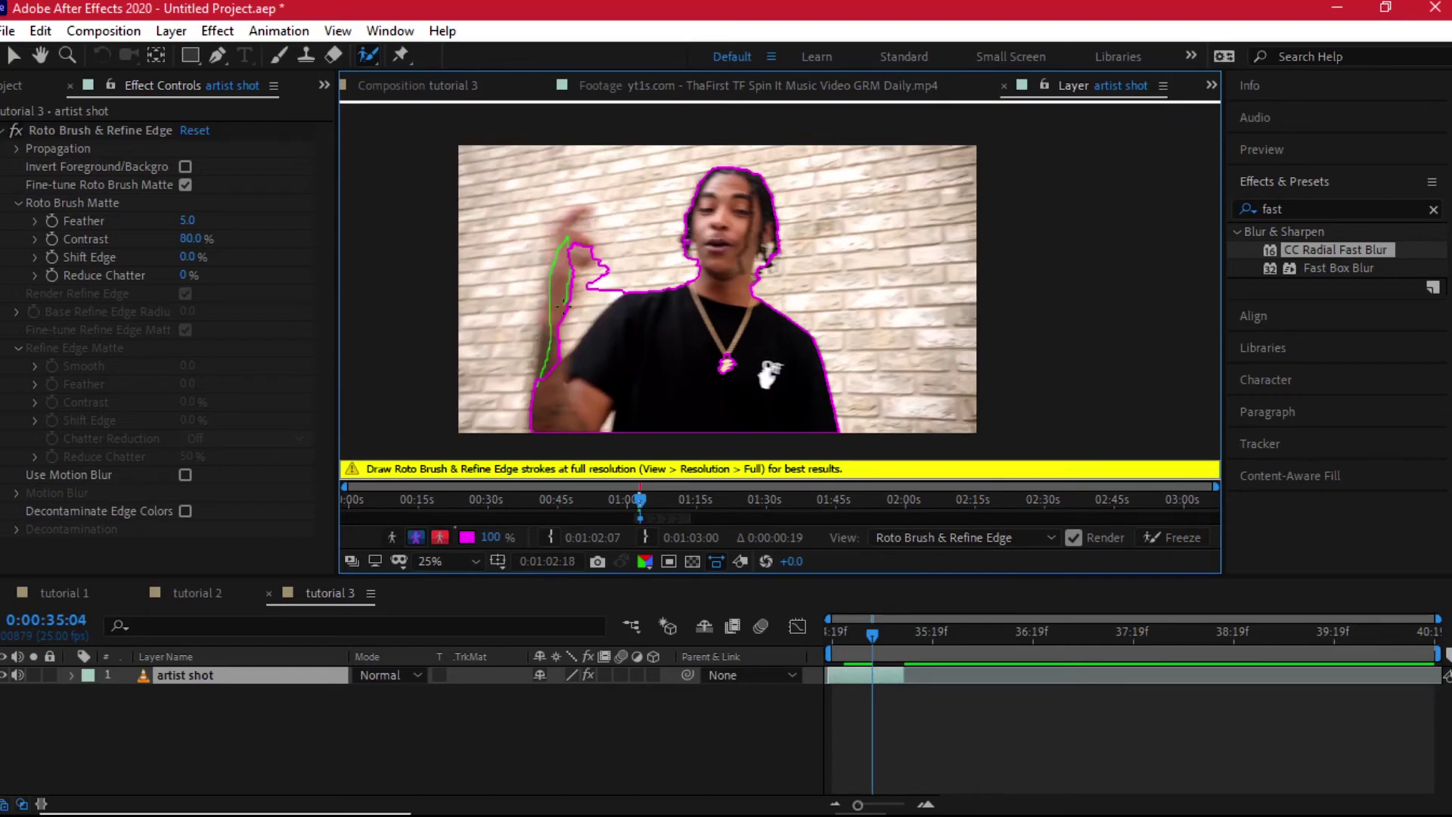
pyautogui.moveTo(567, 249); pyautogui.dragTo(586, 210)
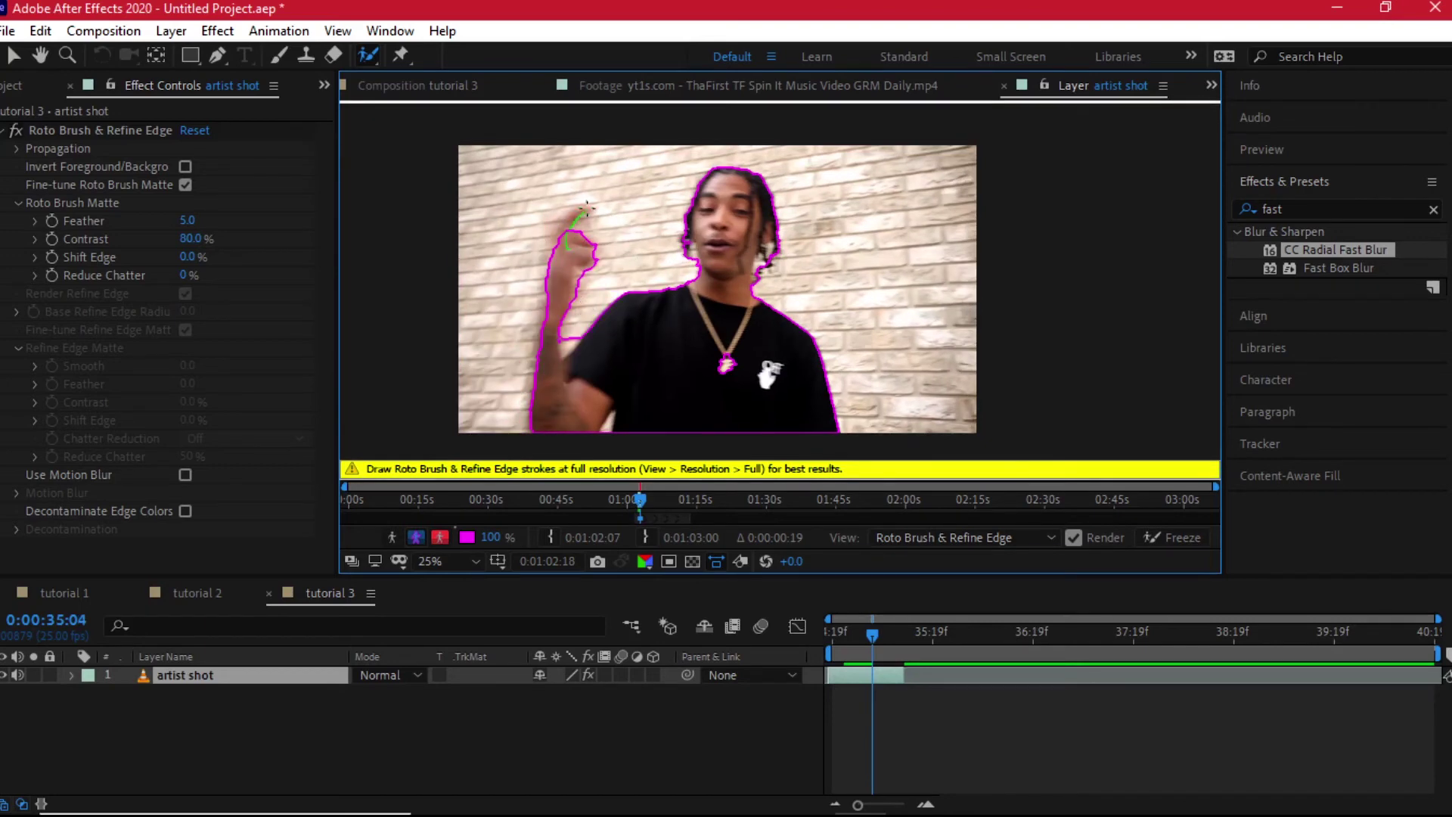
# Add the chain pendant on the artist's chest to the Roto Brush selection at 0:00:35:07.
pyautogui.press('pagedown')
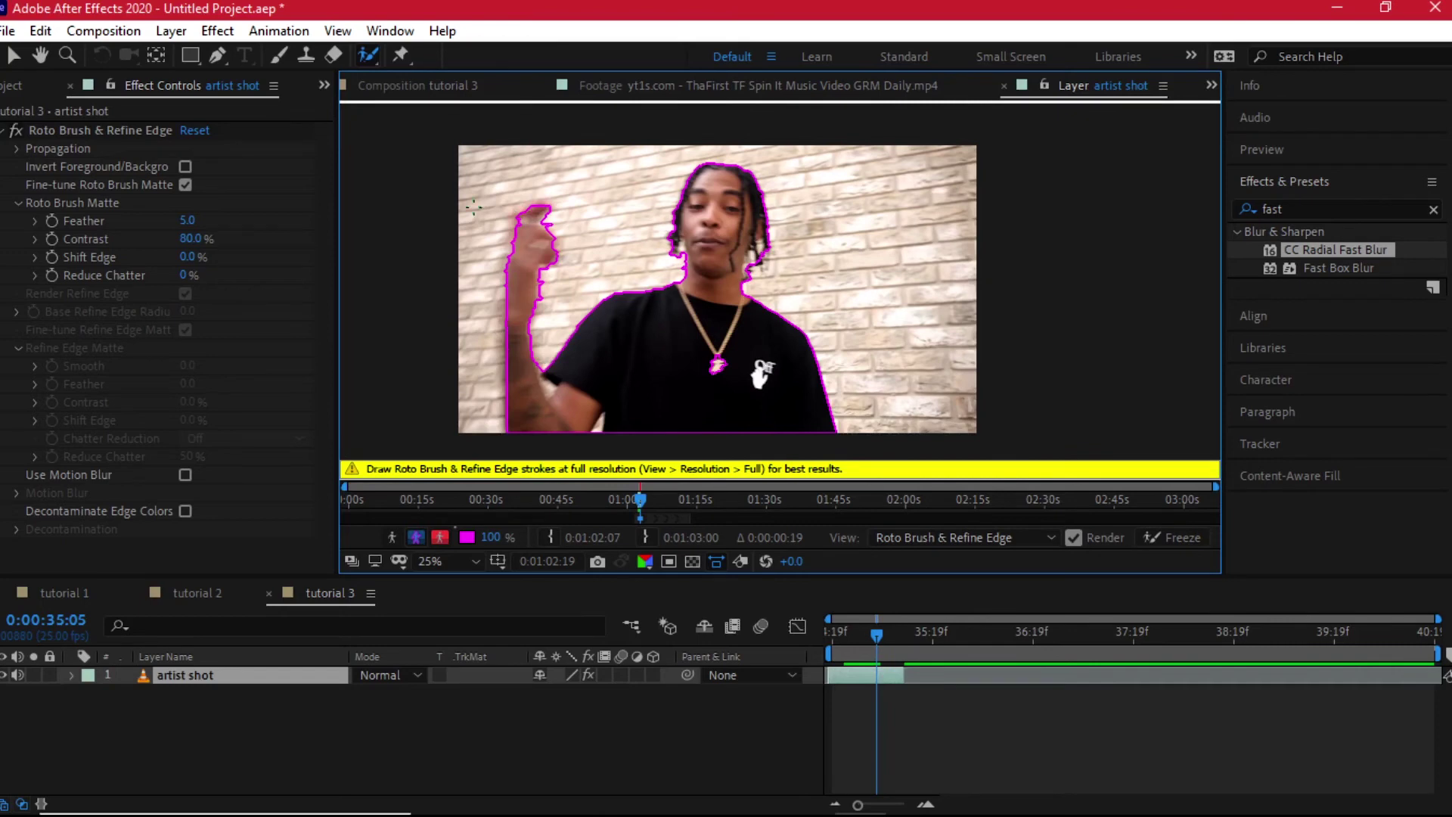
pyautogui.press('pagedown')
pyautogui.moveTo(492, 231); pyautogui.dragTo(561, 229)
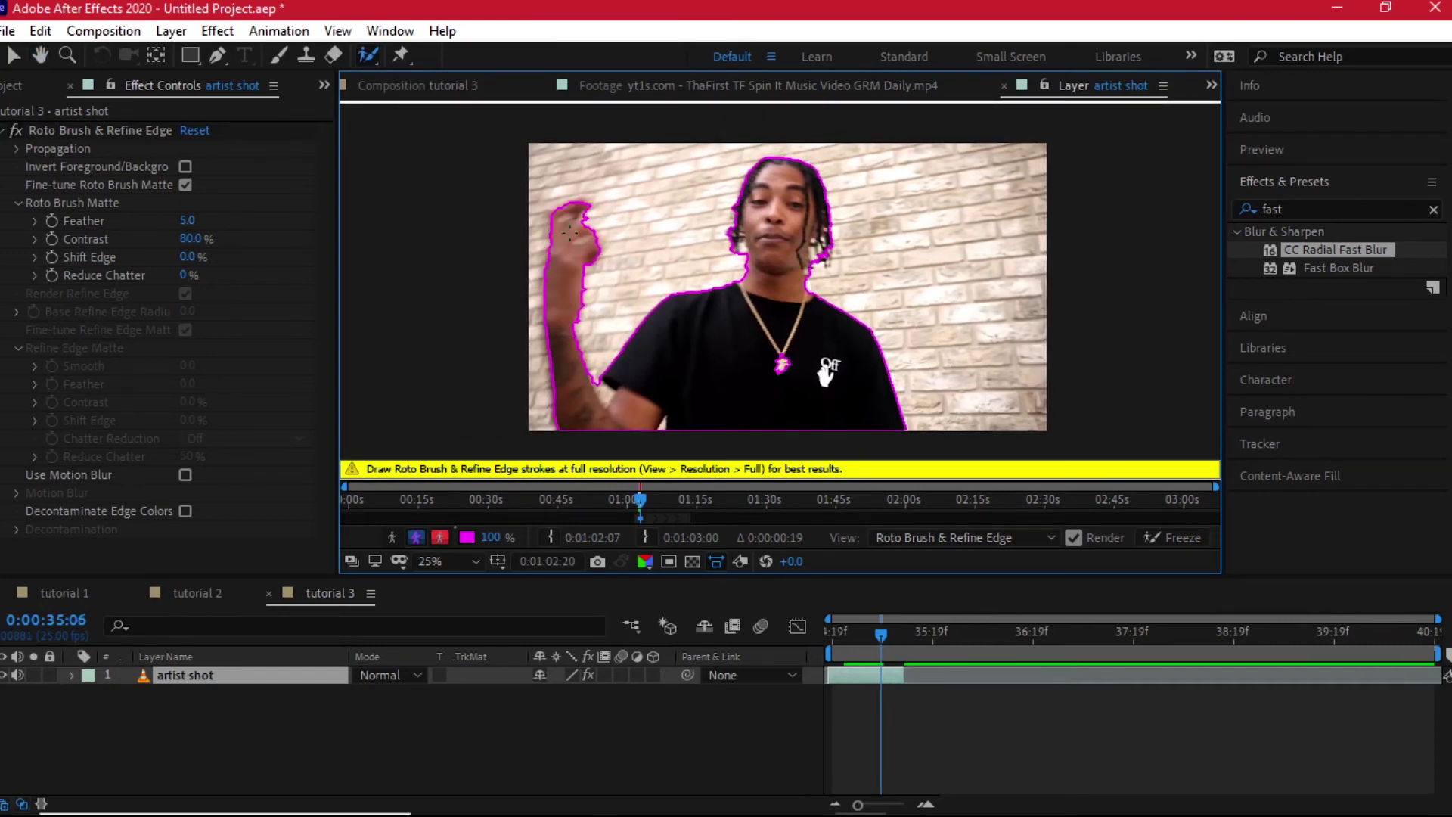
pyautogui.press('pagedown')
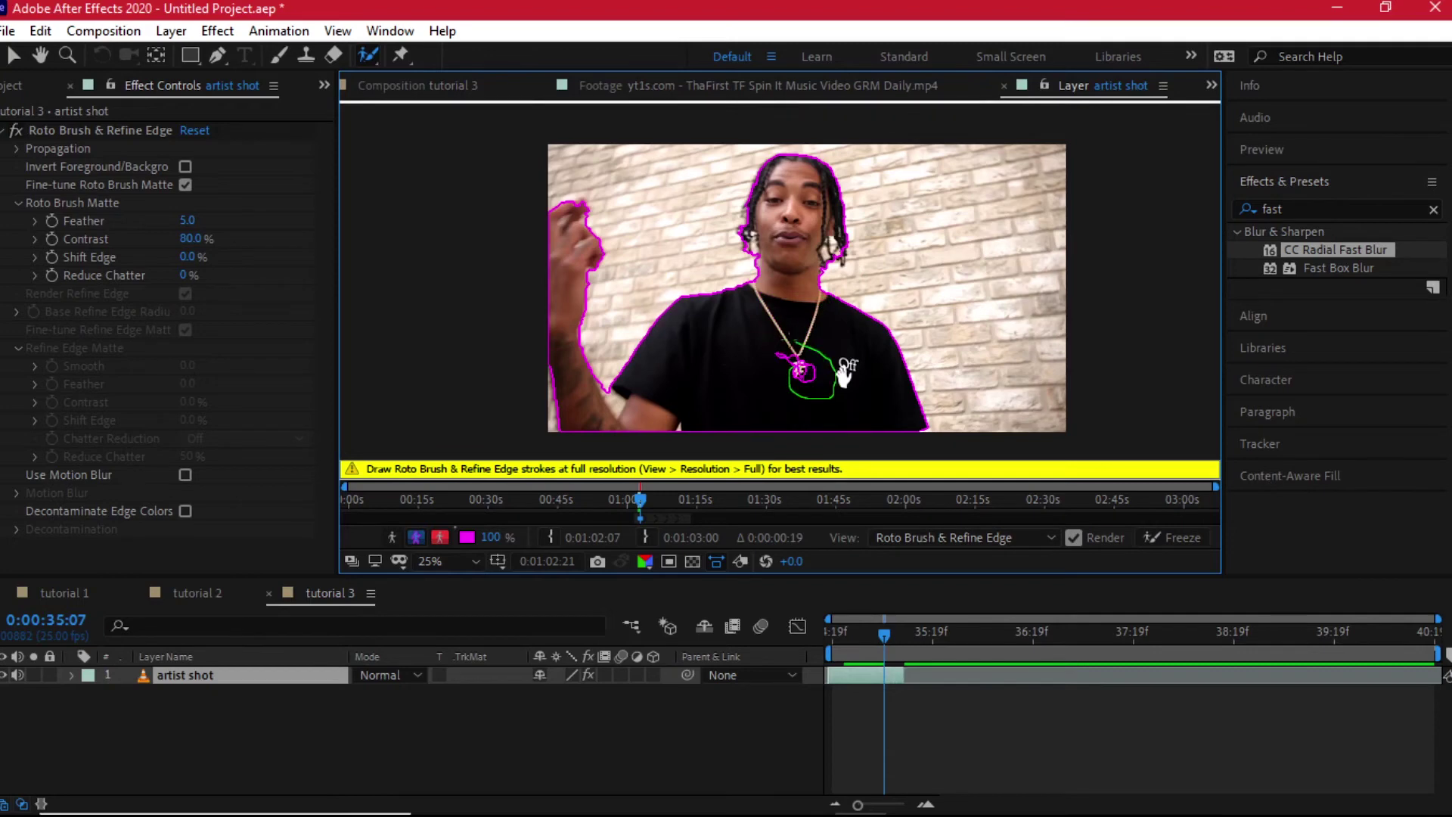
pyautogui.moveTo(791, 349); pyautogui.dragTo(806, 389)
pyautogui.moveTo(801, 357); pyautogui.dragTo(771, 375)
pyautogui.scroll(-1, 730, 324)
# Trim the wall beside the raised hand at 0:00:35:11, continue to 0:00:35:12, and freeze the Roto Brush selection.
pyautogui.press('pagedown')
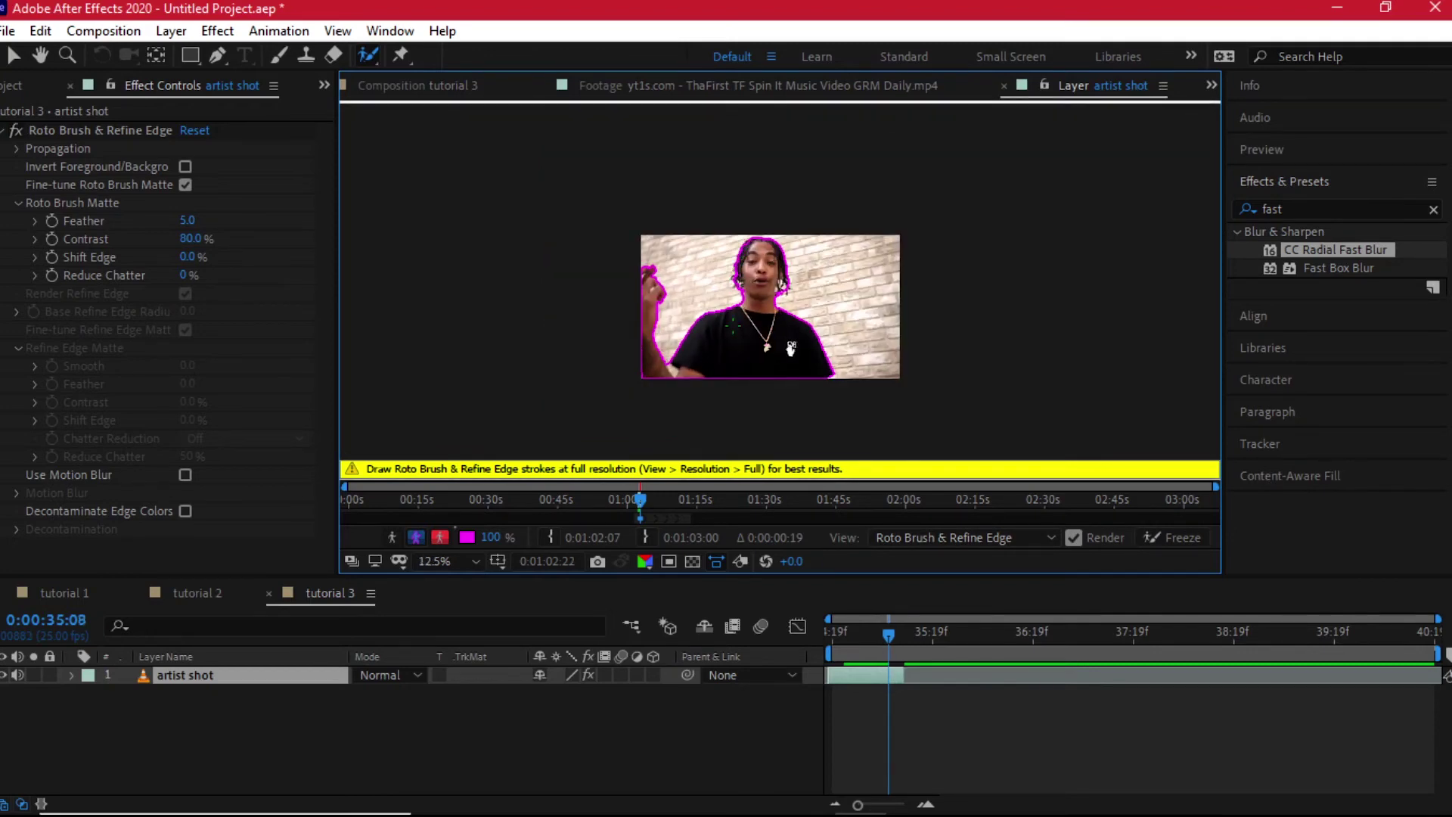
pyautogui.press('pagedown')
pyautogui.scroll(1, 732, 323)
pyautogui.press('pagedown')
pyautogui.press('pagedown')
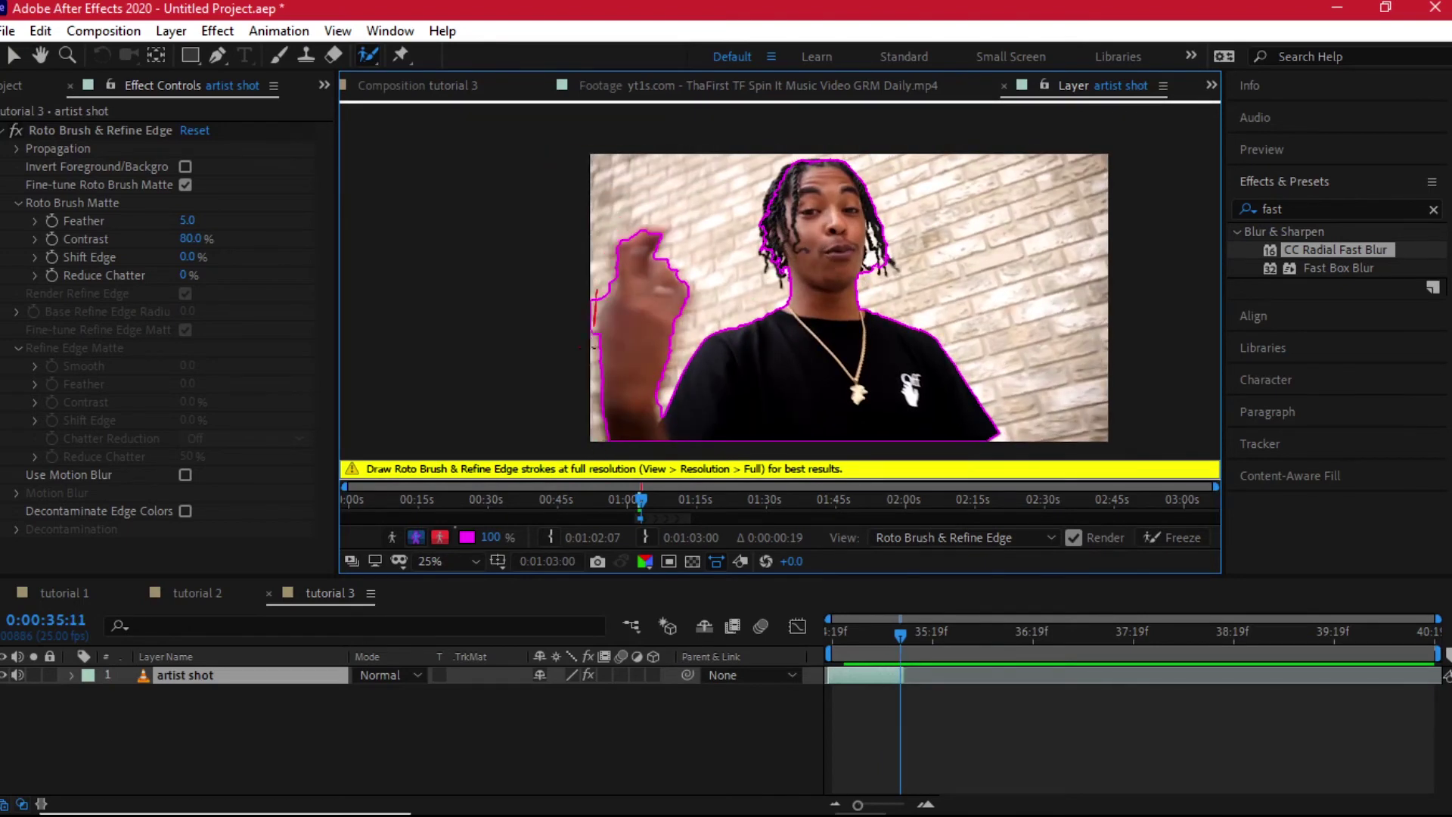
pyautogui.press('End')
pyautogui.click(905, 632)
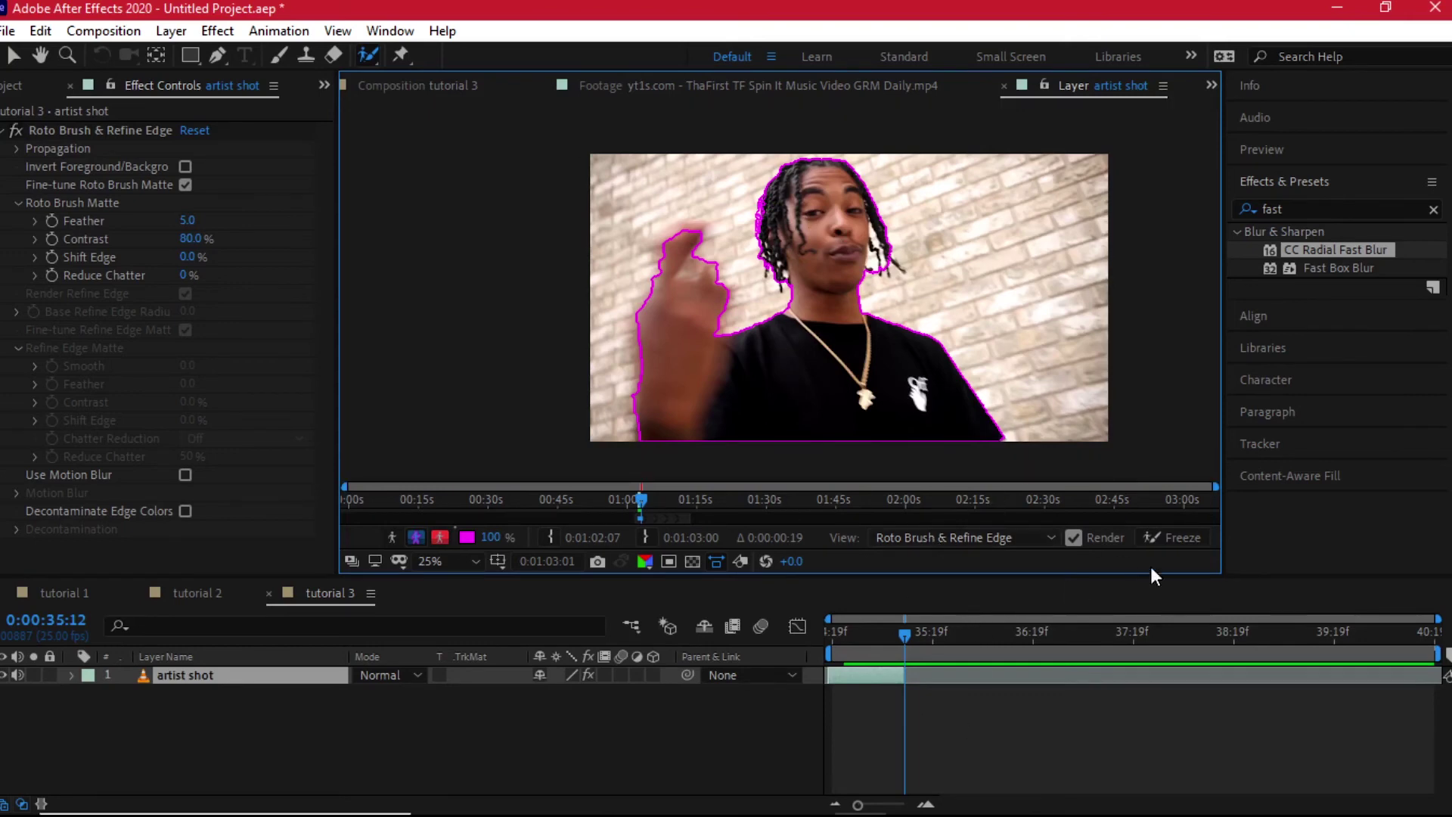
pyautogui.click(1167, 536)
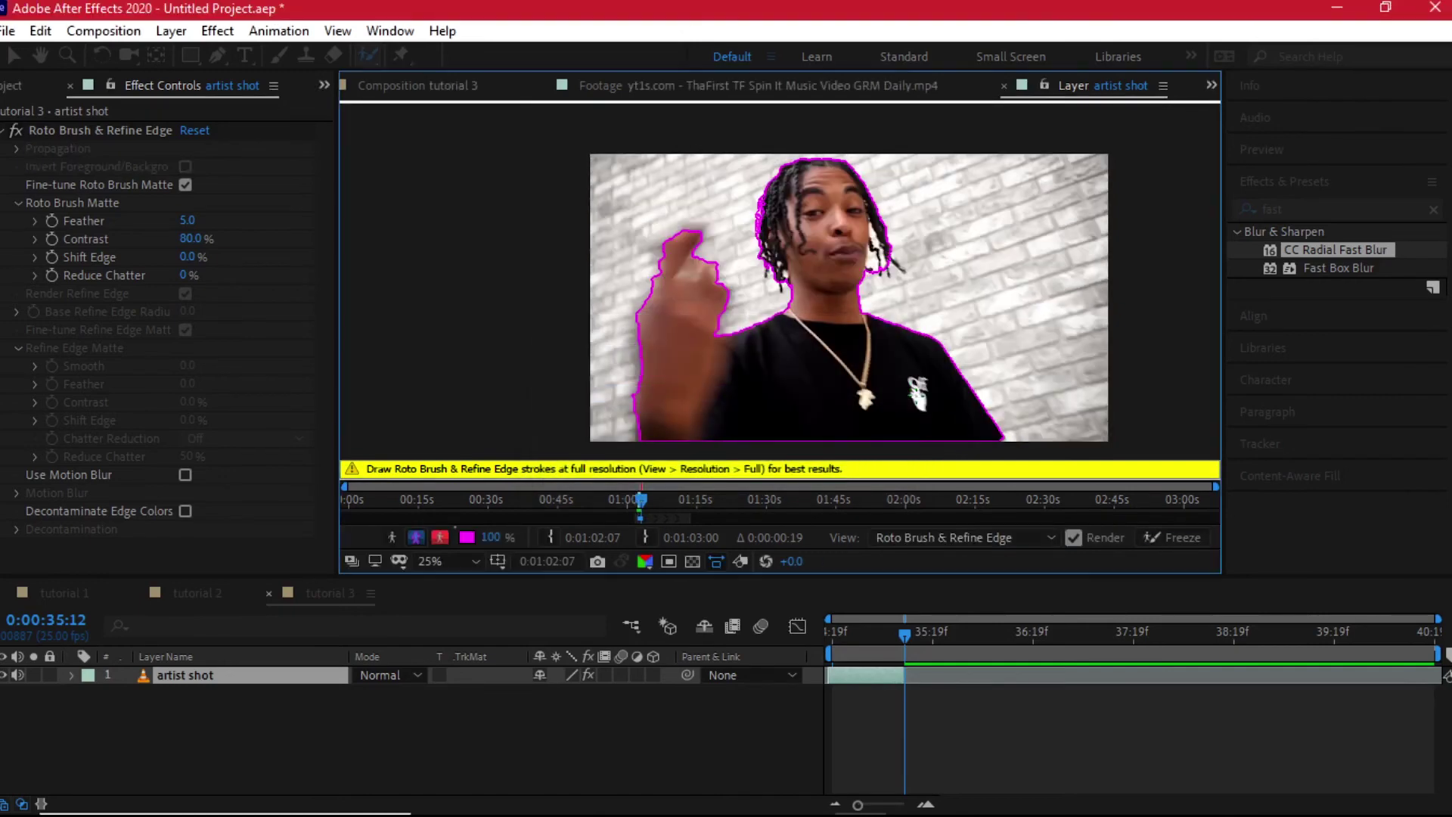
# Return to the tutorial 3 composition, set the Roto Brush Matte Feather to 61.7, and go back to 0:00:34:19.
pyautogui.click(518, 84)
pyautogui.moveTo(840, 638)
pyautogui.mouseDown()
pyautogui.moveTo(896, 633)
pyautogui.moveTo(860, 635)
pyautogui.mouseUp()
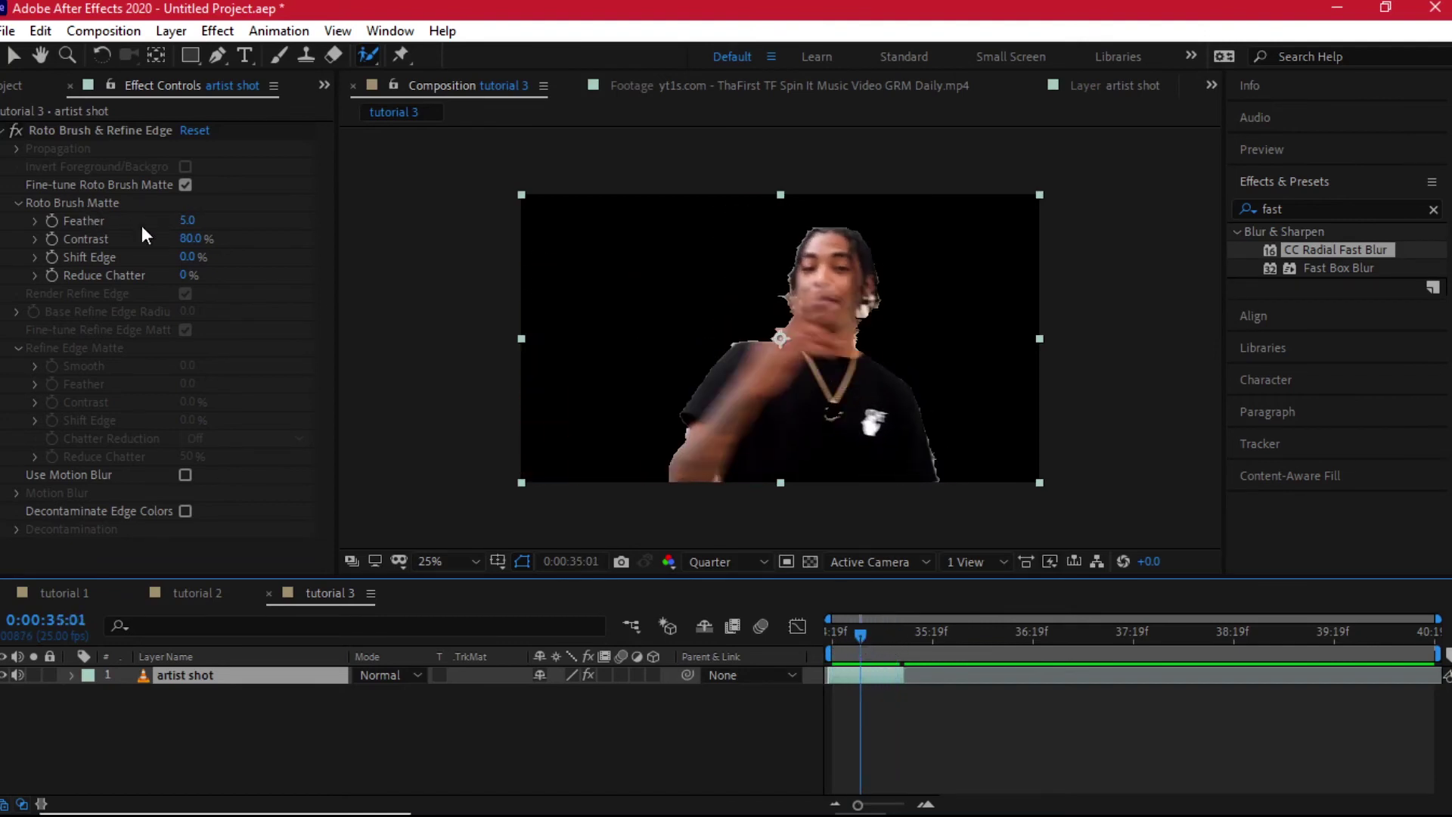
pyautogui.moveTo(186, 220); pyautogui.dragTo(316, 227)
pyautogui.moveTo(871, 629); pyautogui.dragTo(770, 676)
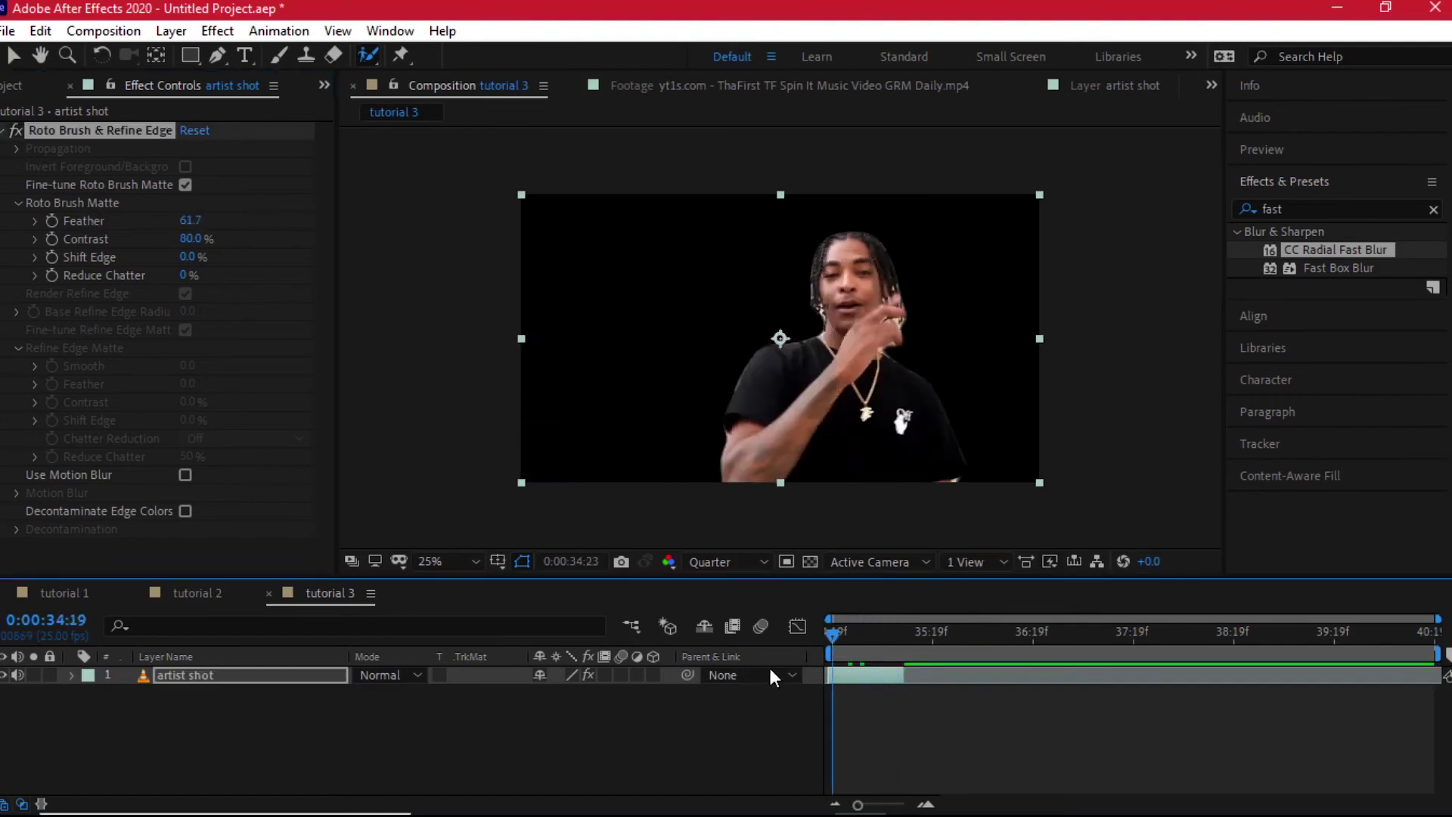
# Duplicate the artist shot layer and delete the Roto Brush & Refine Edge effect from the lower original.
pyautogui.click(189, 675)
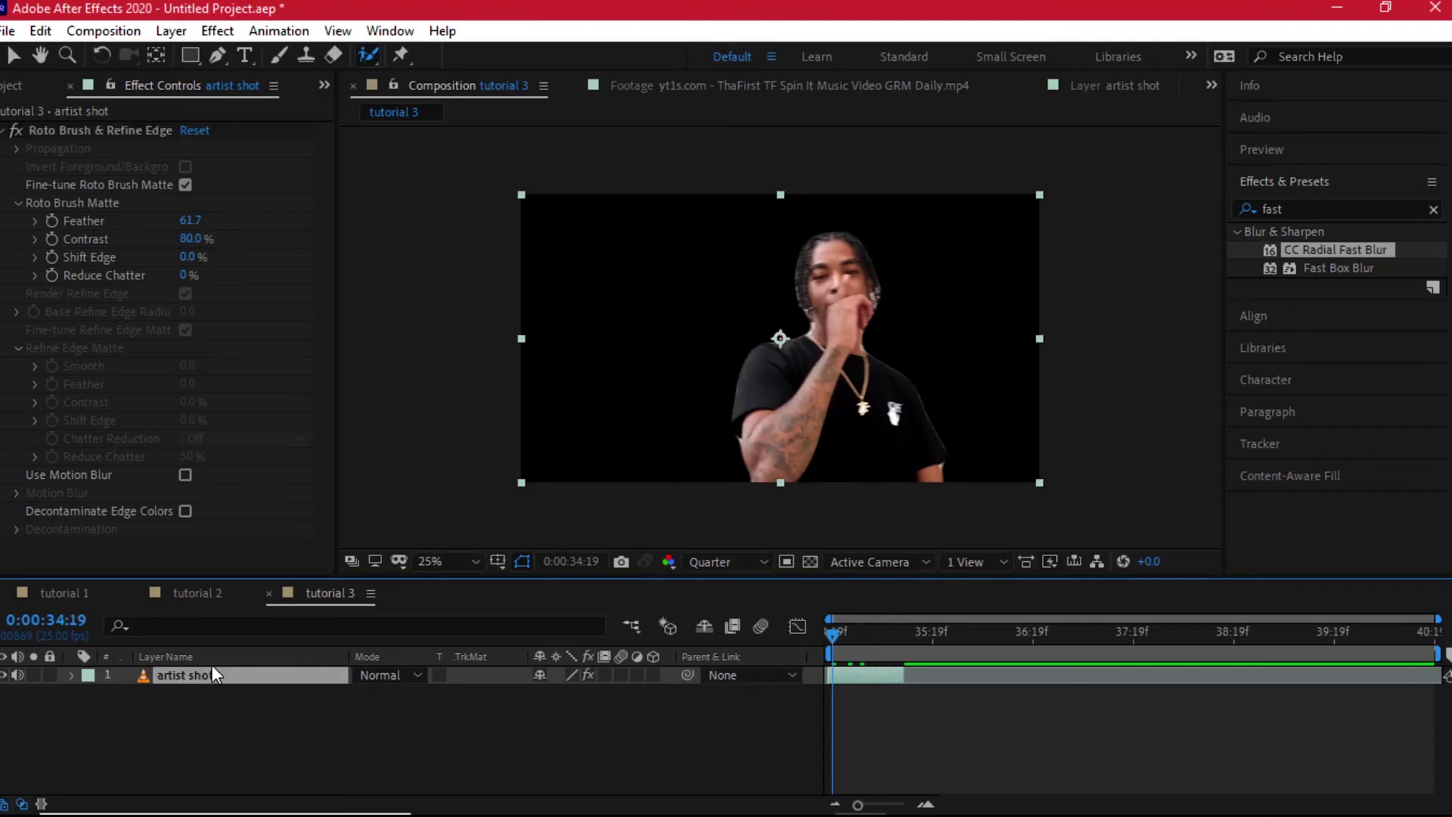
pyautogui.hotkey('ctrl', 'd')
pyautogui.click(236, 692)
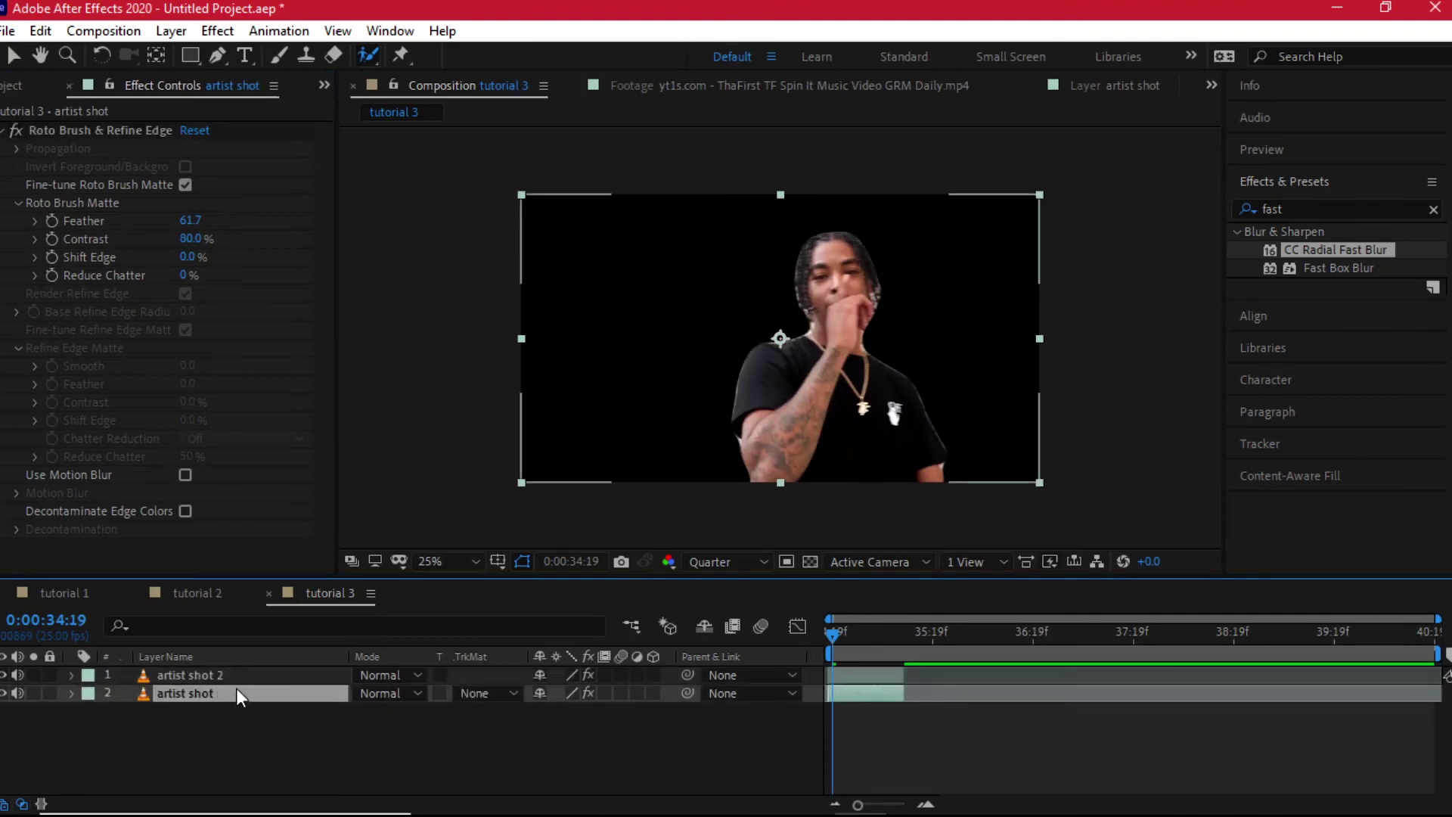
pyautogui.click(89, 131)
pyautogui.press('Delete')
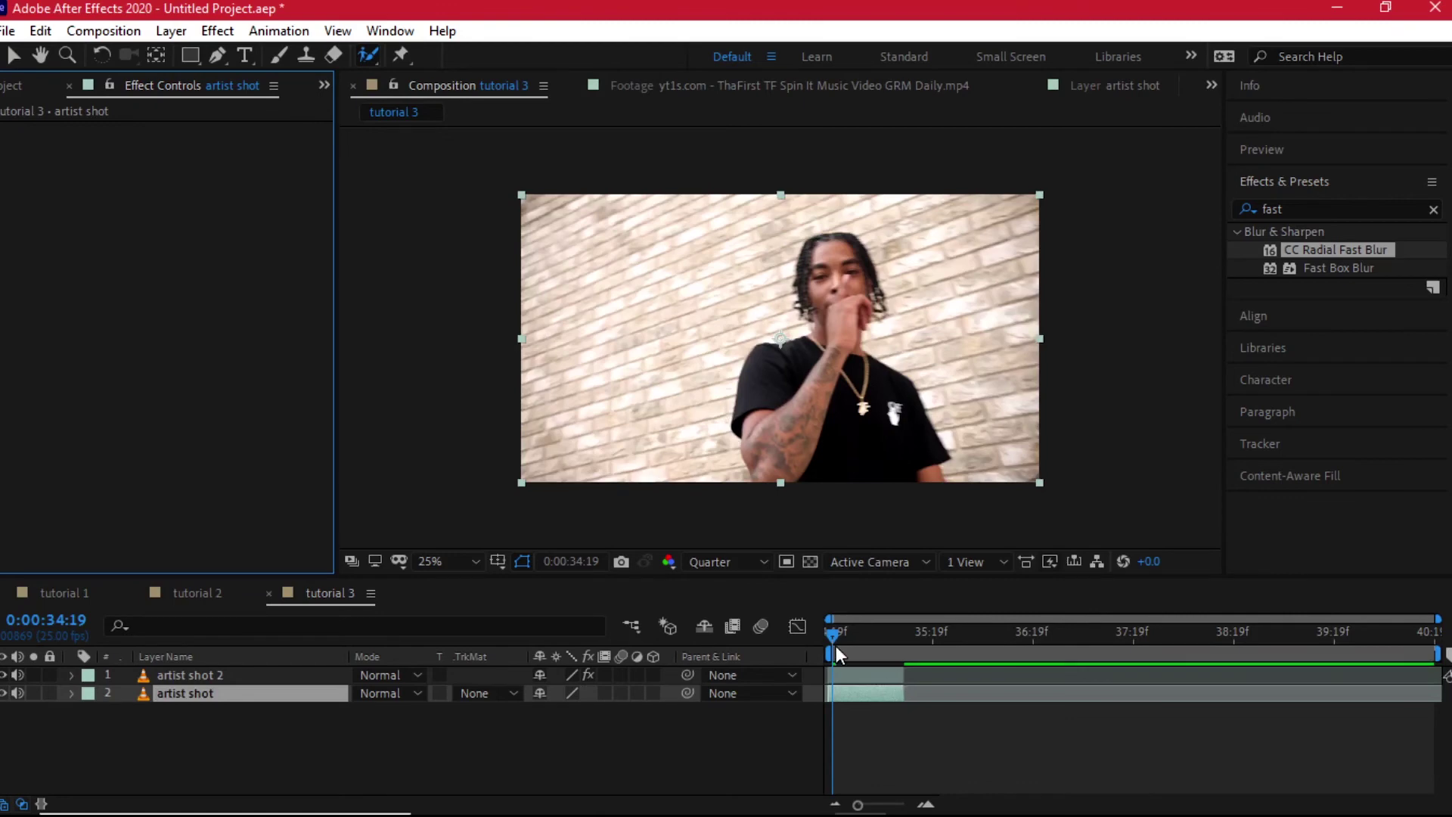
# Add starting Position and Rotation keyframes to artist shot 2 at 0:00:34:19.
pyautogui.click(832, 643)
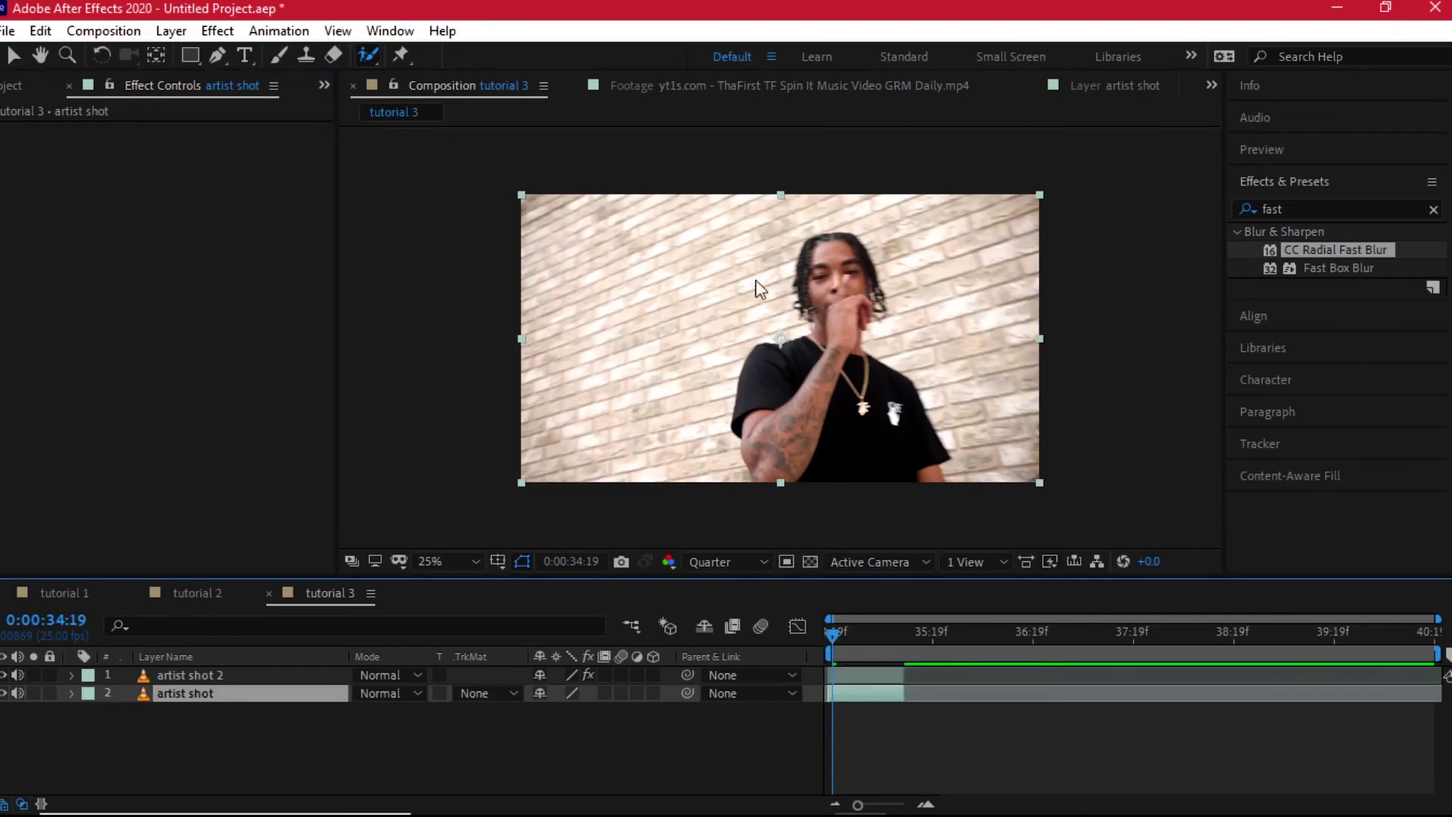
pyautogui.click(858, 673)
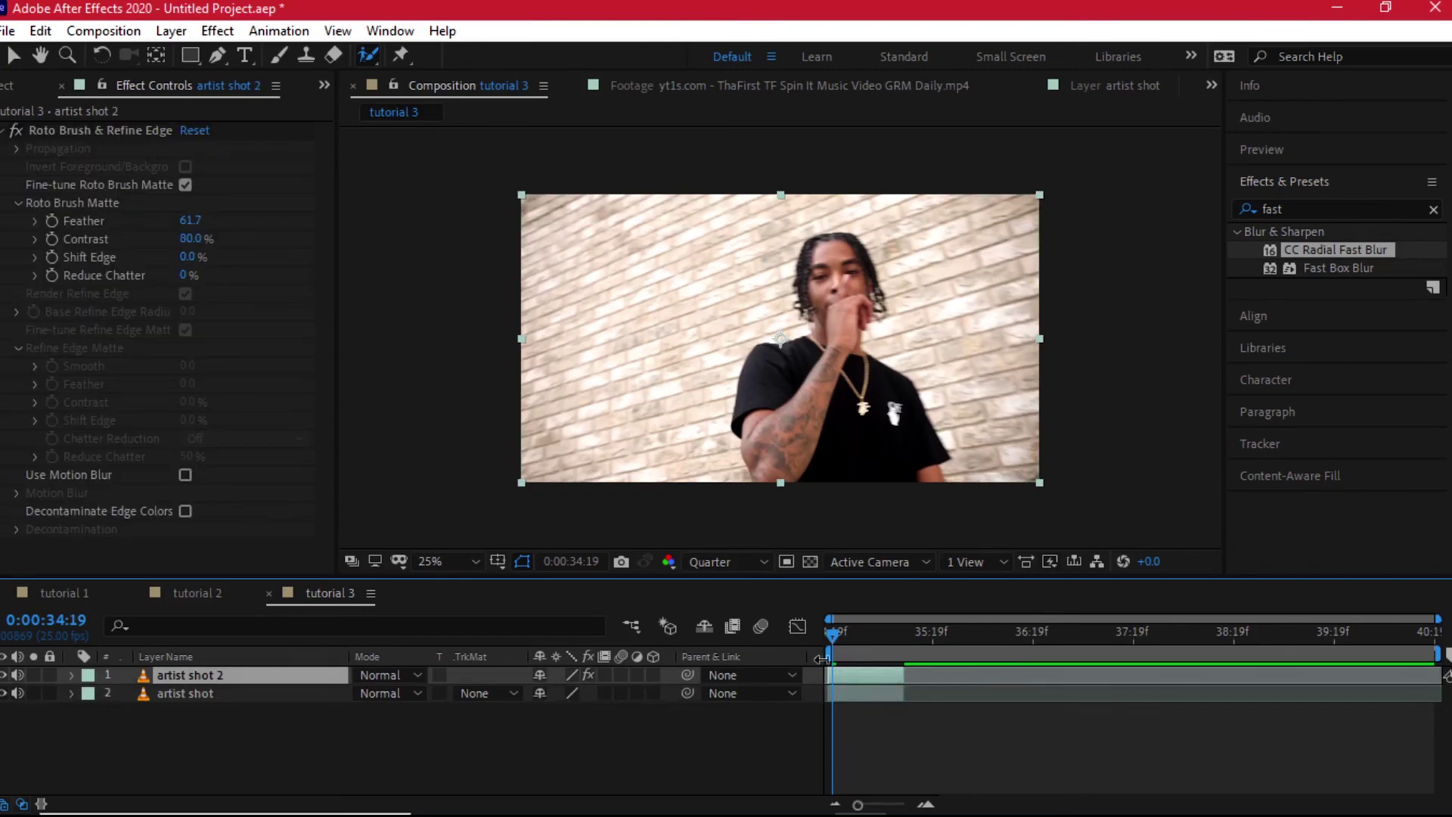
pyautogui.press('p')
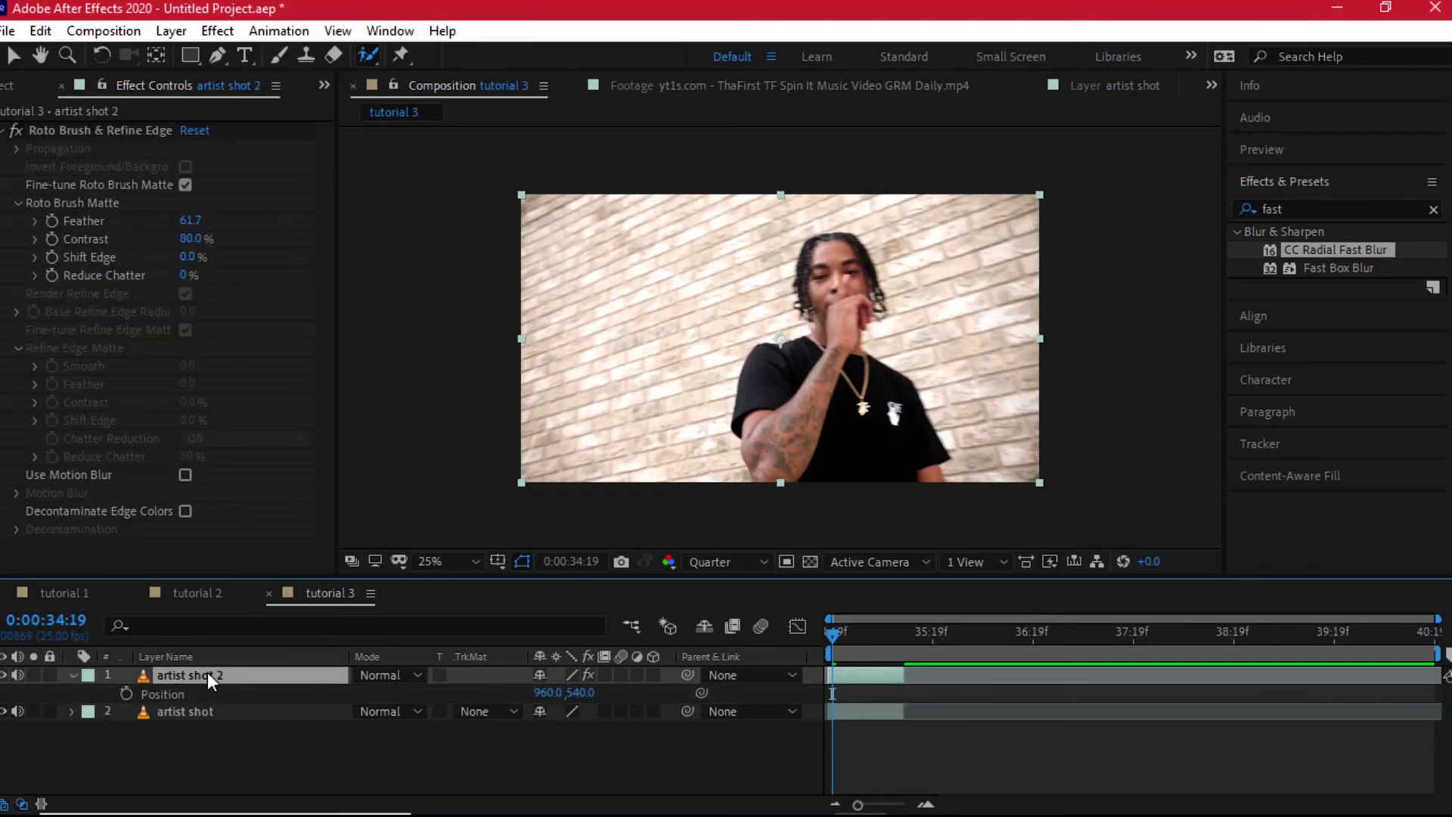
pyautogui.hotkey('shift', 'r')
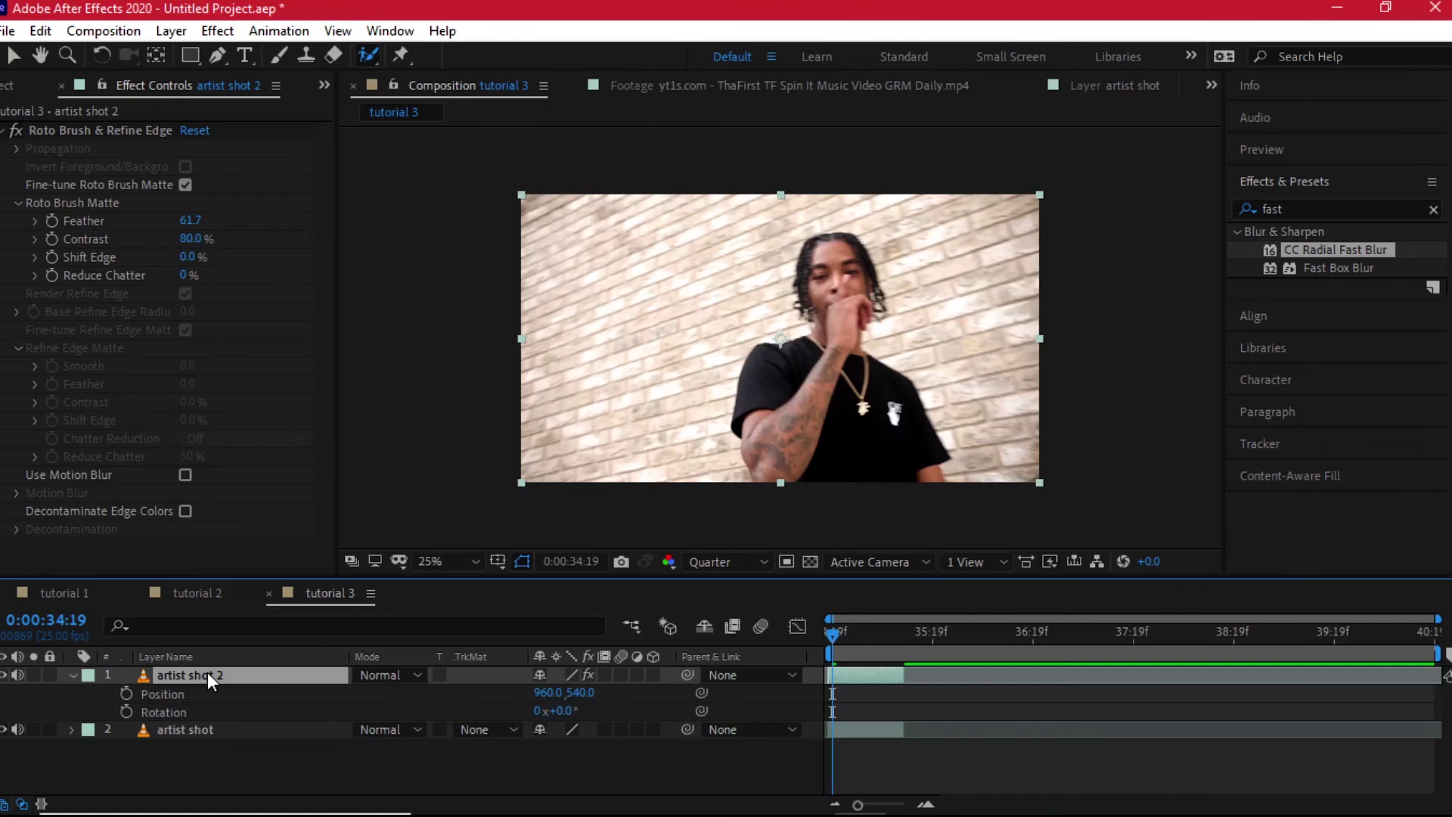
pyautogui.click(126, 692)
pyautogui.click(126, 711)
pyautogui.press('space')
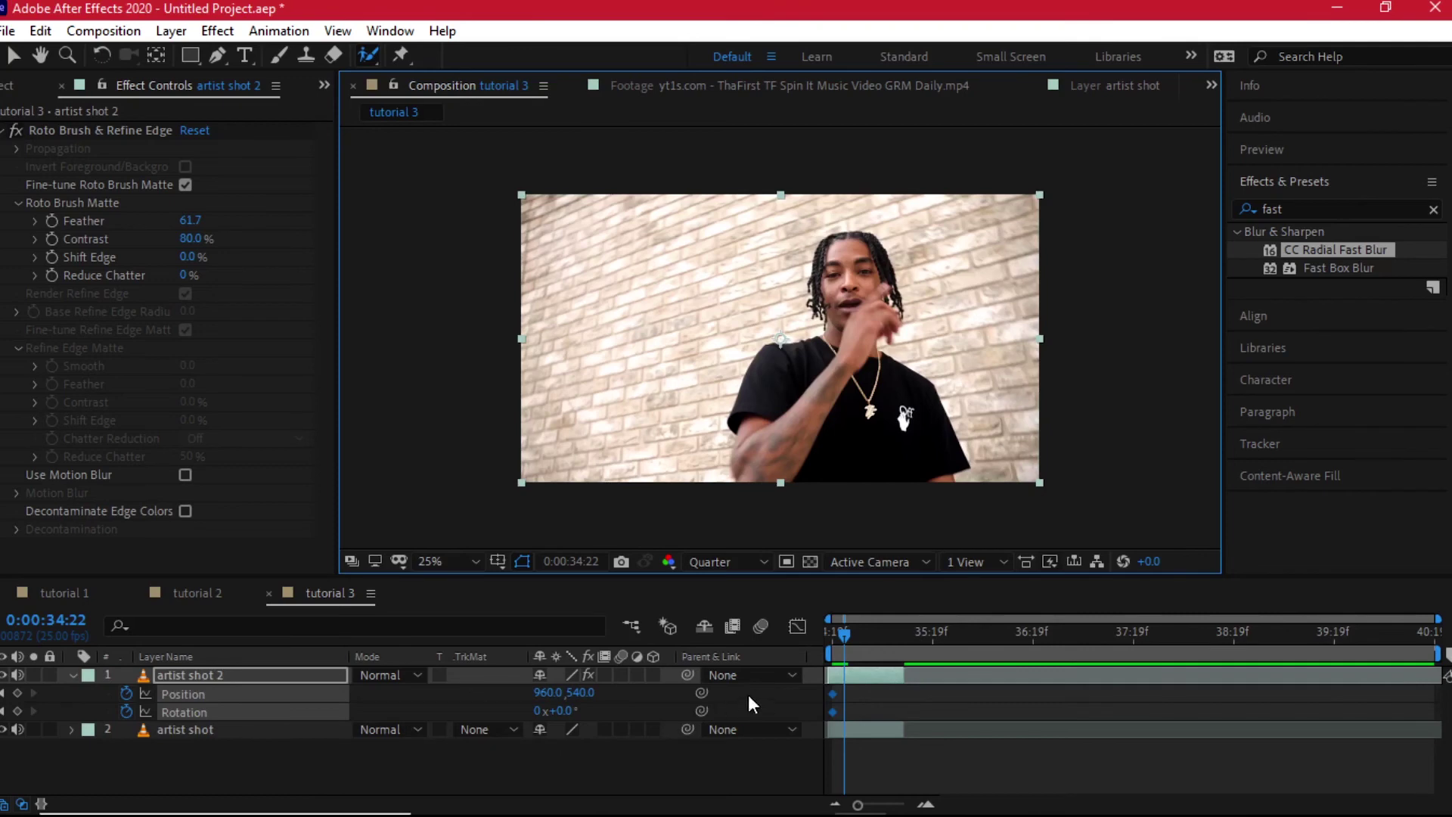
# Keyframe the artist shot 2 cut-out at 0:00:34:23, moved left to about Position 128, 560.
pyautogui.moveTo(848, 636); pyautogui.dragTo(854, 636)
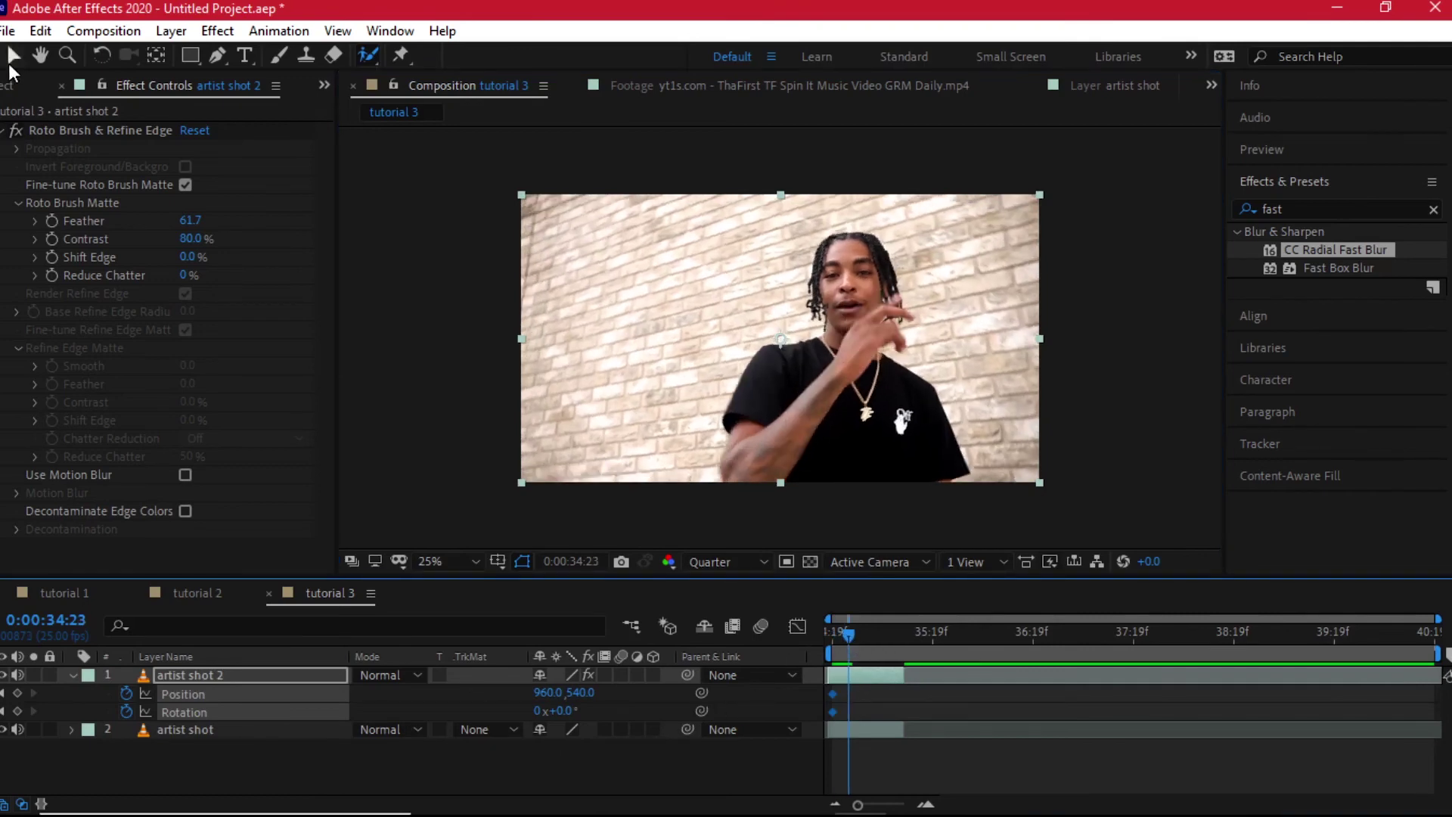
pyautogui.click(13, 56)
pyautogui.moveTo(873, 396); pyautogui.dragTo(654, 407)
# At 0:00:35:00, keyframe artist shot 2 rotated and moved beyond the frame's upper left, and return to 0:00:34:19.
pyautogui.click(856, 646)
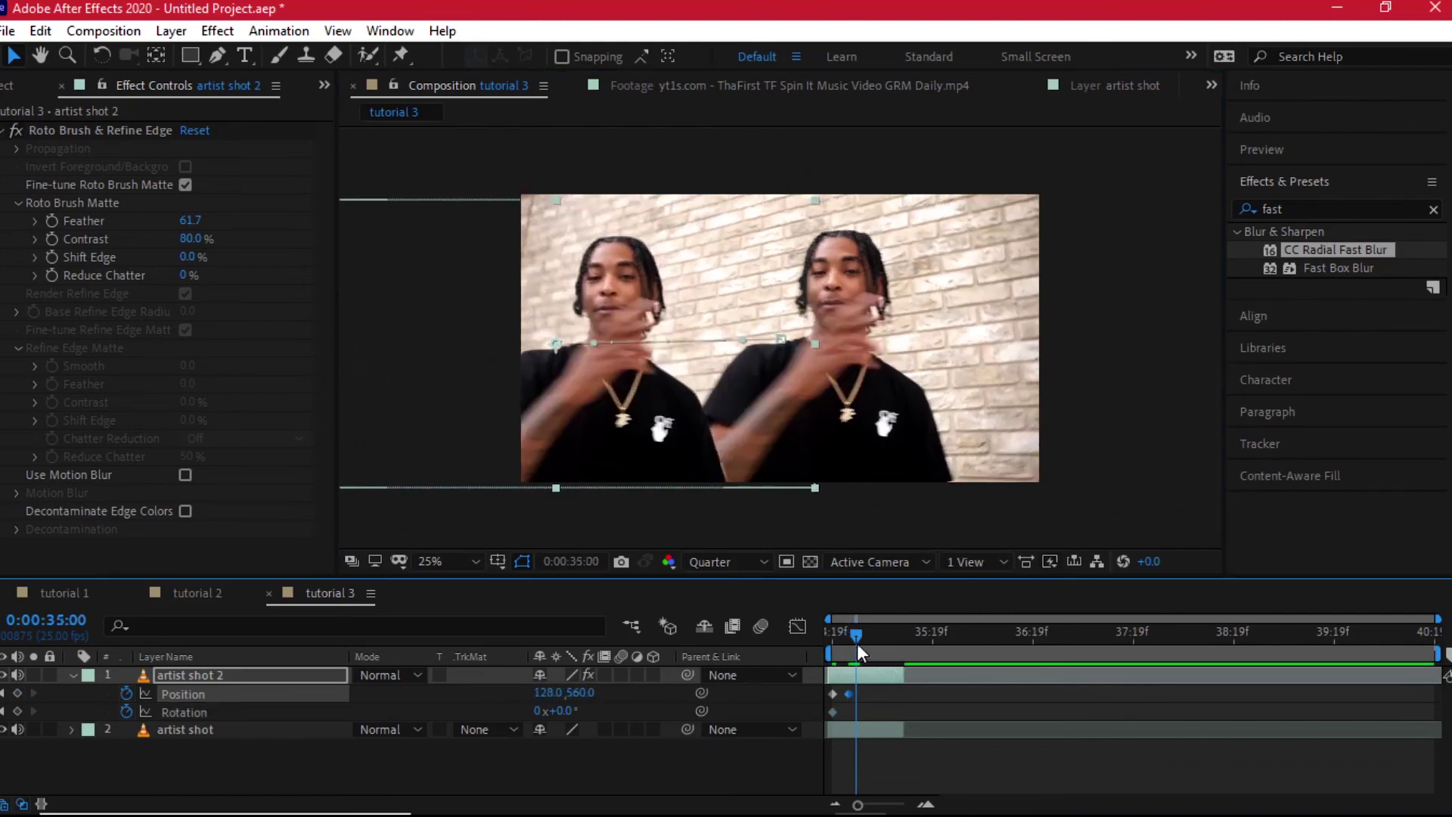
pyautogui.moveTo(576, 710); pyautogui.dragTo(574, 207)
pyautogui.moveTo(856, 646); pyautogui.dragTo(816, 646)
# Duplicate the animated artist shot 2 layer twice.
pyautogui.click(266, 676)
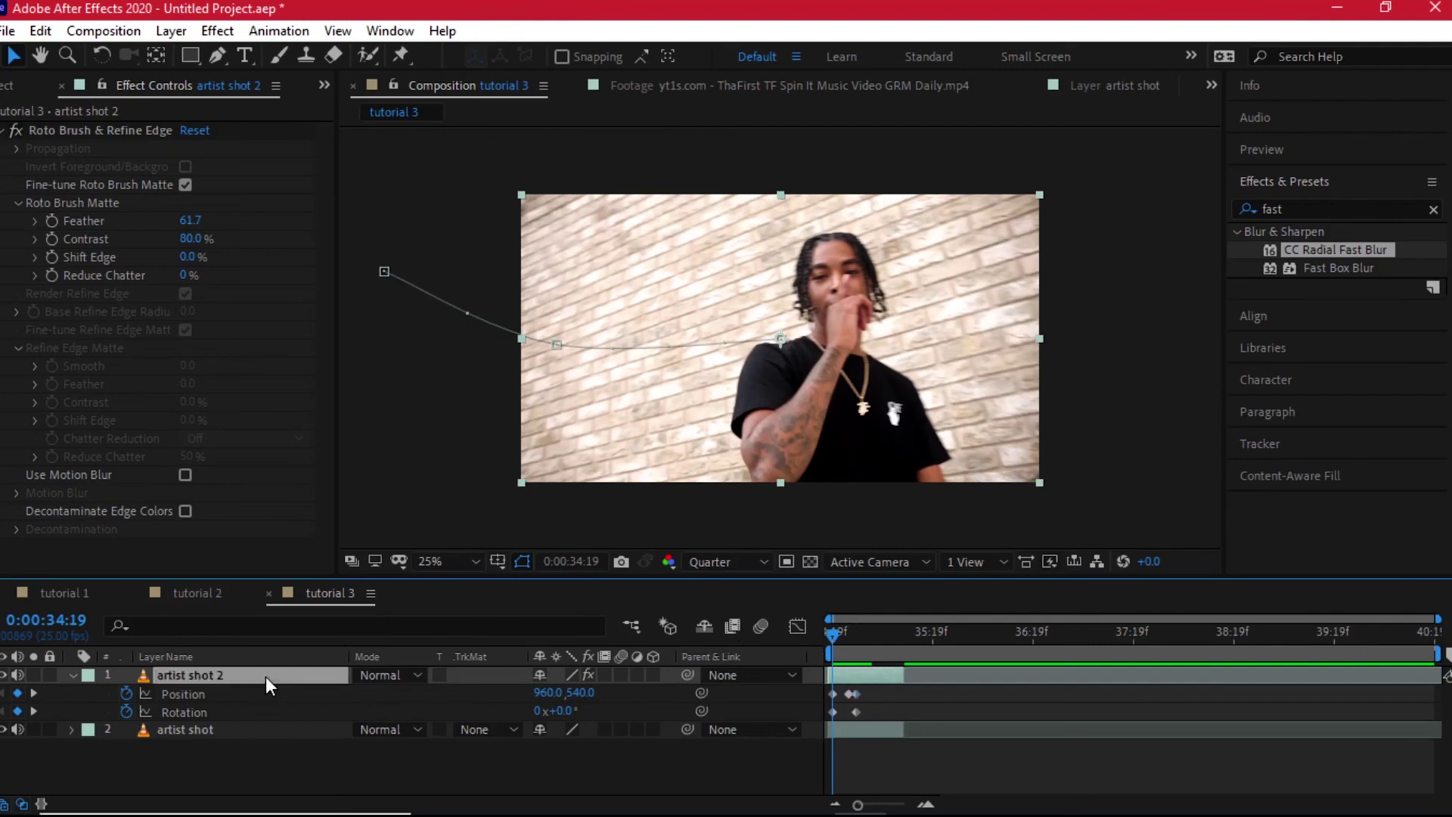
pyautogui.hotkey('ctrl', 'd')
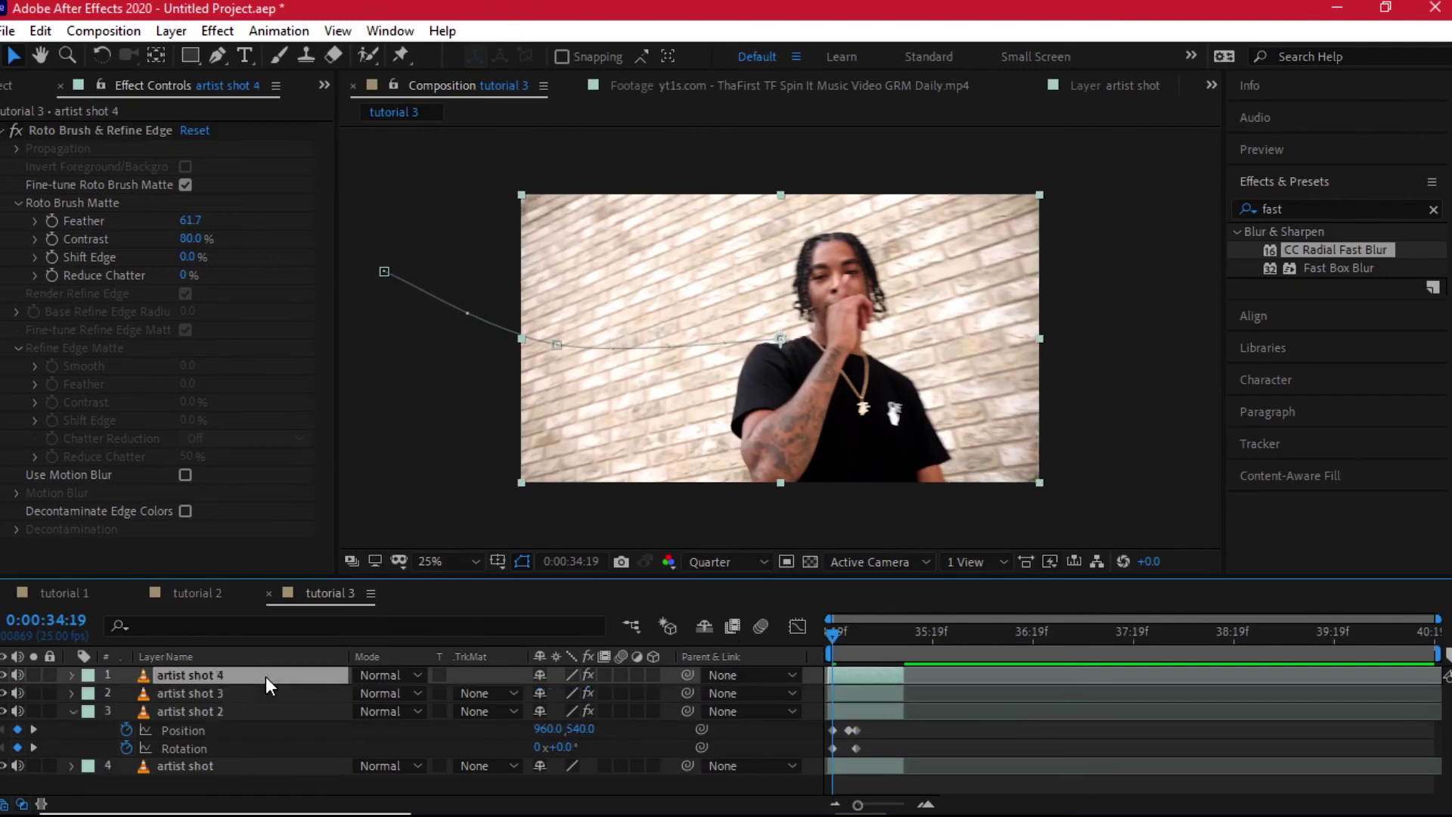
pyautogui.hotkey('ctrl', 'd')
# Delete all Position and Rotation keyframes after the first ones on the artist shot 3 layer.
pyautogui.click(256, 692)
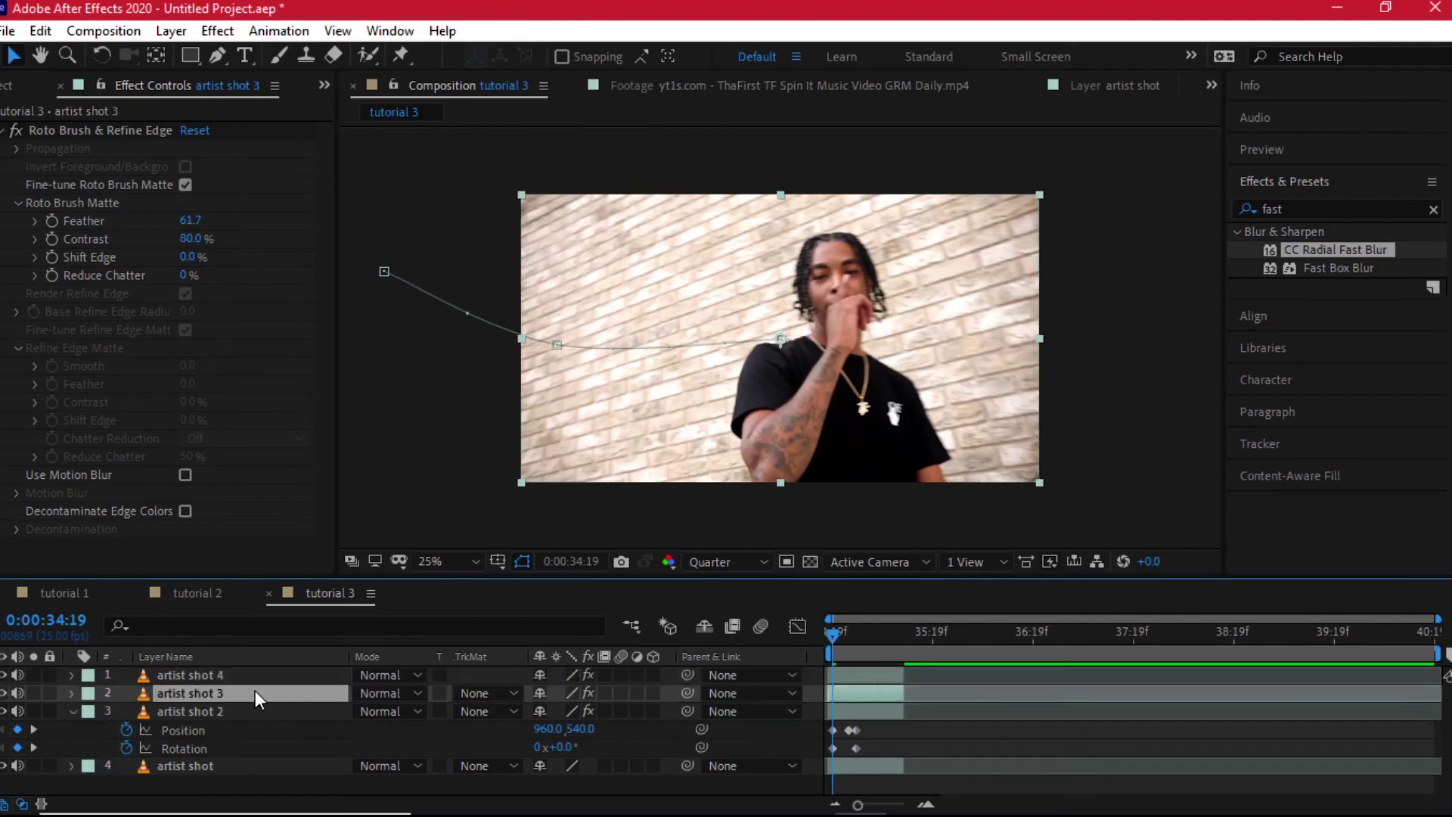
pyautogui.press('p')
pyautogui.hotkey('shift', 's')
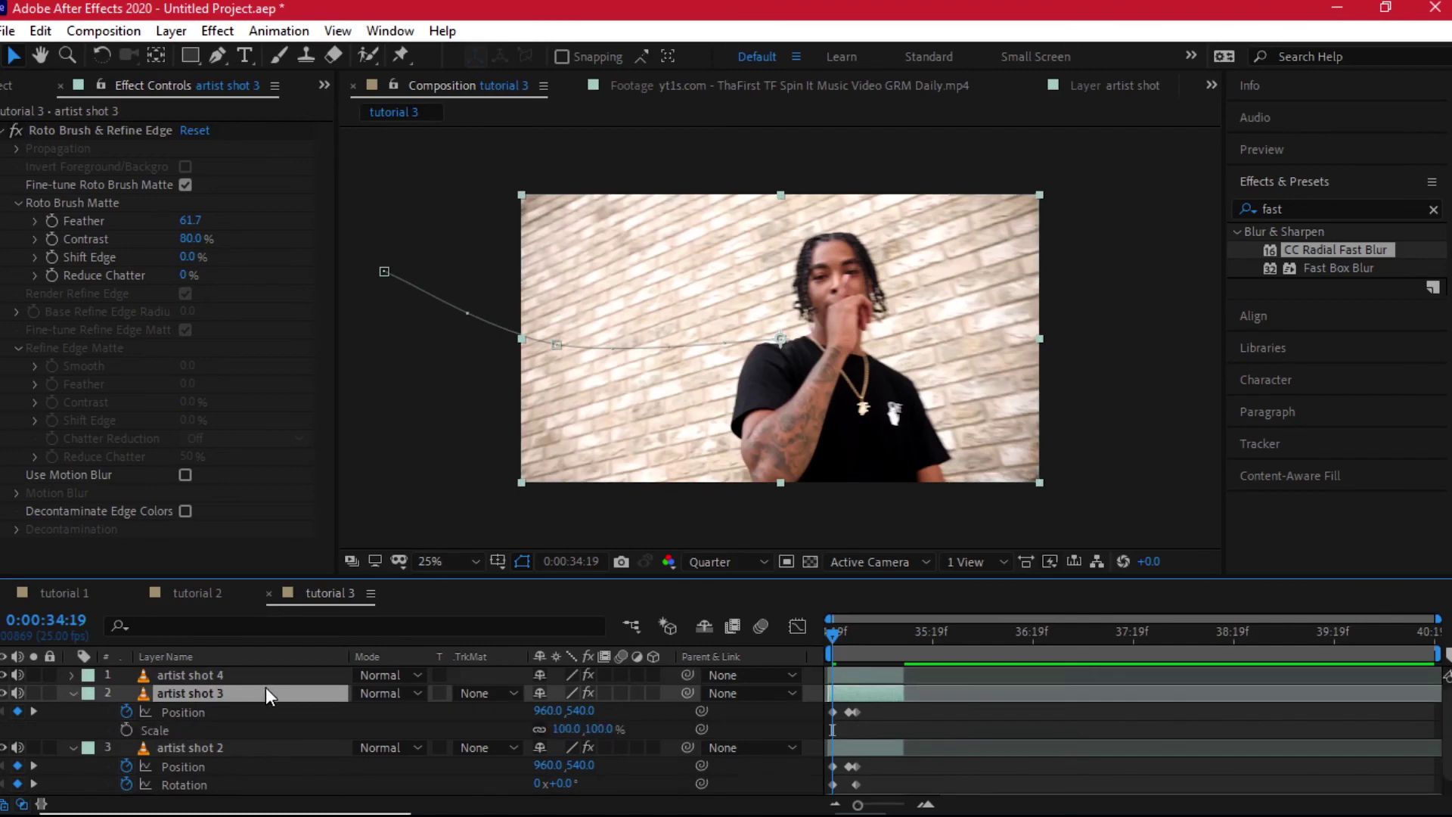
pyautogui.press('u')
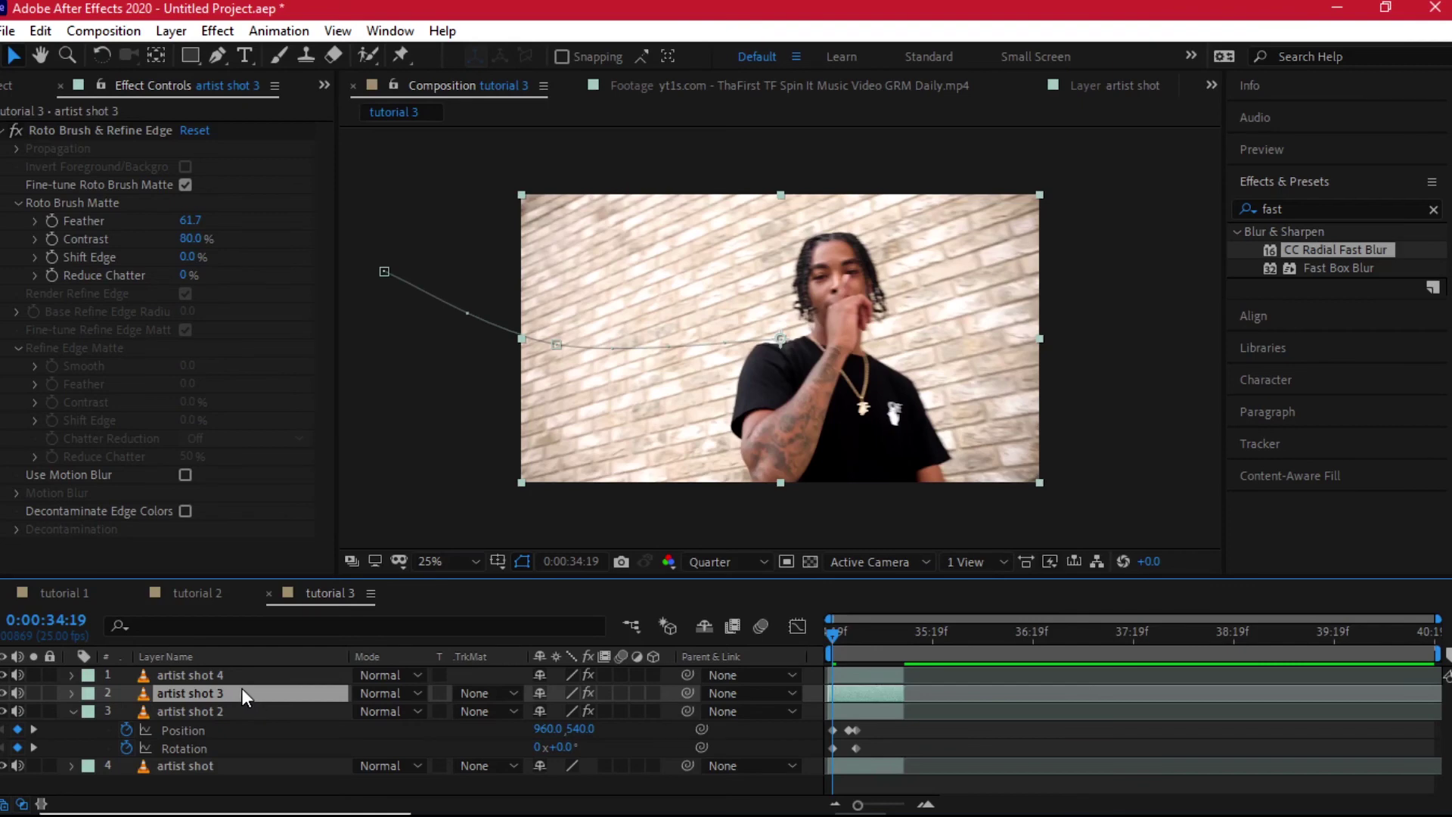
pyautogui.press('p')
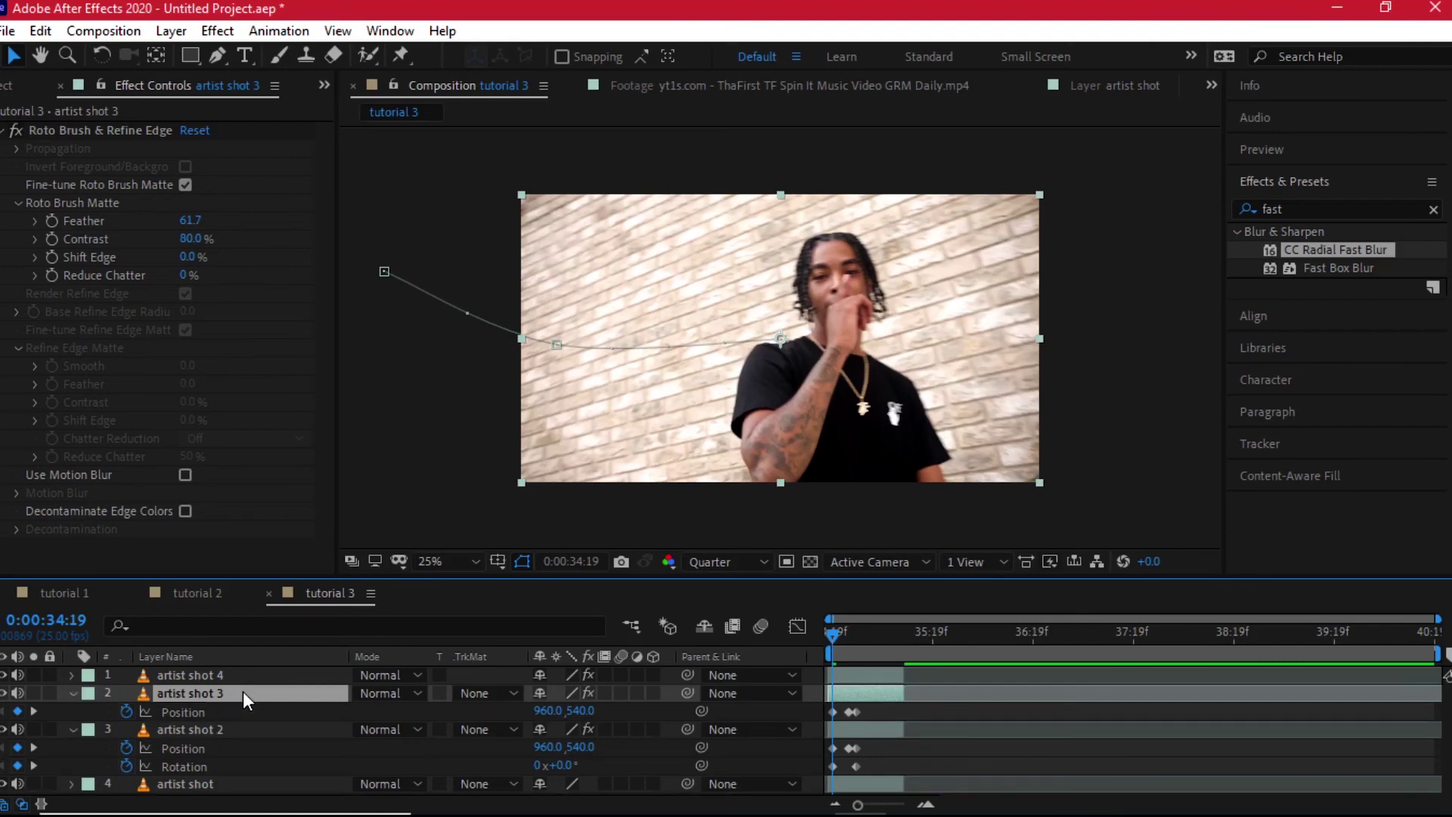
pyautogui.hotkey('shift', 'r')
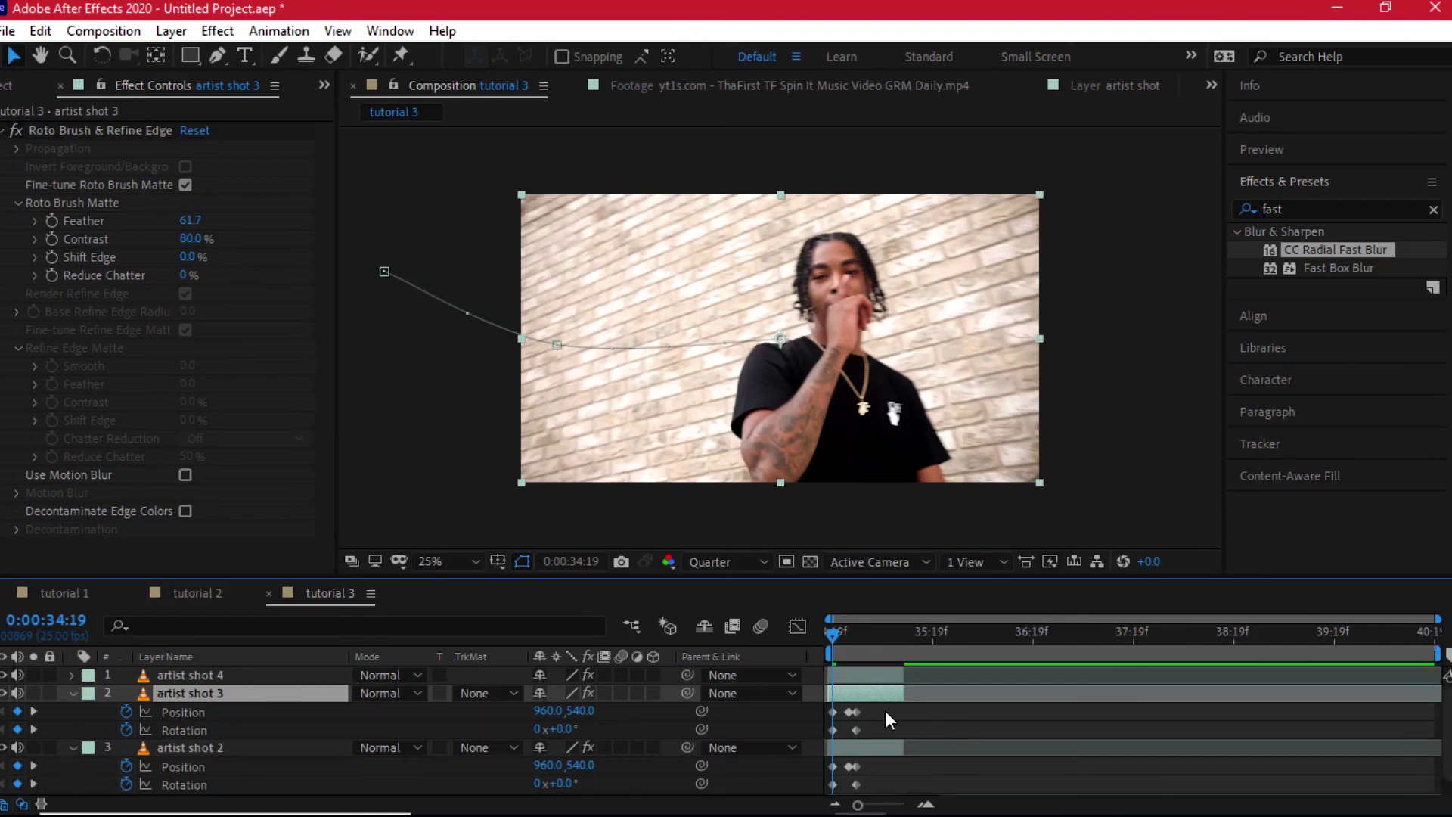
pyautogui.moveTo(879, 709); pyautogui.dragTo(833, 732)
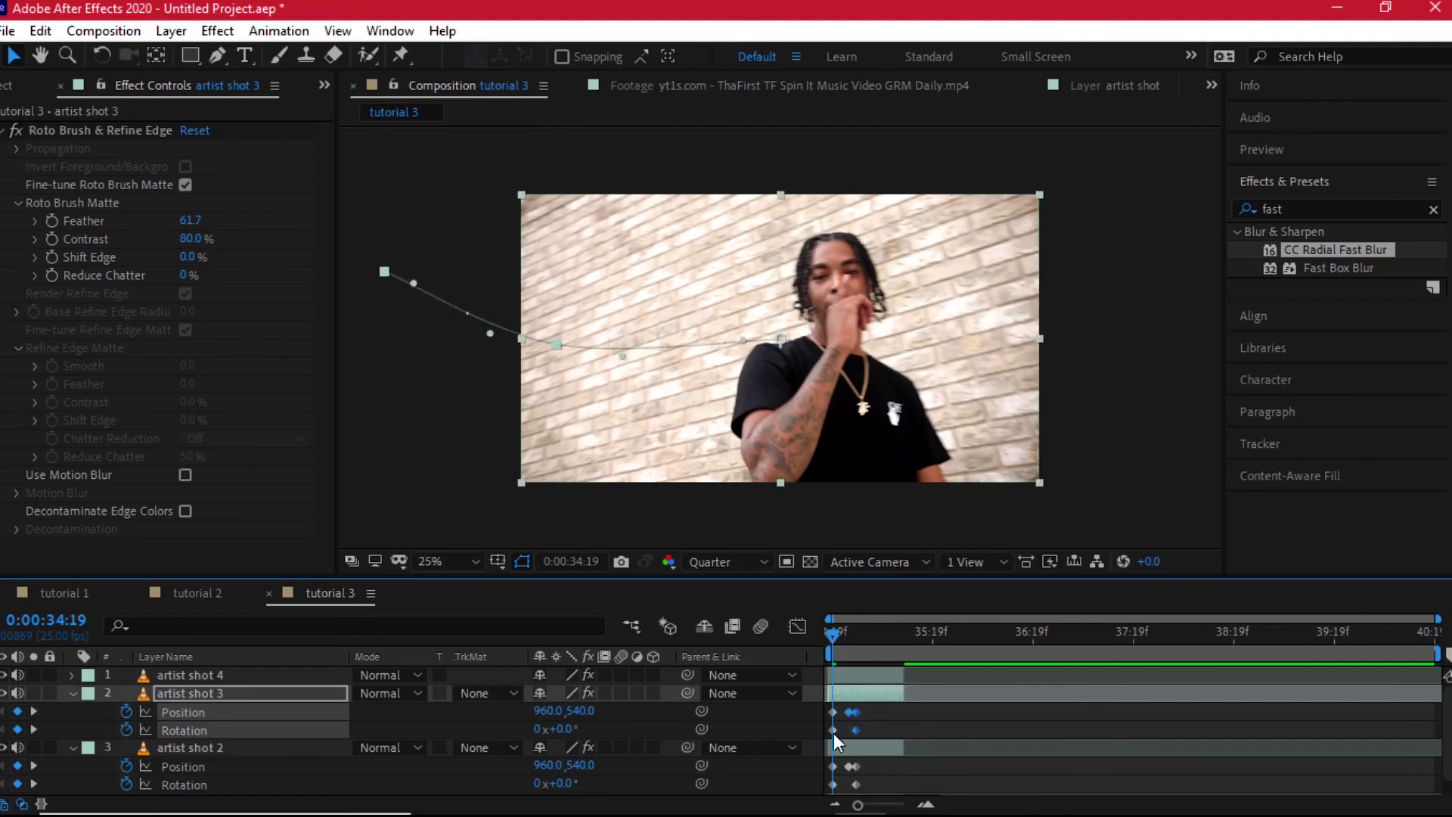
pyautogui.press('Delete')
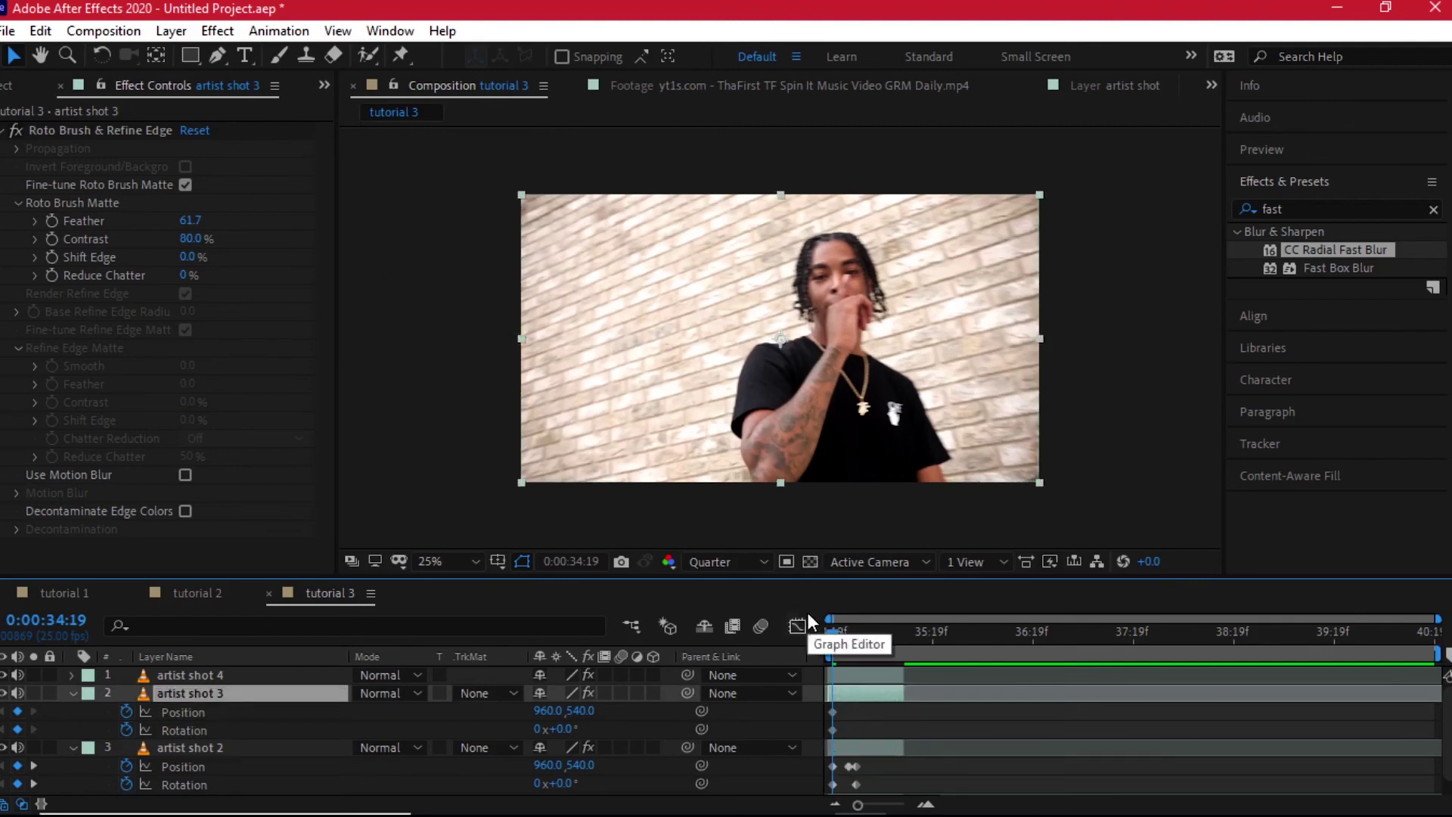
# Keyframe artist shot 3 at 0:00:35:00, moved beyond the frame's upper right to about Position 1996, -252 and rotated about 133°.
pyautogui.click(850, 644)
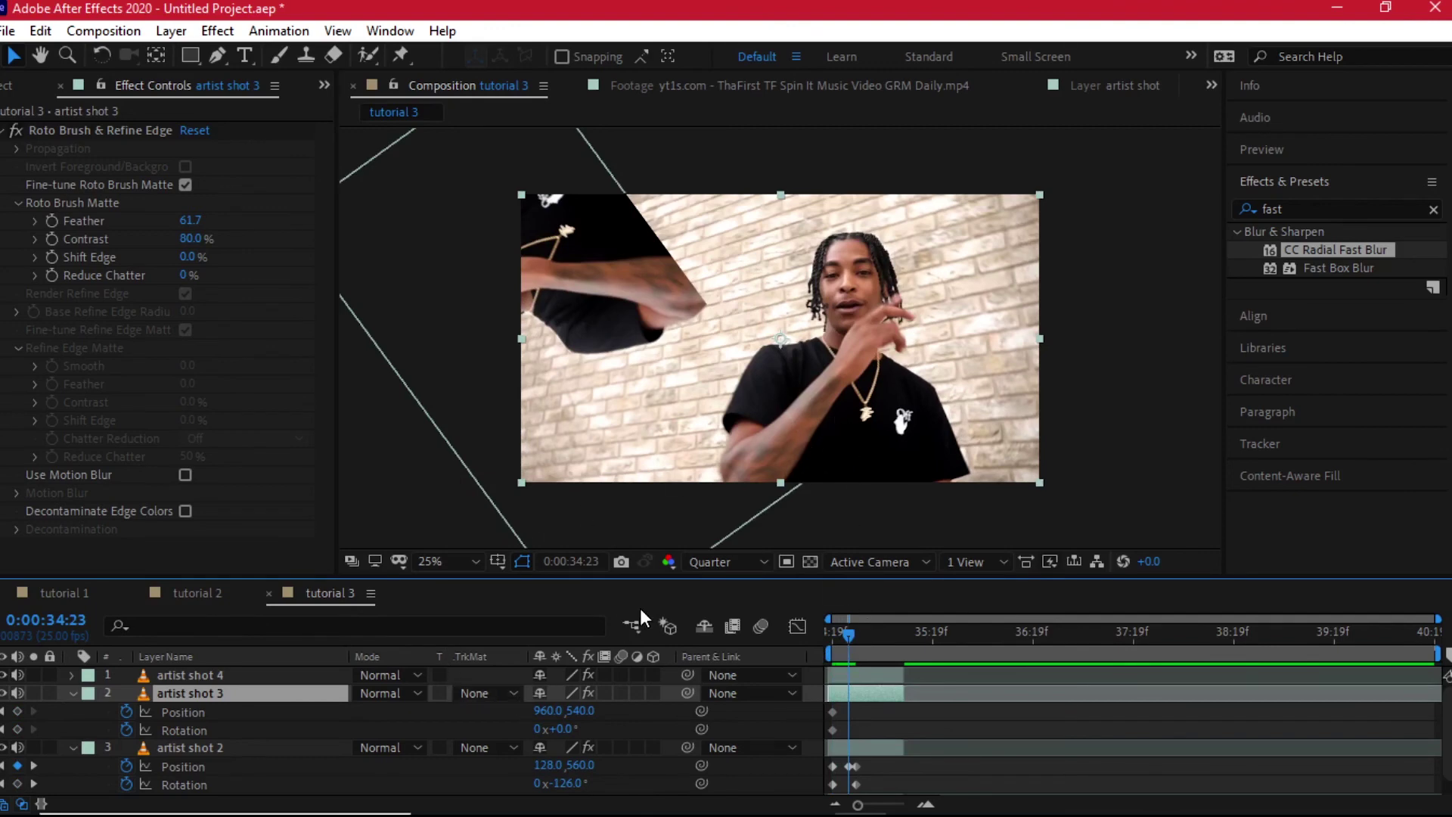
pyautogui.moveTo(829, 431); pyautogui.dragTo(1106, 222)
pyautogui.moveTo(556, 729); pyautogui.dragTo(690, 709)
pyautogui.moveTo(849, 711); pyautogui.dragTo(857, 711)
pyautogui.click(858, 638)
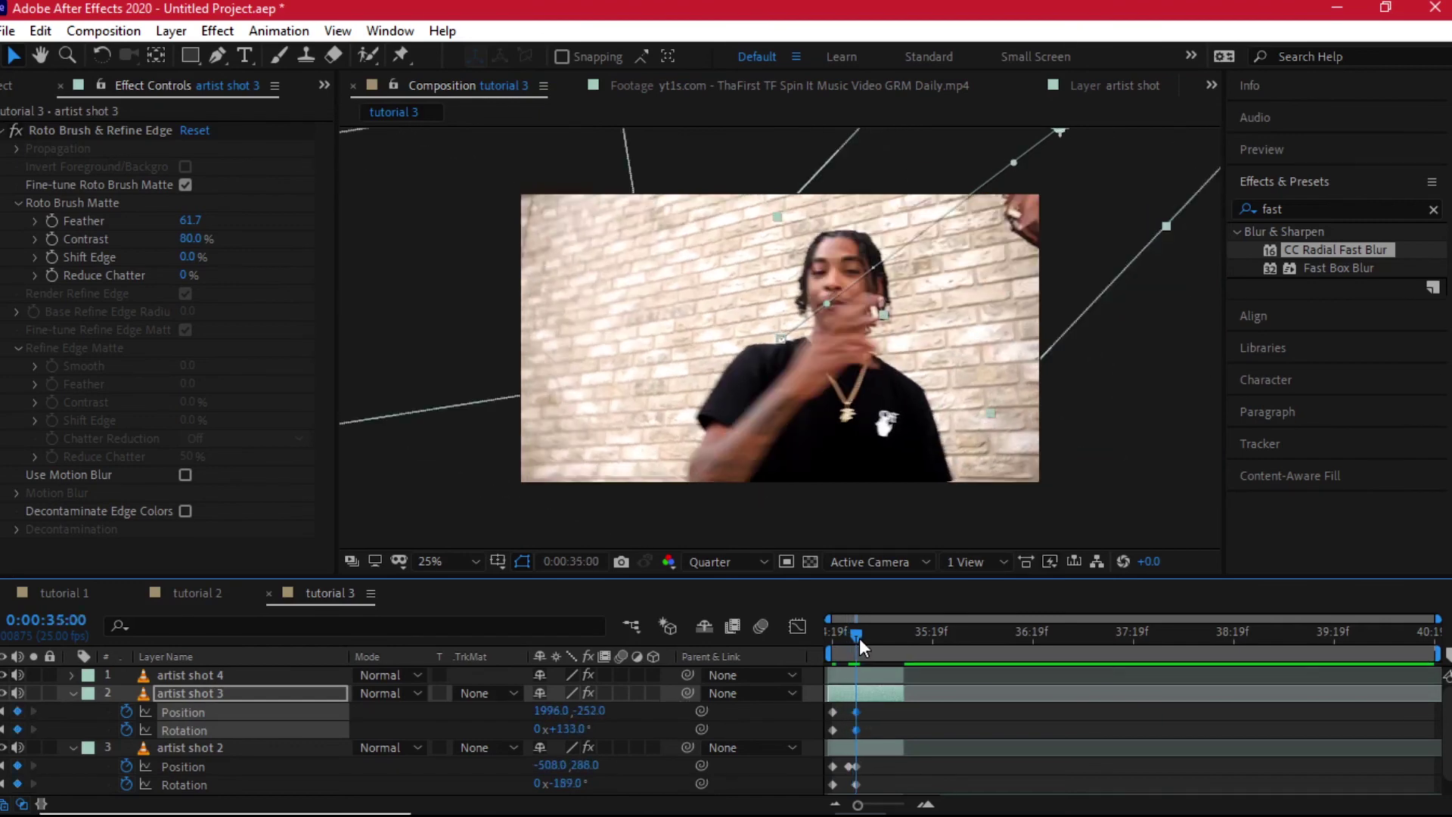
# Delete all Position and Rotation keyframes after the starting ones on the artist shot 4 layer.
pyautogui.click(257, 678)
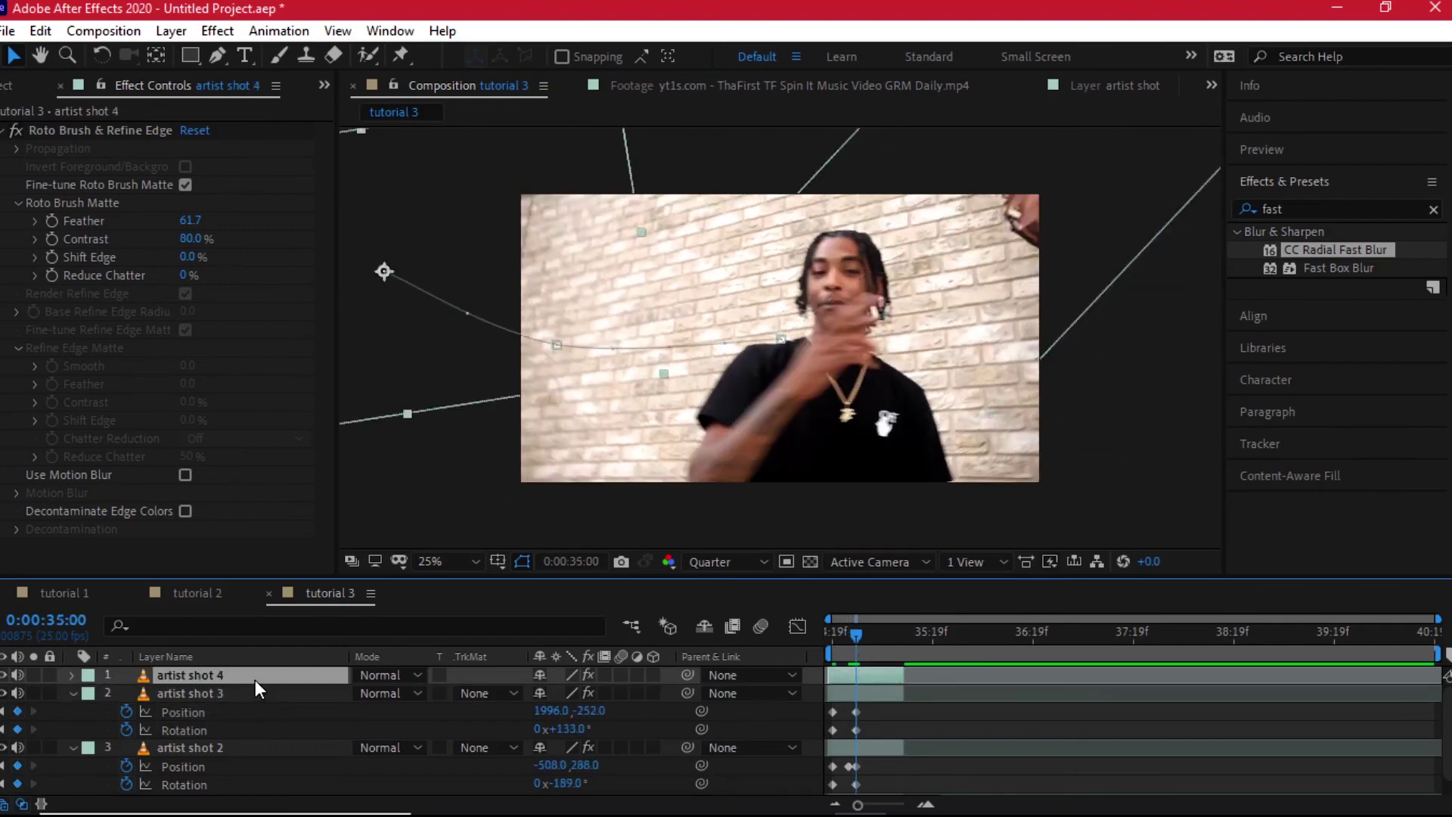
pyautogui.press('u')
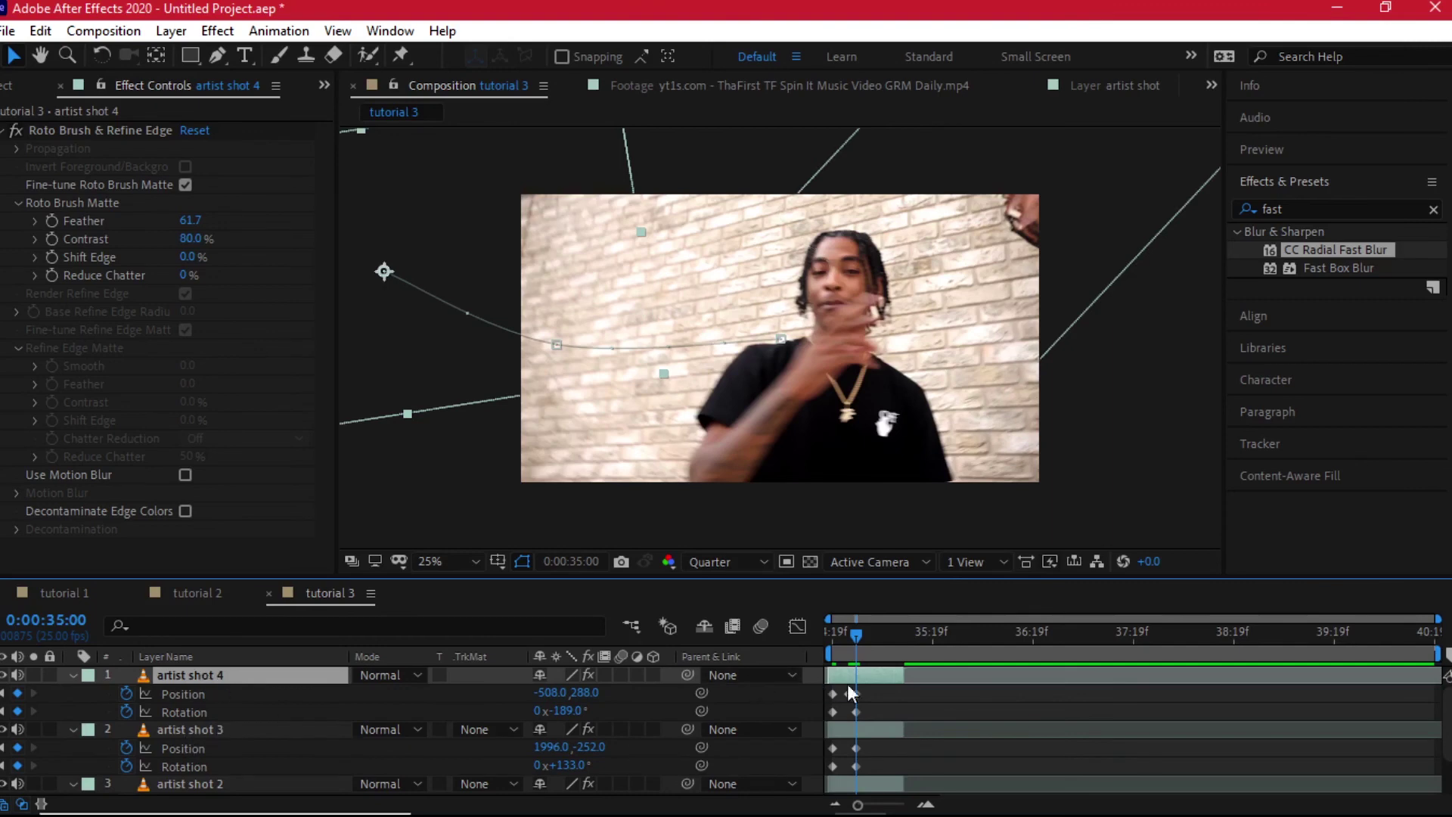
pyautogui.moveTo(880, 687); pyautogui.dragTo(844, 713)
pyautogui.press('Delete')
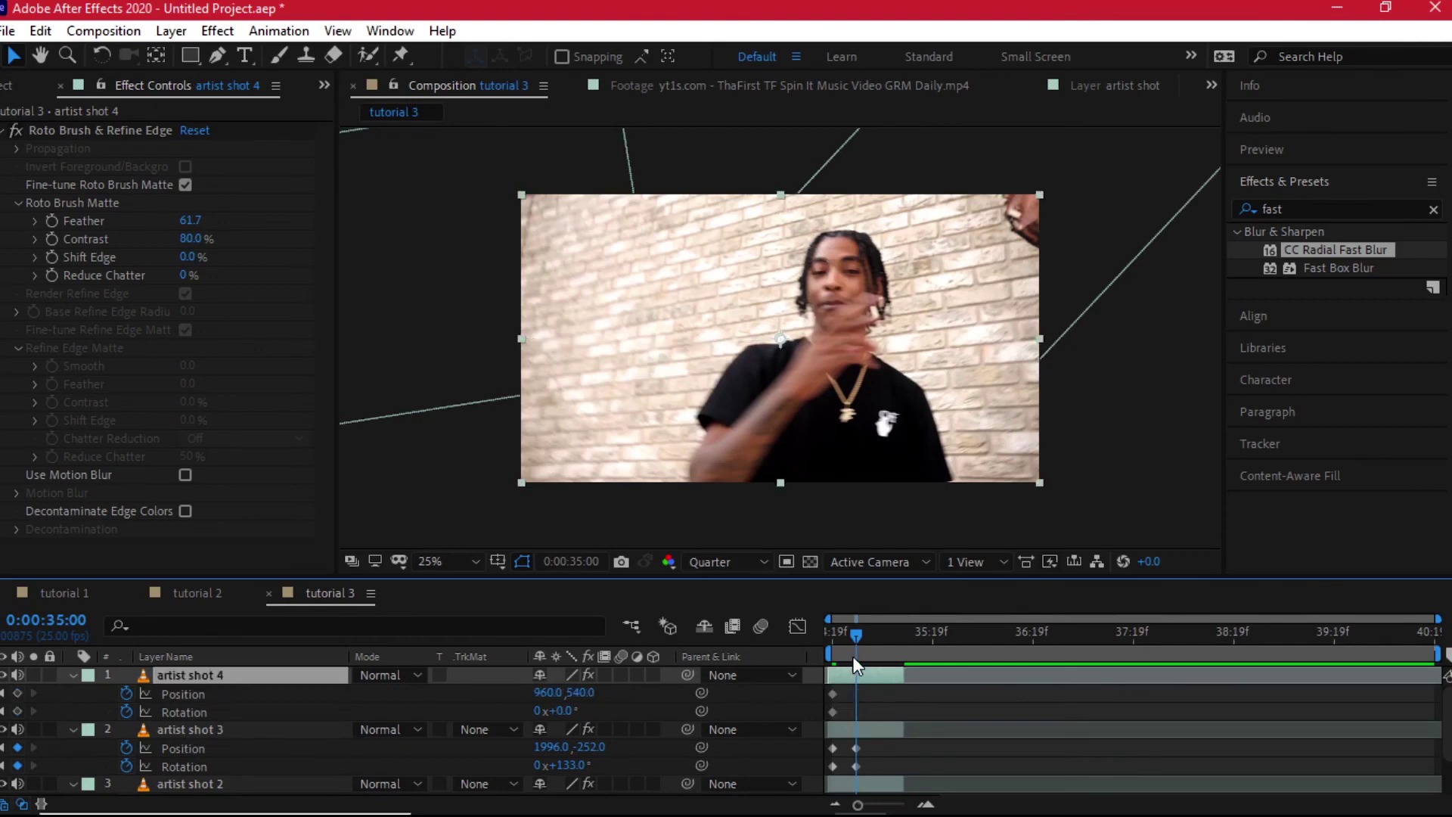
# Keyframe artist shot 4 at the lower left, about Position 124, 756, at 0:00:34:23, and reposition it again at 0:00:35:00.
pyautogui.press('pageup')
pyautogui.moveTo(859, 411); pyautogui.dragTo(627, 475)
pyautogui.click(852, 648)
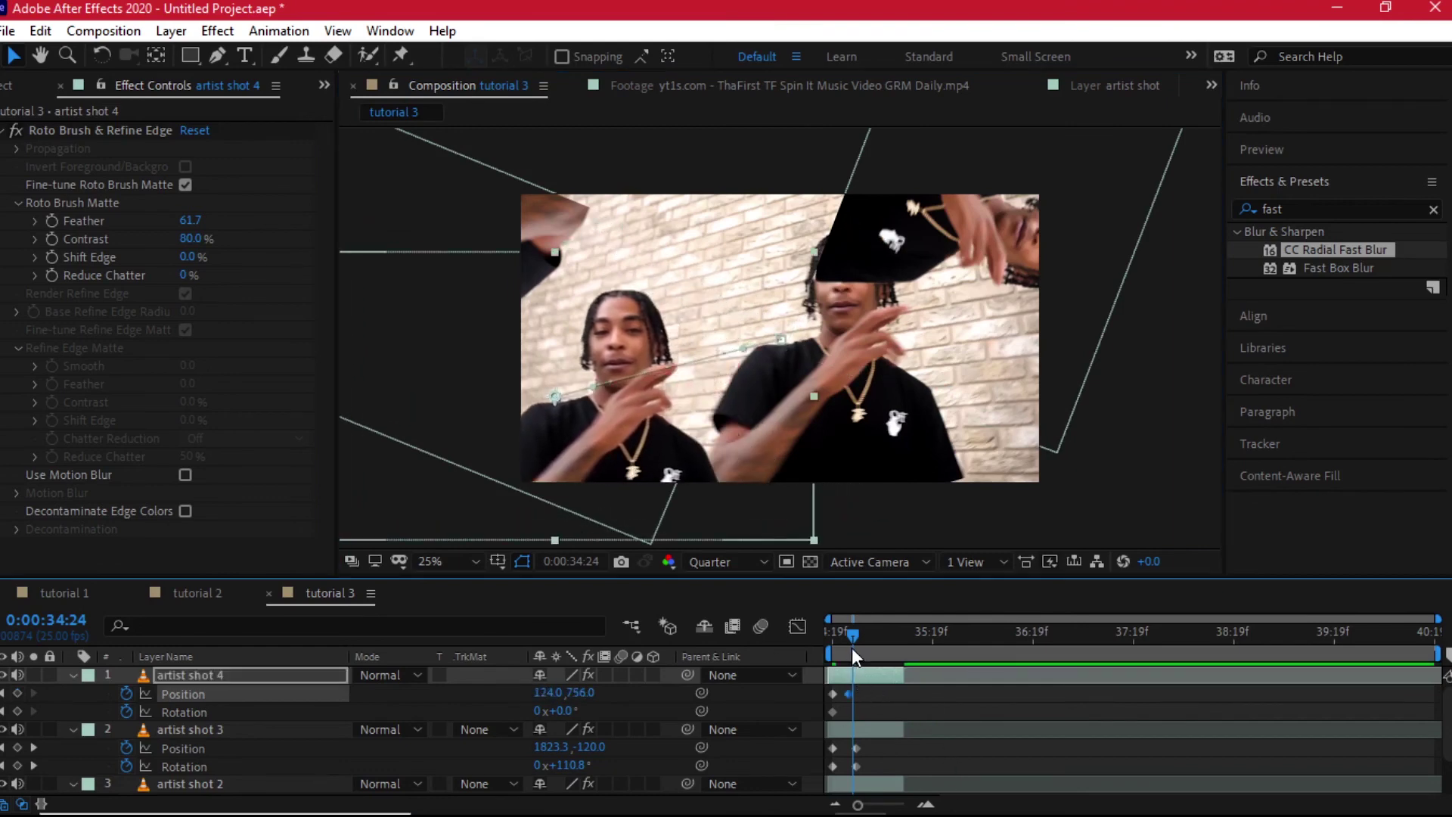
pyautogui.moveTo(851, 647); pyautogui.dragTo(856, 648)
pyautogui.moveTo(623, 469); pyautogui.dragTo(854, 4)
pyautogui.moveTo(836, 637)
pyautogui.mouseDown()
pyautogui.moveTo(882, 624)
pyautogui.moveTo(821, 626)
pyautogui.moveTo(838, 625)
pyautogui.mouseUp()
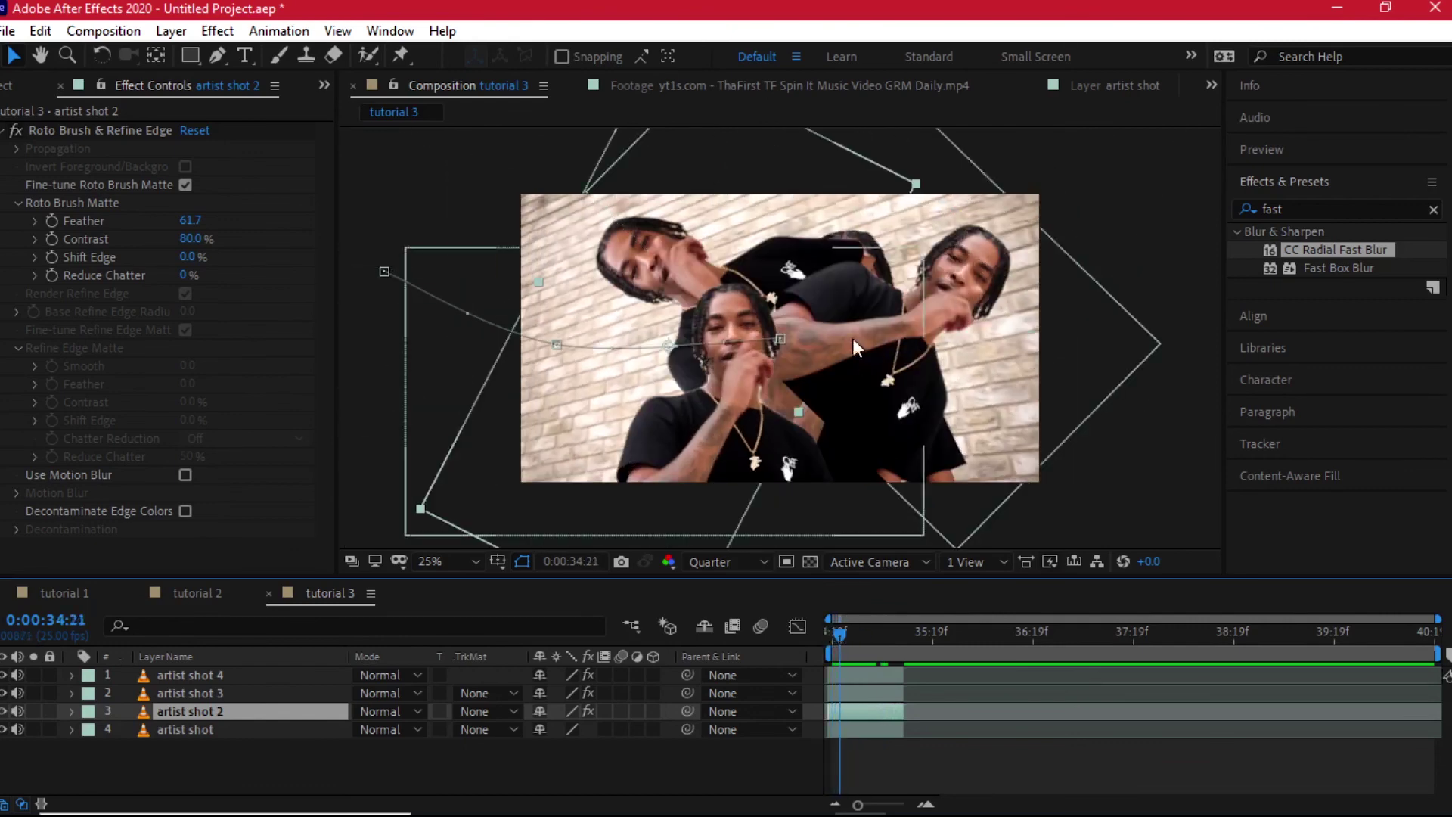
# Enable motion blur on artist shot 2, 3 and 4, and set the tutorial 3 composition's Shutter Angle to 90°.
pyautogui.click(620, 673)
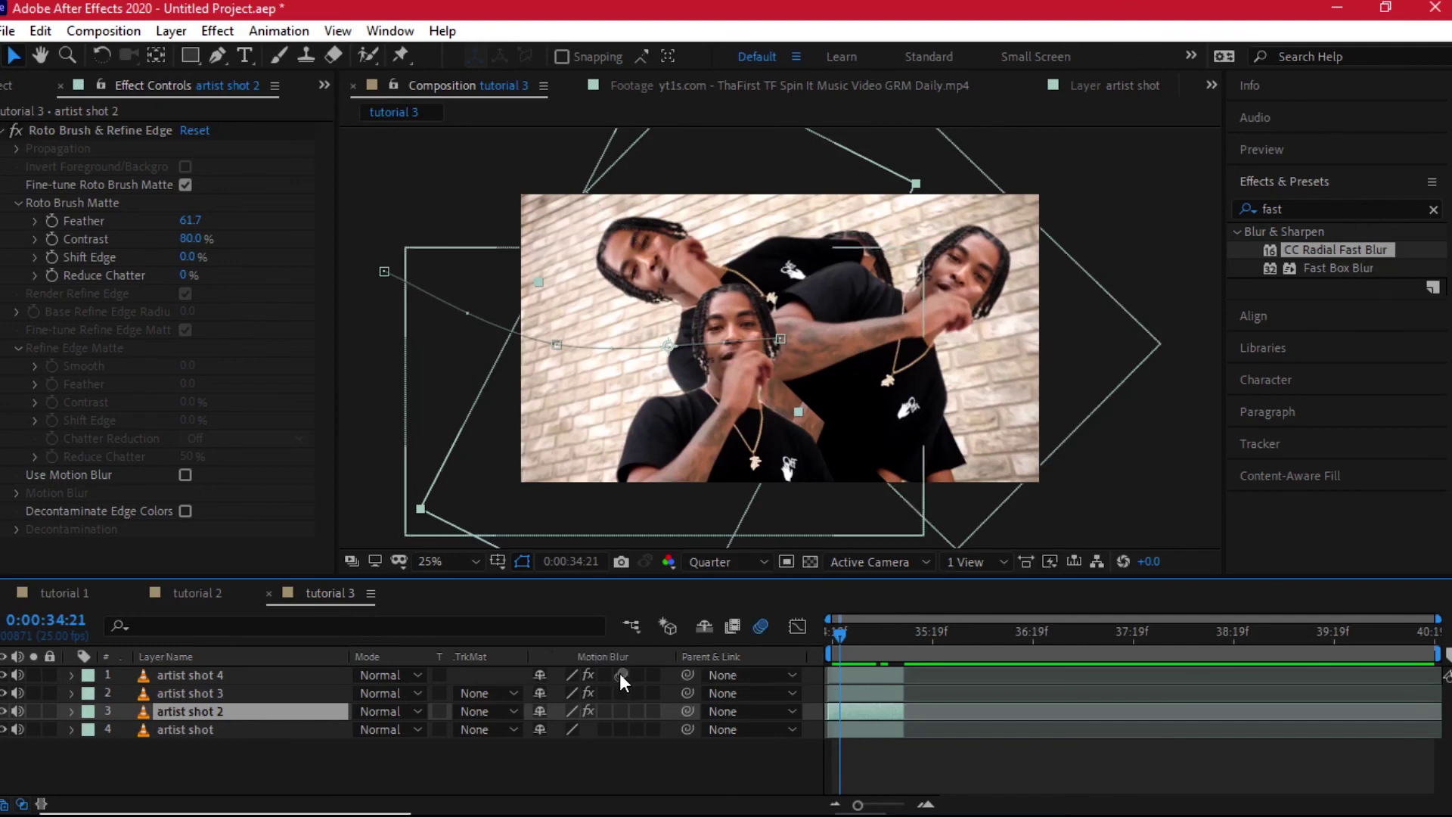
pyautogui.click(622, 710)
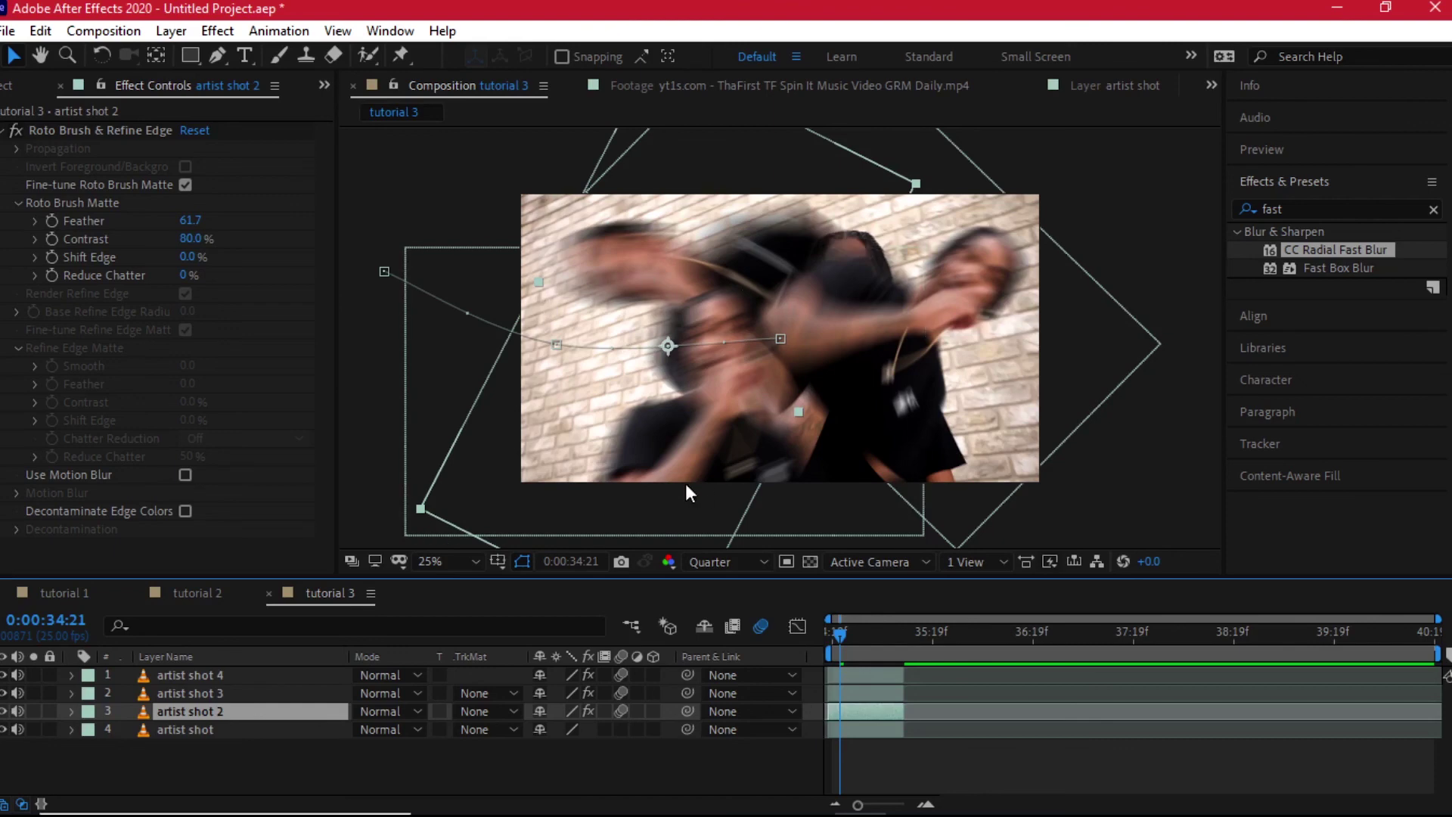
pyautogui.click(112, 30)
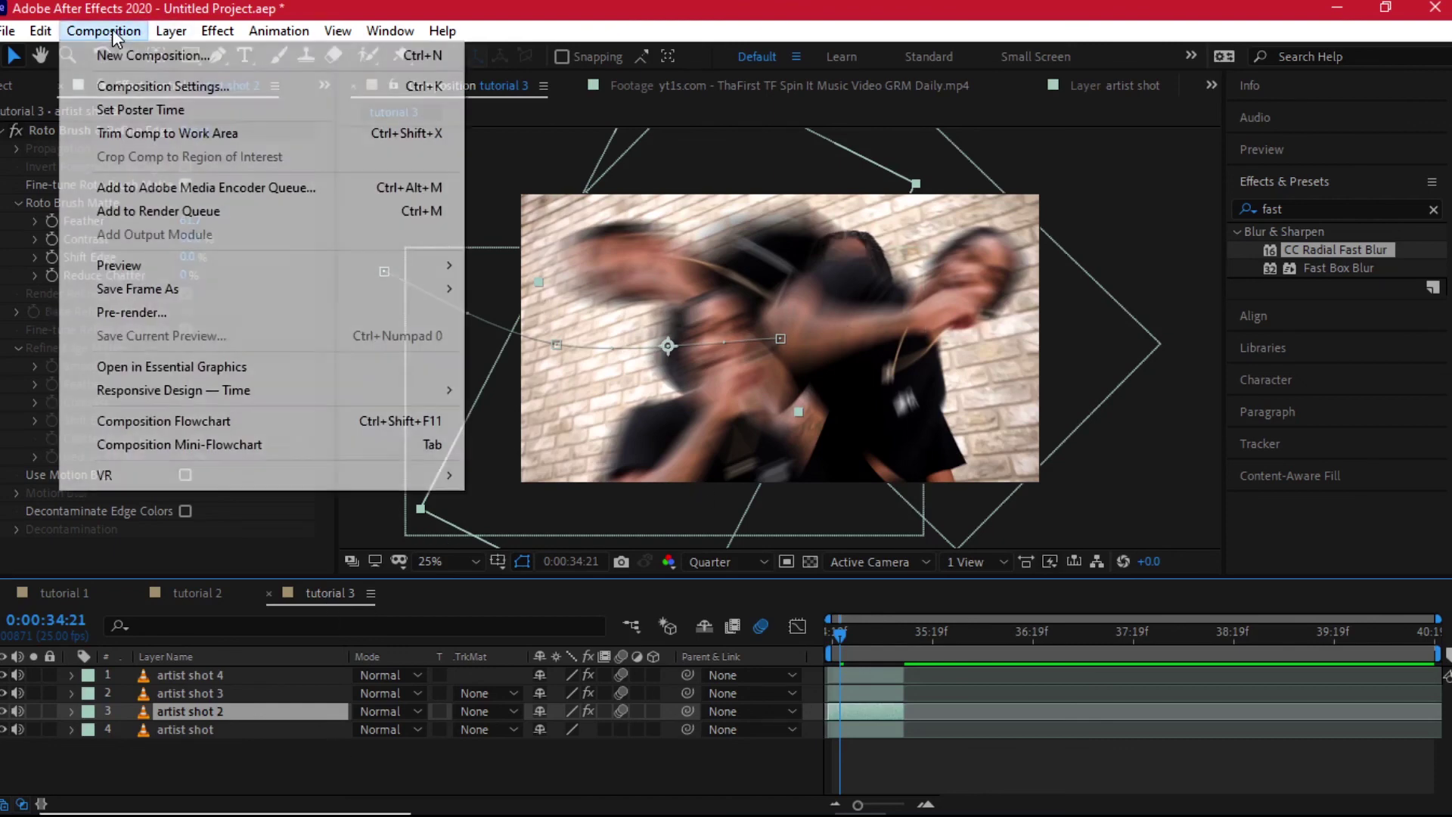
pyautogui.click(148, 83)
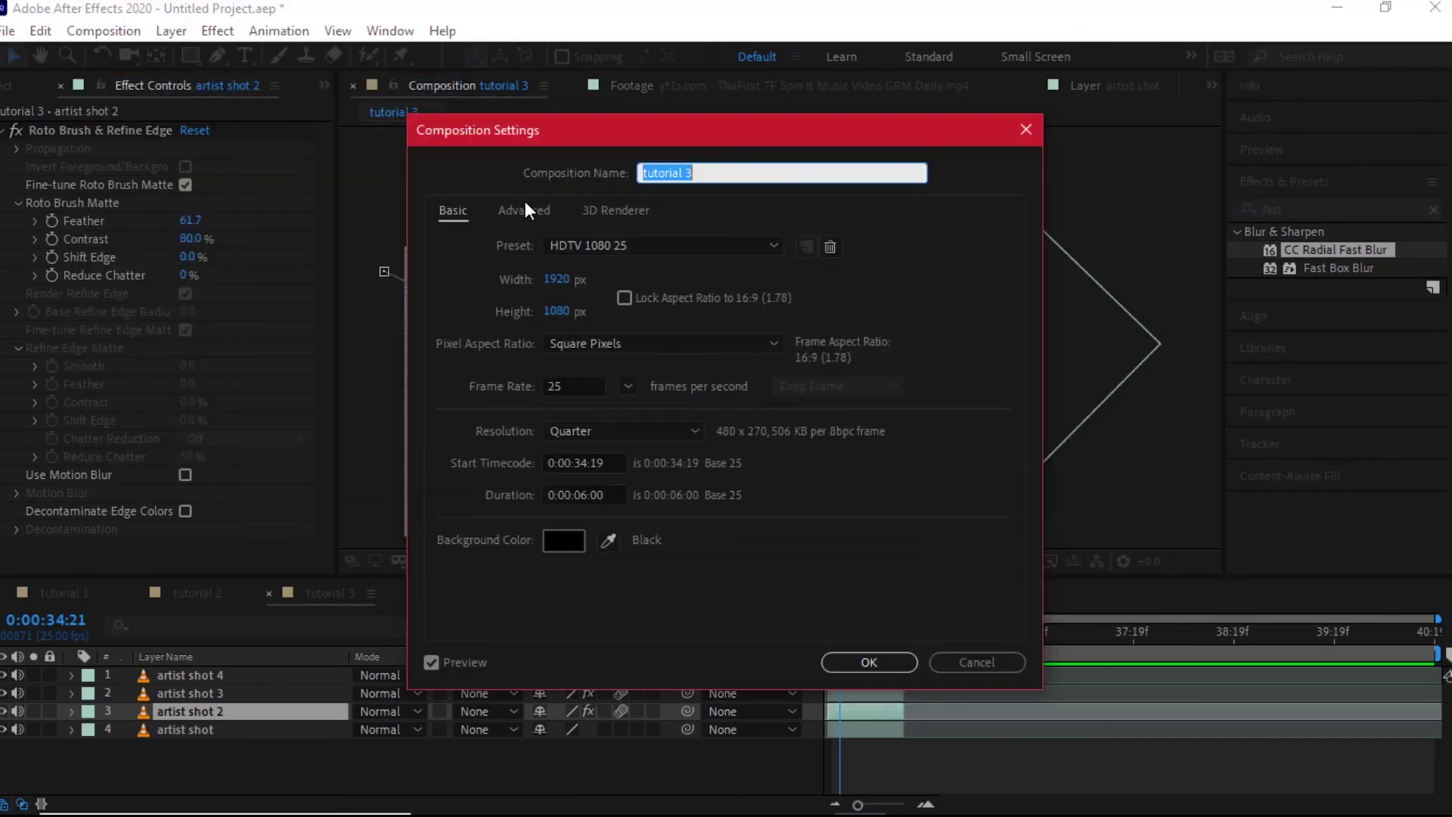
pyautogui.click(526, 209)
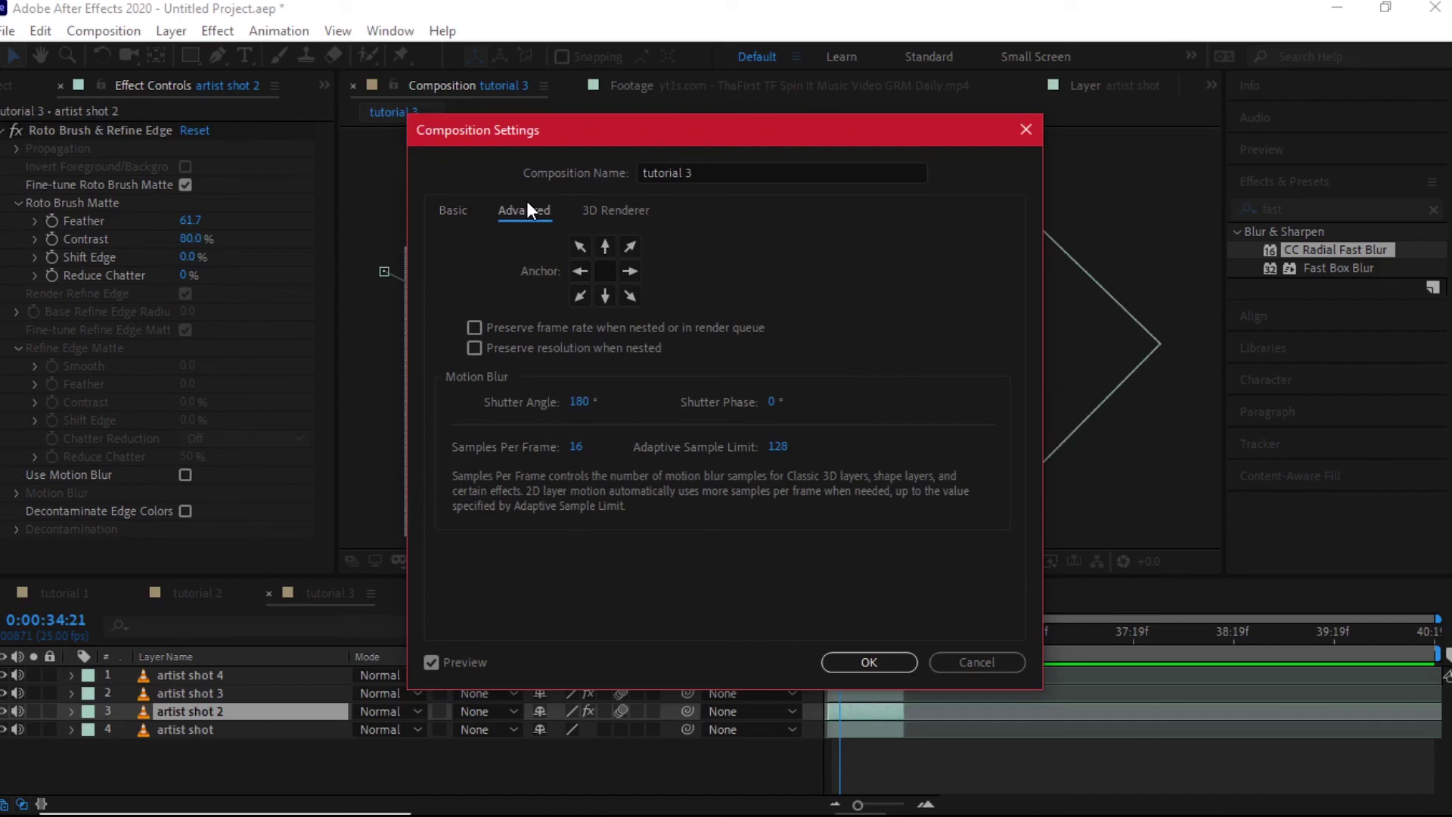
pyautogui.click(581, 401)
pyautogui.write('90')
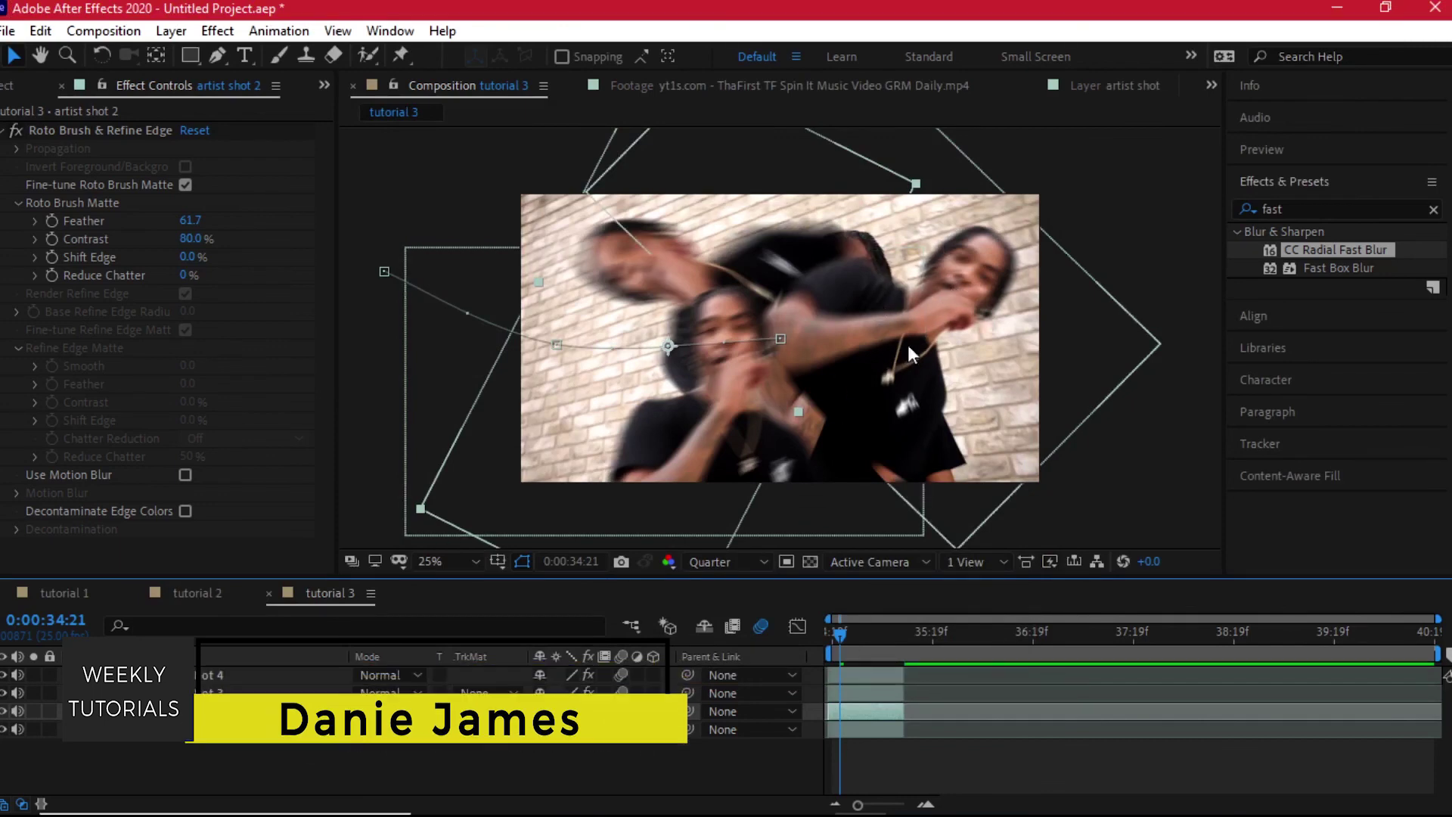
# Return to the start of the tutorial 3 animation and open the tutorial 2 composition for review.
pyautogui.moveTo(839, 636); pyautogui.dragTo(824, 662)
pyautogui.click(192, 593)
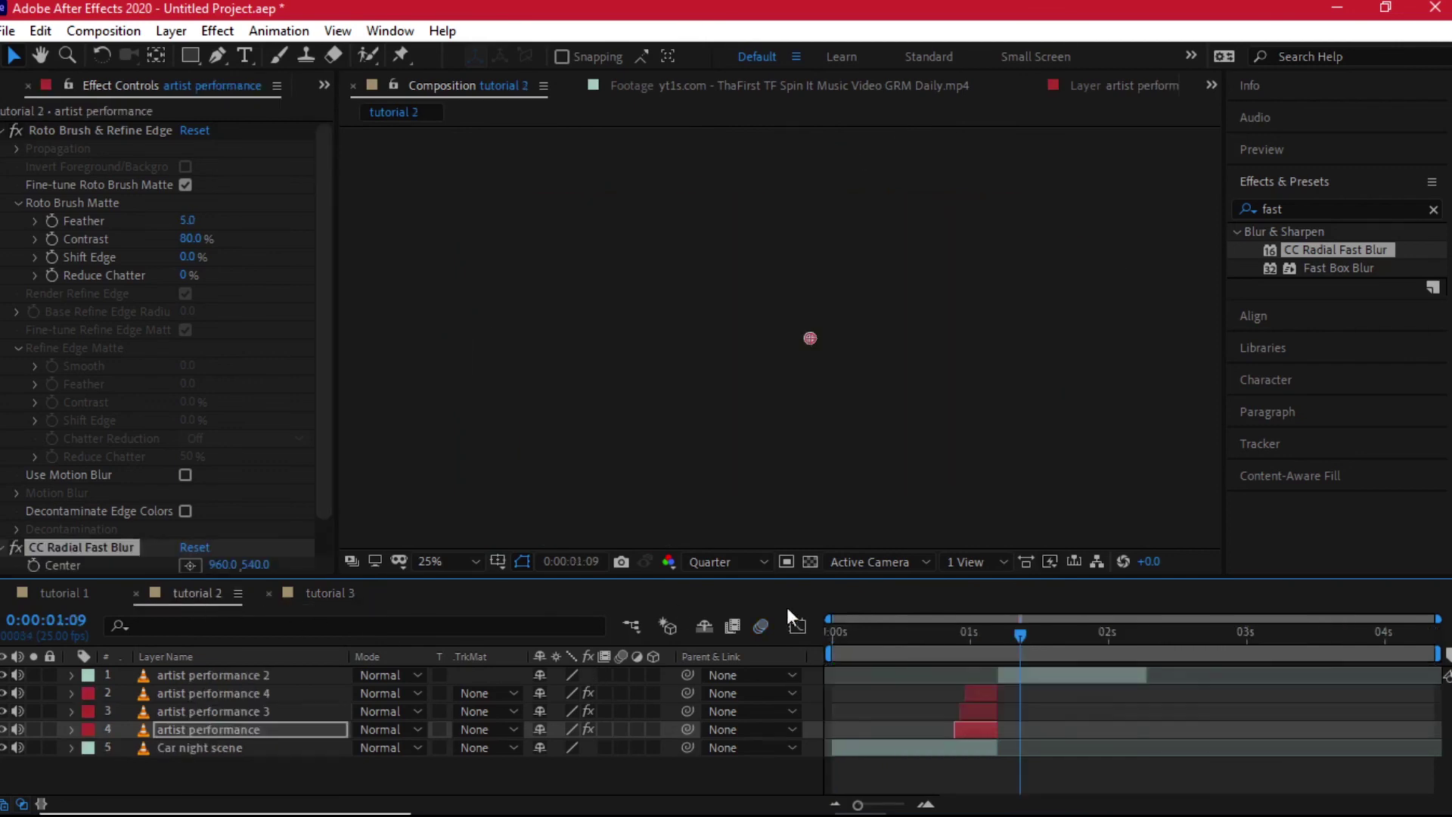